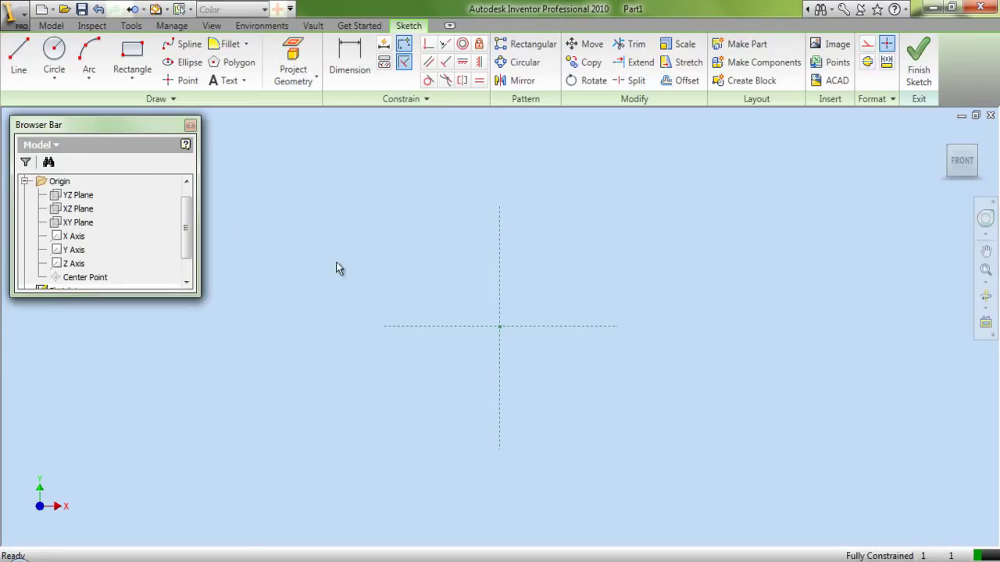
# Draw a horizontal line along the sketch's X axis that crosses the Y axis.
pyautogui.click(19, 59)
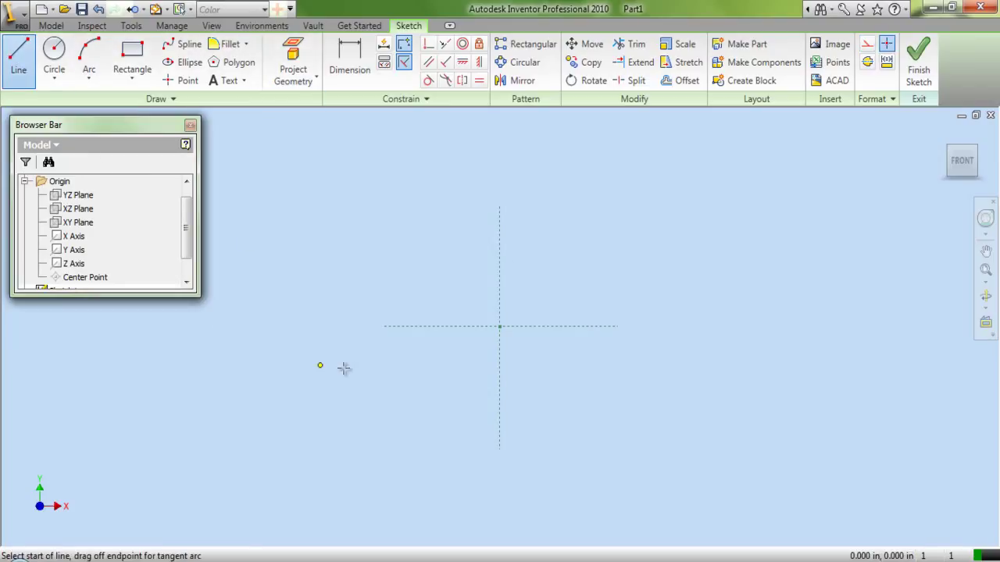
pyautogui.click(374, 327)
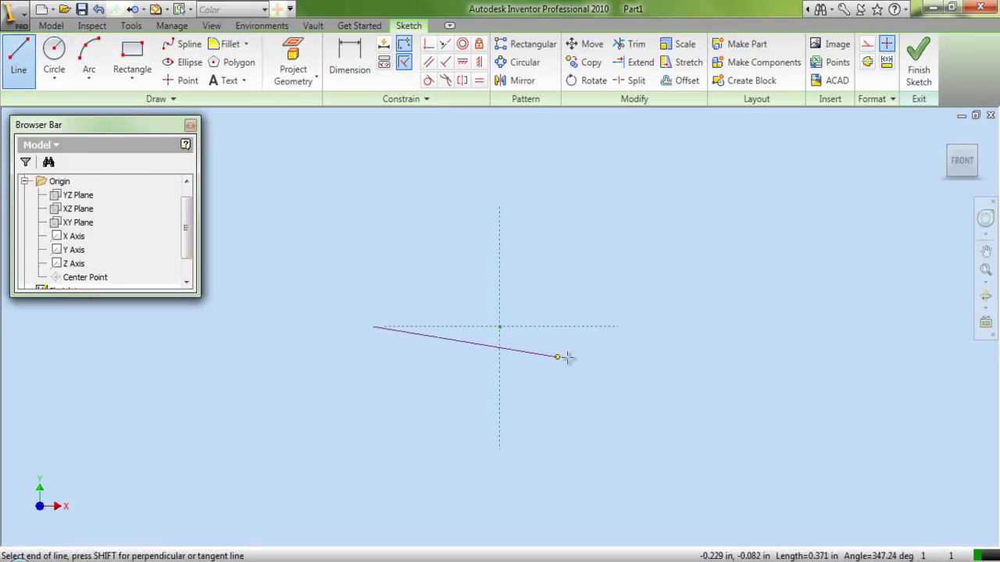
pyautogui.click(598, 326)
pyautogui.rightClick(604, 289)
pyautogui.click(634, 301)
# Apply a Coincident constraint between the horizontal line's midpoint and the Y axis to center the line.
pyautogui.click(428, 44)
pyautogui.click(474, 327)
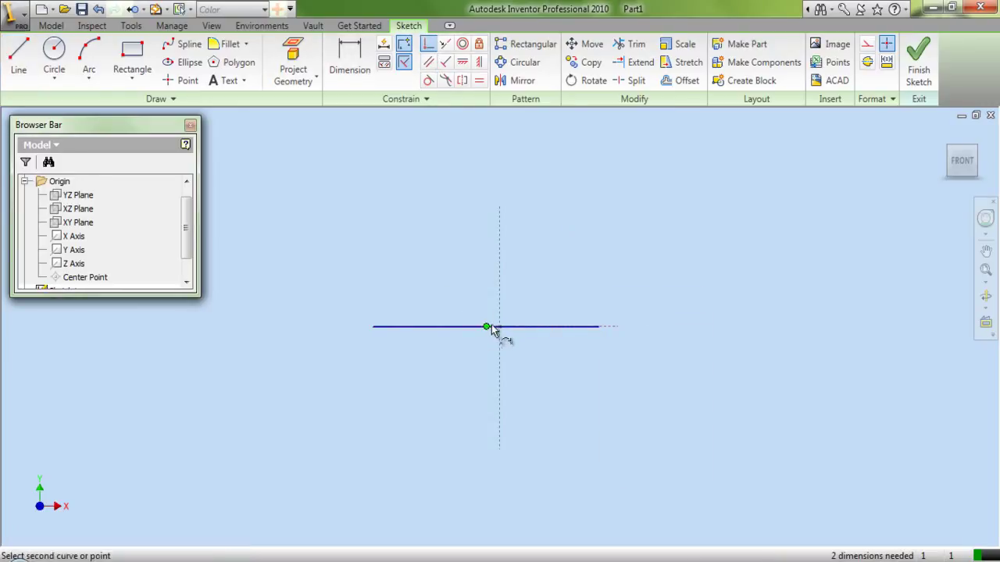
pyautogui.click(499, 314)
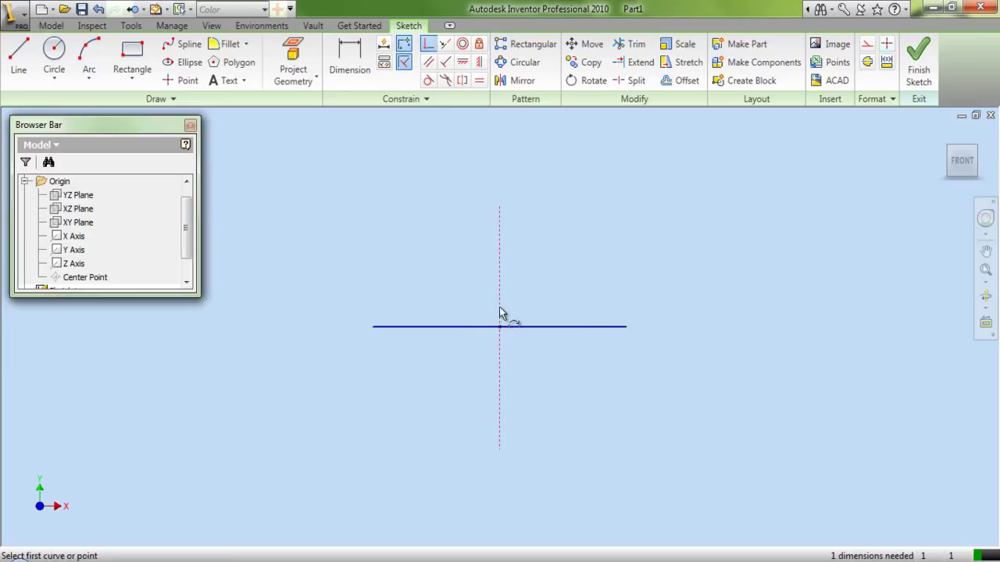
# Dimension the horizontal line's length as 6.75 in with an aligned dimension placed below it.
pyautogui.click(349, 57)
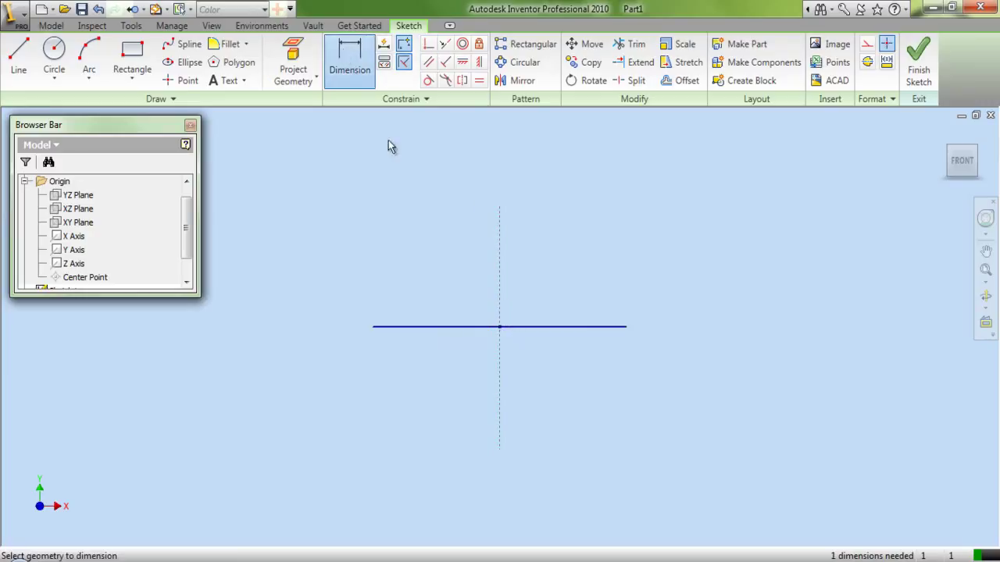
pyautogui.click(428, 327)
pyautogui.click(438, 337)
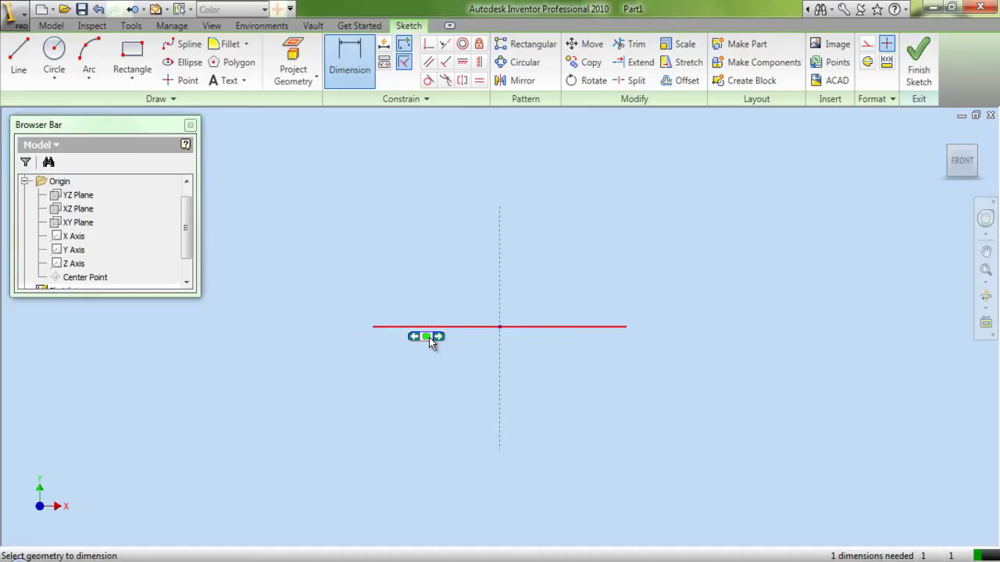
pyautogui.click(428, 337)
pyautogui.click(433, 375)
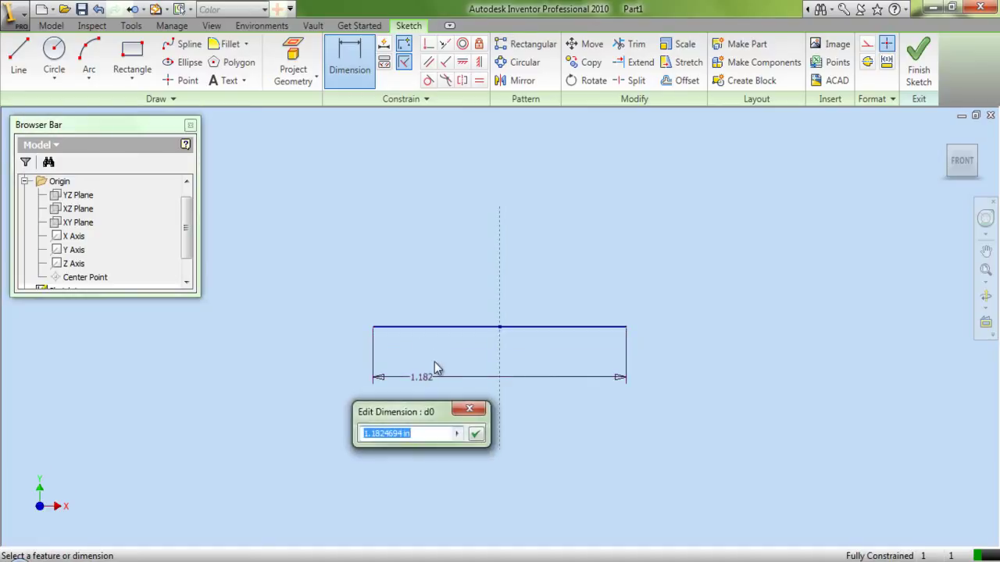
pyautogui.write('6.75')
pyautogui.press('Return')
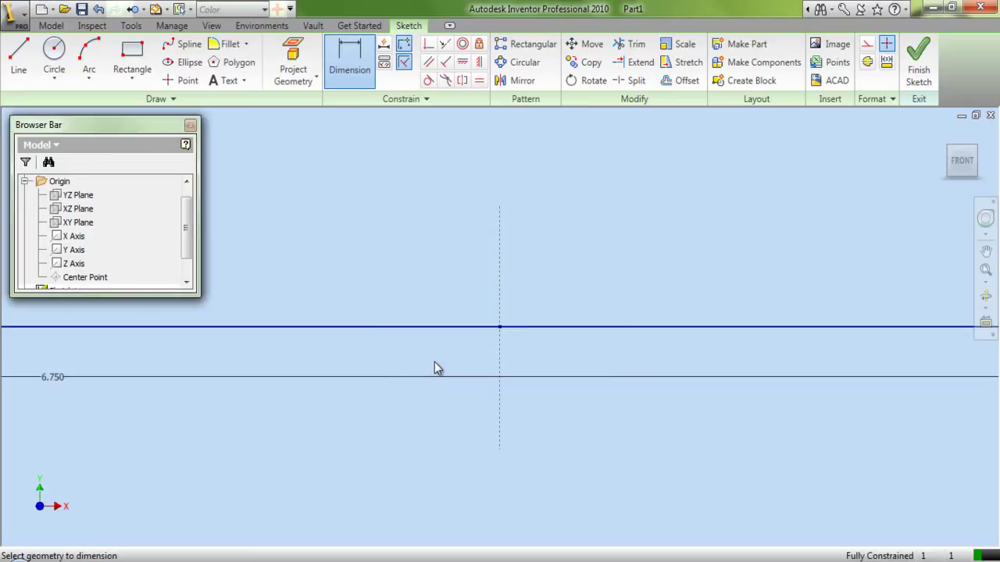
pyautogui.scroll(-2, 415, 382)
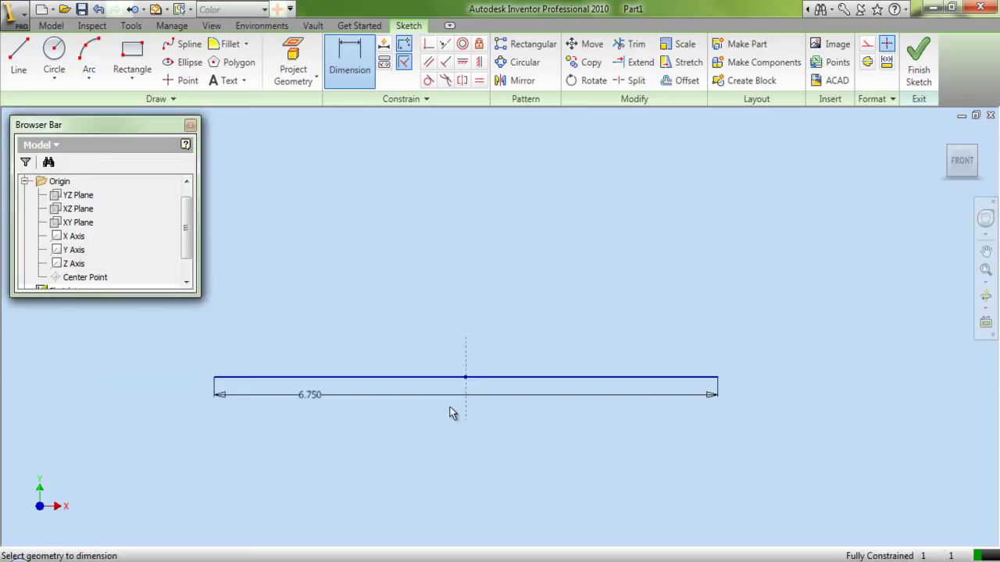
pyautogui.rightClick(394, 321)
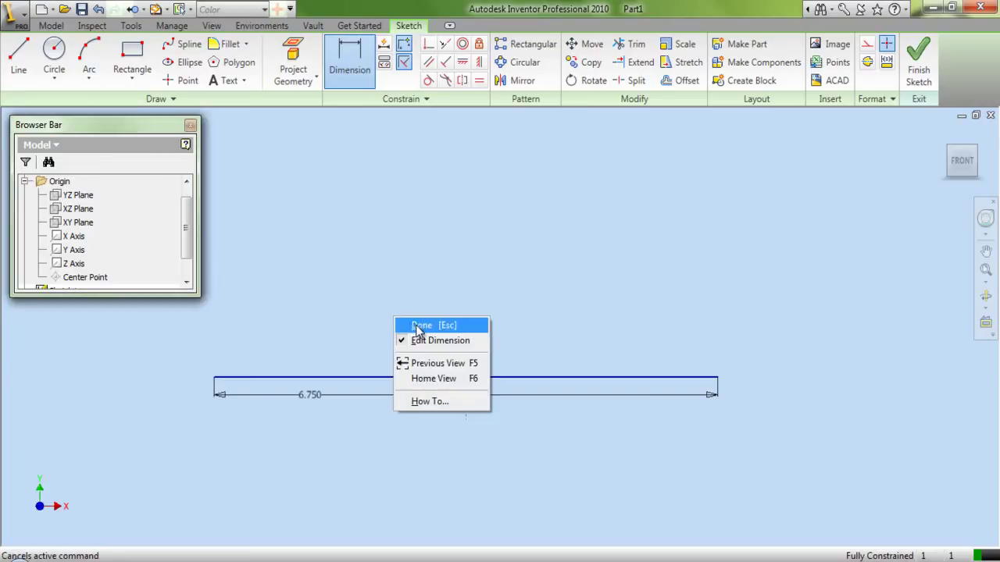
pyautogui.click(414, 325)
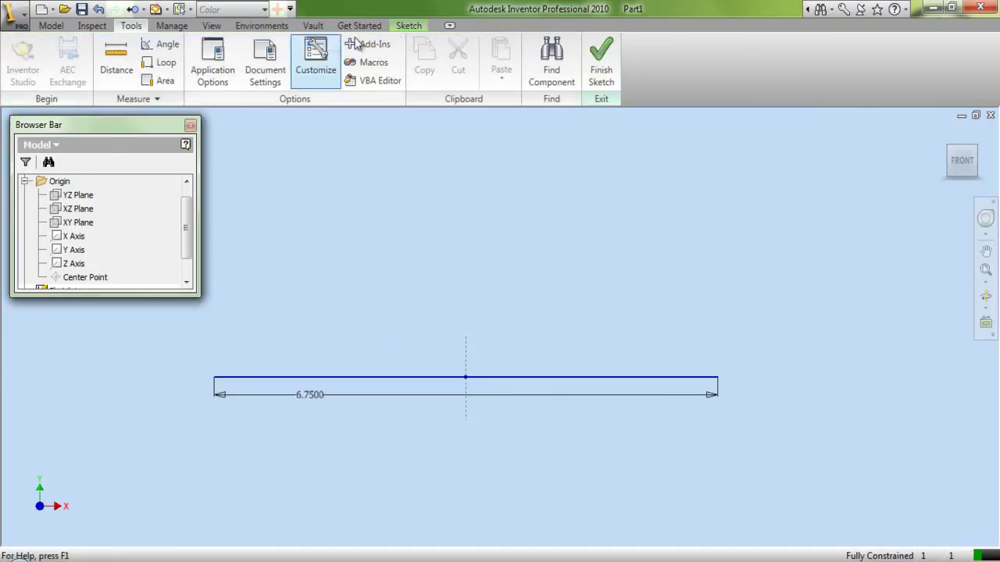
# Draw an outward-leaning line about 0.85 in long, going up from the left end of the horizontal line.
pyautogui.click(408, 26)
pyautogui.click(23, 63)
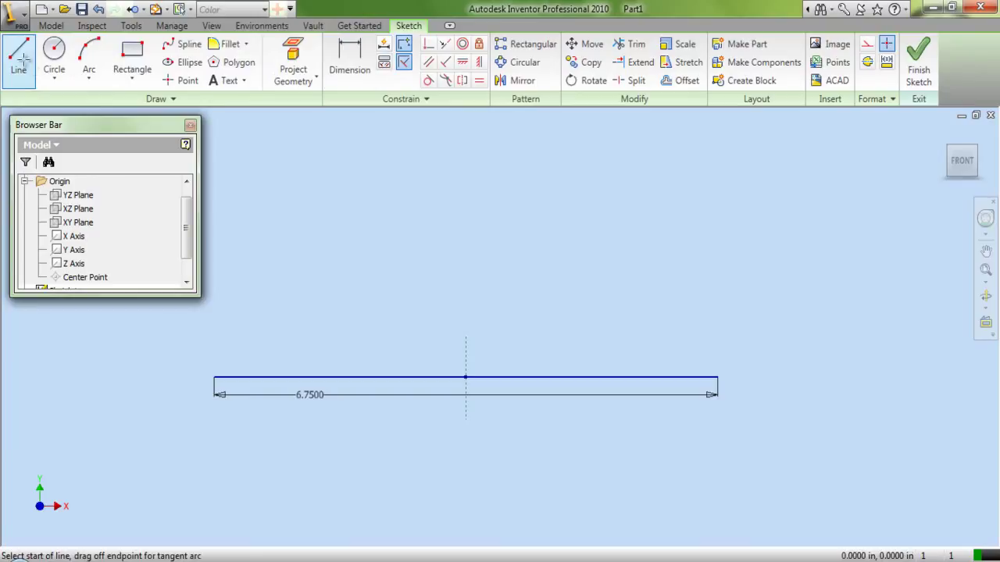
pyautogui.scroll(3, 205, 367)
pyautogui.scroll(-4, 239, 373)
pyautogui.scroll(5, 344, 400)
pyautogui.click(289, 388)
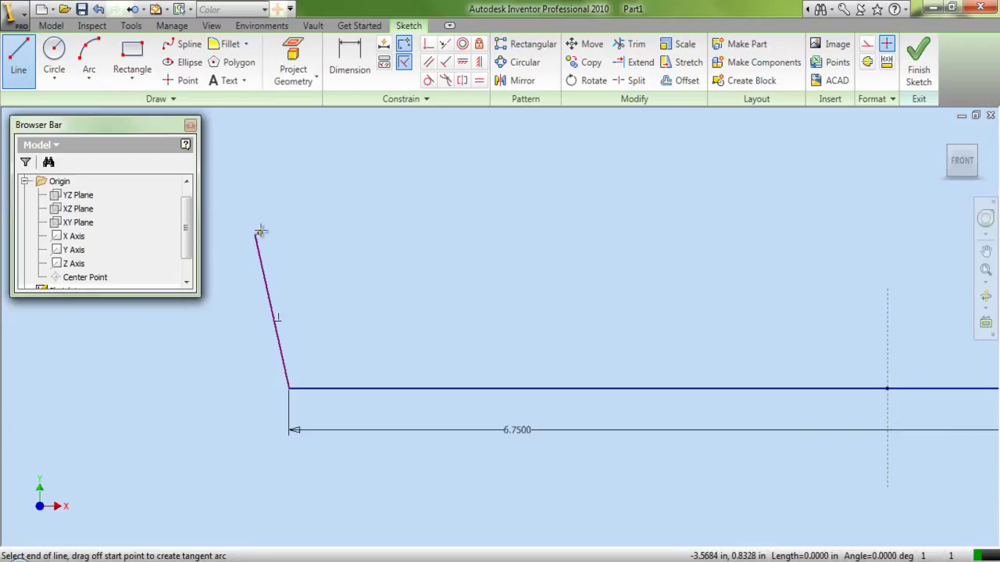
pyautogui.rightClick(273, 205)
pyautogui.click(332, 215)
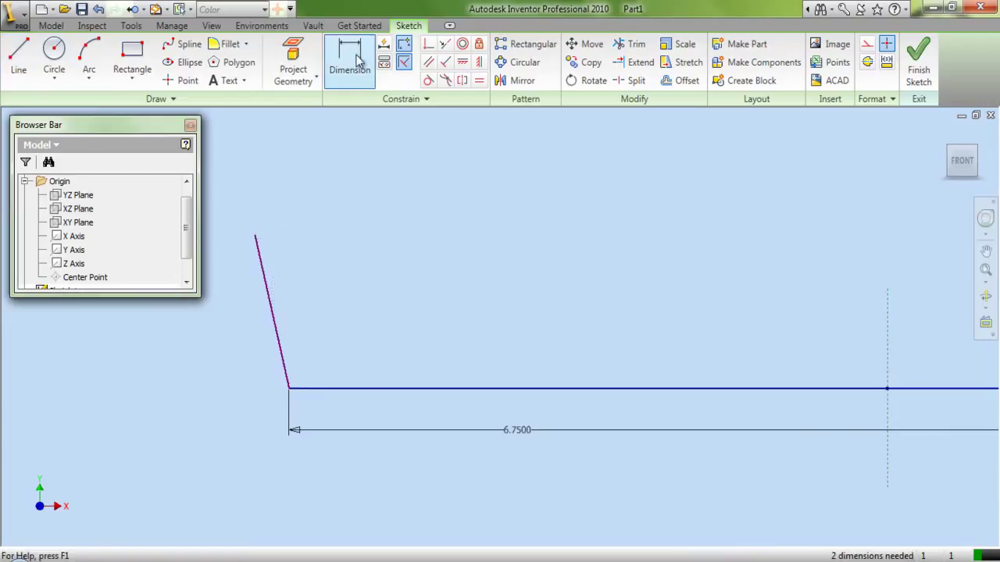
# Dimension the angle between the left slanted line and the horizontal base line as 97.13 degrees.
pyautogui.click(353, 72)
pyautogui.click(270, 286)
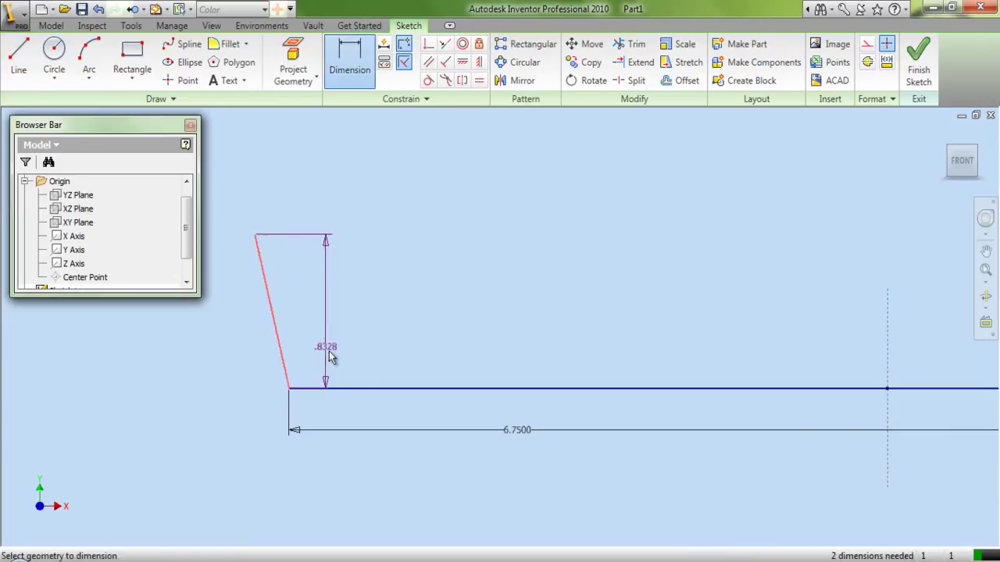
pyautogui.click(342, 388)
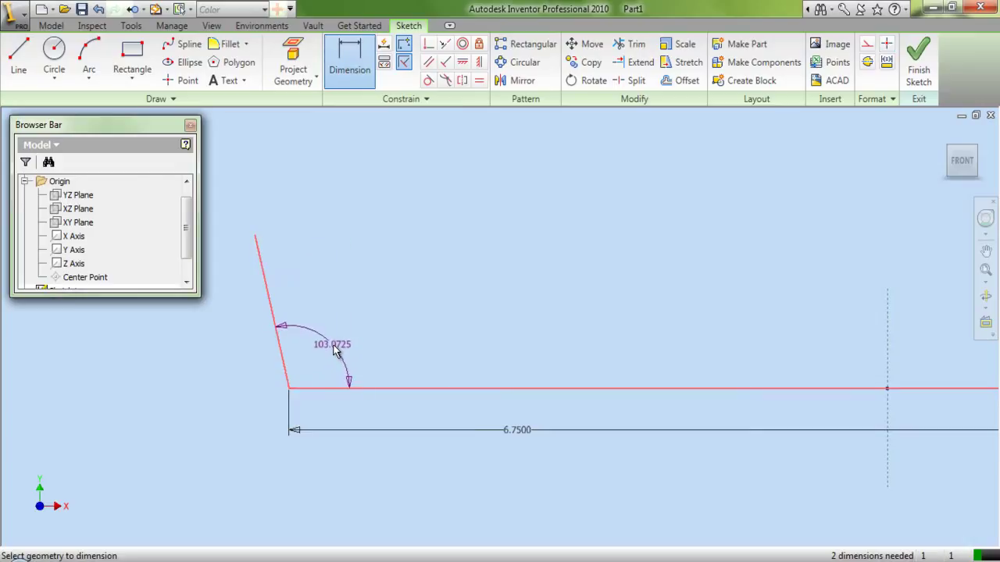
pyautogui.click(335, 350)
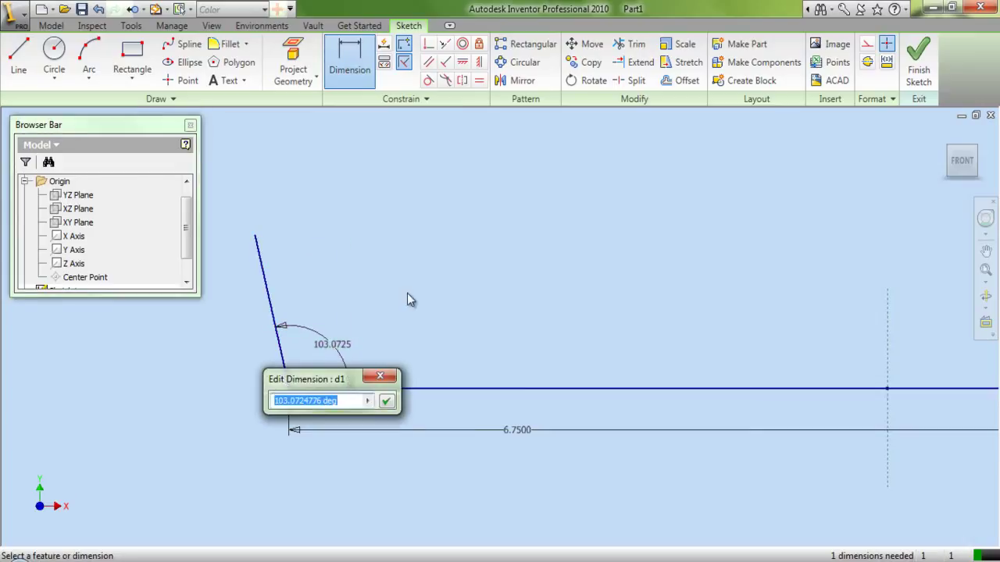
pyautogui.write('97.')
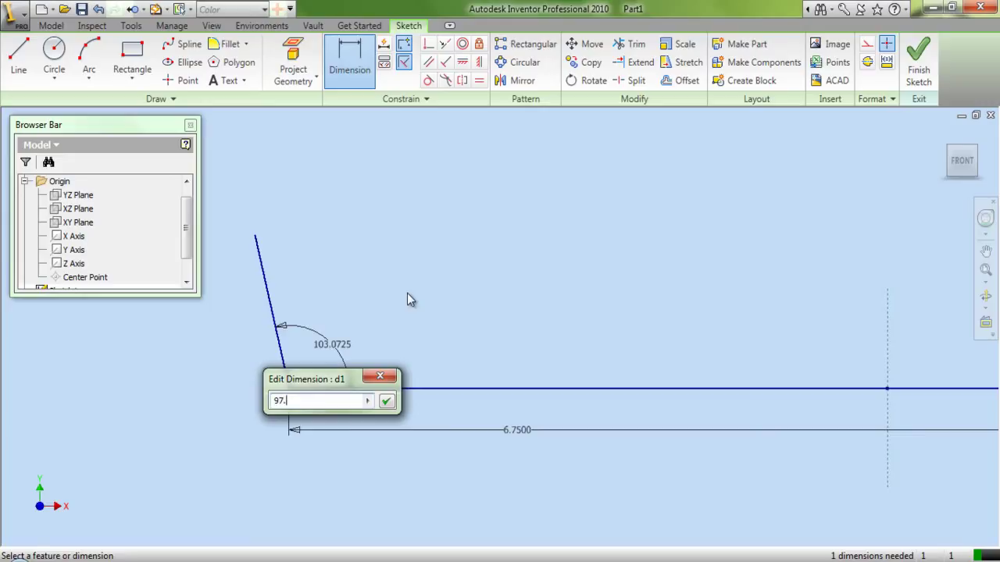
pyautogui.write('1300')
pyautogui.press('Return')
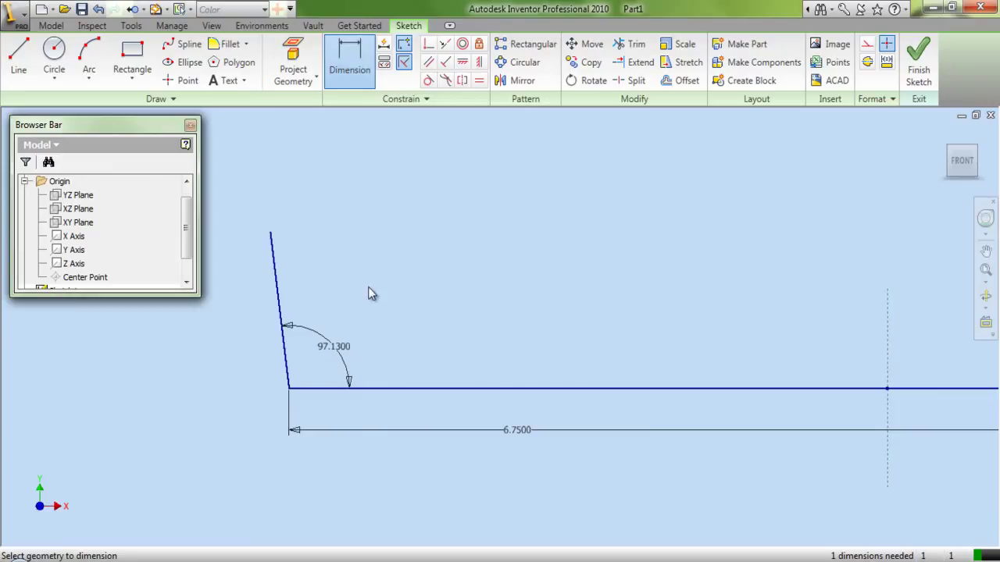
# Add an aligned dimension to the left slanted line and set its length to 1.27 in.
pyautogui.scroll(-3, 233, 356)
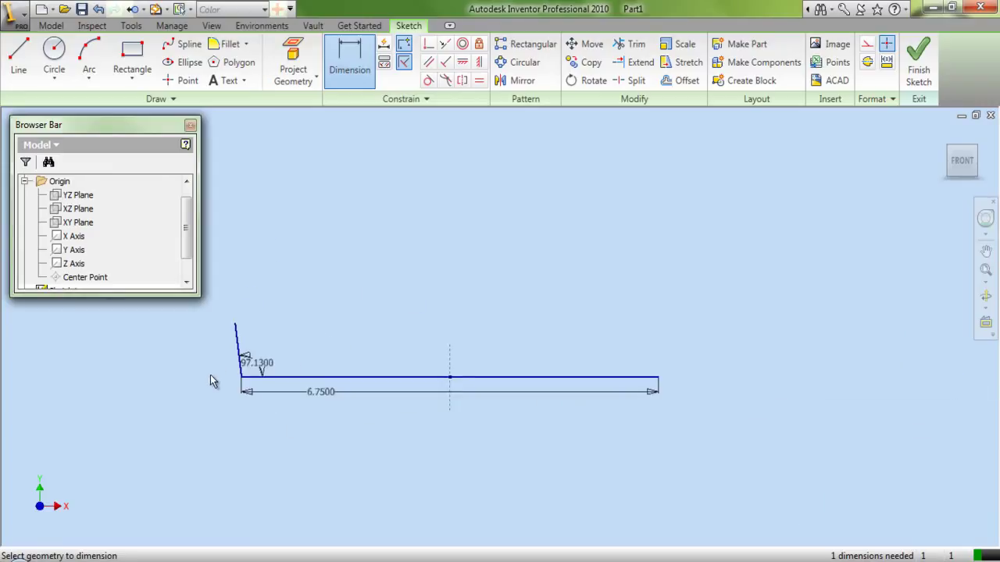
pyautogui.click(236, 344)
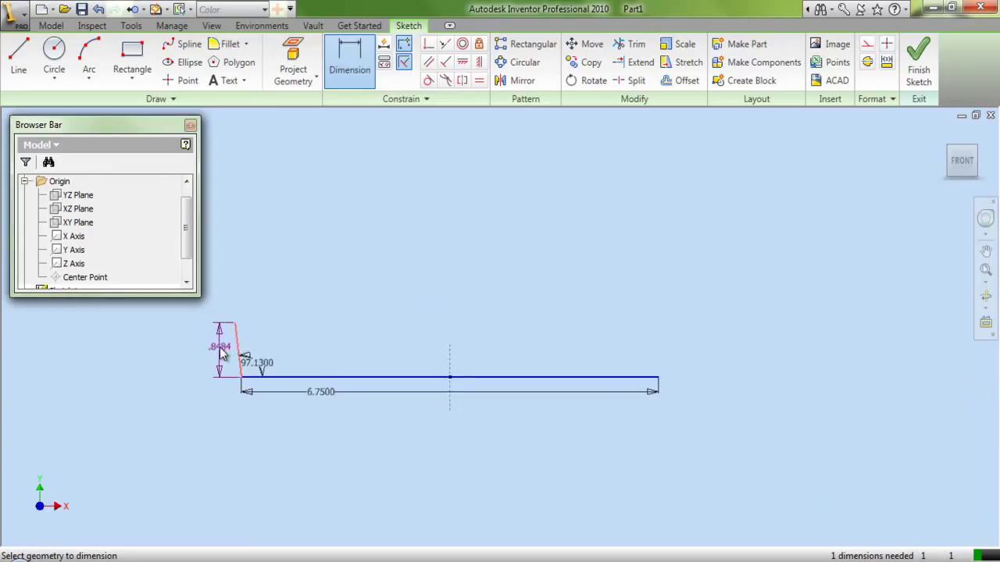
pyautogui.rightClick(222, 353)
pyautogui.click(234, 370)
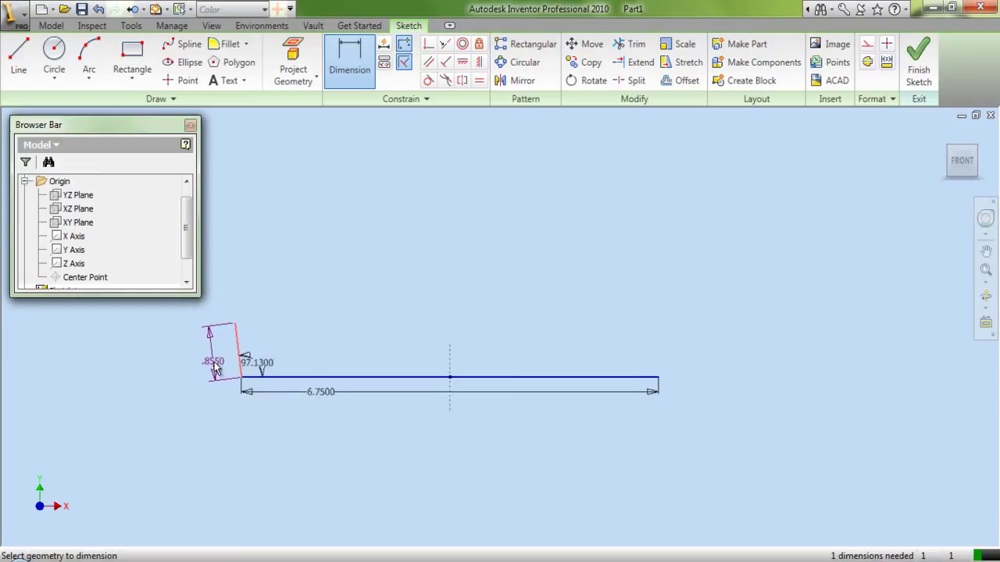
pyautogui.click(216, 369)
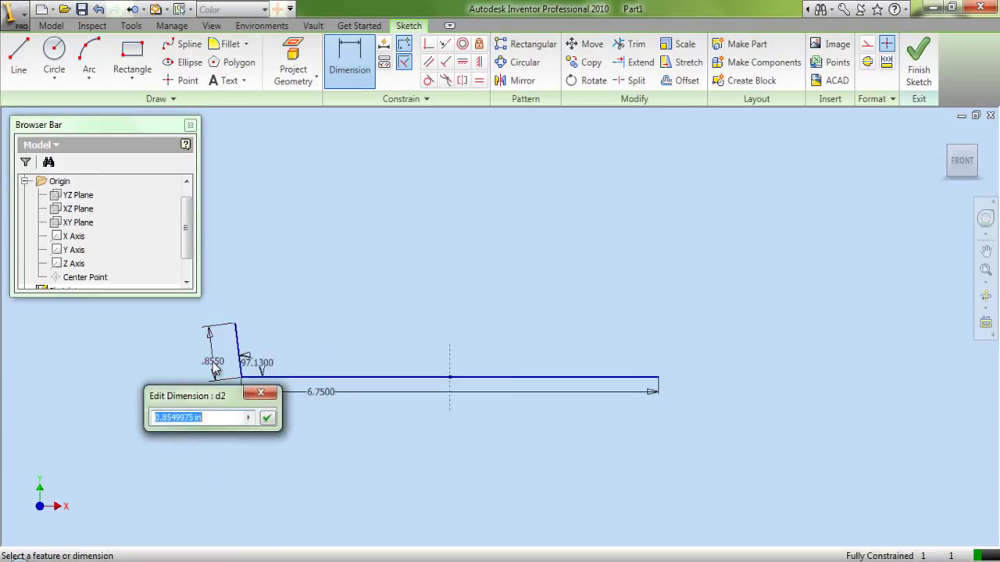
pyautogui.write('1.2700')
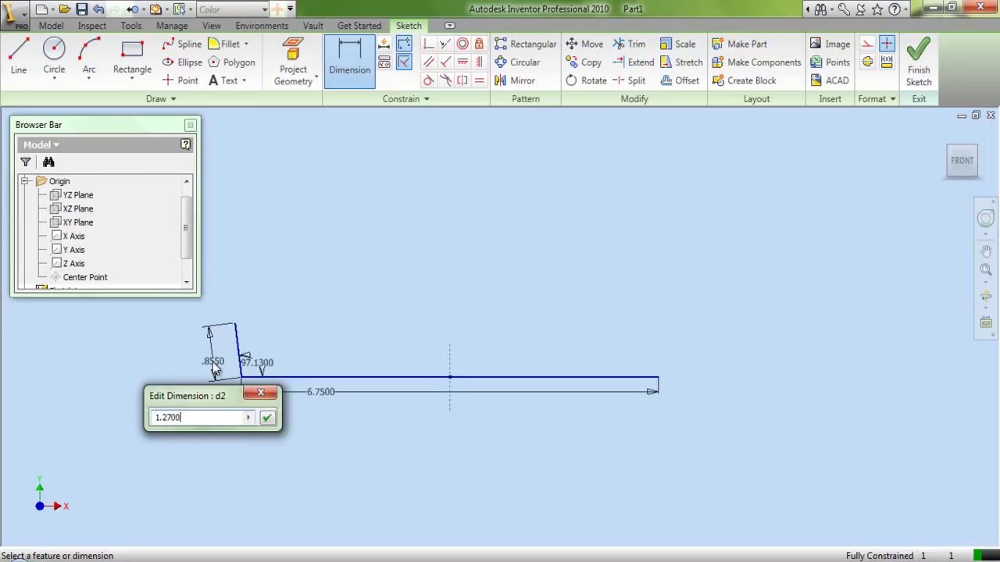
pyautogui.press('Return')
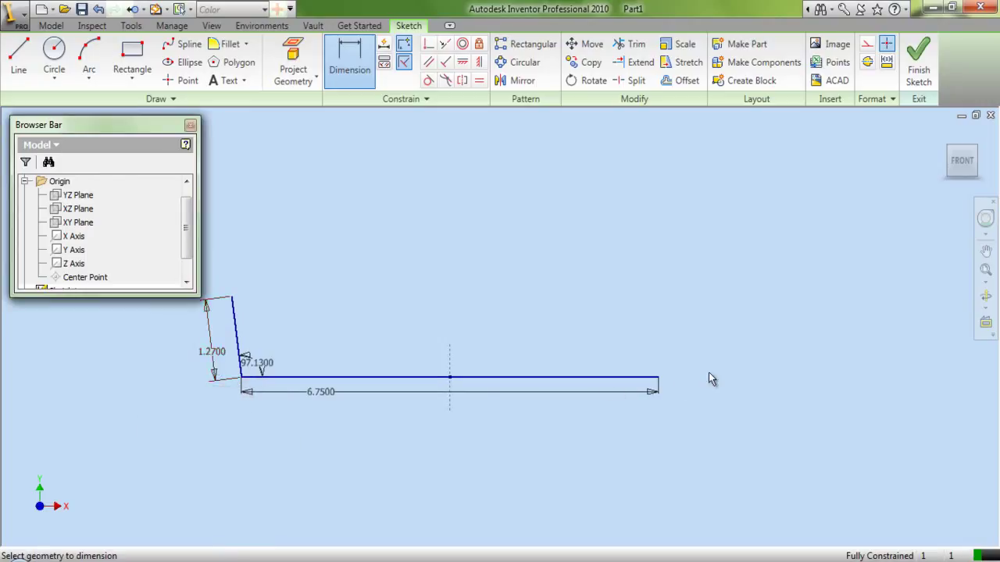
# Draw an outward-leaning line about 0.5 in long, going up from the right end of the base line.
pyautogui.scroll(-4, 707, 375)
pyautogui.rightClick(573, 332)
pyautogui.click(597, 335)
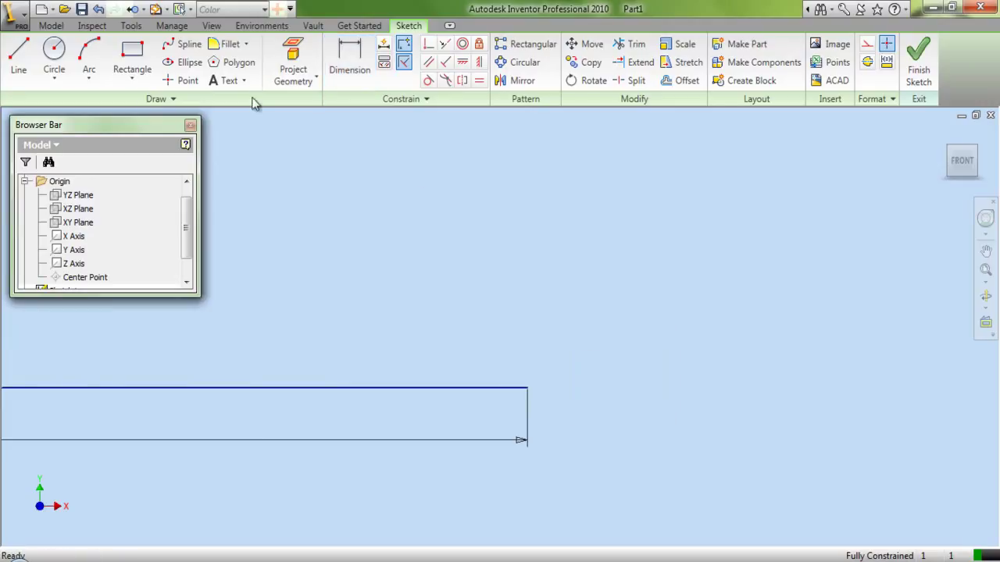
pyautogui.click(19, 54)
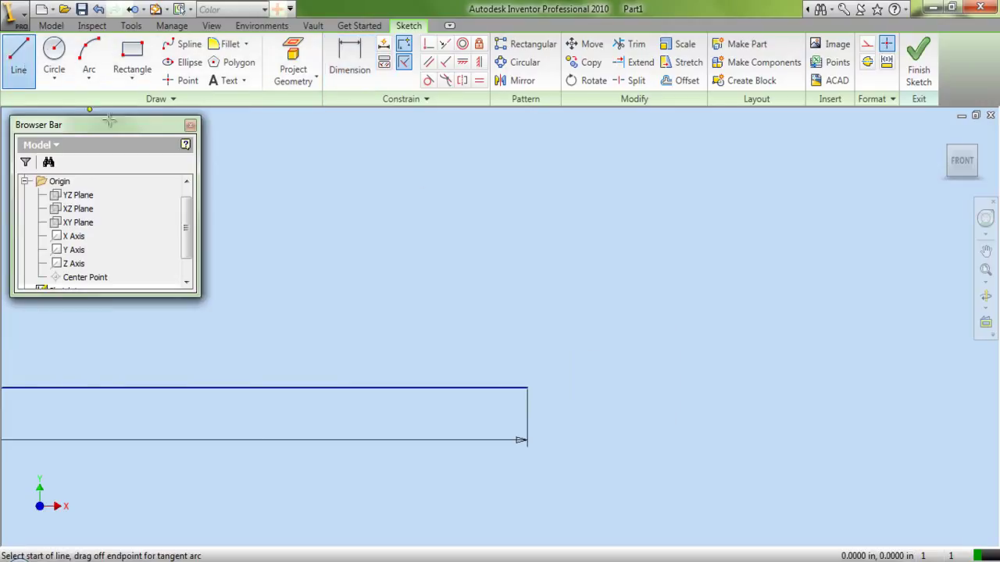
pyautogui.click(527, 387)
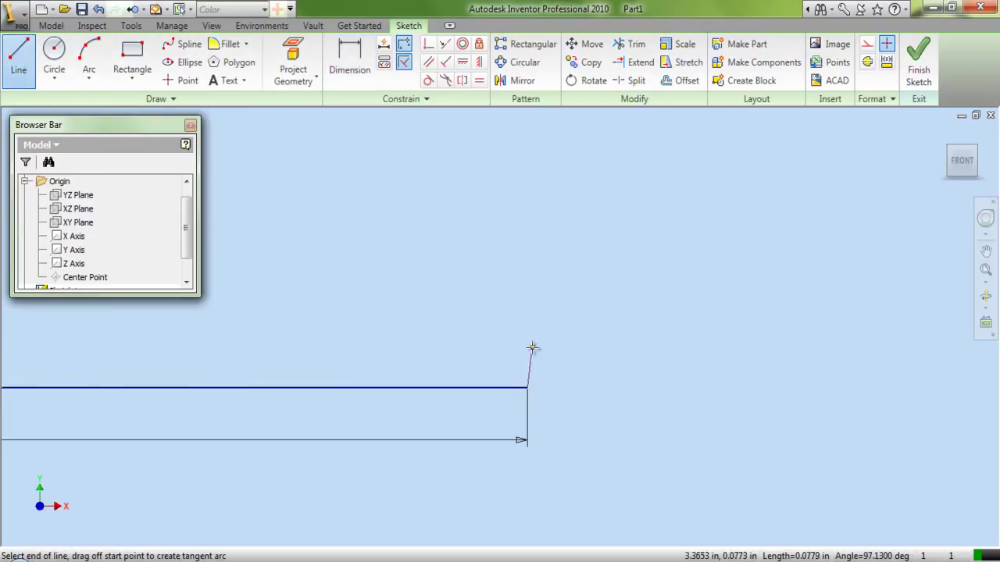
pyautogui.click(547, 273)
pyautogui.rightClick(548, 222)
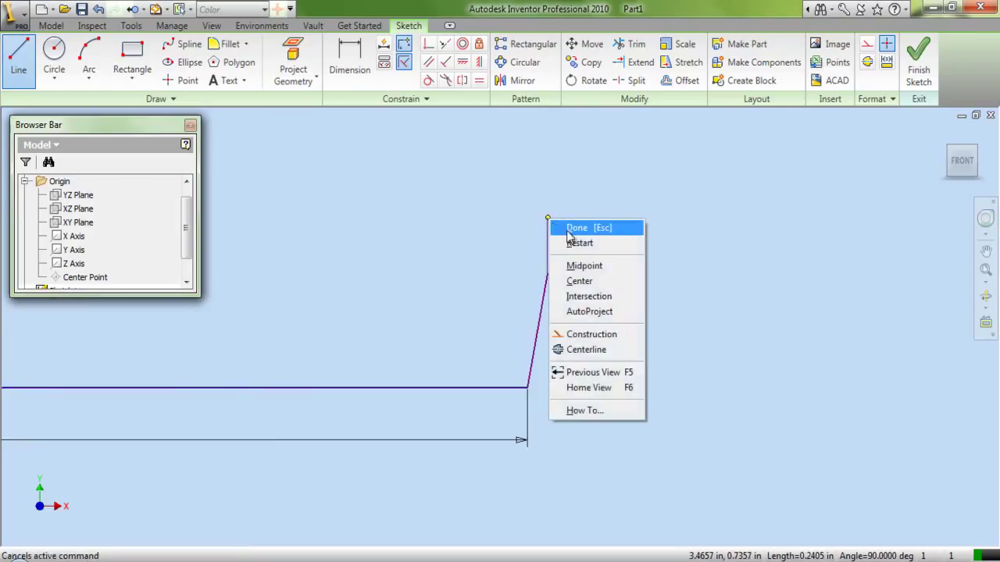
pyautogui.click(567, 227)
# Dimension the angle between the base line and the right slanted line as 99.26 degrees.
pyautogui.click(348, 64)
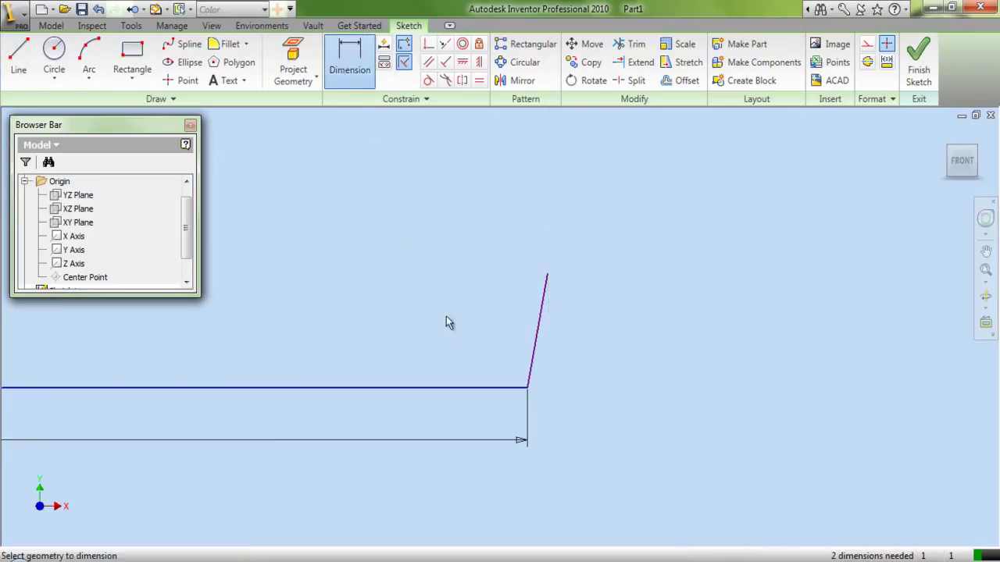
pyautogui.click(463, 389)
pyautogui.click(538, 337)
pyautogui.click(493, 334)
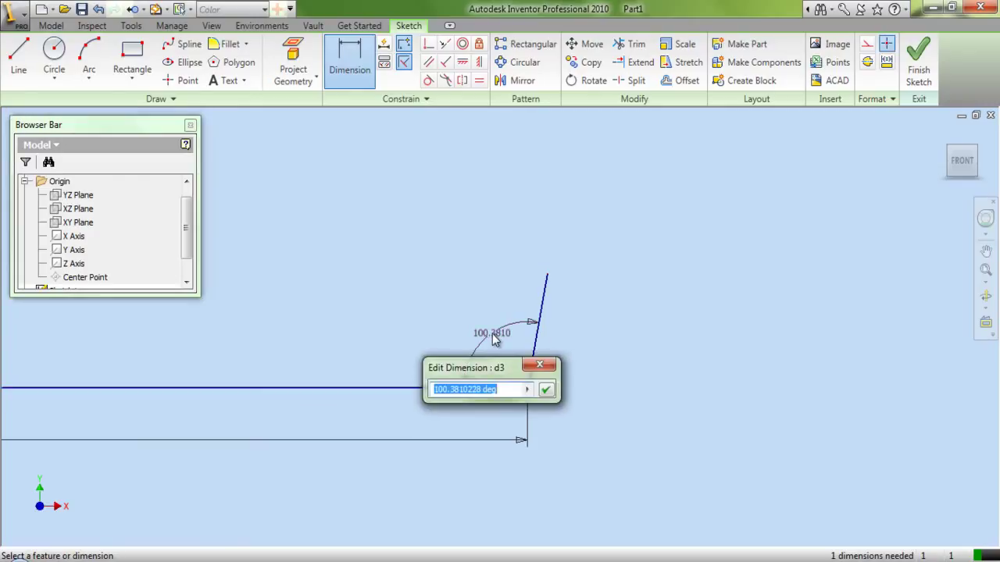
pyautogui.write('99')
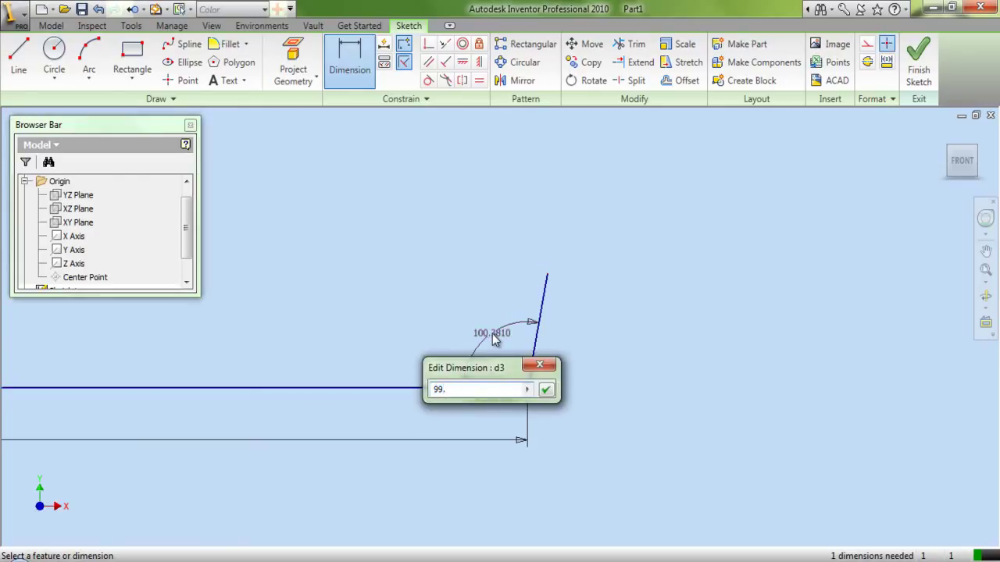
pyautogui.write('.26')
pyautogui.press('Return')
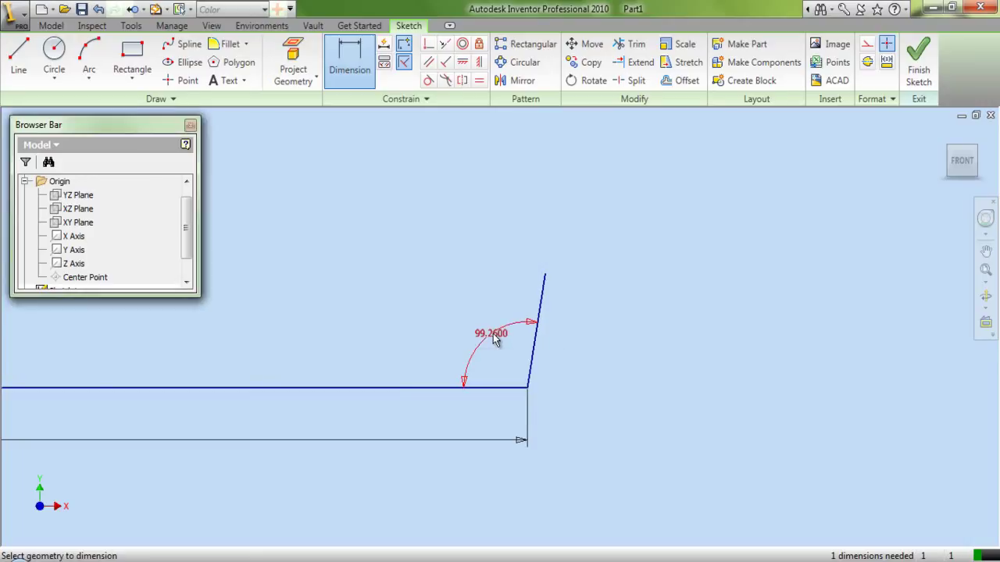
# Add an aligned dimension to the right slanted line and set its length to 1.016 in.
pyautogui.click(547, 318)
pyautogui.rightClick(565, 330)
pyautogui.click(582, 346)
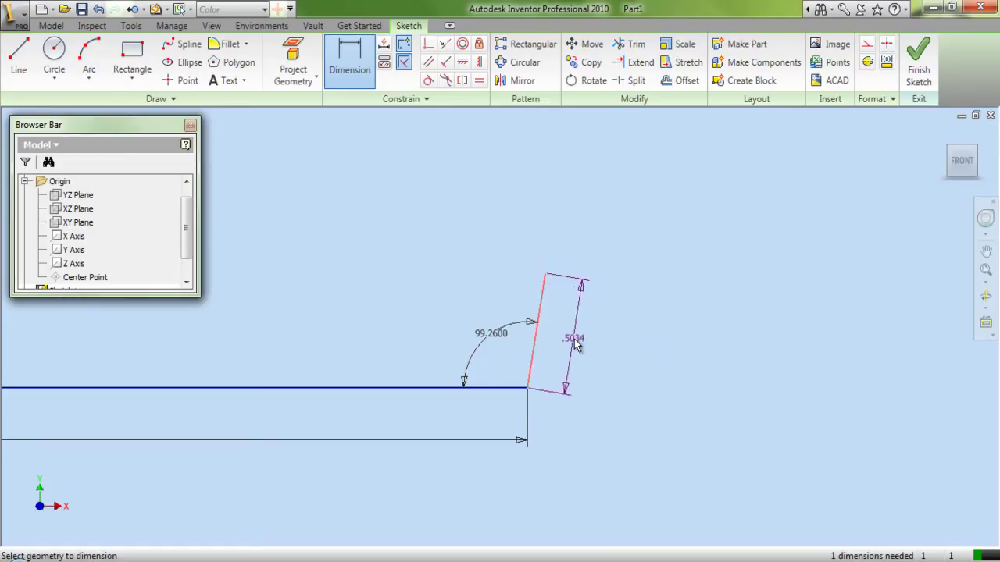
pyautogui.click(575, 345)
pyautogui.write('1.0160')
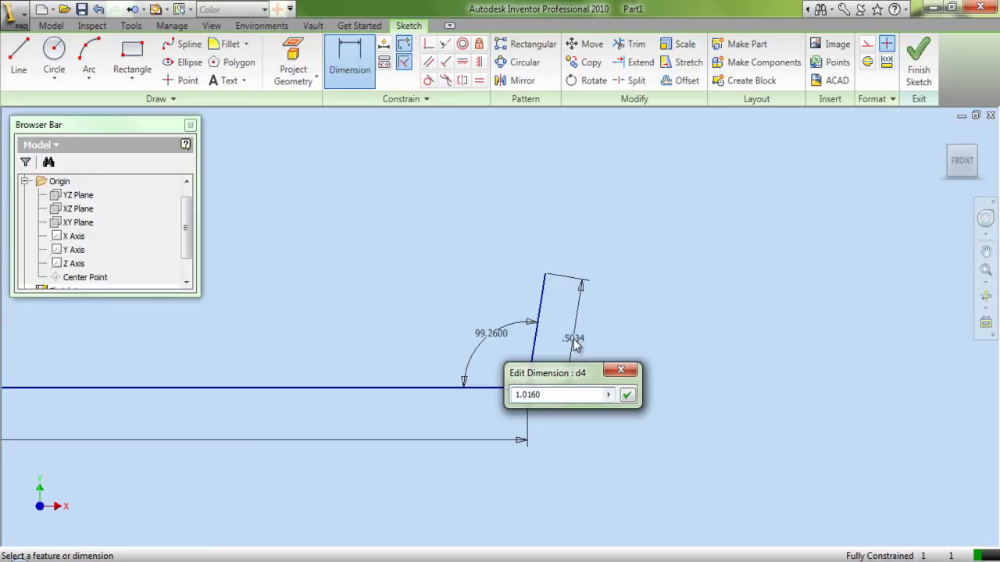
pyautogui.press('Return')
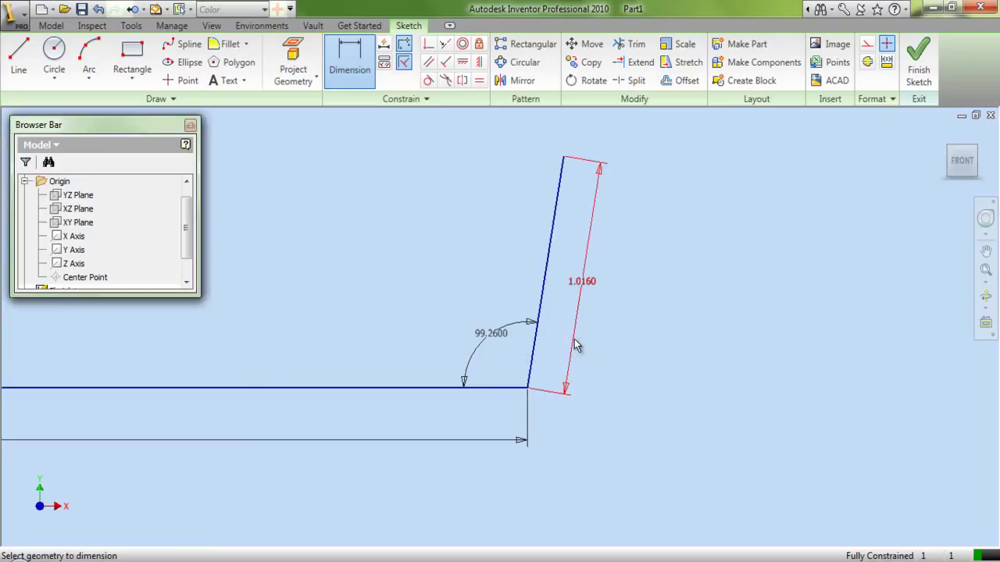
# Close the profile with a line joining the upper ends of the left and right slanted lines.
pyautogui.scroll(-5, 624, 398)
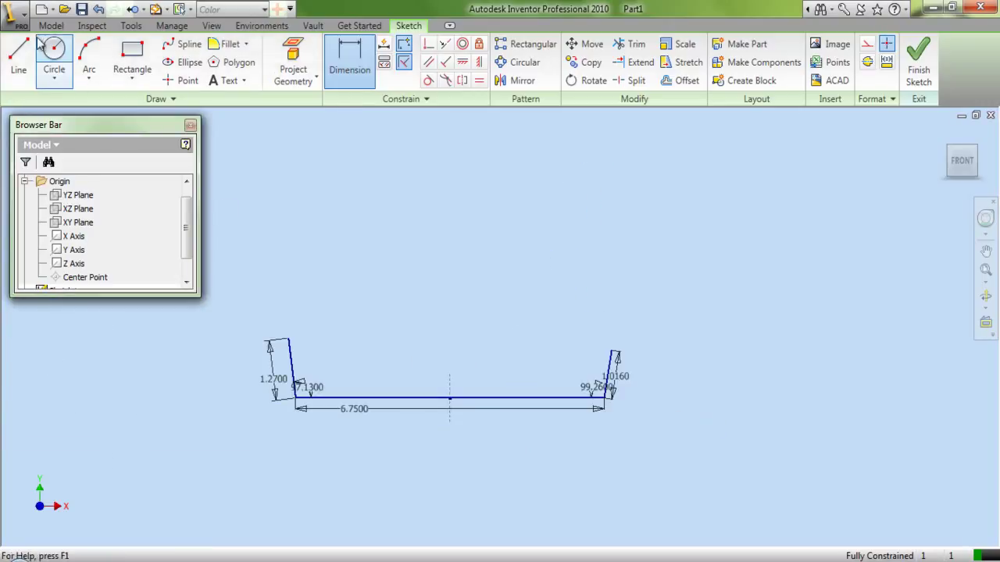
pyautogui.click(18, 53)
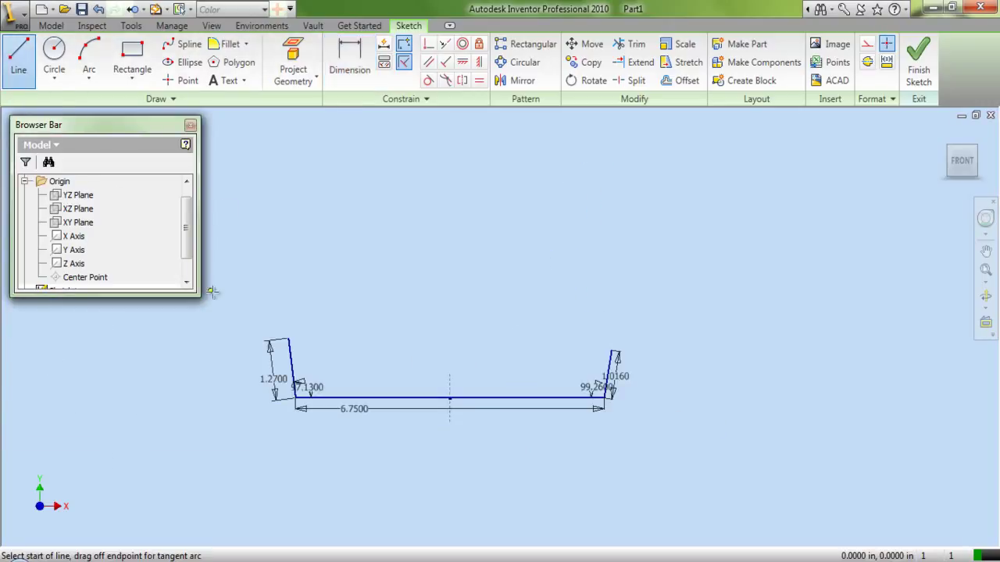
pyautogui.click(289, 339)
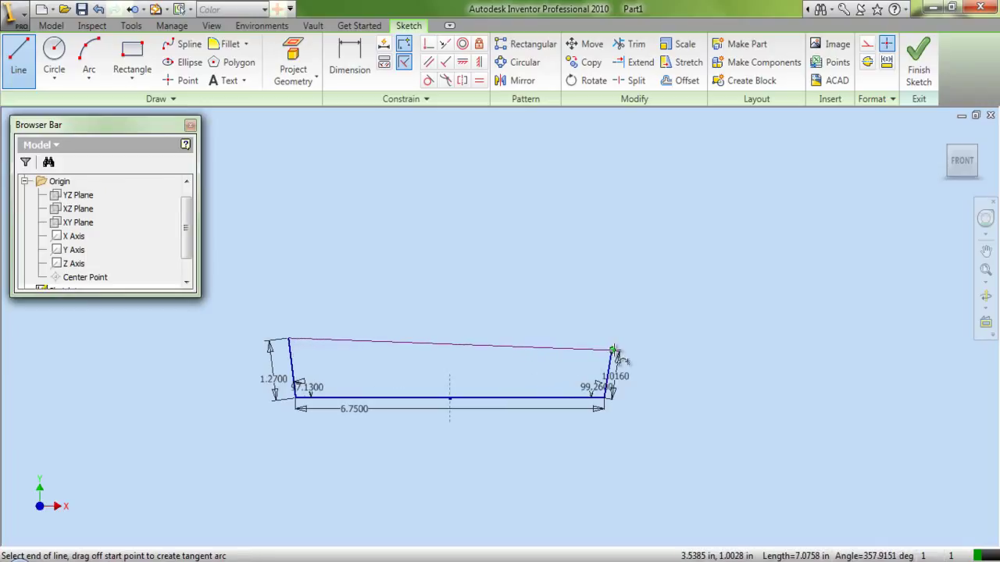
pyautogui.click(612, 350)
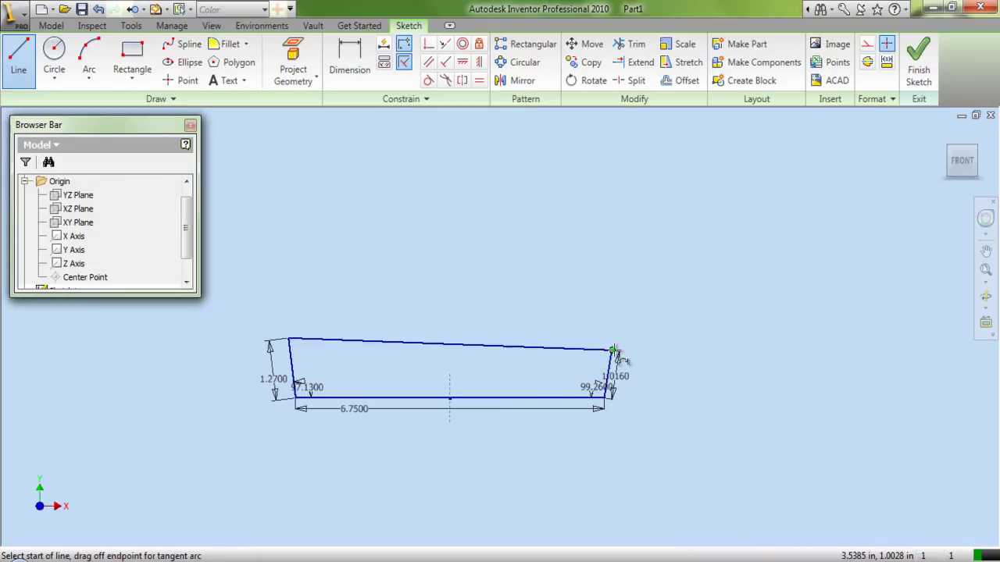
pyautogui.rightClick(607, 292)
pyautogui.click(629, 302)
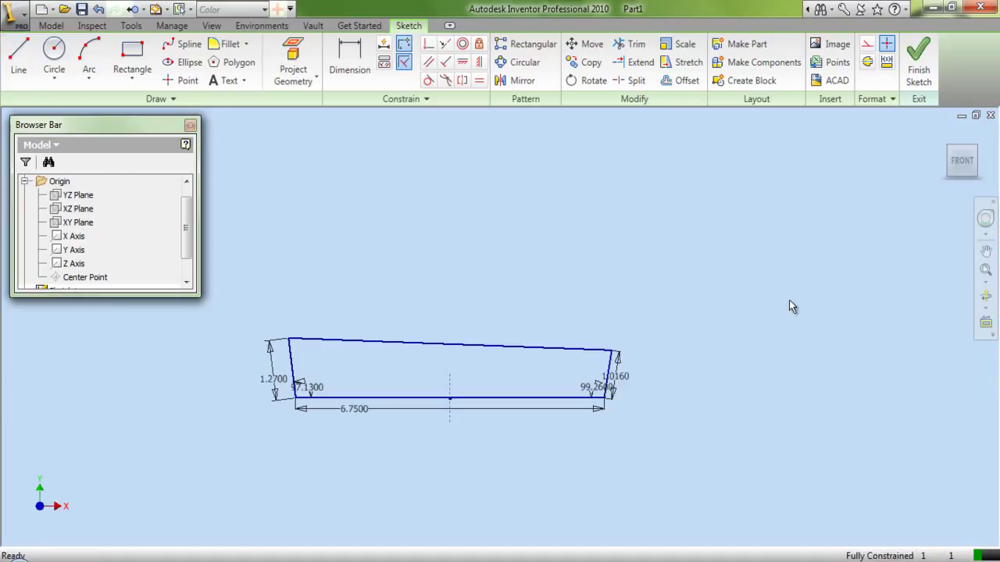
# Finish the sketch and save the part as Comb.
pyautogui.click(918, 64)
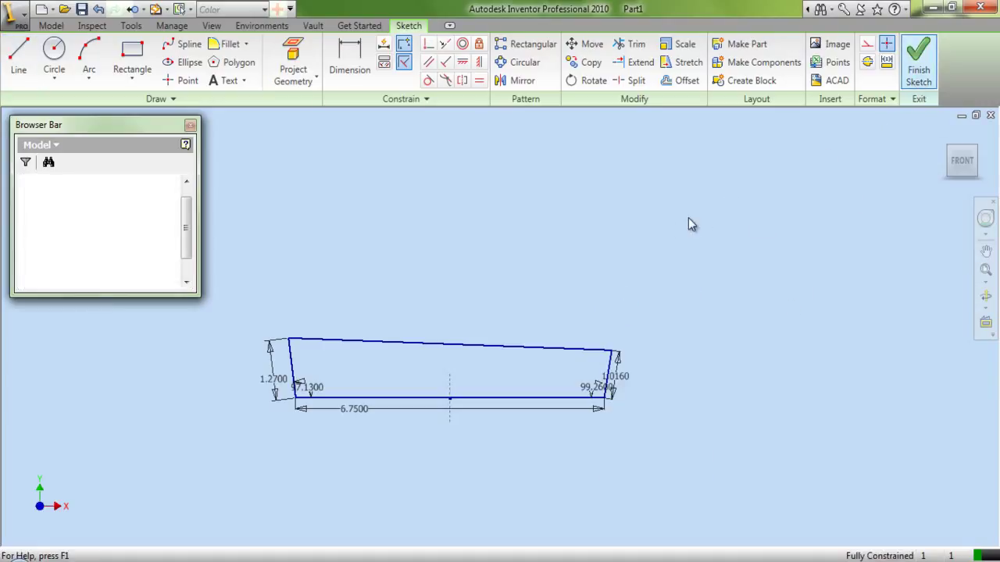
pyautogui.click(82, 10)
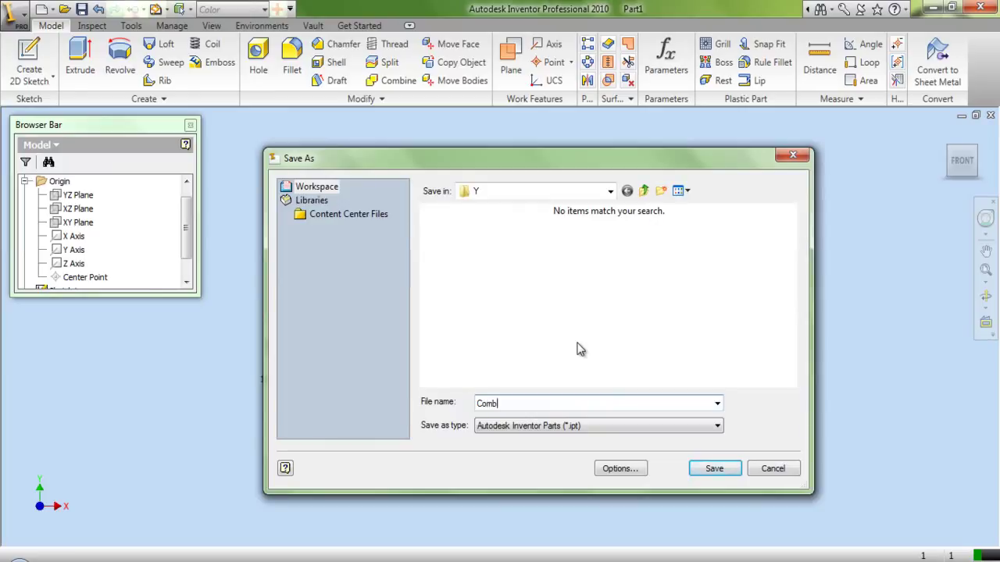
pyautogui.press('Return')
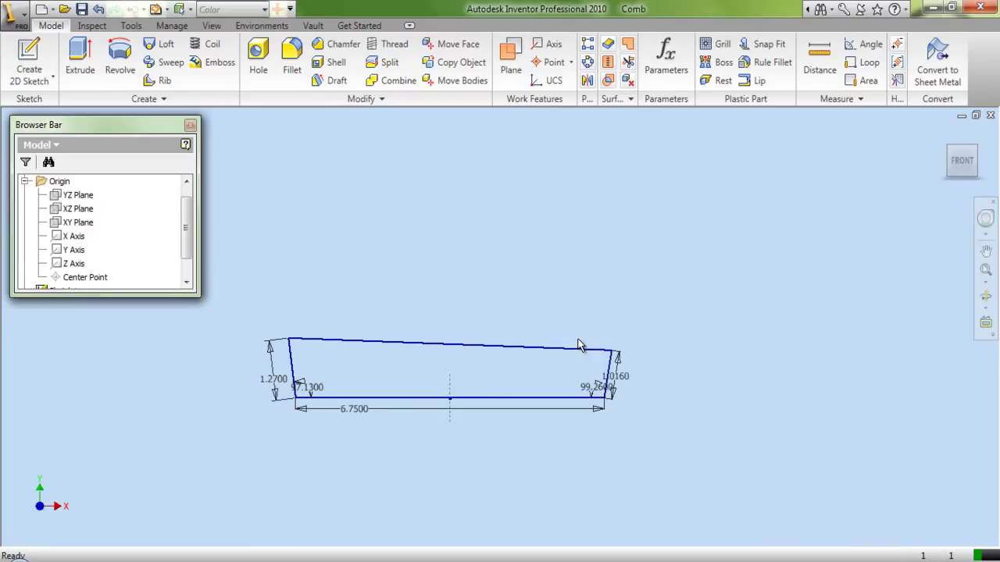
# Extrude the closed profile as a surface 0.188 in wide, symmetric about the sketch plane.
pyautogui.click(950, 152)
pyautogui.scroll(3, 392, 355)
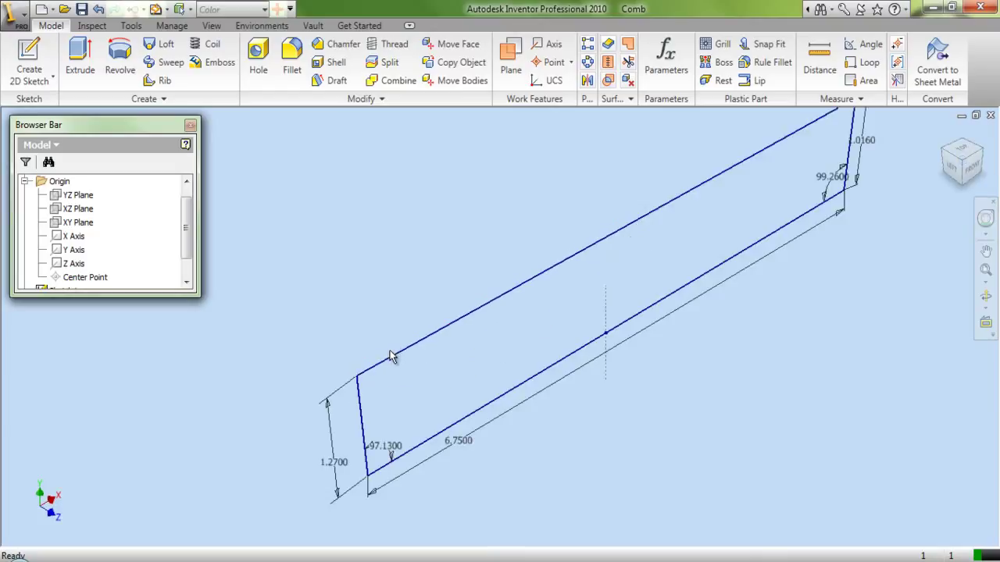
pyautogui.scroll(-2, 392, 356)
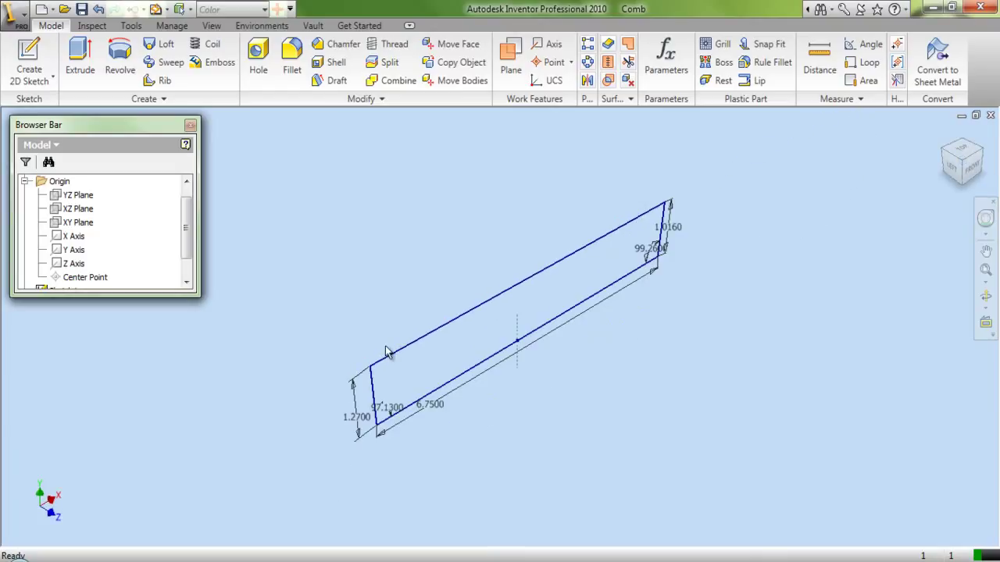
pyautogui.click(82, 63)
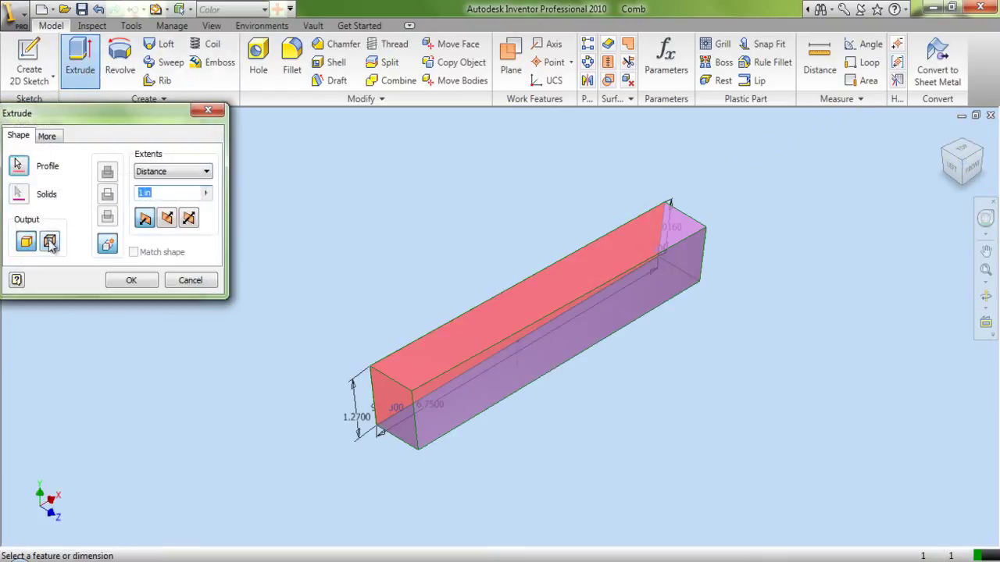
pyautogui.click(50, 241)
pyautogui.click(155, 192)
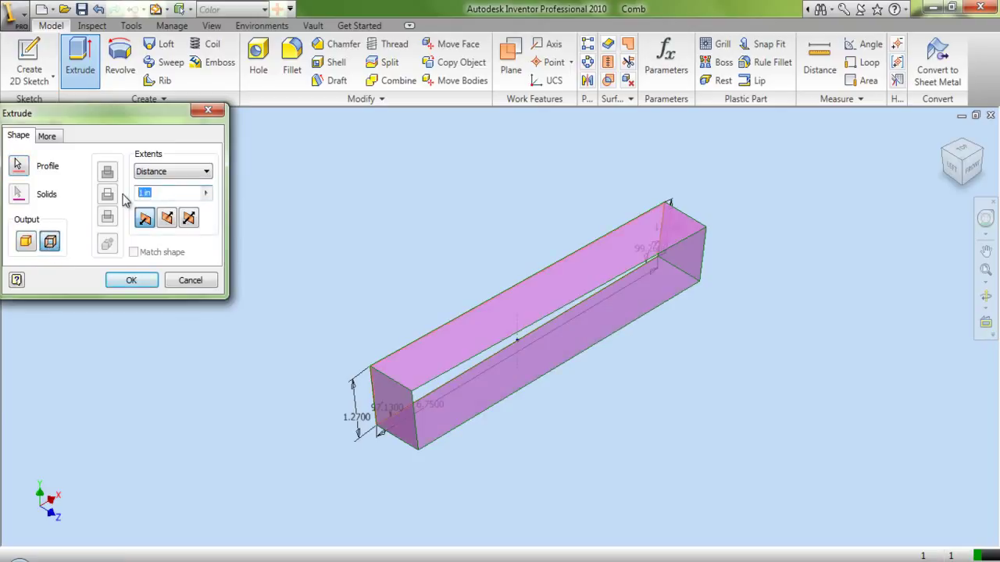
pyautogui.write('0.188')
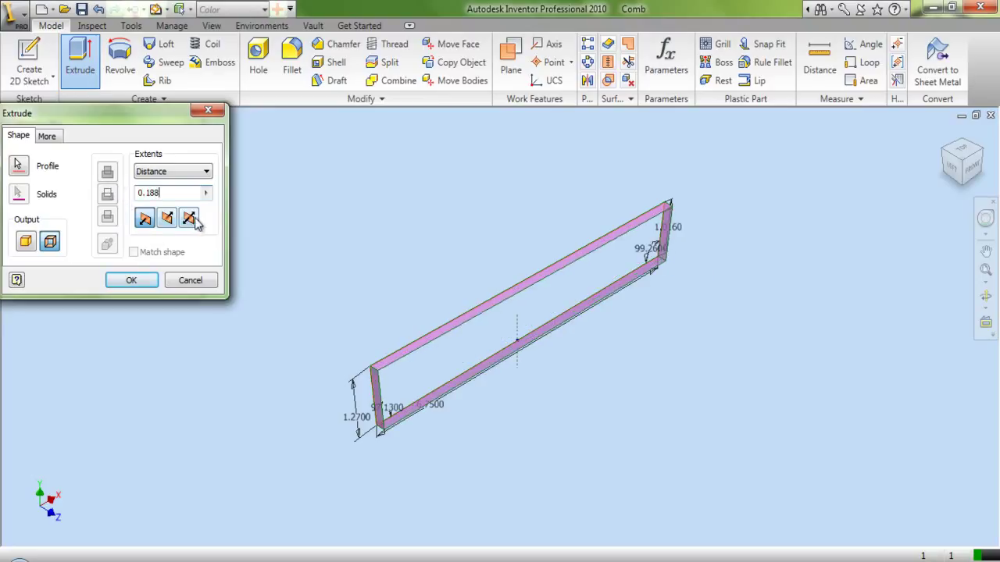
pyautogui.click(132, 280)
# Start a new sketch on the slanted face at the left end of the surface body.
pyautogui.scroll(-2, 367, 413)
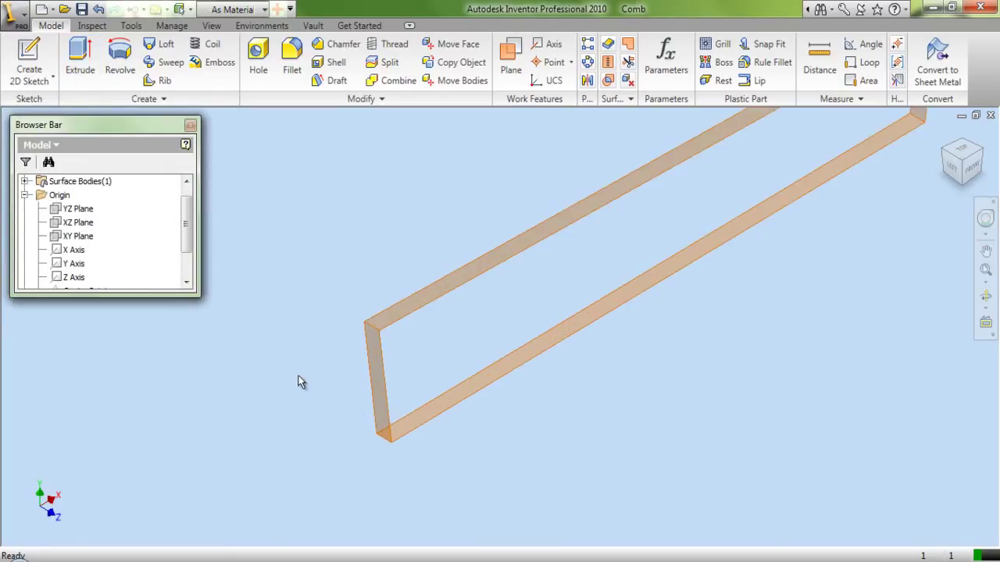
pyautogui.click(29, 61)
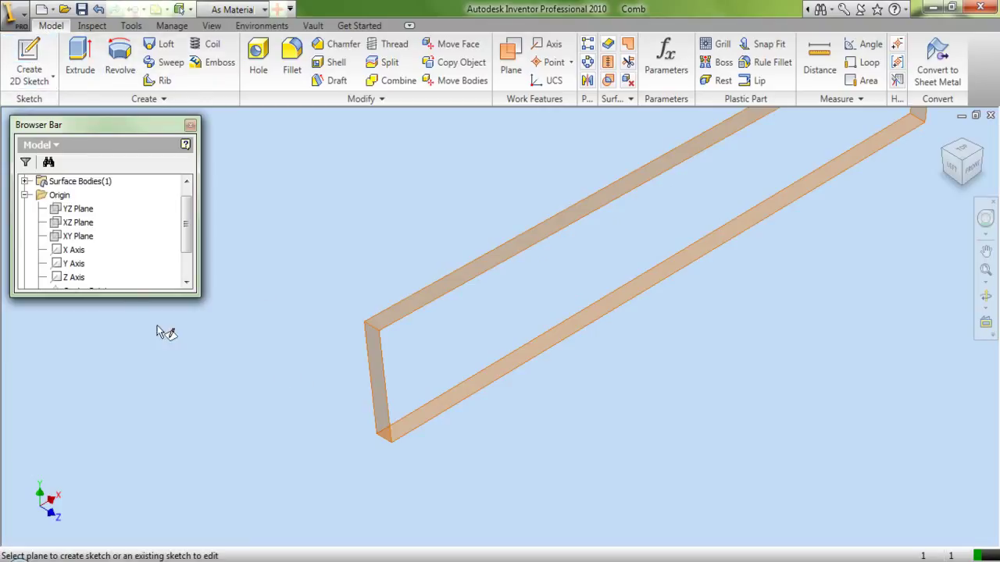
pyautogui.click(377, 373)
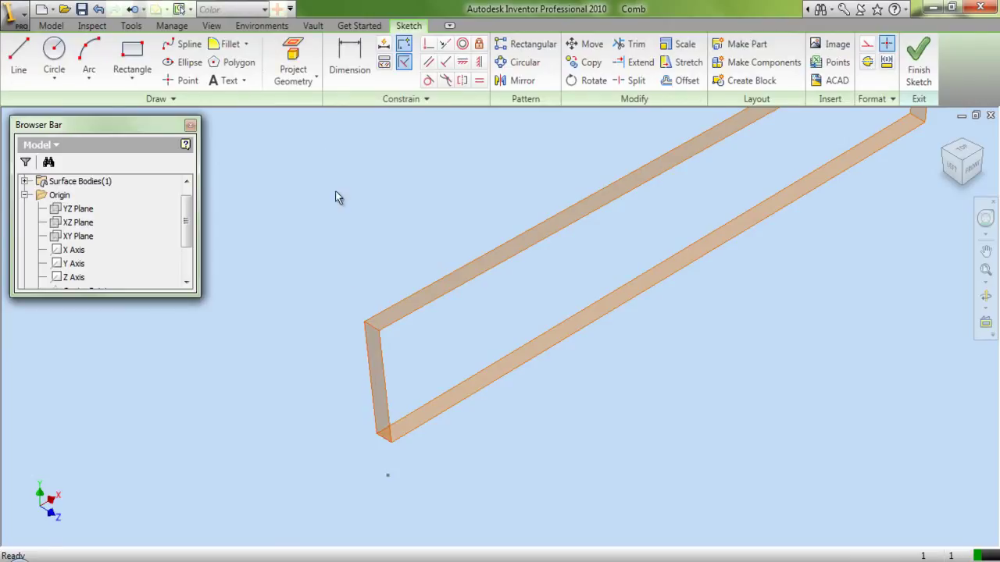
# Project the end face's upper edge and the XY Plane into the sketch, and make the projected plane line construction geometry.
pyautogui.click(293, 63)
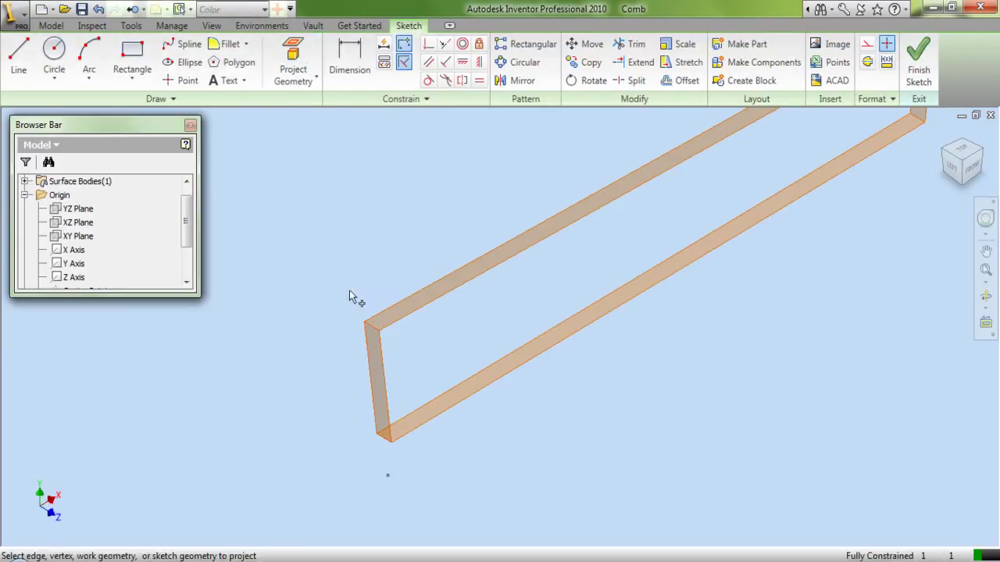
pyautogui.scroll(1, 374, 330)
pyautogui.click(373, 330)
pyautogui.scroll(-2, 381, 249)
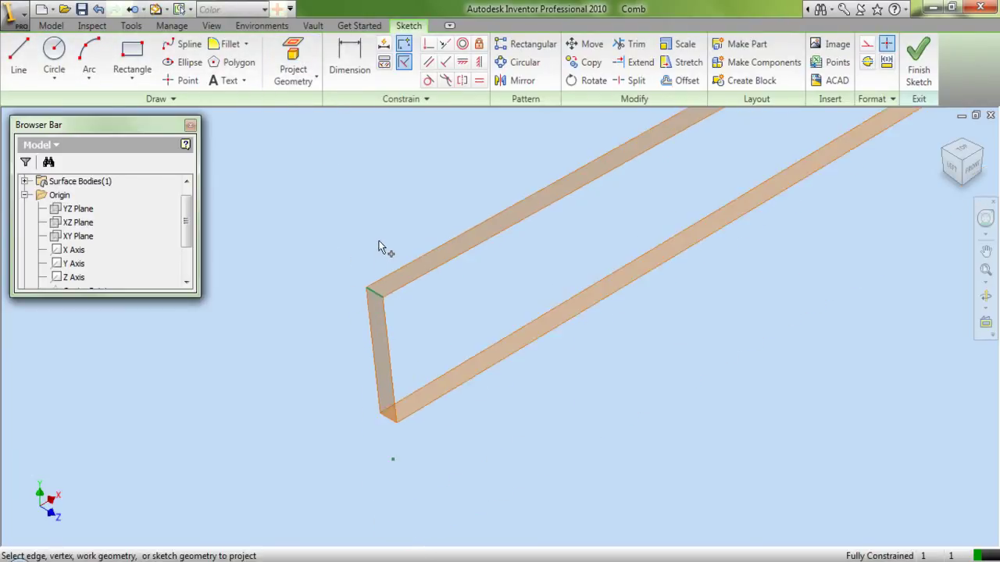
pyautogui.click(80, 237)
pyautogui.rightClick(256, 217)
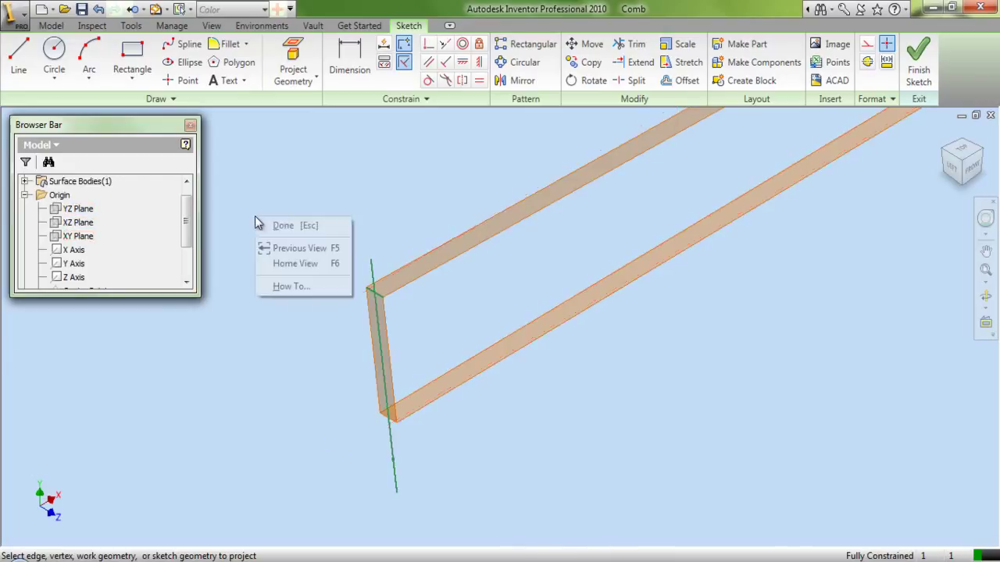
pyautogui.click(278, 226)
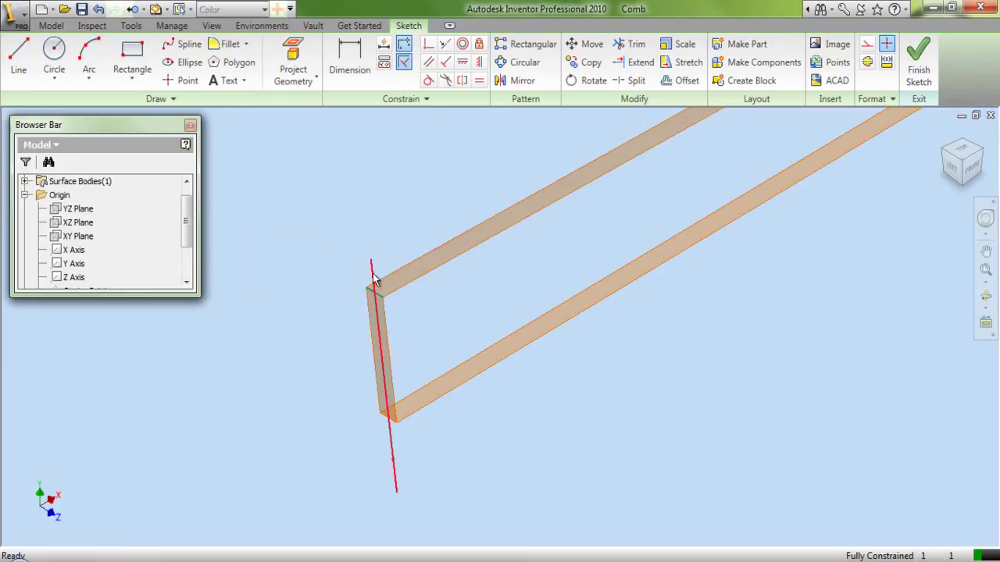
pyautogui.click(373, 280)
pyautogui.click(867, 44)
# Project the end face's lower edge into the sketch and make it construction geometry.
pyautogui.scroll(4, 386, 425)
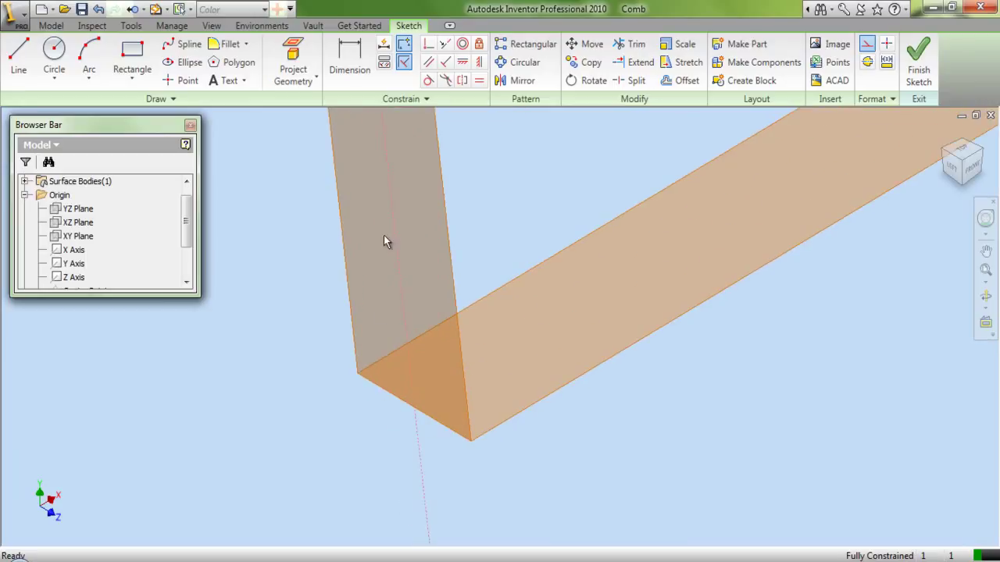
pyautogui.click(293, 59)
pyautogui.click(383, 391)
pyautogui.rightClick(253, 367)
pyautogui.click(303, 375)
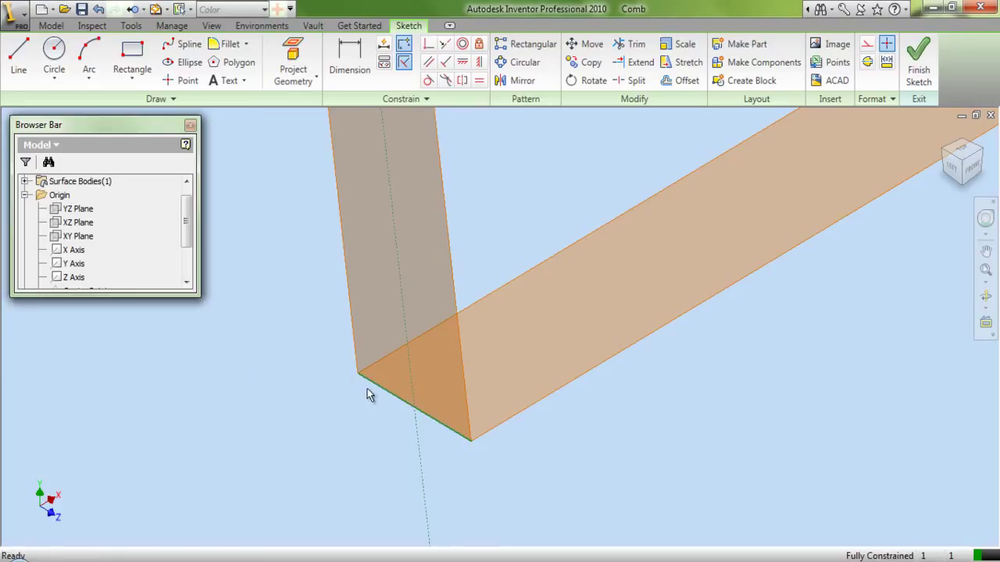
pyautogui.click(867, 43)
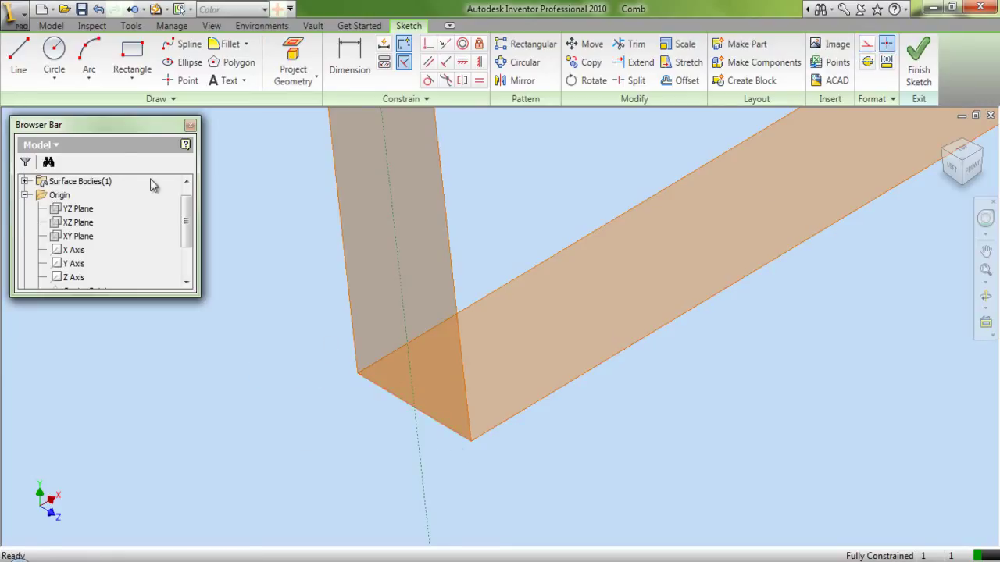
# Draw a line about 0.08 in long on the projected lower edge, crossing the construction centerline.
pyautogui.click(22, 61)
pyautogui.scroll(3, 379, 402)
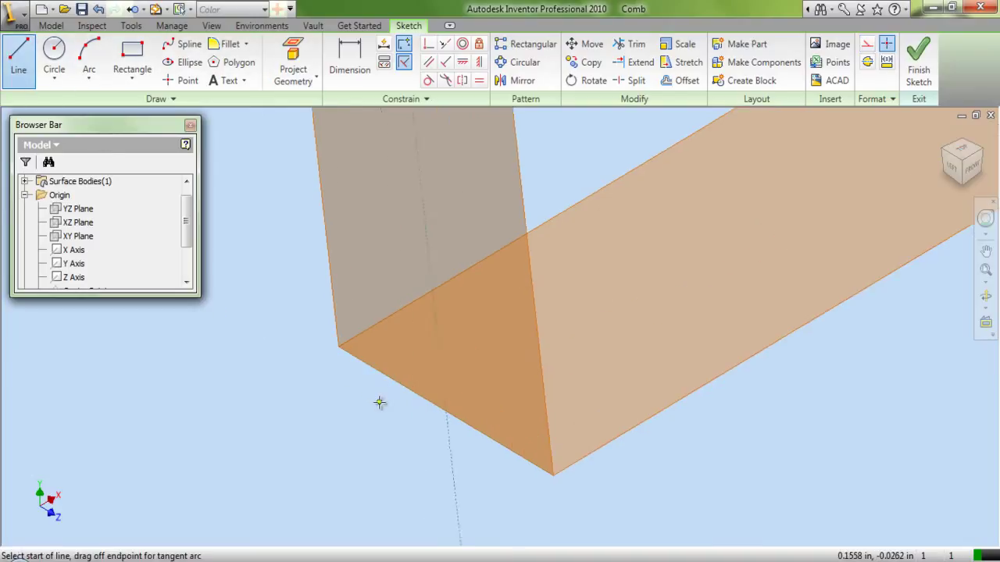
pyautogui.click(418, 366)
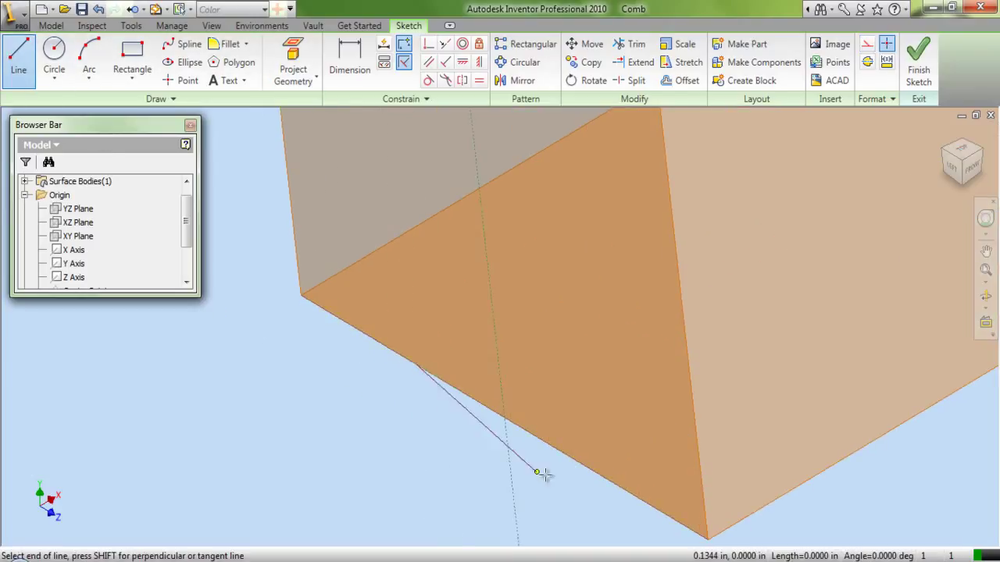
pyautogui.click(587, 466)
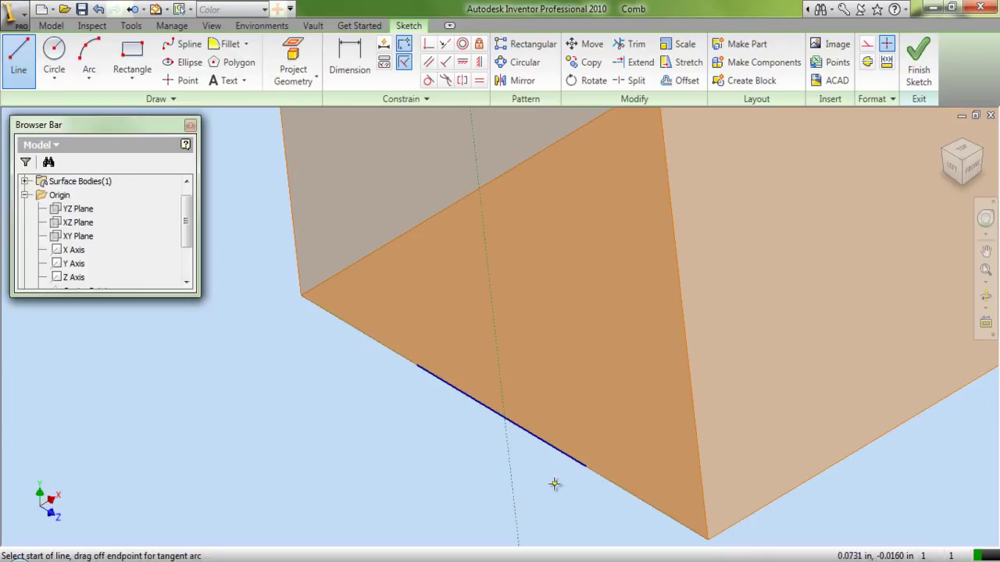
pyautogui.rightClick(555, 483)
pyautogui.click(589, 307)
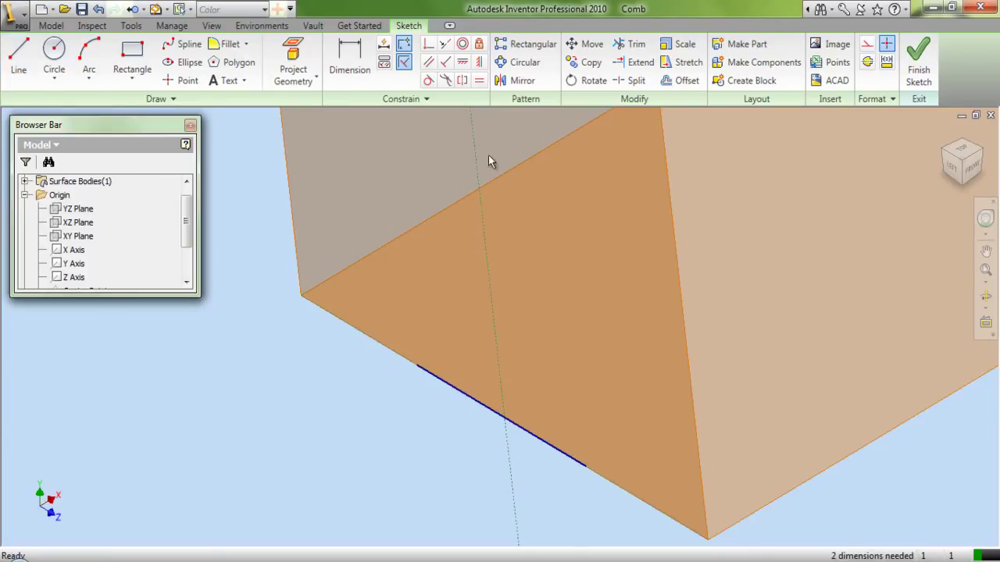
# Make the short line's midpoint coincident with the construction centerline.
pyautogui.click(429, 44)
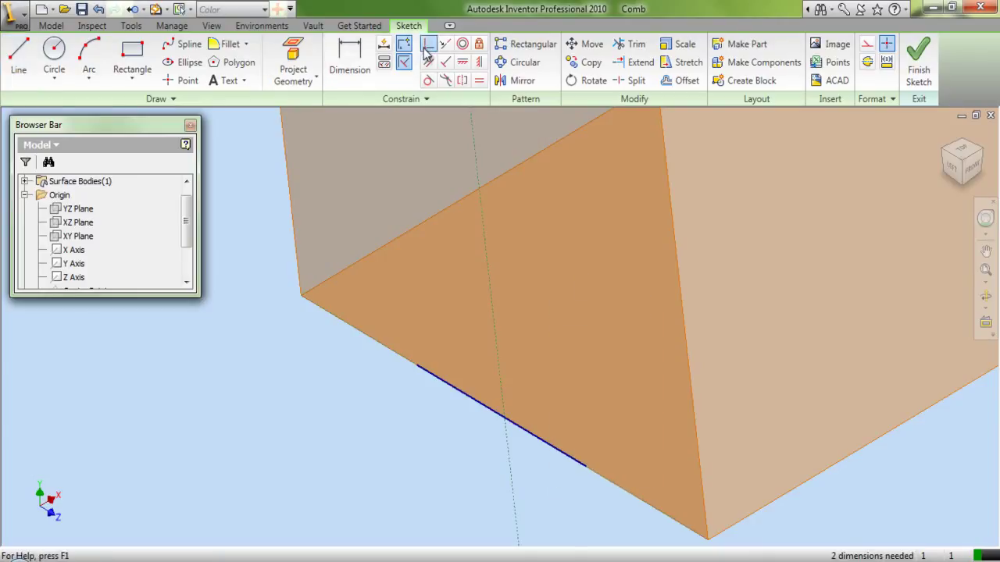
pyautogui.click(499, 419)
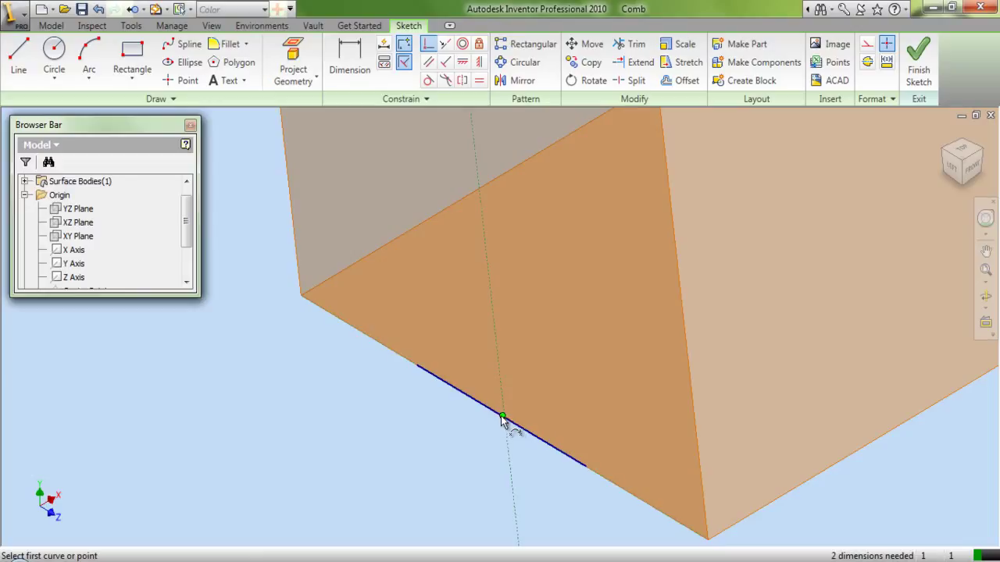
pyautogui.click(506, 443)
pyautogui.rightClick(449, 435)
pyautogui.click(457, 372)
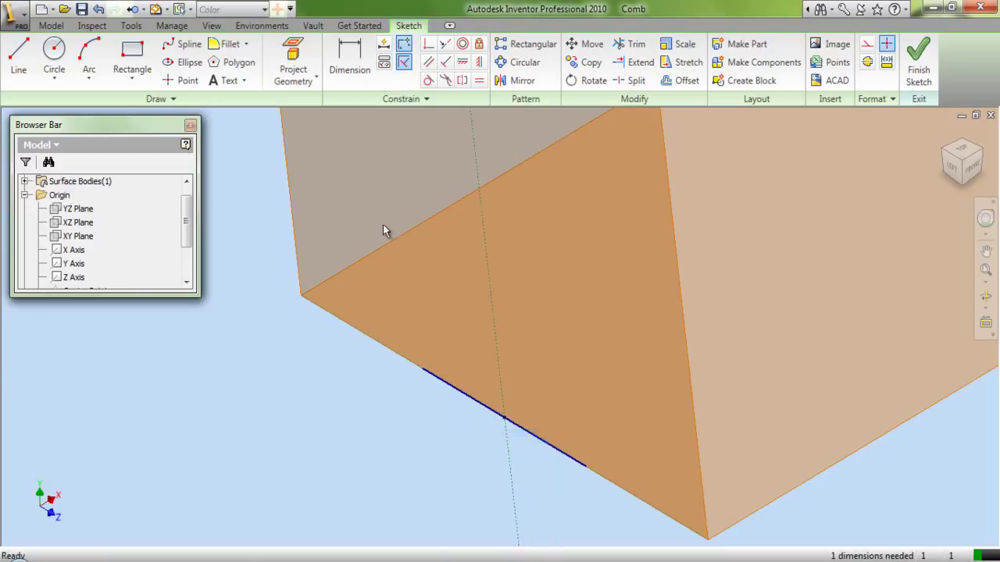
# Dimension the short line on the lower edge and set its length to 0.0156 in.
pyautogui.click(350, 67)
pyautogui.click(460, 393)
pyautogui.click(460, 419)
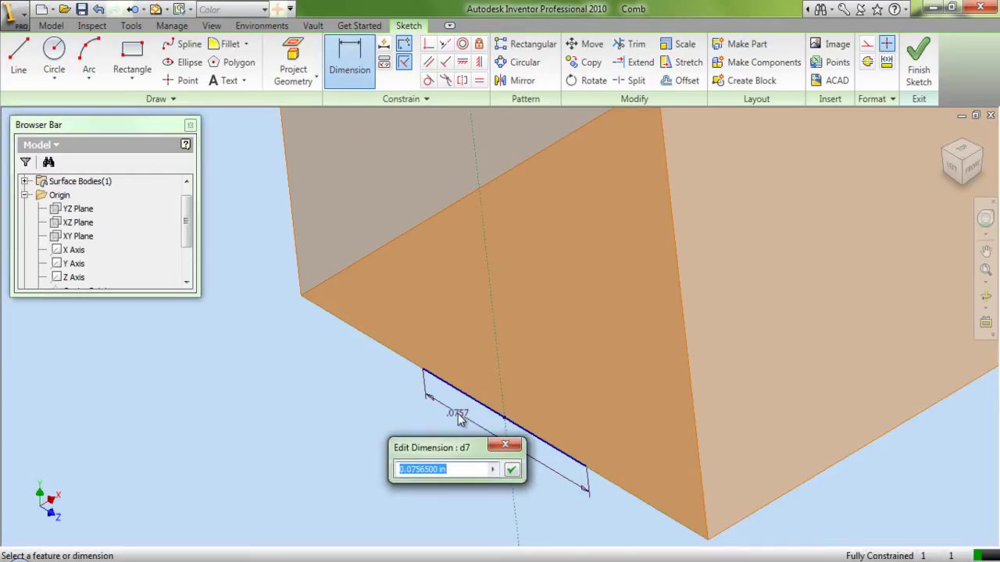
pyautogui.write('.')
pyautogui.press('Return')
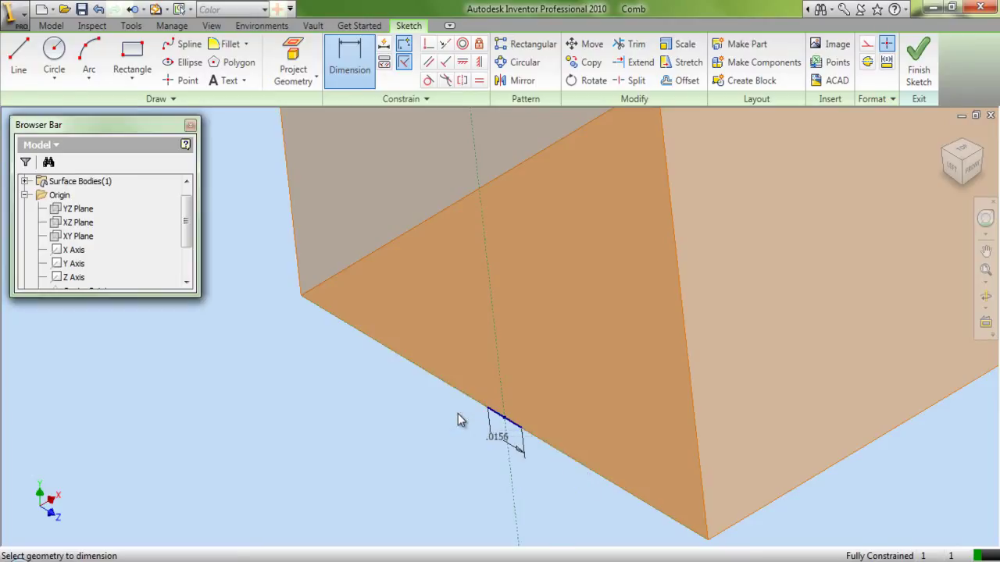
# Draw a line about 1.275 in long from the projected upper edge's rear corner down to the rear end of the 0.0156 in line.
pyautogui.scroll(-5, 459, 420)
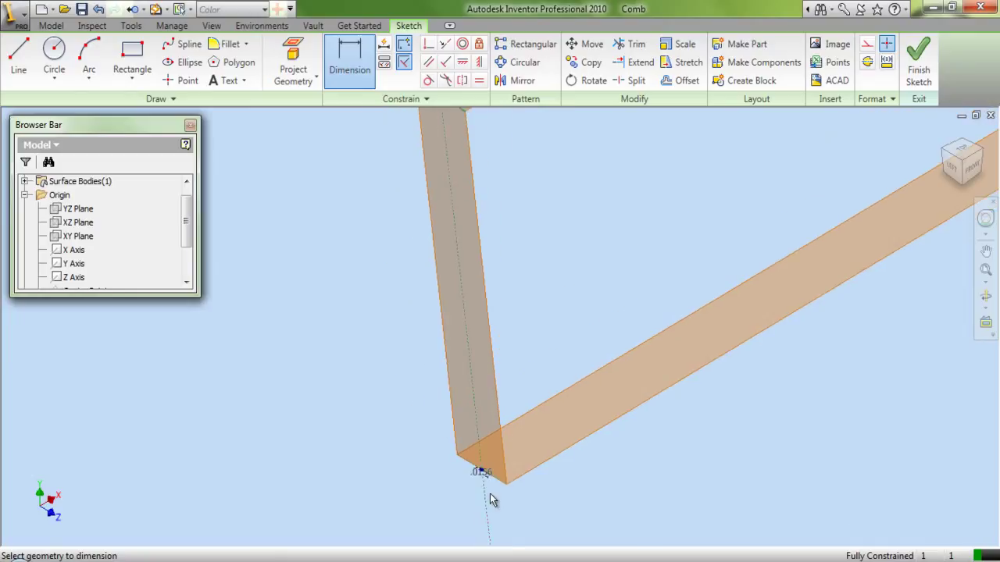
pyautogui.scroll(-2, 490, 496)
pyautogui.rightClick(362, 319)
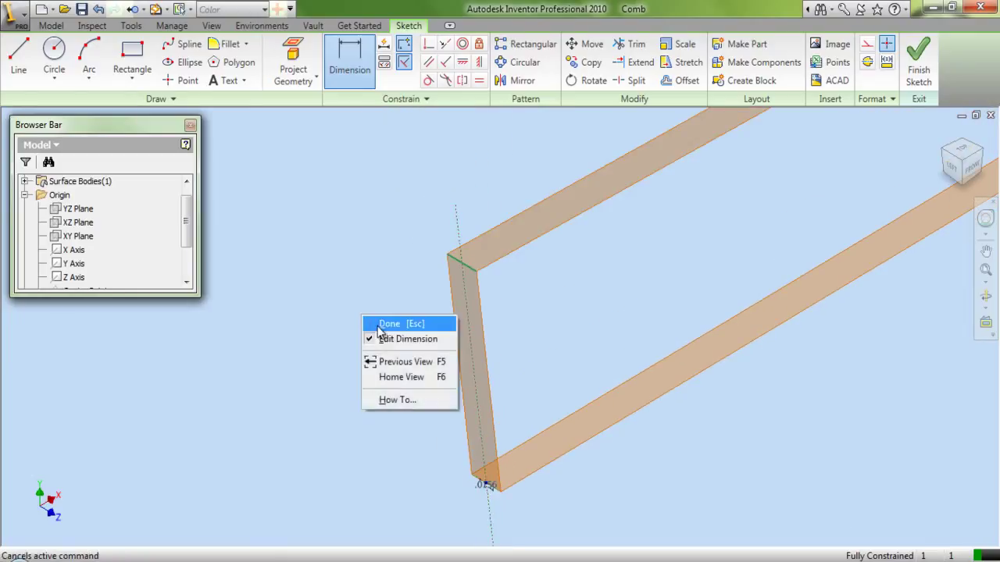
pyautogui.click(408, 323)
pyautogui.press('l')
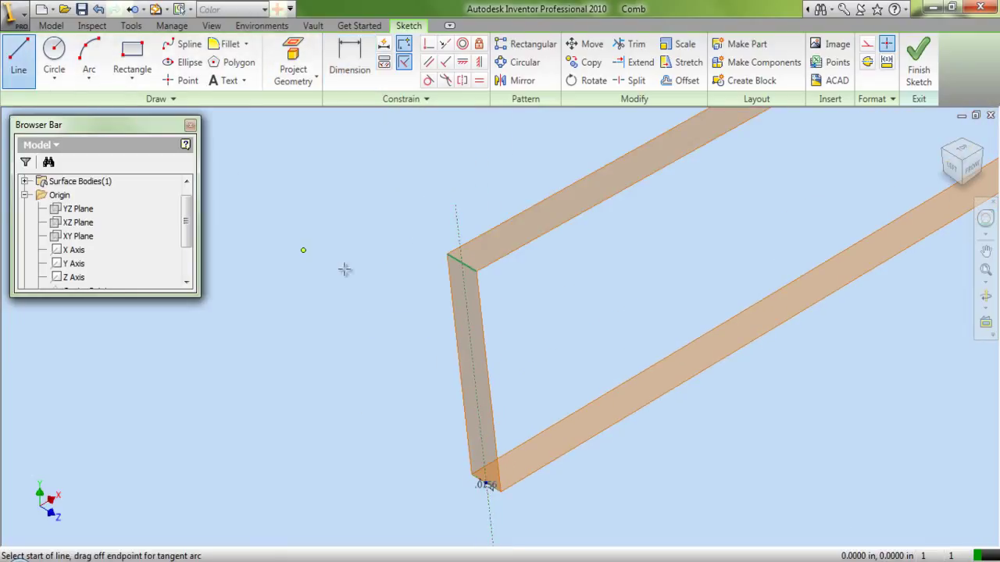
pyautogui.scroll(2, 447, 255)
pyautogui.click(446, 255)
pyautogui.keyDown('shift'); pyautogui.moveTo(432, 350); pyautogui.dragTo(463, 497, button='middle'); pyautogui.keyUp('shift')
pyautogui.scroll(2, 463, 498)
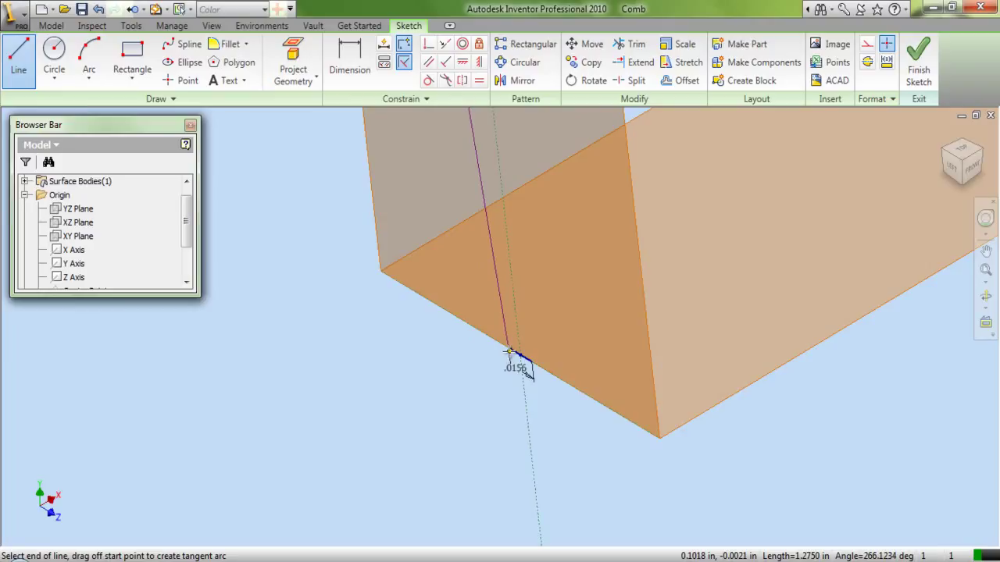
pyautogui.scroll(2, 459, 370)
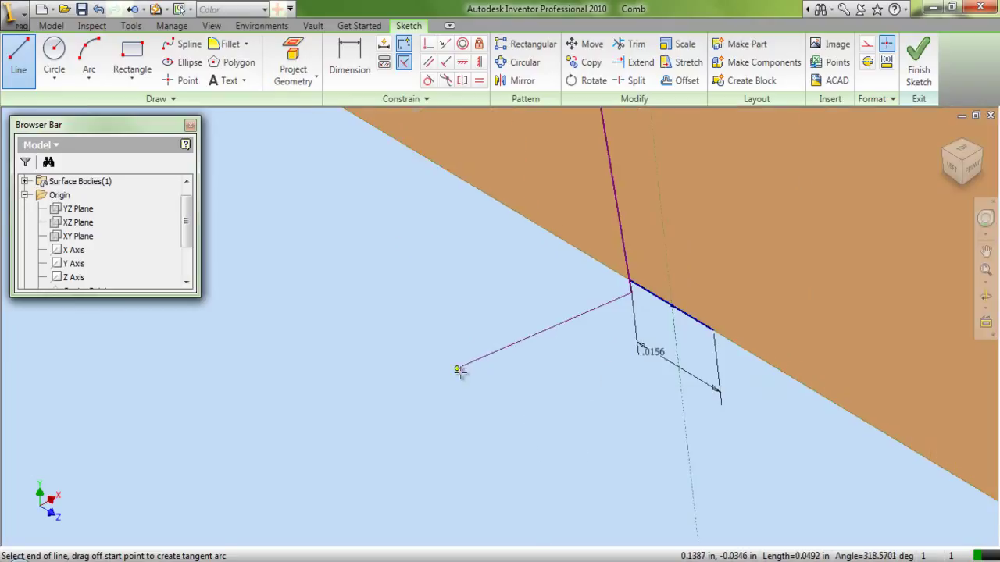
pyautogui.rightClick(458, 369)
pyautogui.click(500, 179)
# Make the lower endpoint of the slanted line coincident with the rear endpoint of the short lower line.
pyautogui.click(428, 44)
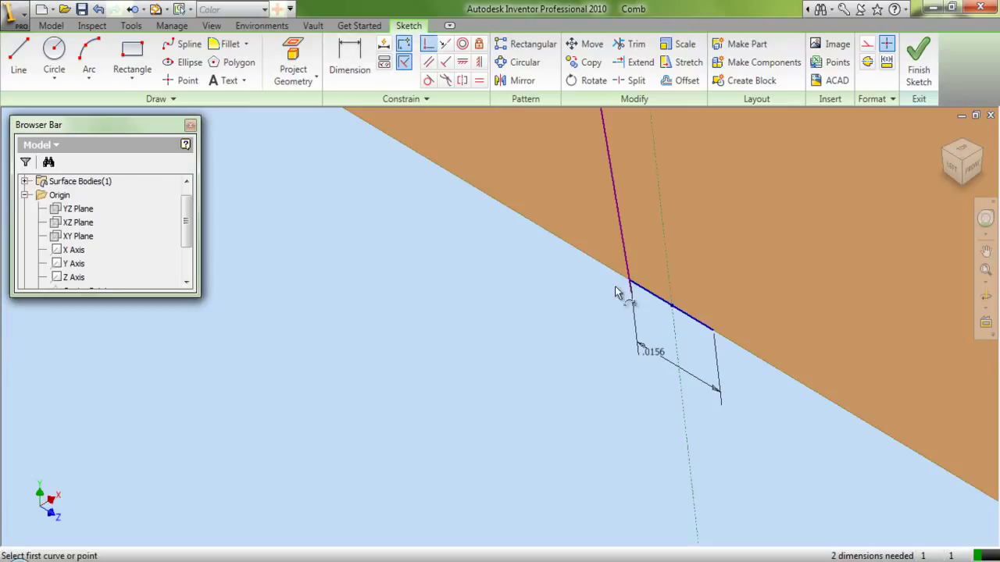
pyautogui.click(631, 299)
pyautogui.click(632, 288)
pyautogui.rightClick(544, 330)
pyautogui.click(569, 333)
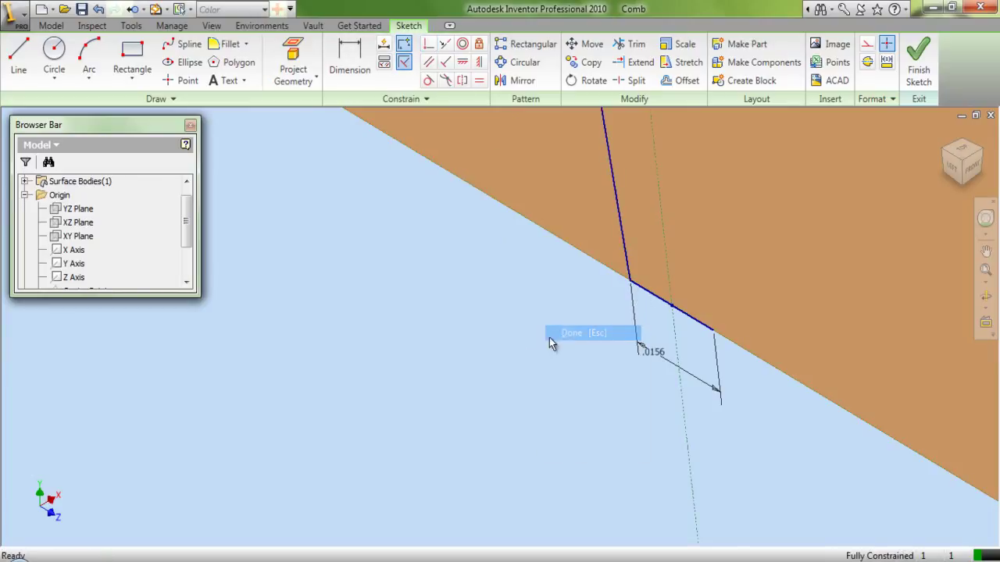
# Draw a second slanted line from the short lower line's front endpoint up to the front corner of the projected upper edge.
pyautogui.press('F5')
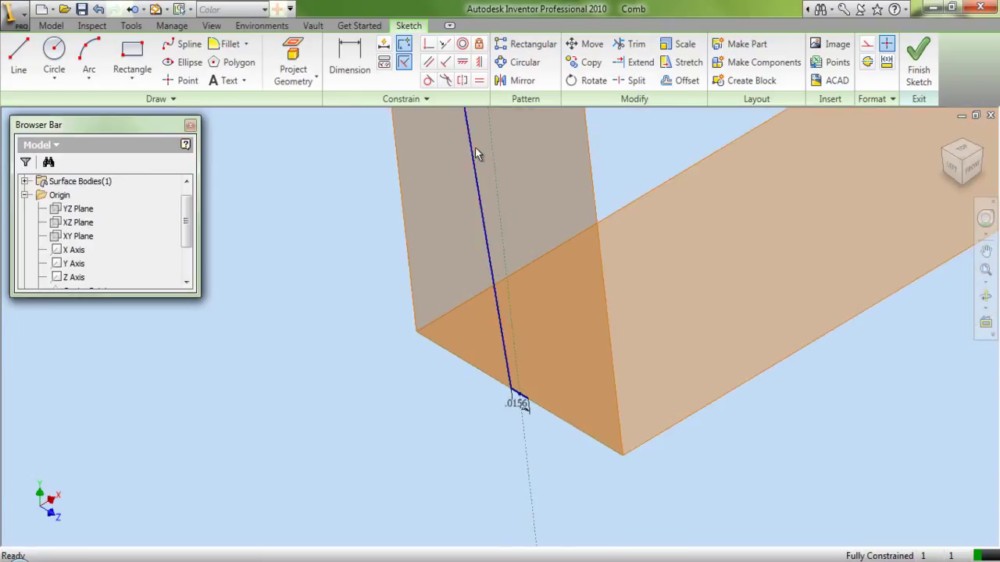
pyautogui.click(19, 57)
pyautogui.scroll(3, 525, 396)
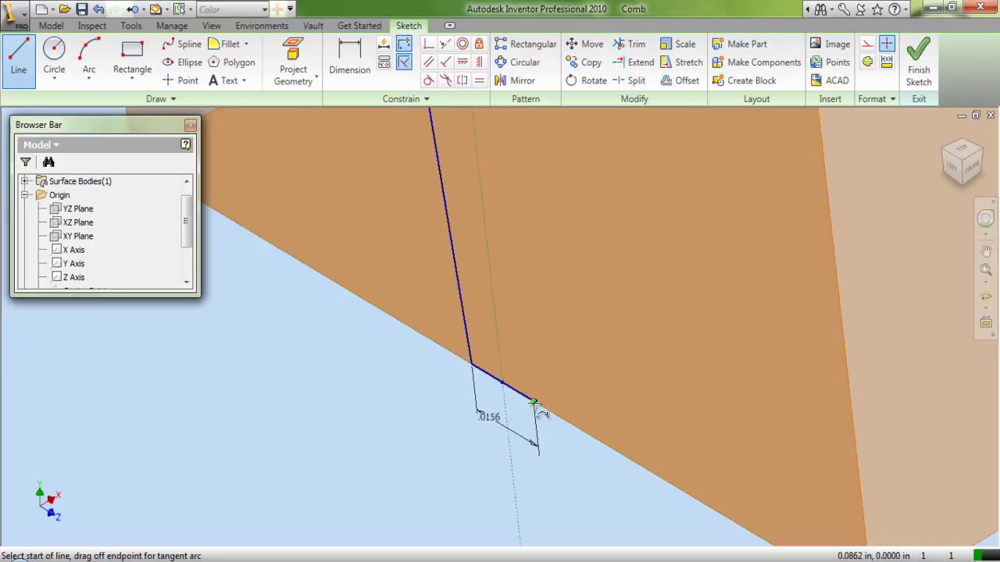
pyautogui.click(533, 402)
pyautogui.scroll(-5, 522, 508)
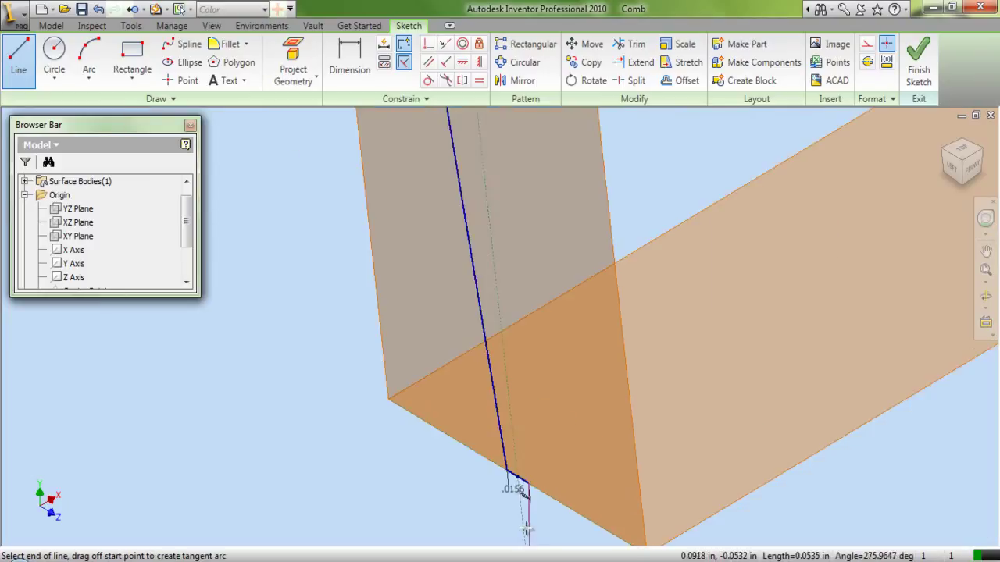
pyautogui.scroll(-2, 525, 533)
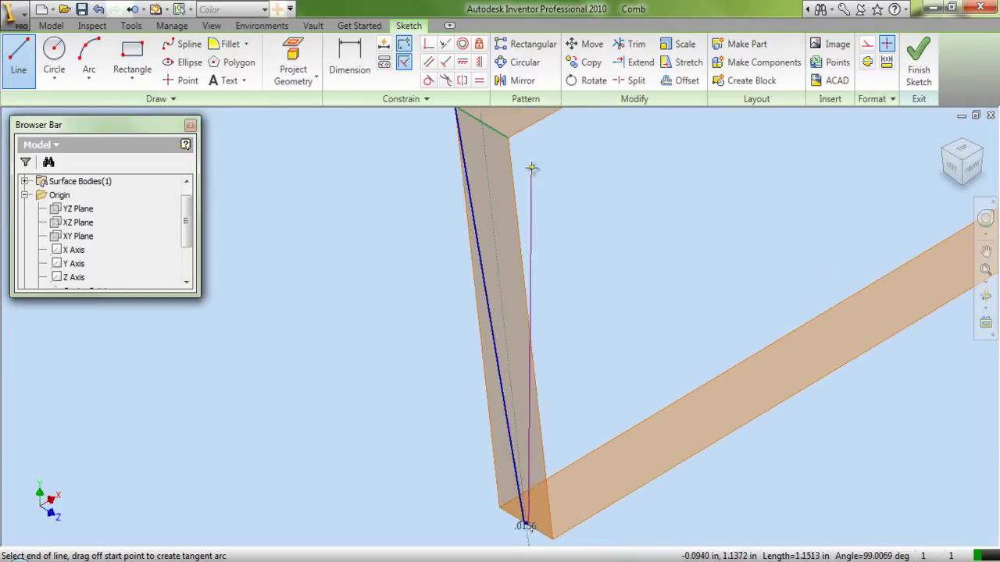
pyautogui.click(509, 139)
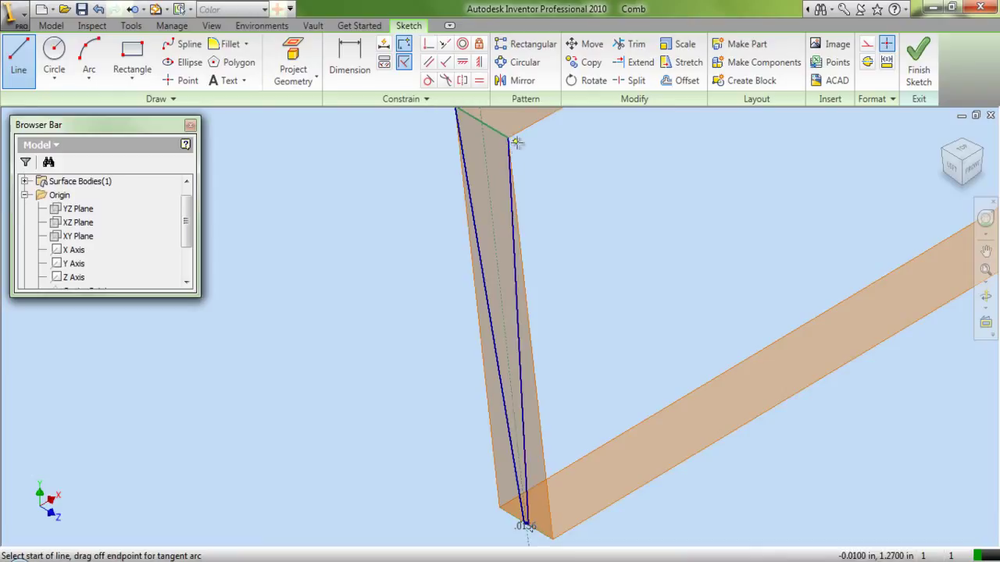
pyautogui.rightClick(549, 165)
pyautogui.click(582, 171)
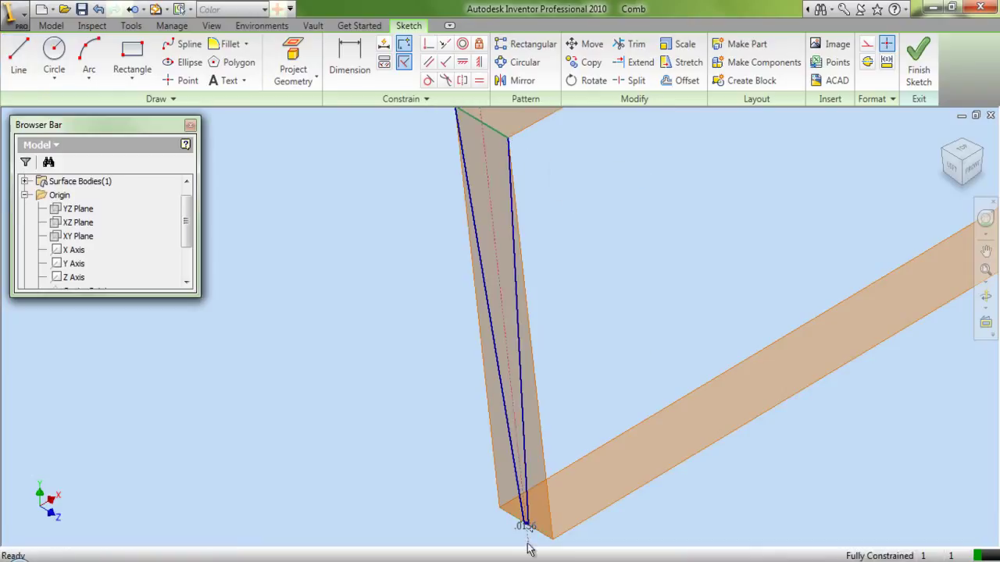
# Finish the profile sketch and start a new 2D sketch on the comb's opposite, right end face.
pyautogui.scroll(3, 530, 534)
pyautogui.scroll(2, 530, 534)
pyautogui.scroll(-4, 448, 518)
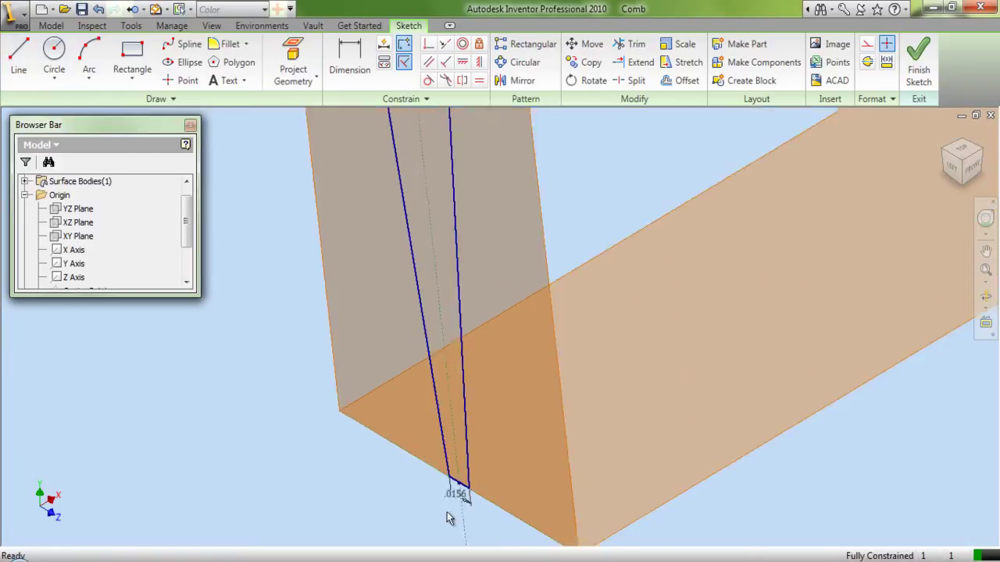
pyautogui.scroll(-2, 450, 520)
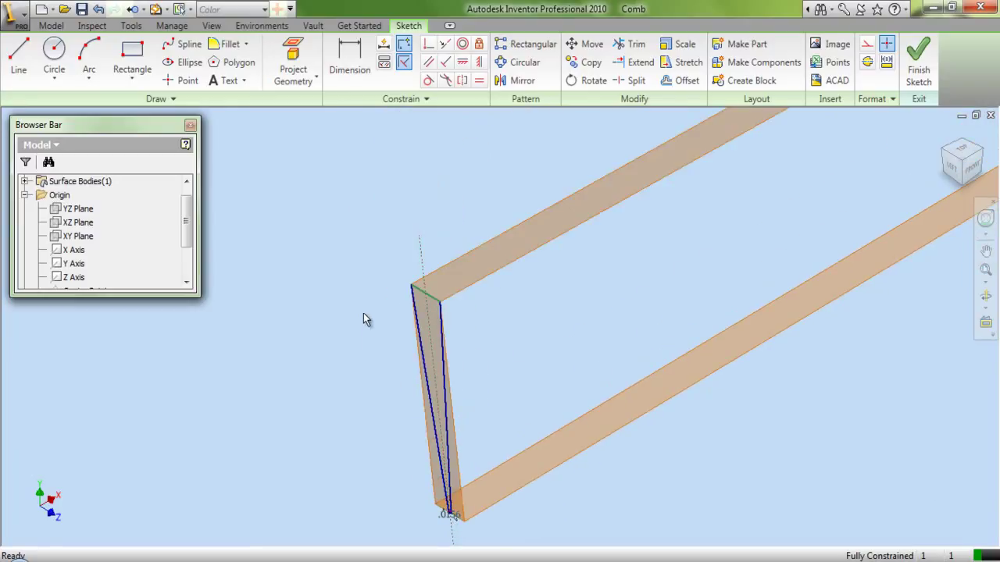
pyautogui.click(919, 62)
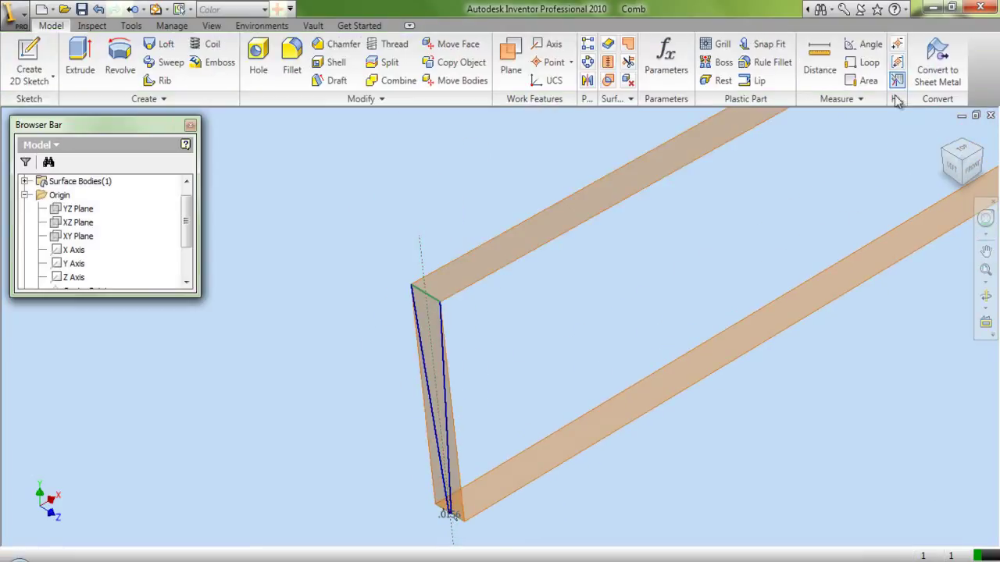
pyautogui.click(980, 151)
pyautogui.scroll(-5, 639, 422)
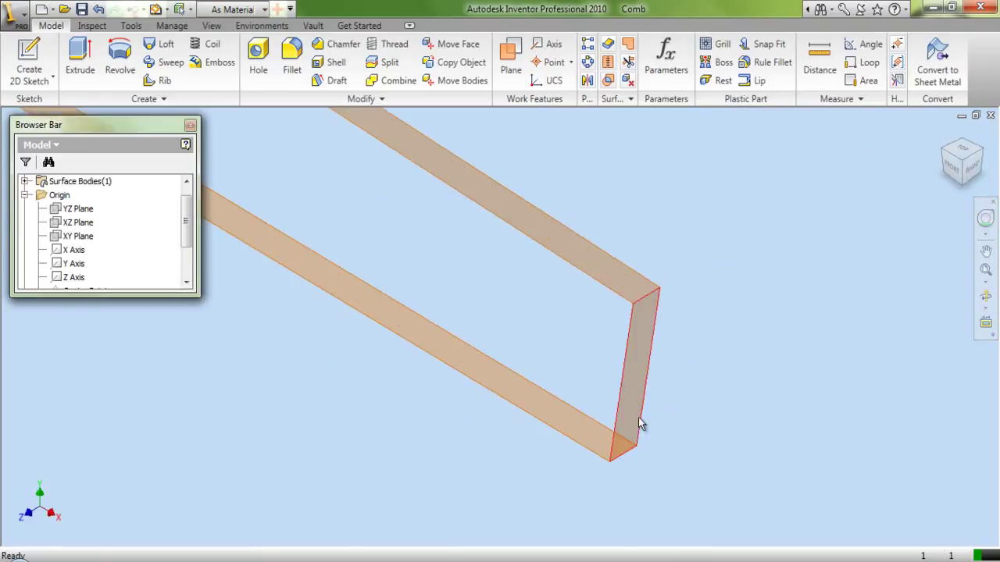
pyautogui.click(9, 53)
pyautogui.click(638, 231)
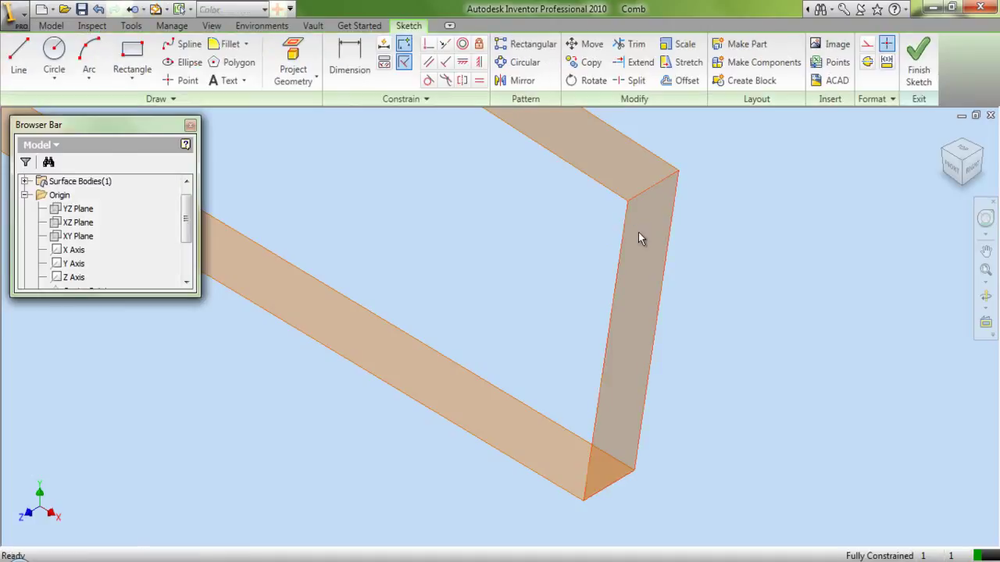
# Project the right end face's upper and lower edges and the XY Plane, and make the plane line and lower edge construction geometry.
pyautogui.click(293, 58)
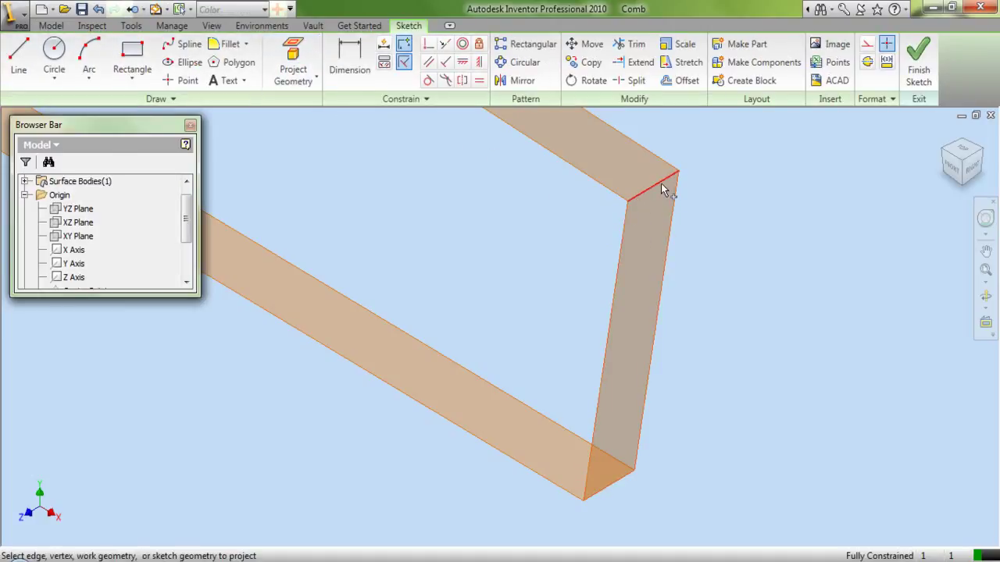
pyautogui.click(84, 238)
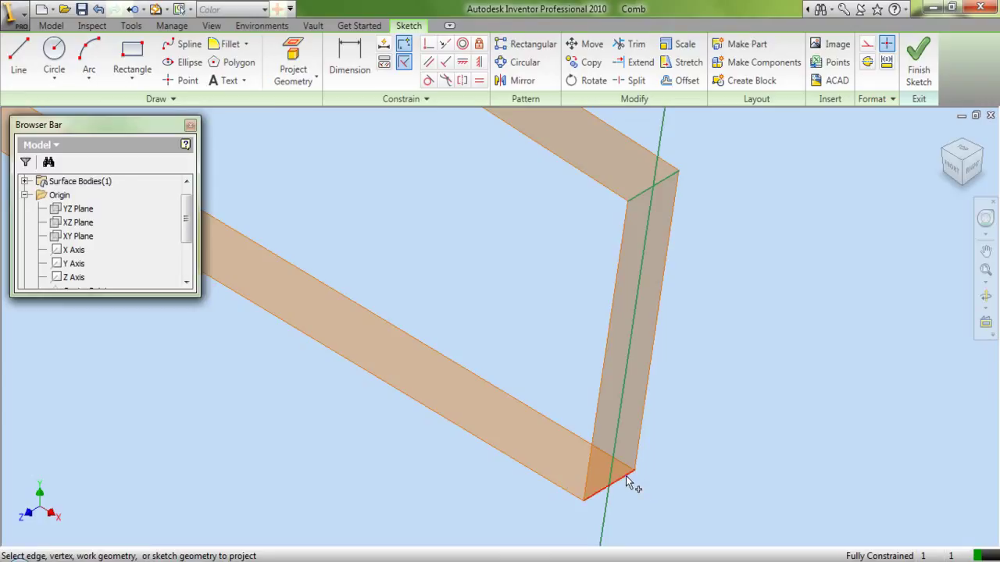
pyautogui.rightClick(701, 373)
pyautogui.click(720, 378)
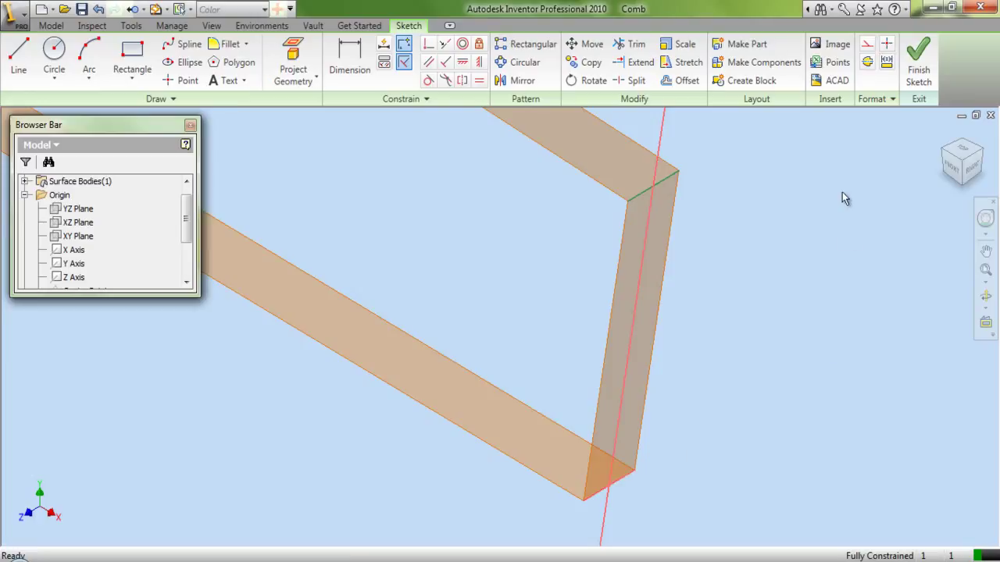
pyautogui.click(867, 43)
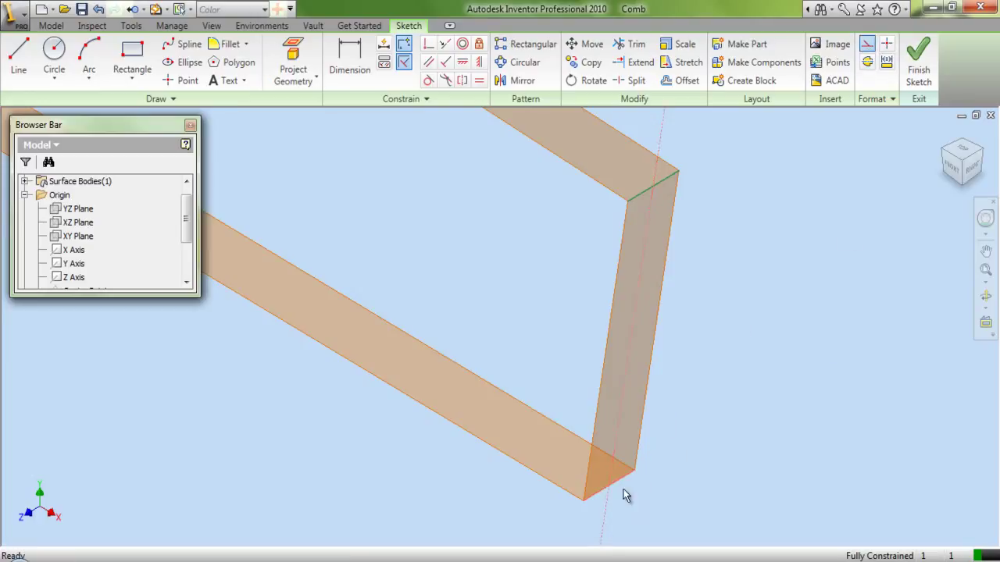
# Draw a line about 0.1 in long on the right end face's projected lower edge, crossing the construction centerline.
pyautogui.scroll(-2, 625, 495)
pyautogui.click(18, 54)
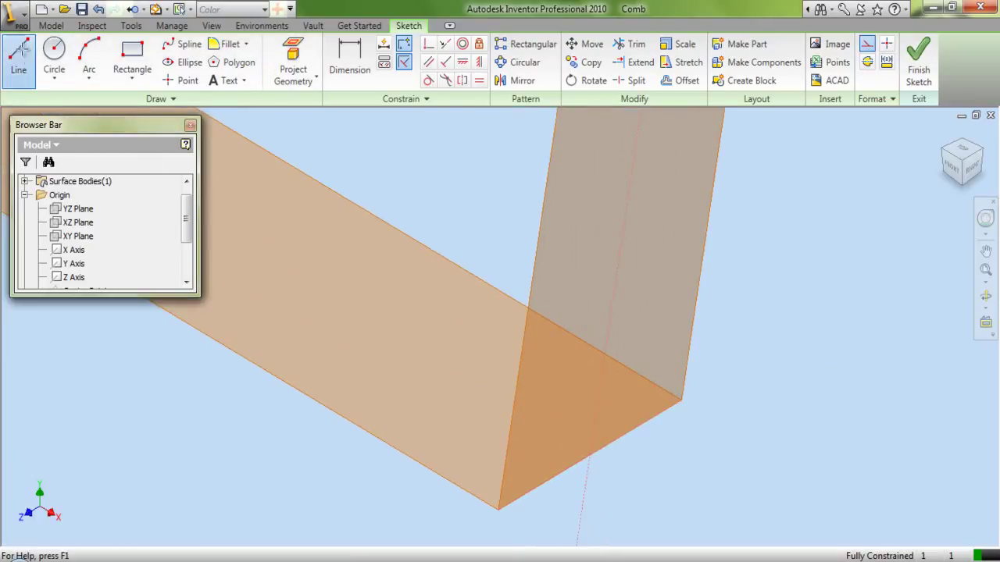
pyautogui.click(549, 481)
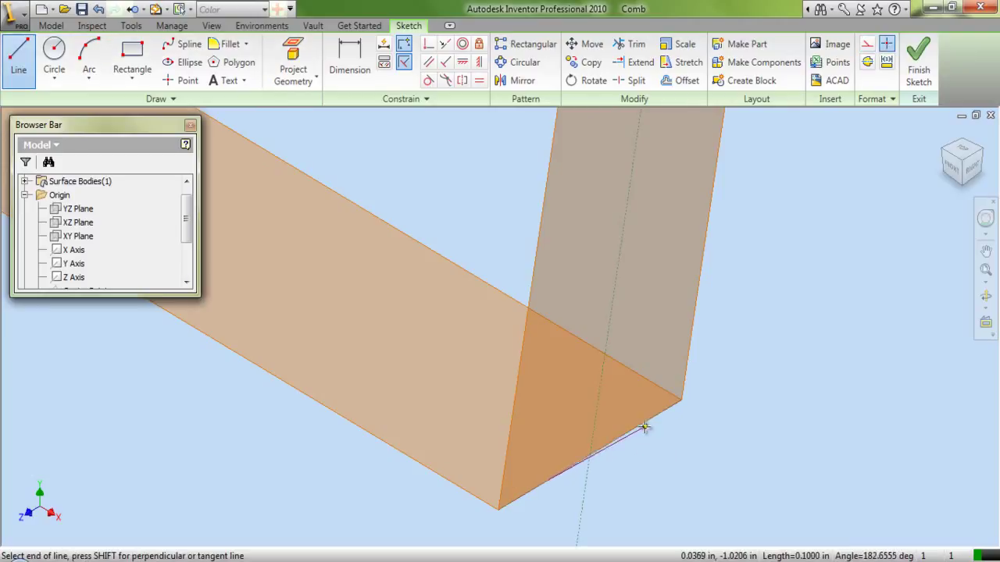
pyautogui.rightClick(676, 439)
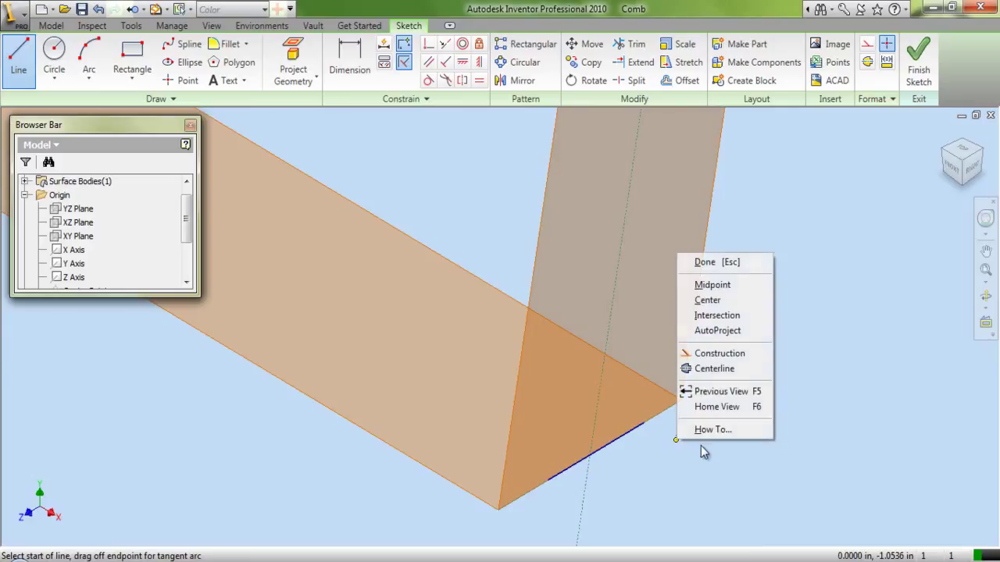
pyautogui.click(717, 264)
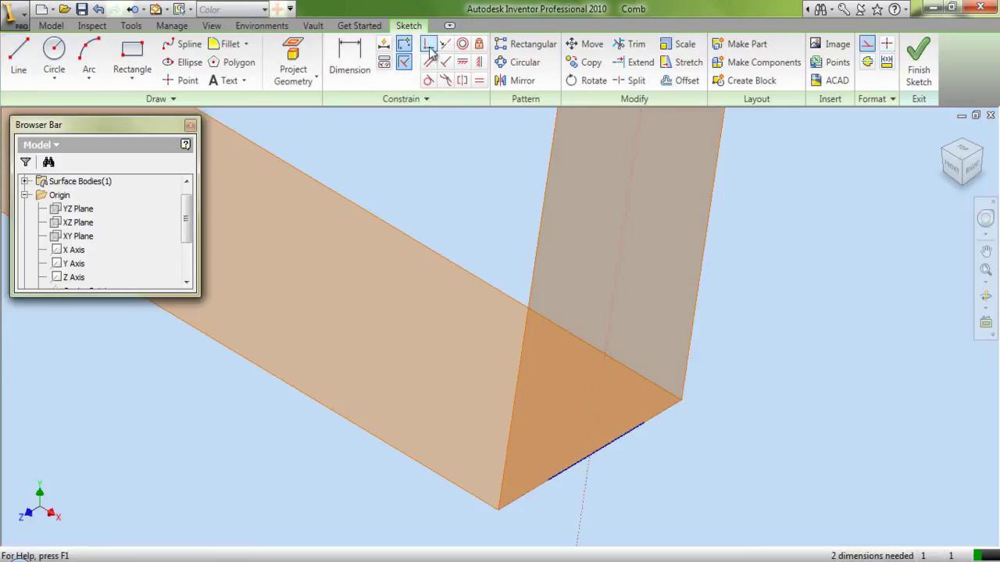
# Make the midpoint of the line on the right end face coincident with the construction centerline.
pyautogui.click(602, 448)
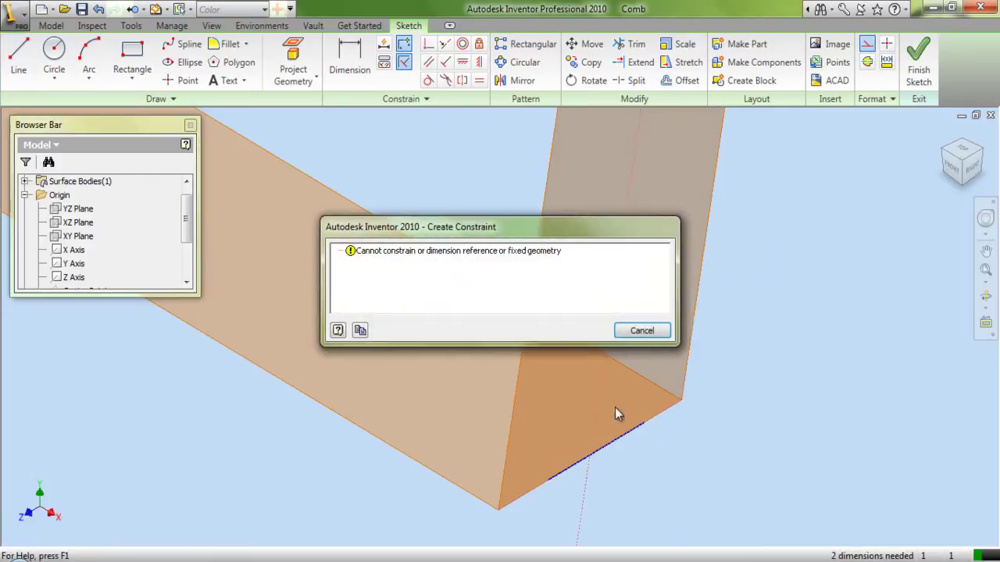
pyautogui.click(644, 334)
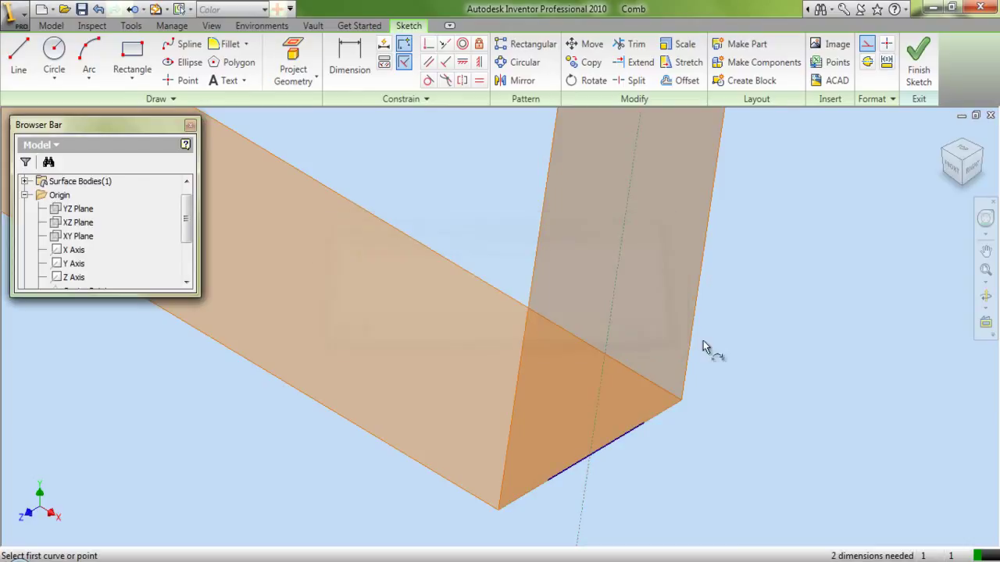
pyautogui.click(598, 454)
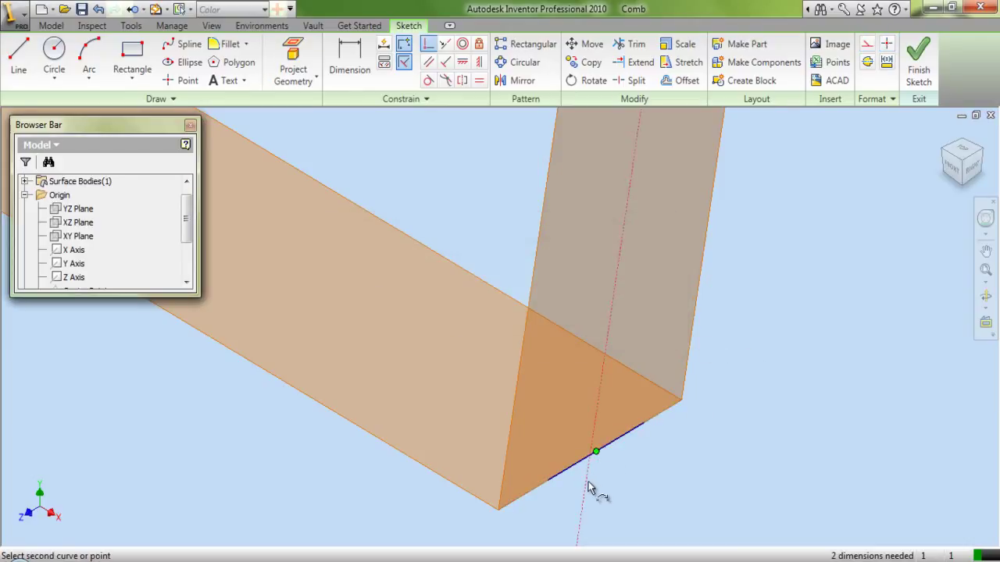
pyautogui.click(588, 489)
pyautogui.rightClick(622, 467)
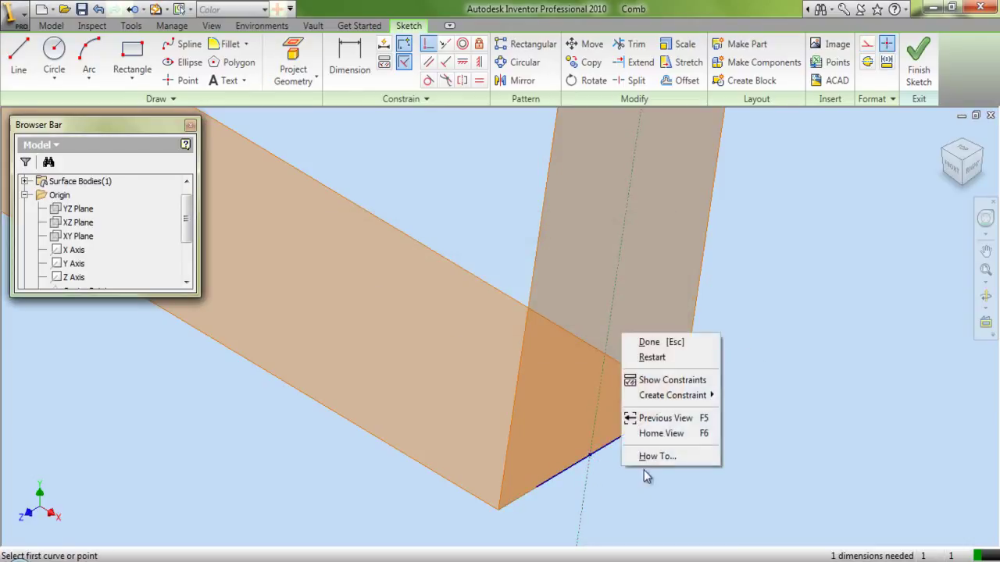
pyautogui.click(662, 341)
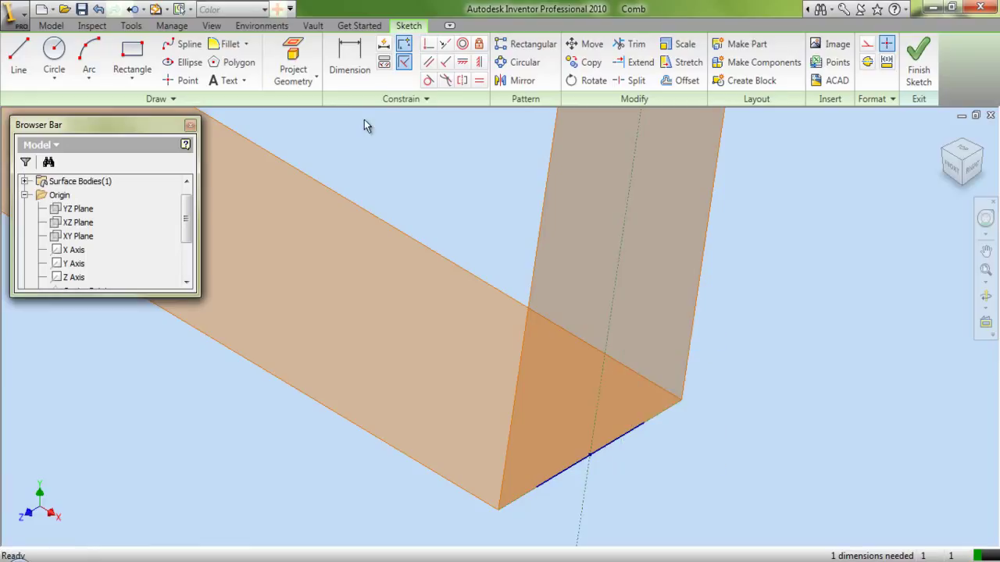
# Dimension the right end's short line and set its length equal to the left profile's short-line dimension, d7.
pyautogui.click(349, 78)
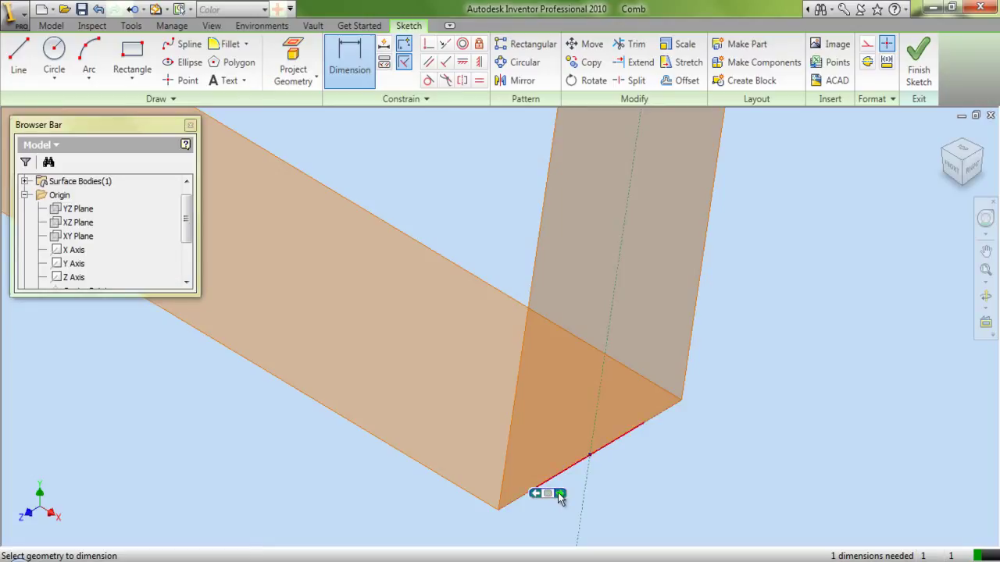
pyautogui.click(551, 495)
pyautogui.click(556, 507)
pyautogui.scroll(-5, 723, 480)
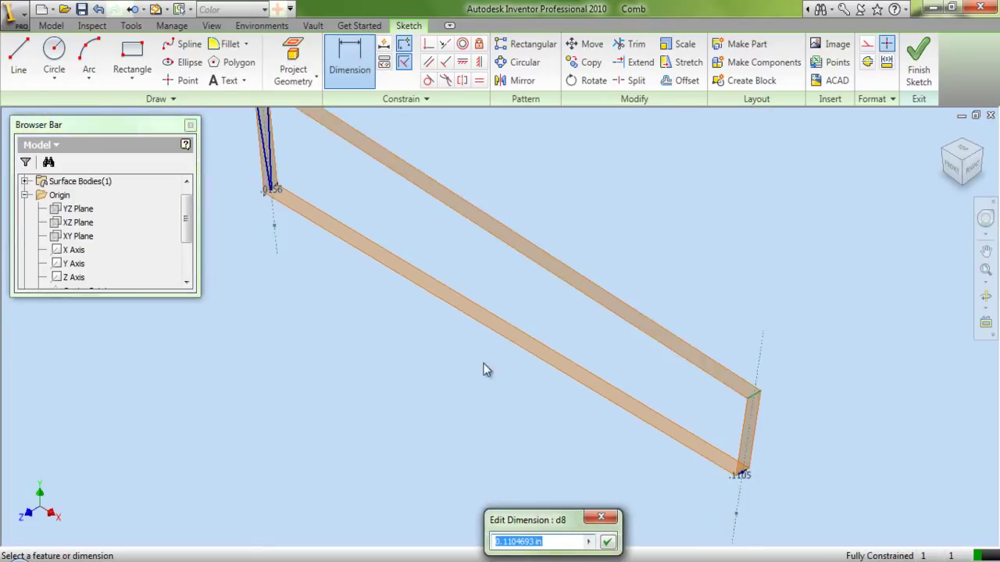
pyautogui.scroll(3, 277, 194)
pyautogui.click(275, 193)
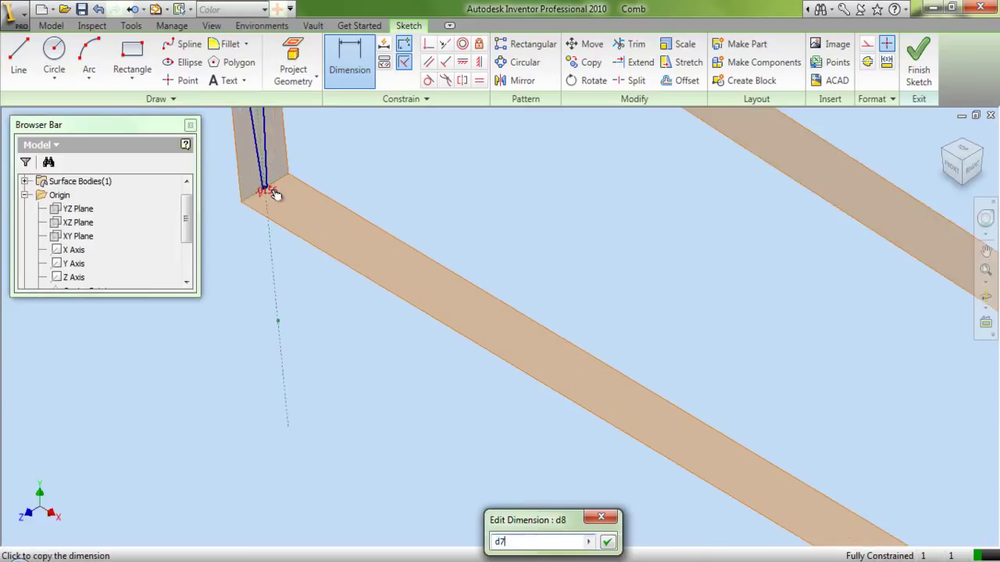
pyautogui.click(606, 542)
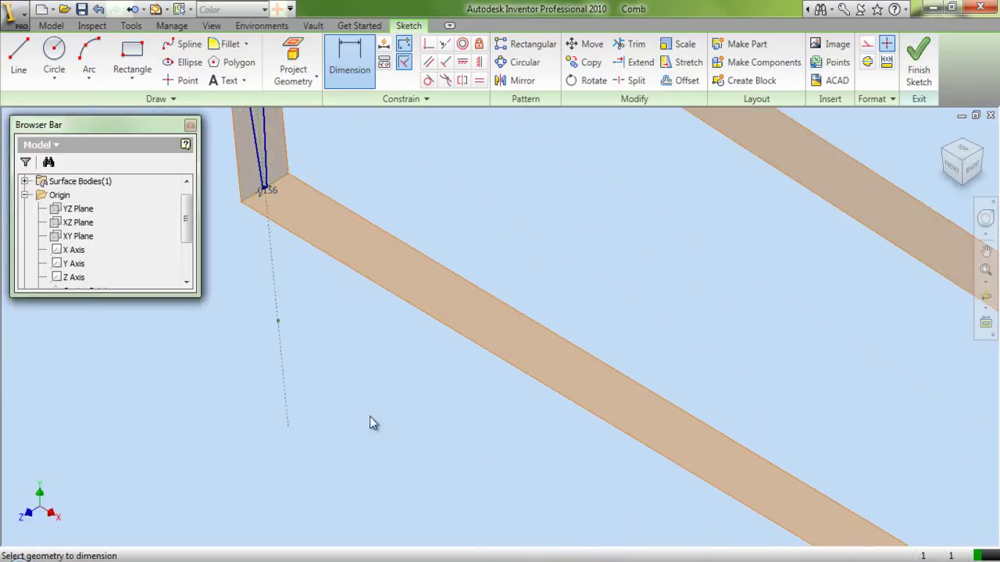
# Draw a line from the front end of the right profile's short line up to the front upper corner of the end face.
pyautogui.scroll(-5, 359, 424)
pyautogui.scroll(5, 456, 462)
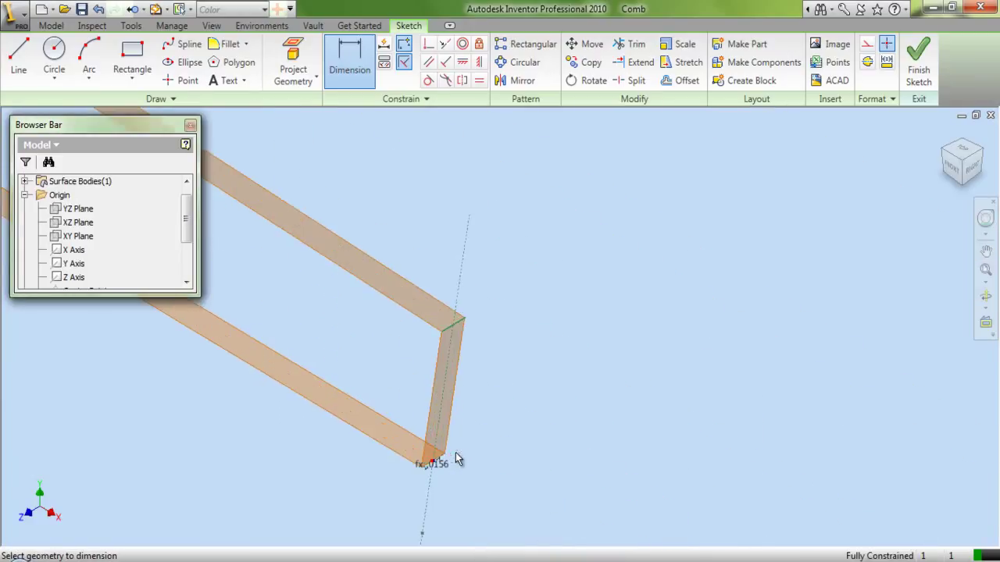
pyautogui.rightClick(511, 456)
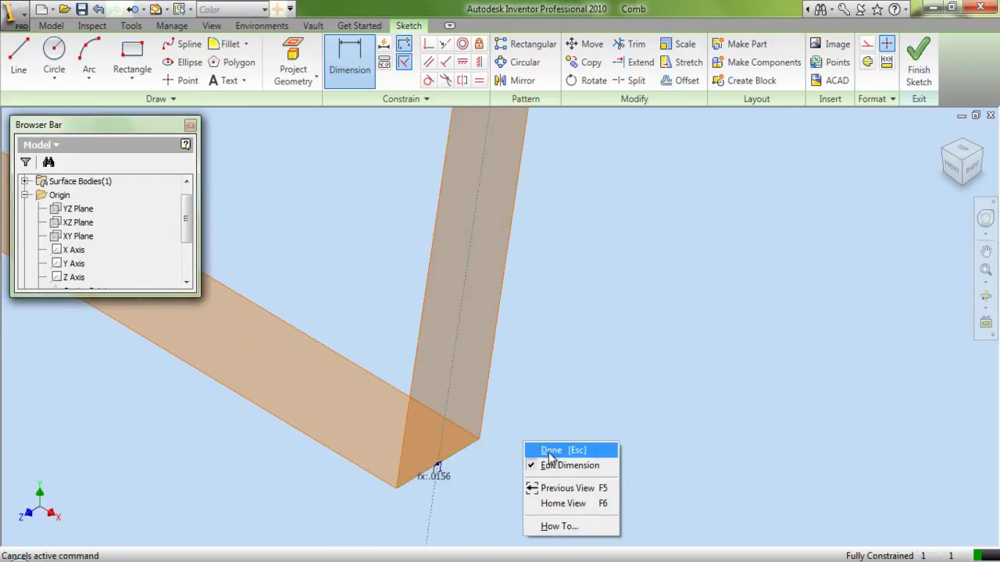
pyautogui.click(546, 451)
pyautogui.click(19, 53)
pyautogui.scroll(5, 435, 472)
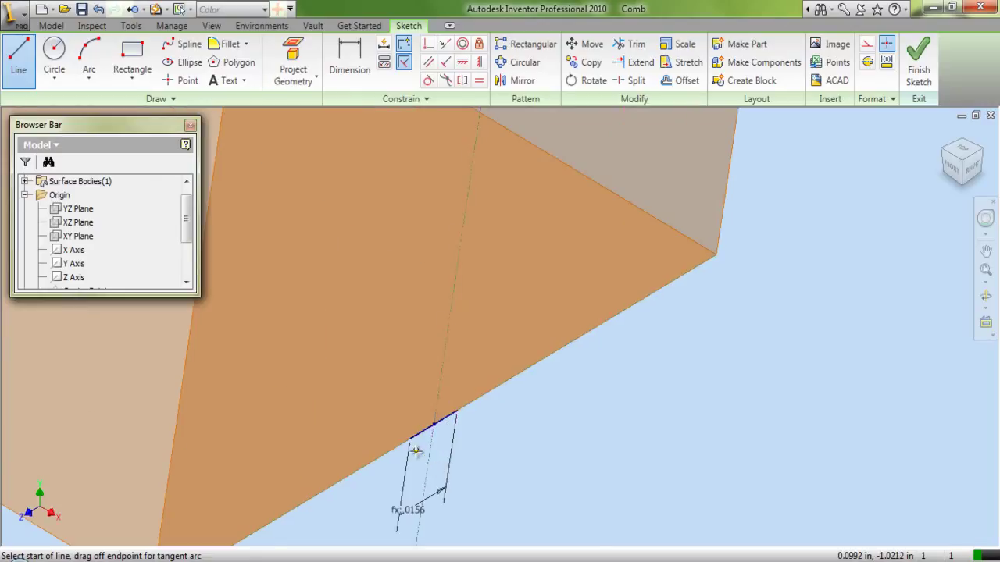
pyautogui.click(410, 440)
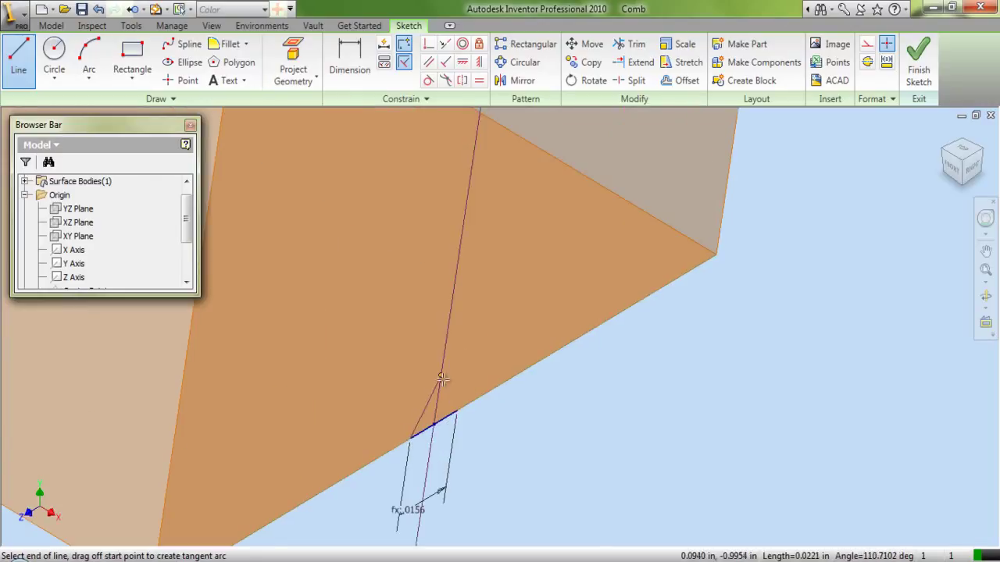
pyautogui.scroll(-5, 445, 422)
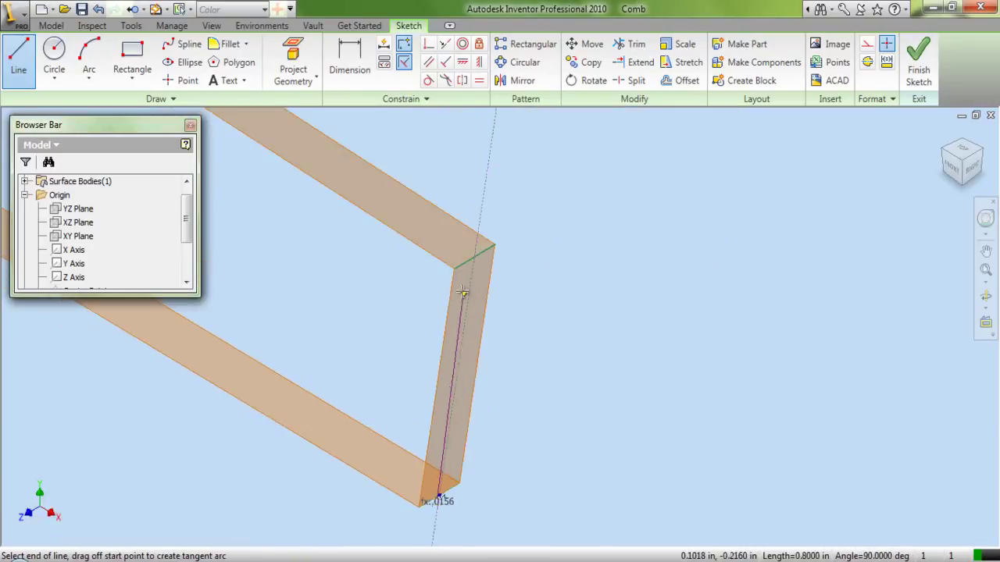
pyautogui.scroll(2, 453, 268)
pyautogui.click(453, 268)
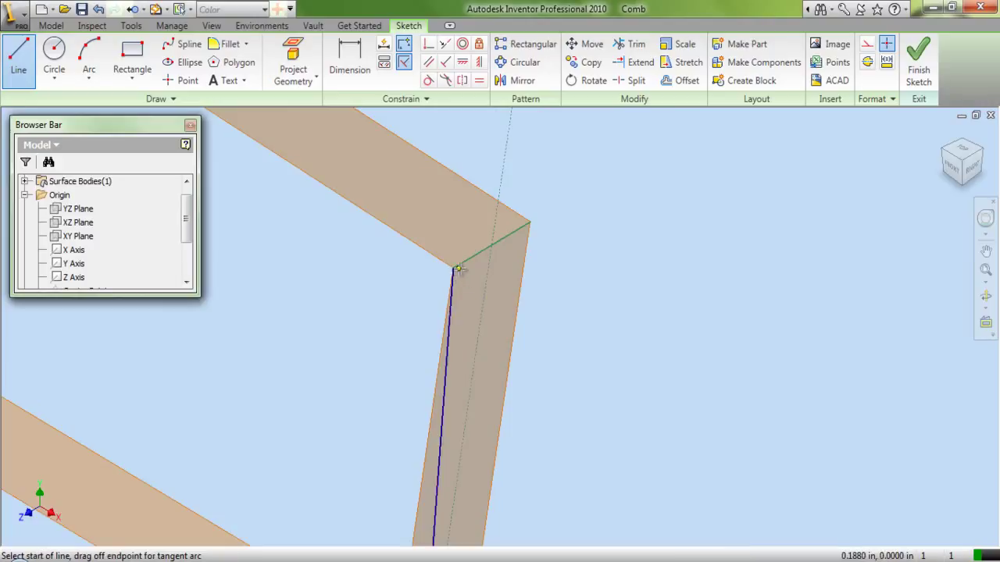
# Draw a line from the end face's rear upper corner to the short line's other end, and finish the sketch.
pyautogui.click(528, 222)
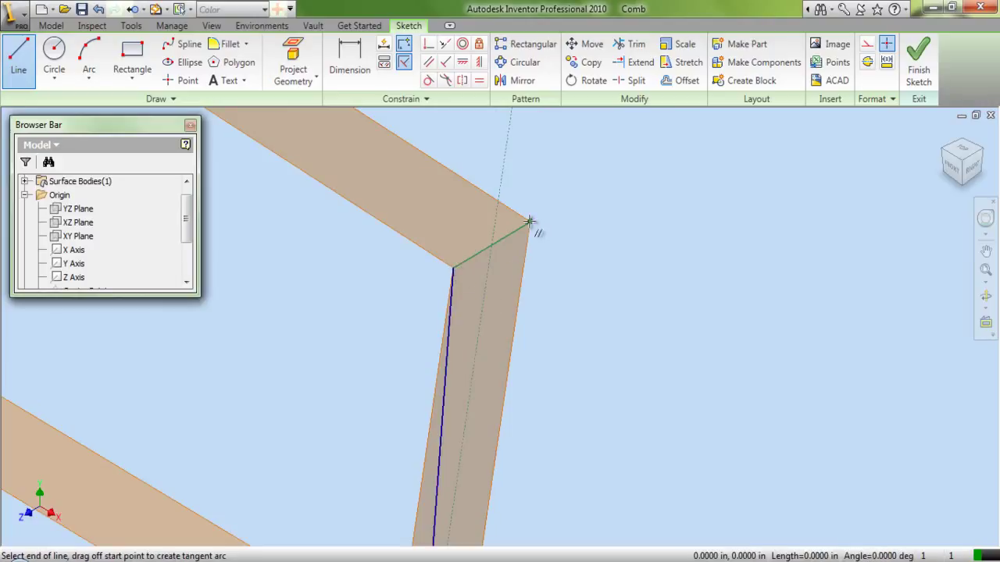
pyautogui.scroll(-3, 521, 195)
pyautogui.scroll(-3, 531, 230)
pyautogui.scroll(5, 513, 252)
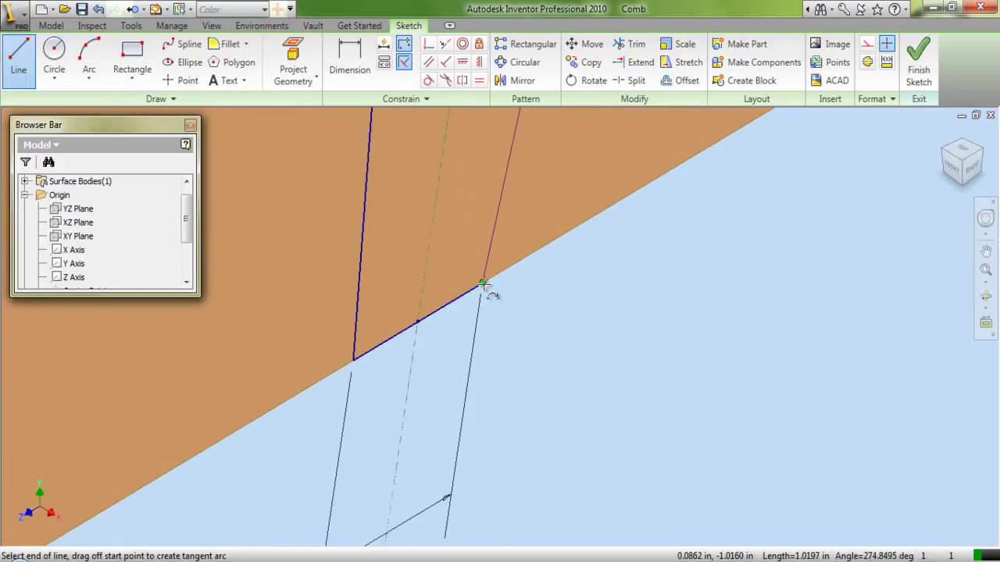
pyautogui.click(482, 283)
pyautogui.rightClick(528, 307)
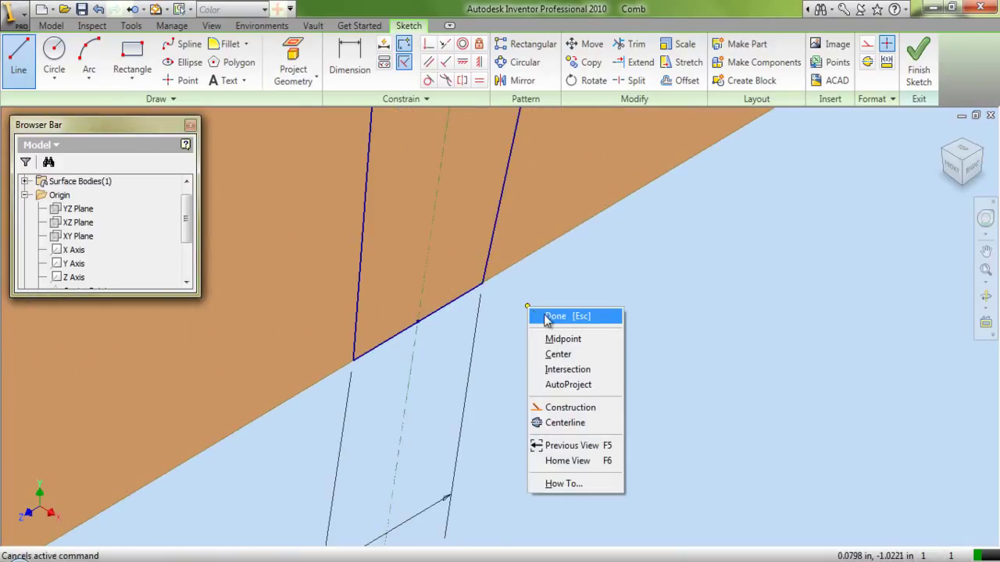
pyautogui.click(549, 316)
pyautogui.scroll(-5, 606, 382)
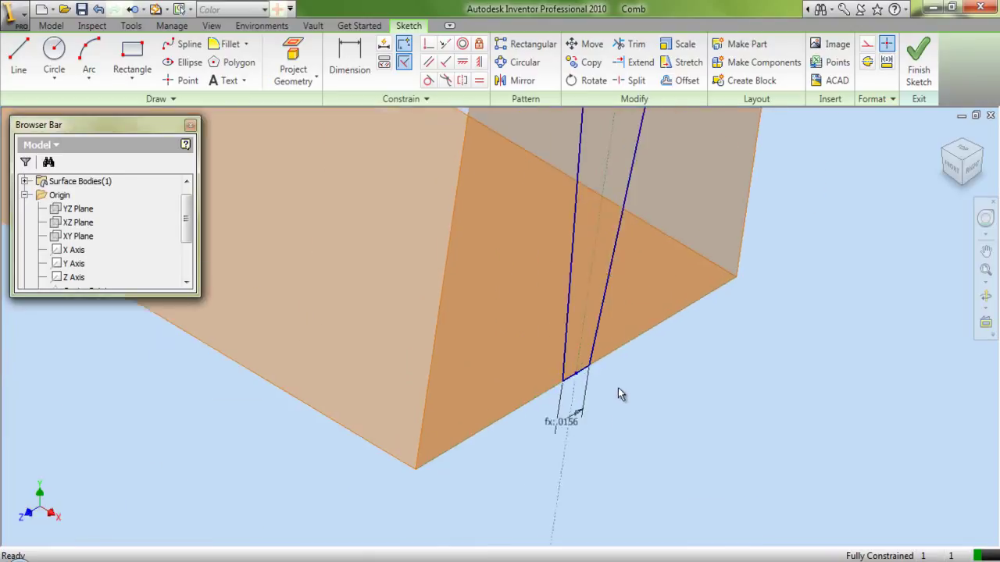
pyautogui.scroll(-2, 661, 408)
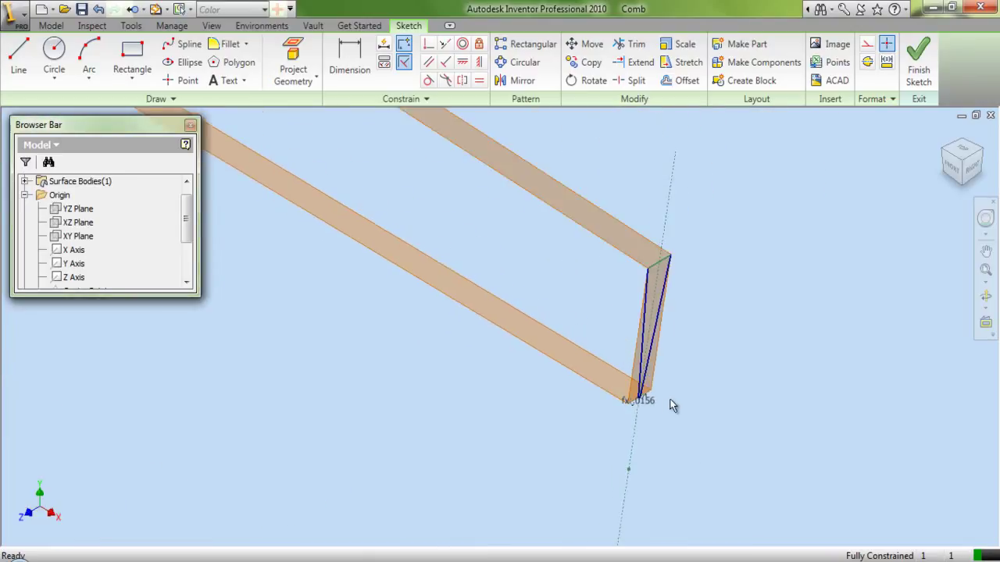
pyautogui.click(913, 72)
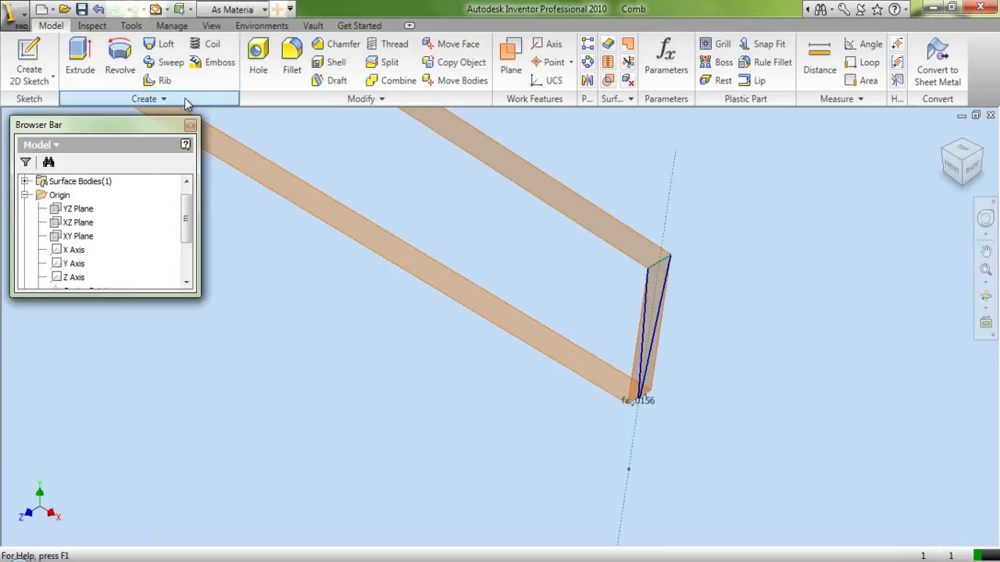
# Start a solid loft using the right and left tapered end profiles as its sections.
pyautogui.click(161, 45)
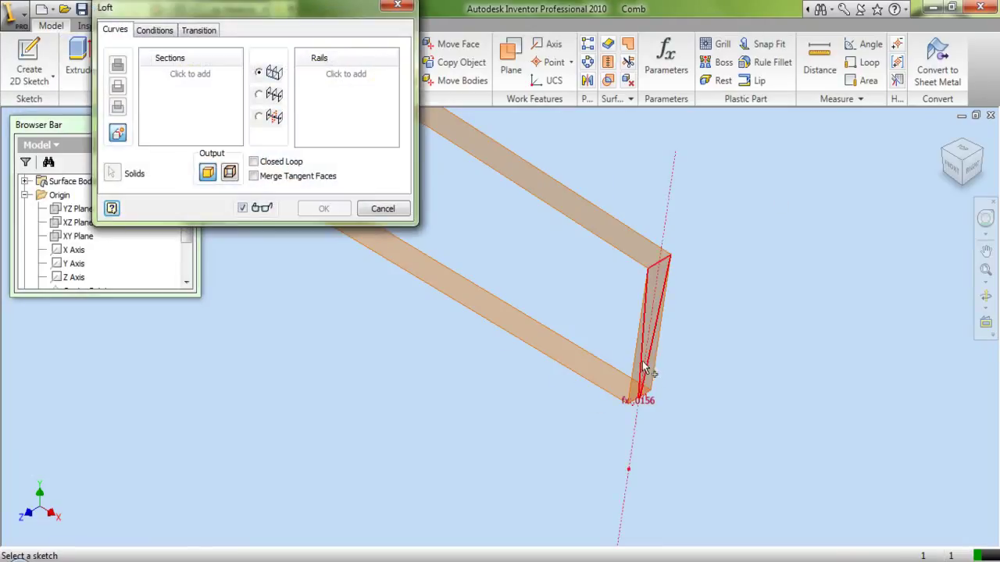
pyautogui.click(640, 366)
pyautogui.scroll(-5, 839, 439)
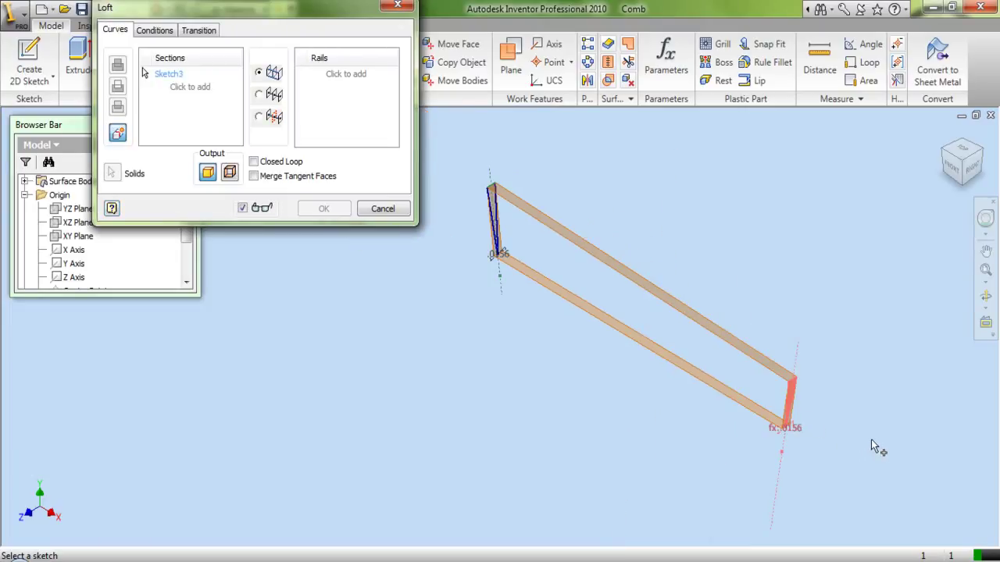
pyautogui.scroll(3, 492, 205)
pyautogui.click(491, 229)
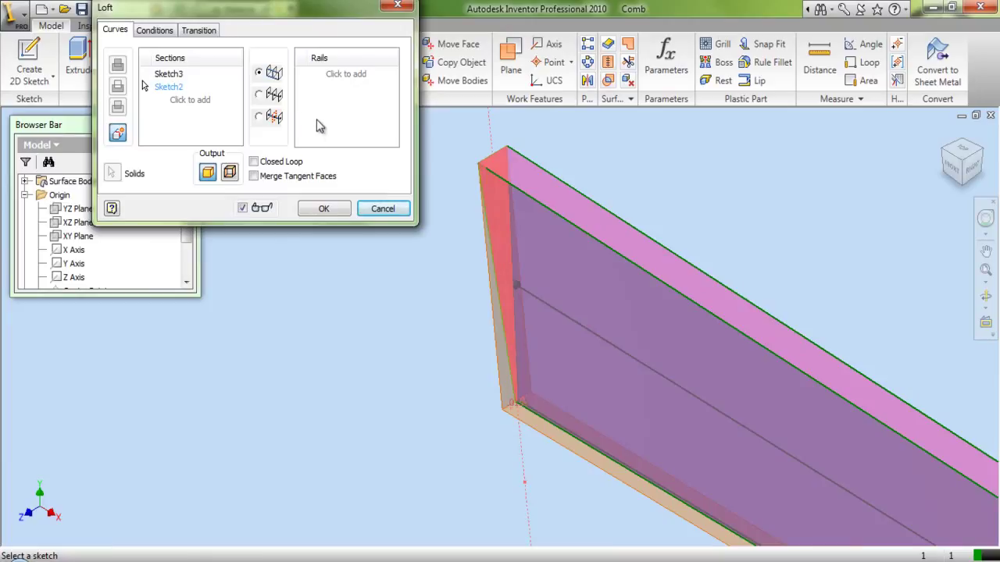
# Add the two long upper edges as rails and create the solid loft.
pyautogui.click(330, 75)
pyautogui.click(539, 201)
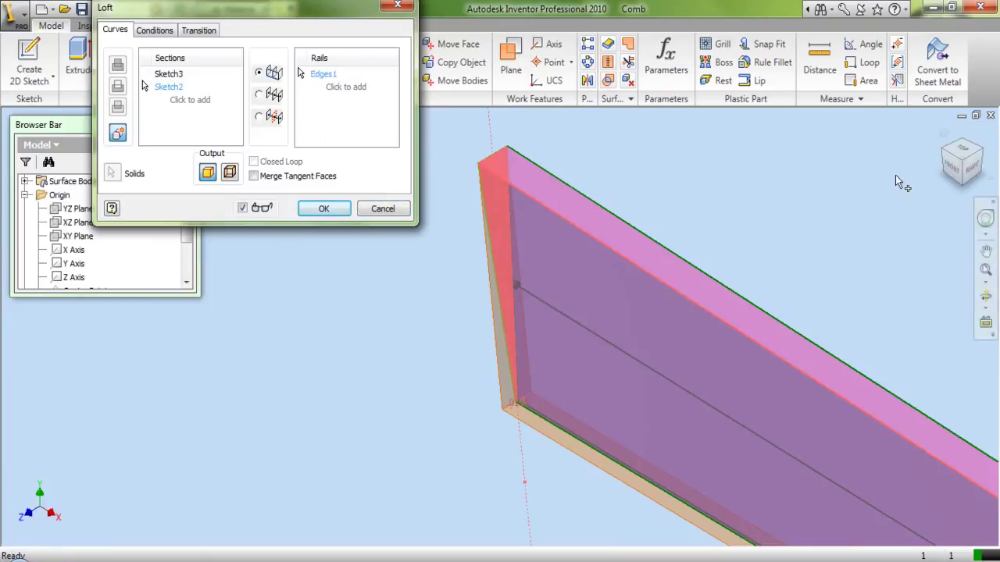
pyautogui.click(346, 88)
pyautogui.click(537, 168)
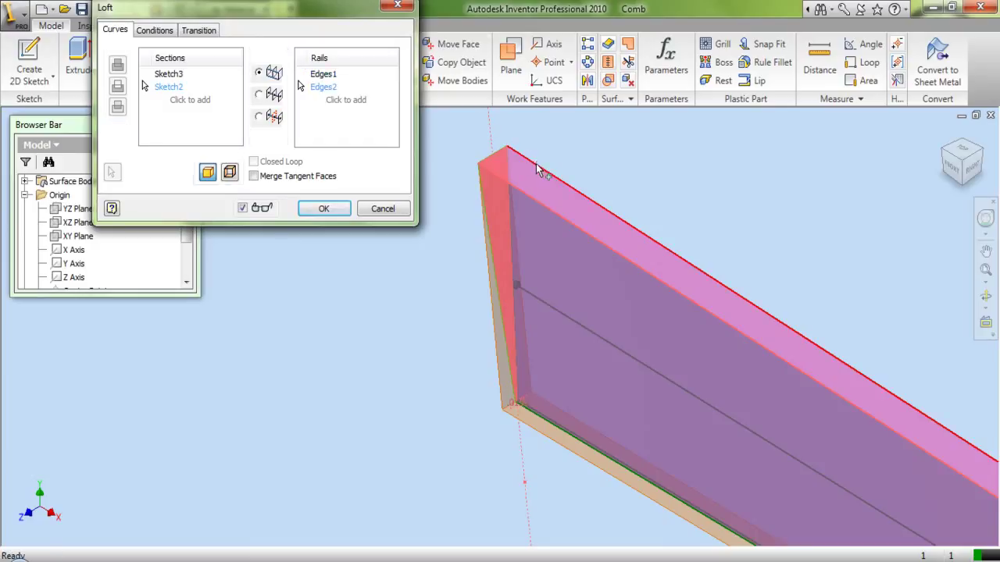
pyautogui.click(325, 210)
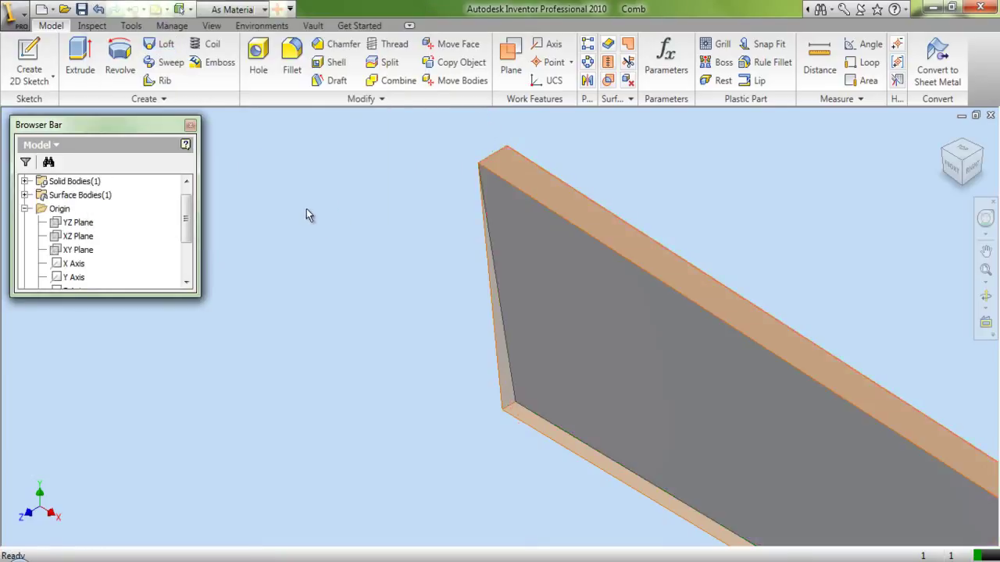
# Hide the extruded outline surface, ExtrusionSrf1.
pyautogui.scroll(-5, 281, 215)
pyautogui.scroll(-2, 74, 247)
pyautogui.rightClick(74, 251)
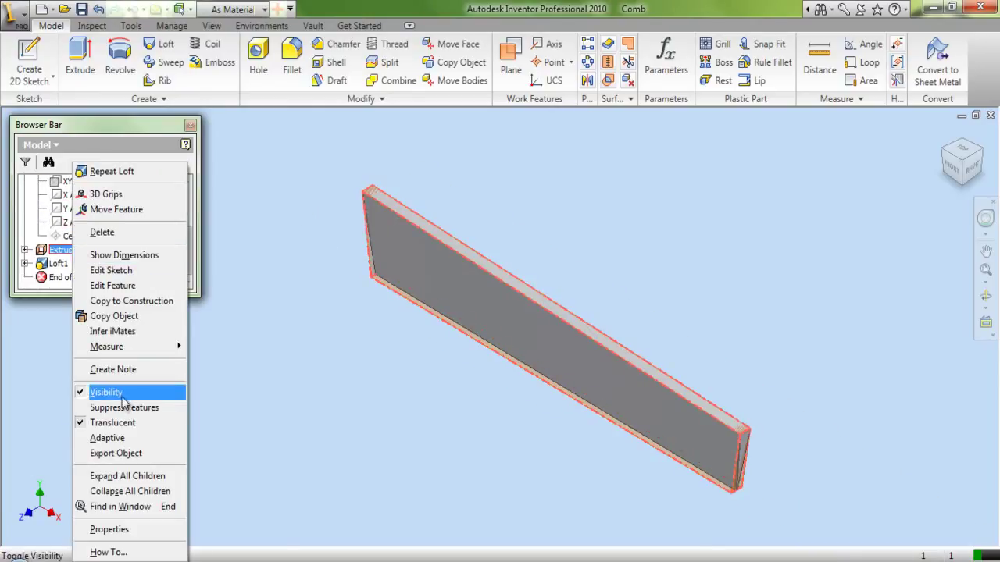
pyautogui.click(122, 393)
# Create a work plane offset 1.25 in from the XY Plane, in front of the comb body.
pyautogui.scroll(4, 618, 417)
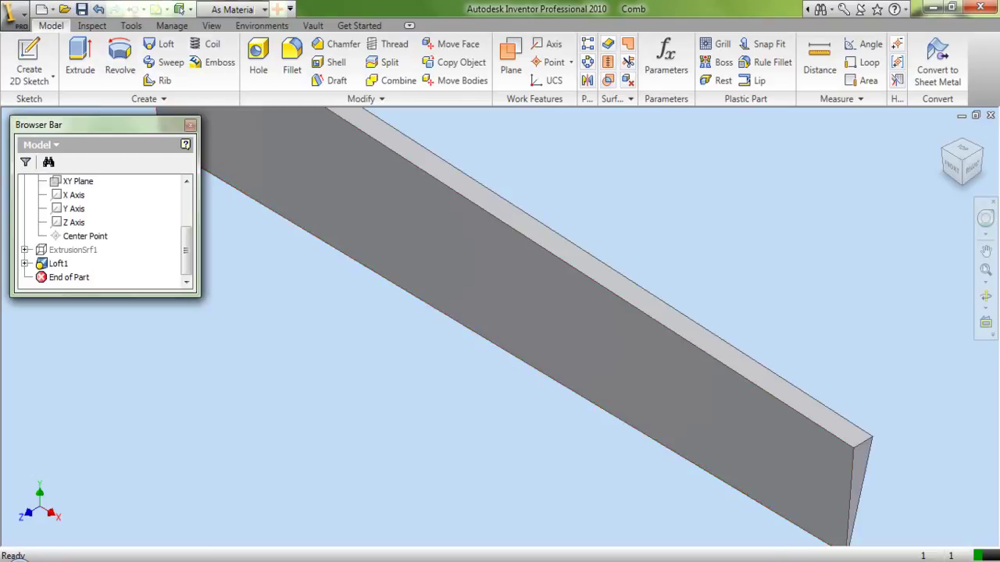
pyautogui.click(945, 161)
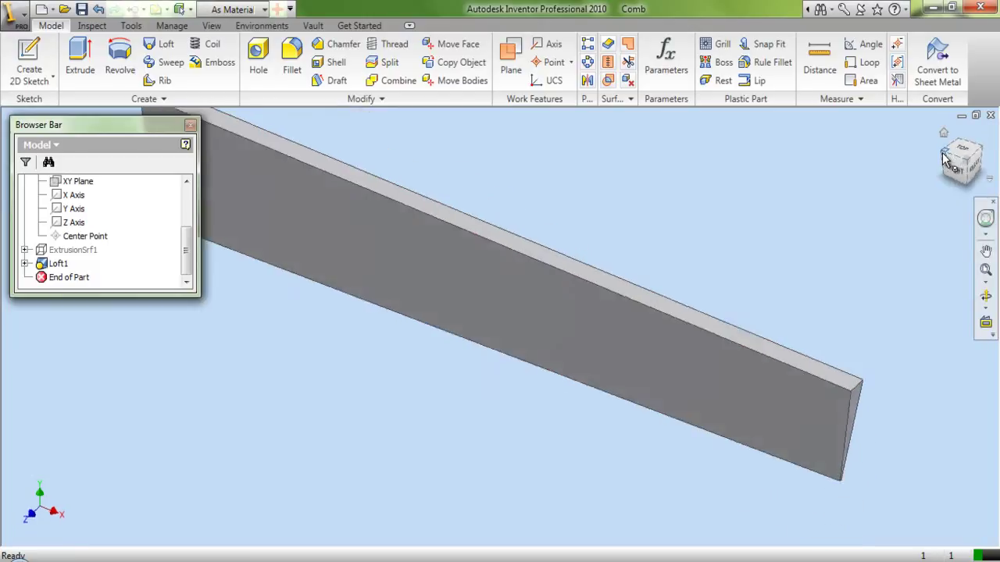
pyautogui.scroll(2, 92, 230)
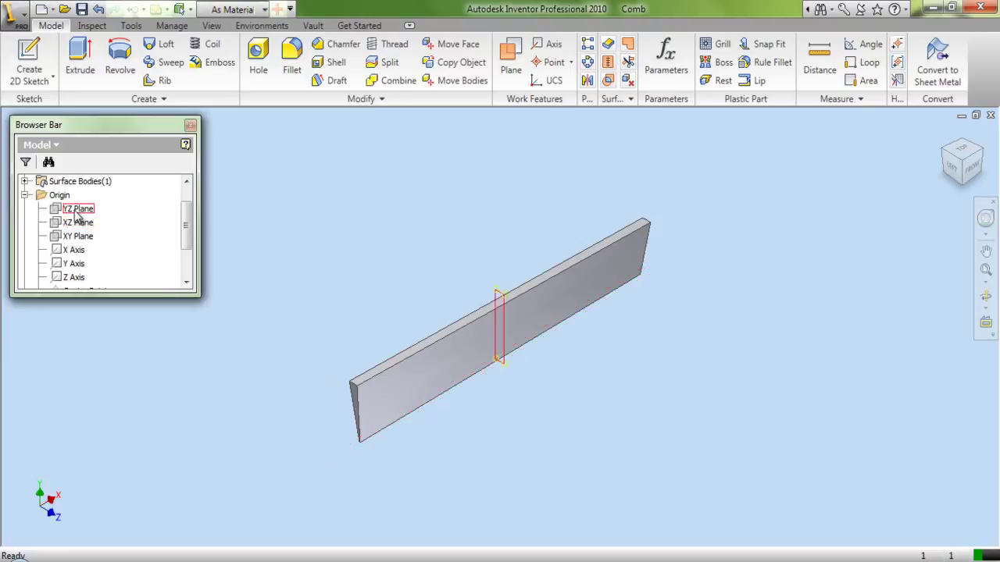
pyautogui.click(78, 237)
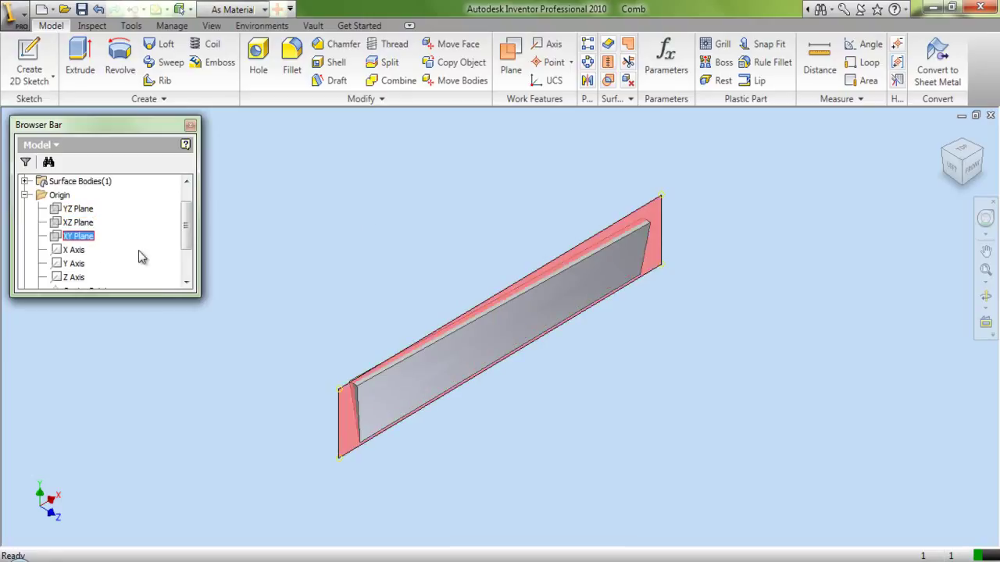
pyautogui.click(511, 56)
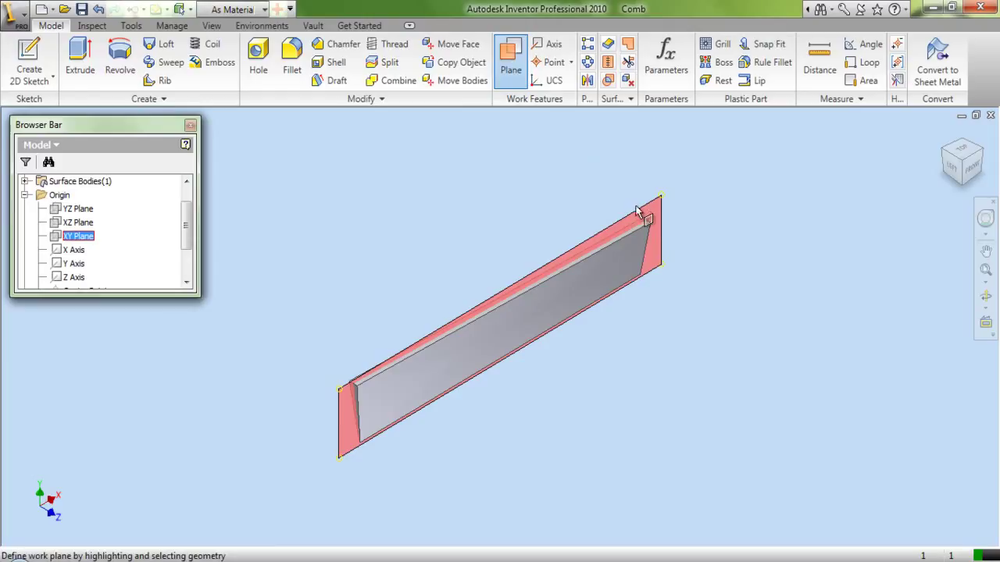
pyautogui.moveTo(642, 217); pyautogui.dragTo(687, 256)
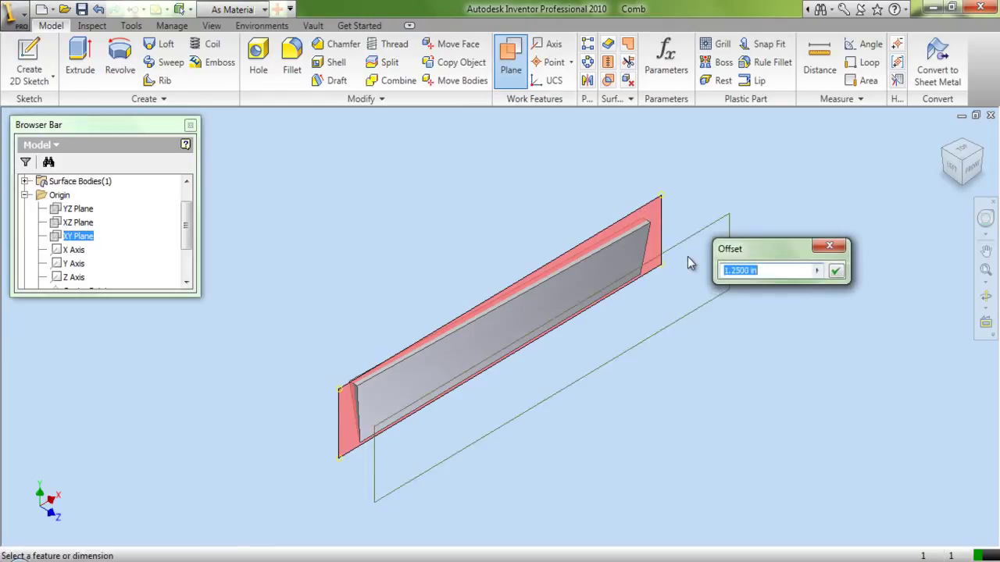
pyautogui.click(838, 271)
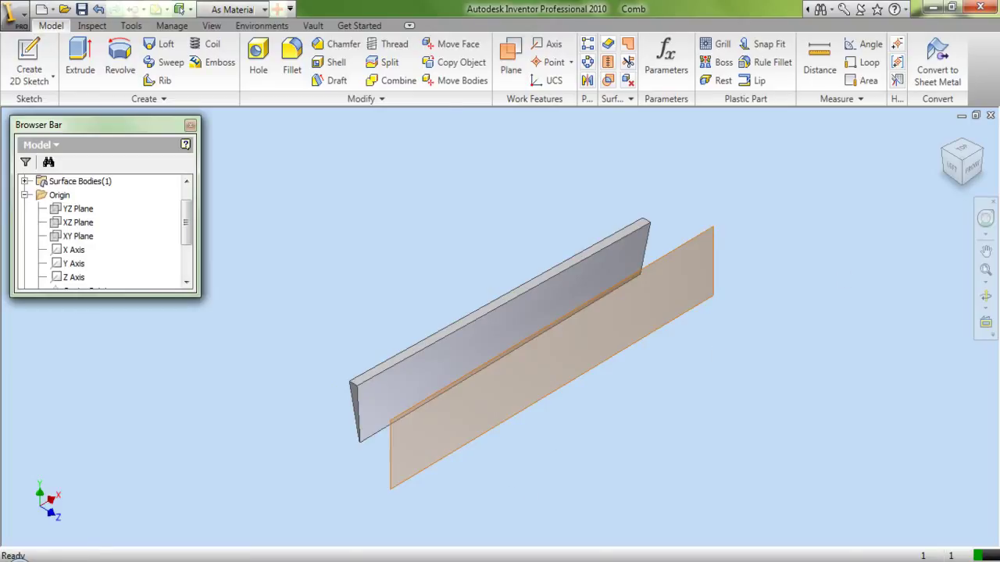
# Start a new 2D sketch on the offset work plane, viewed from the front.
pyautogui.click(974, 170)
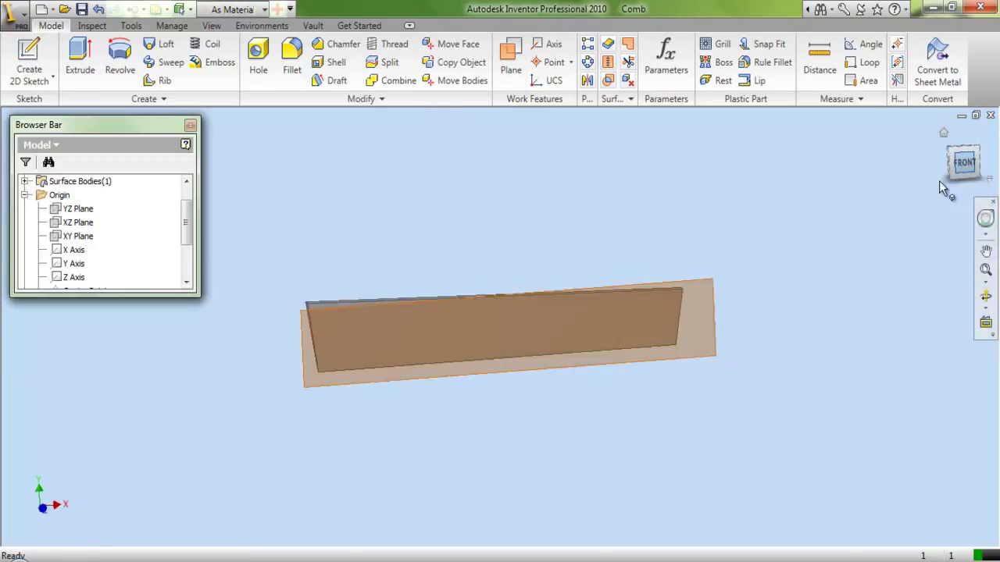
pyautogui.click(29, 59)
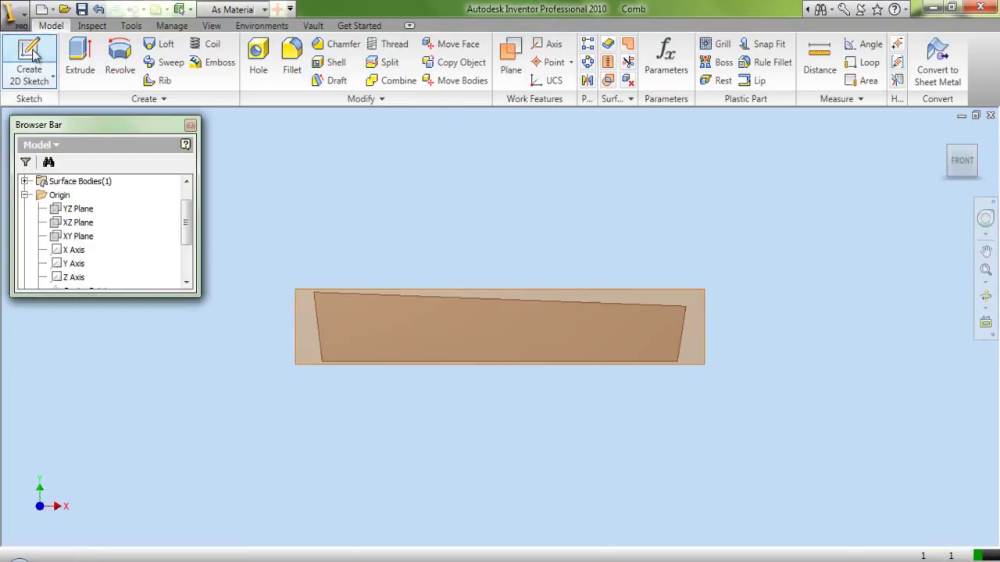
pyautogui.click(296, 301)
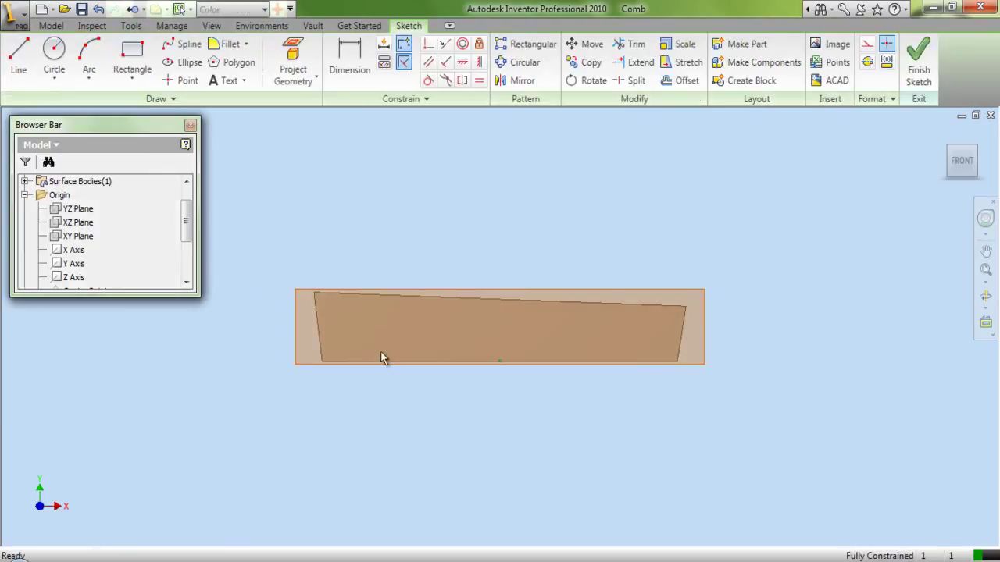
pyautogui.scroll(2, 398, 346)
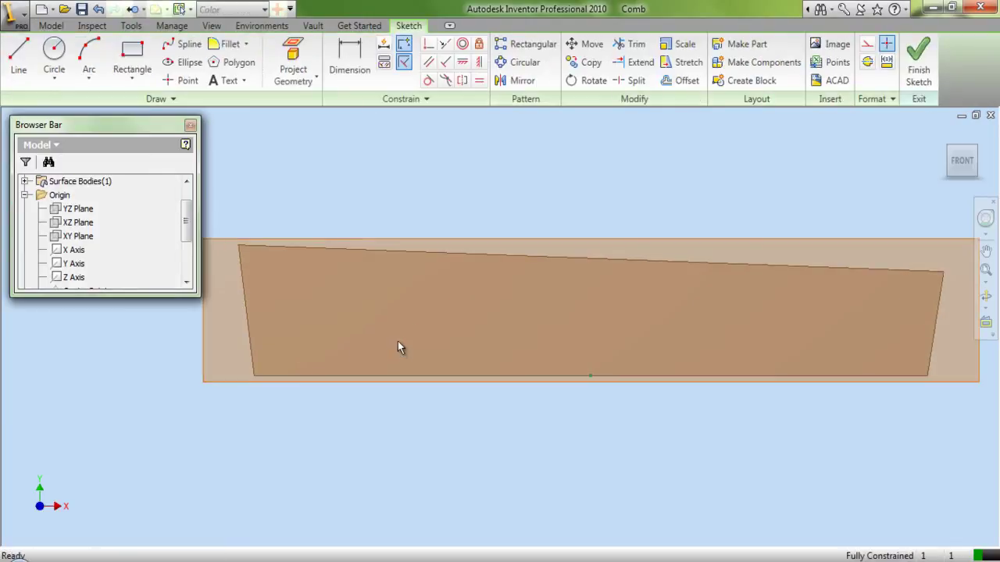
# Project the outline of the comb's front face into the sketch and hide the offset work plane.
pyautogui.click(293, 59)
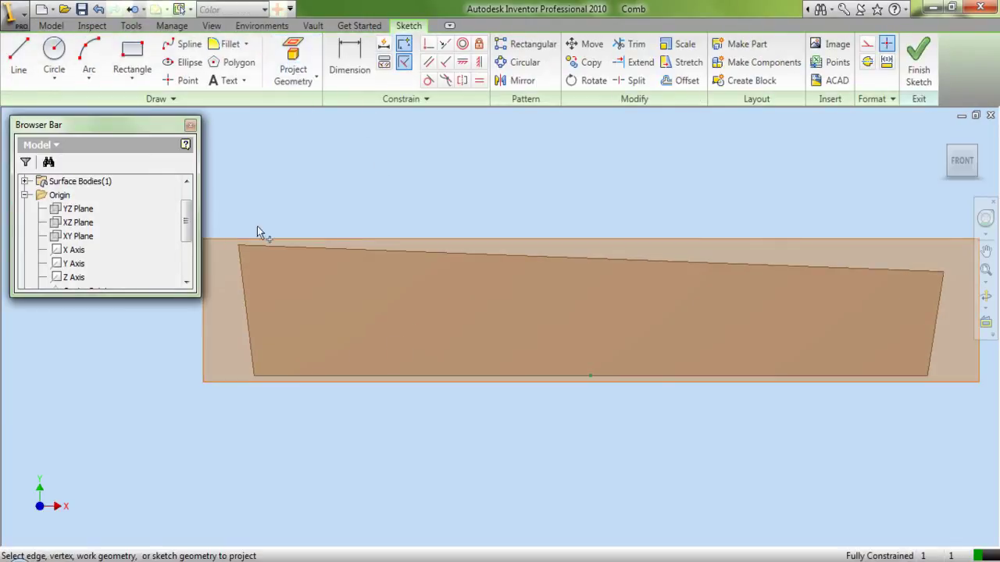
pyautogui.click(251, 265)
pyautogui.rightClick(353, 167)
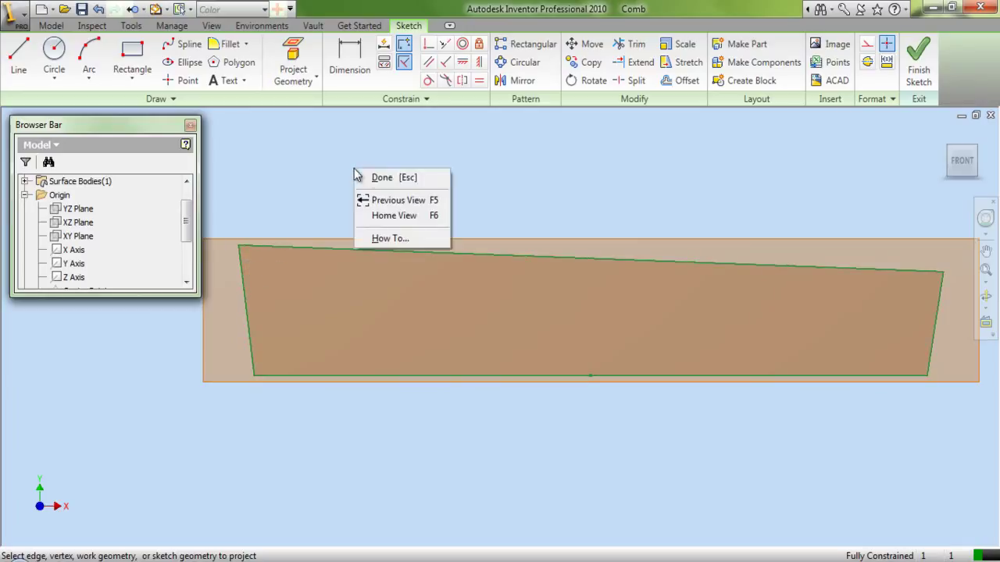
pyautogui.click(374, 175)
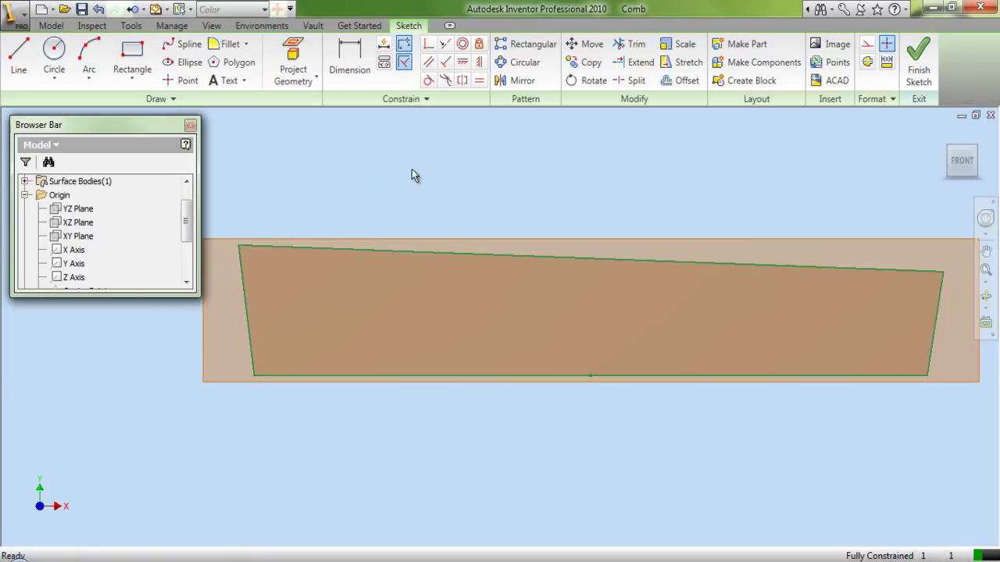
pyautogui.rightClick(229, 241)
pyautogui.click(246, 355)
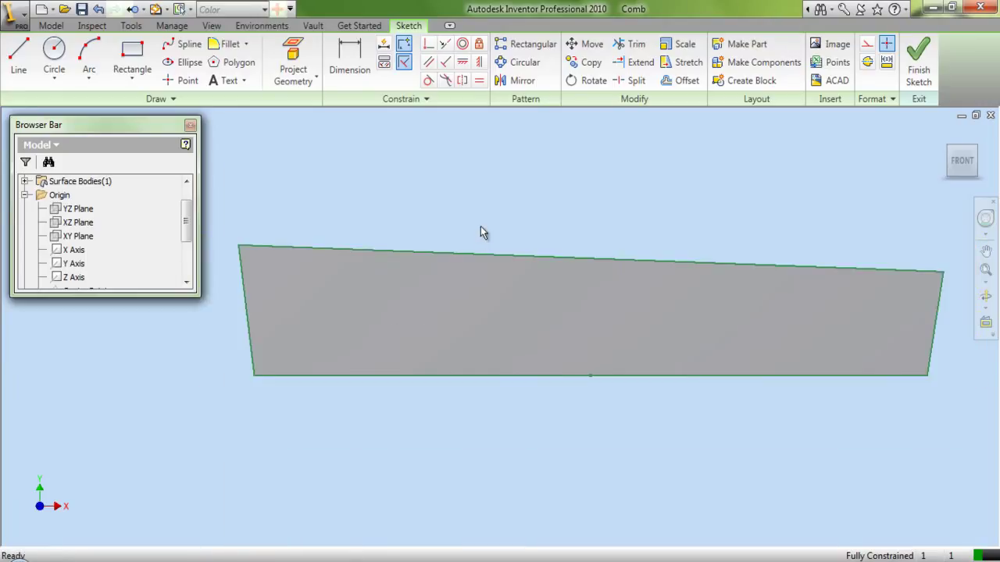
# Offset the projected top edge about 0.2 in down into the comb face.
pyautogui.click(681, 81)
pyautogui.rightClick(570, 235)
pyautogui.click(580, 259)
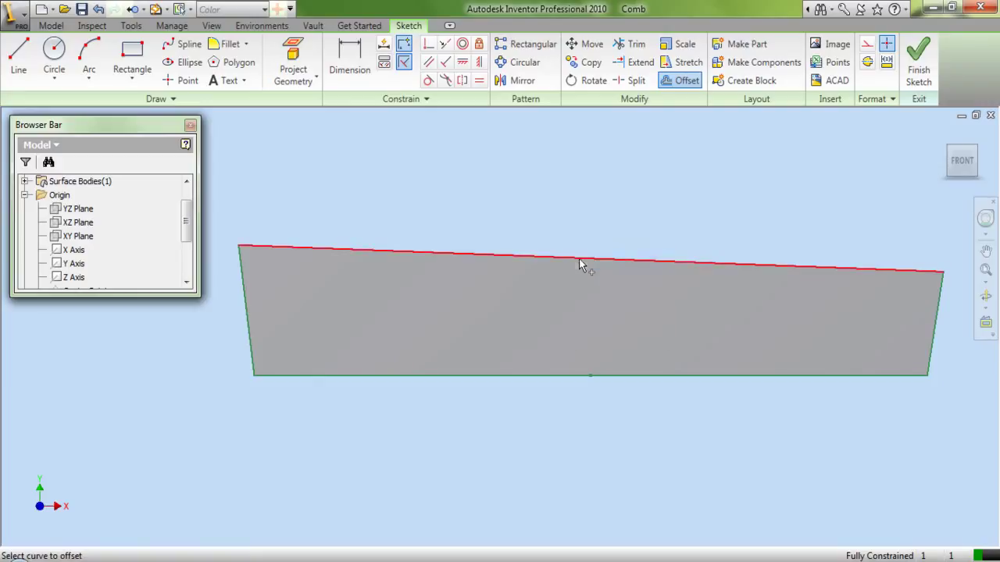
pyautogui.rightClick(577, 274)
pyautogui.click(593, 280)
pyautogui.click(592, 280)
pyautogui.rightClick(584, 202)
pyautogui.click(605, 208)
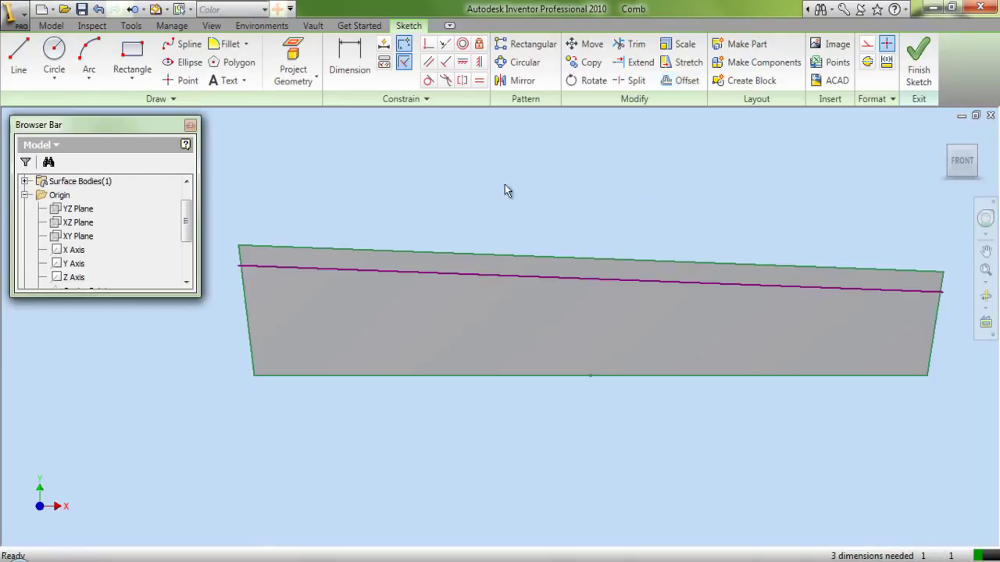
# Dimension the distance between the projected top edge and the offset line as .3130 in.
pyautogui.click(350, 63)
pyautogui.click(396, 251)
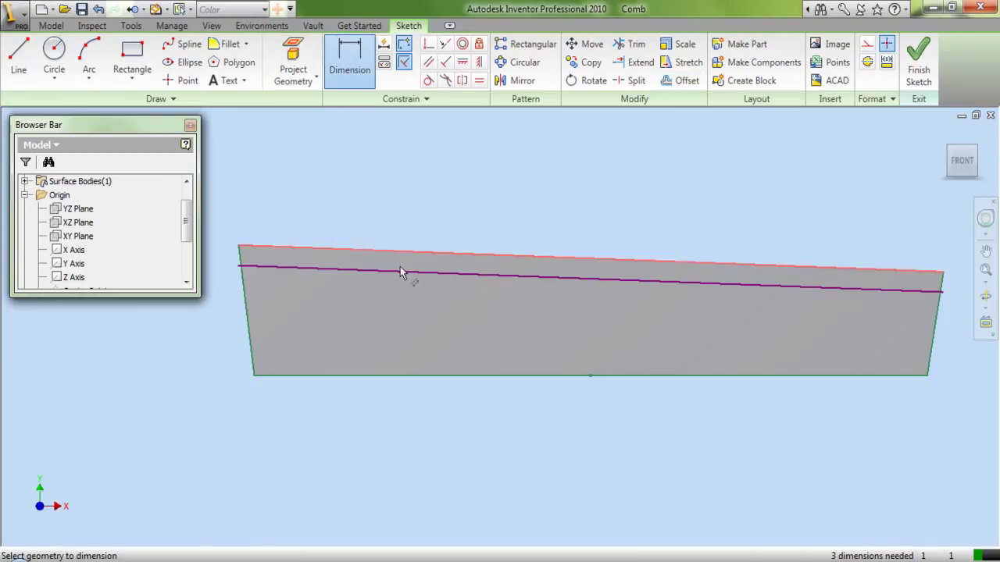
pyautogui.click(400, 269)
pyautogui.click(402, 267)
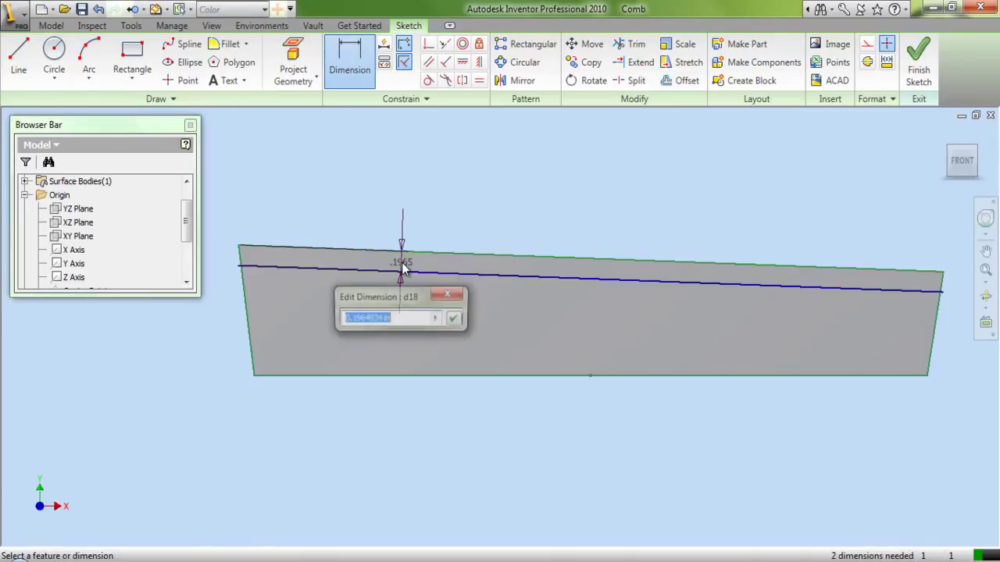
pyautogui.write('.3130')
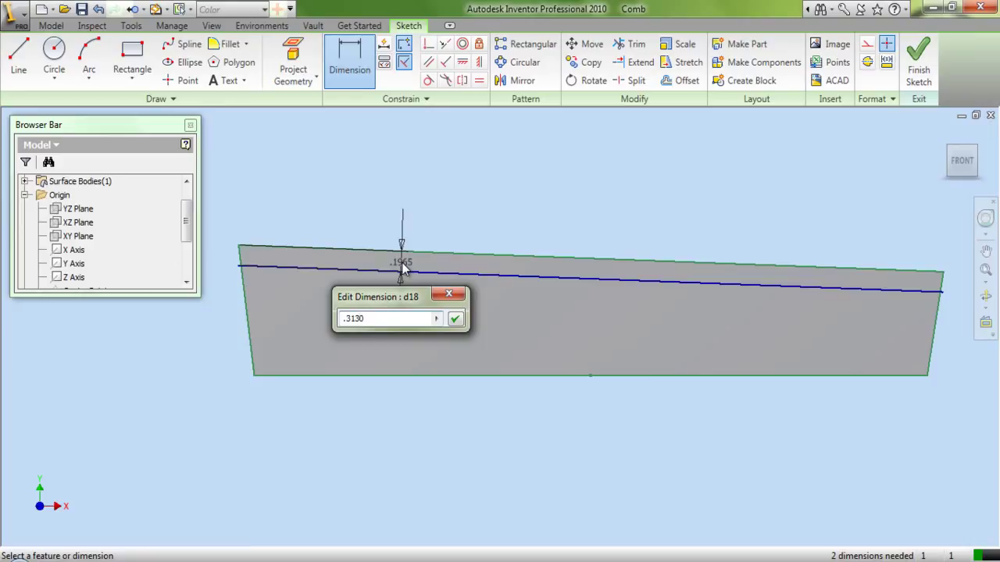
pyautogui.press('Return')
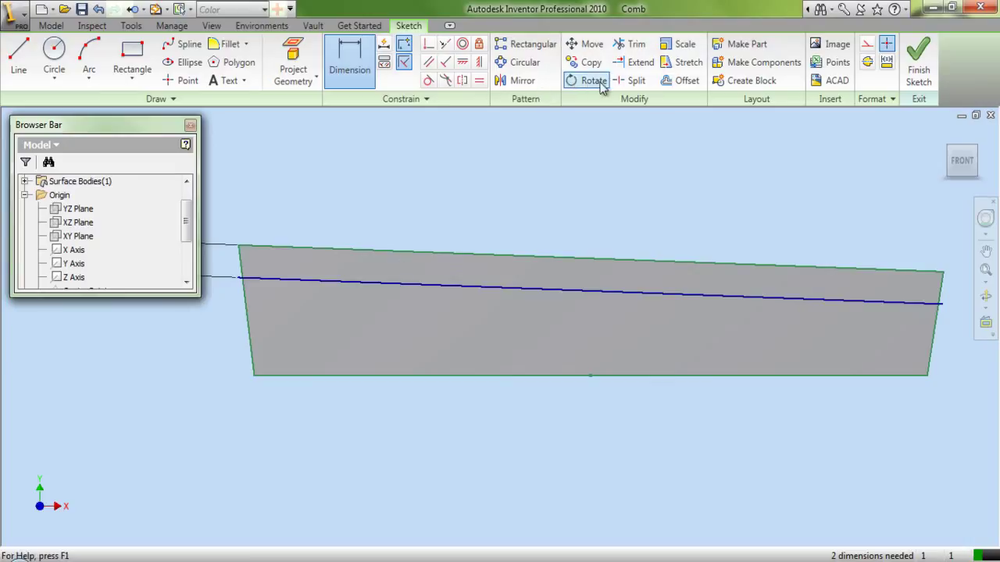
# Offset the new line about 0.17 in further down the comb face.
pyautogui.click(684, 81)
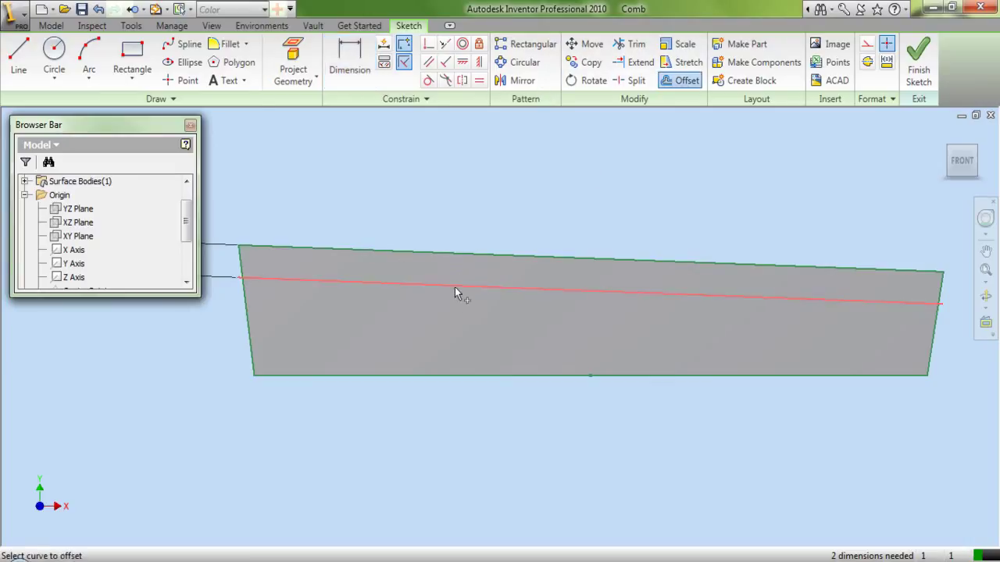
pyautogui.rightClick(435, 305)
pyautogui.click(447, 312)
pyautogui.click(446, 307)
pyautogui.rightClick(477, 176)
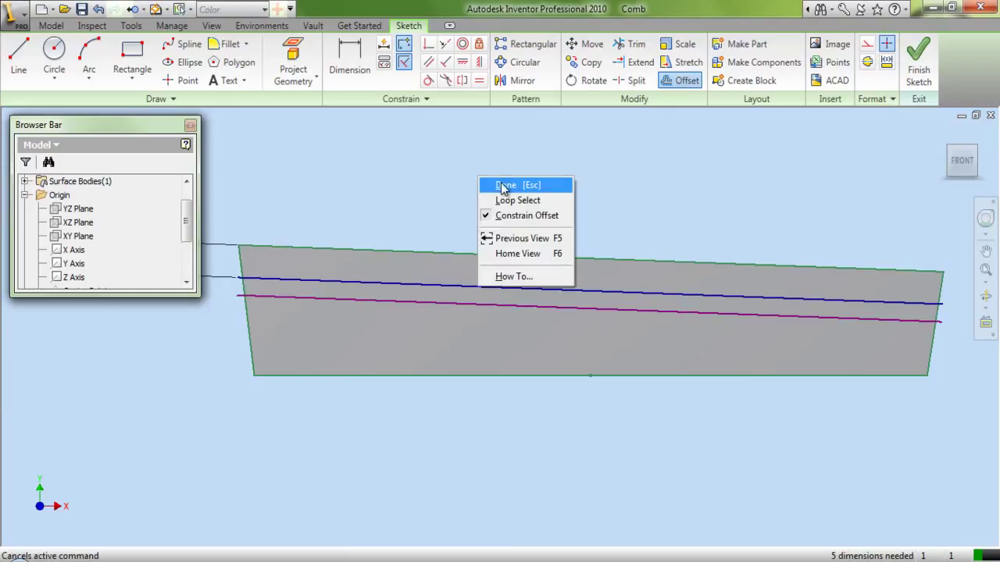
pyautogui.click(504, 187)
# Dimension the gap between the two offset lines as .125 in.
pyautogui.click(347, 67)
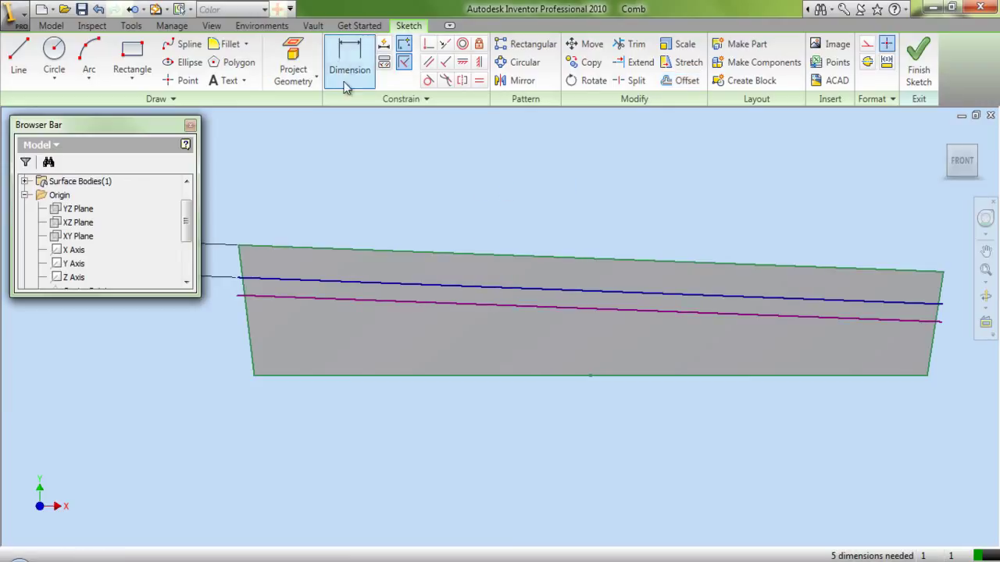
pyautogui.click(412, 284)
pyautogui.click(414, 299)
pyautogui.click(415, 296)
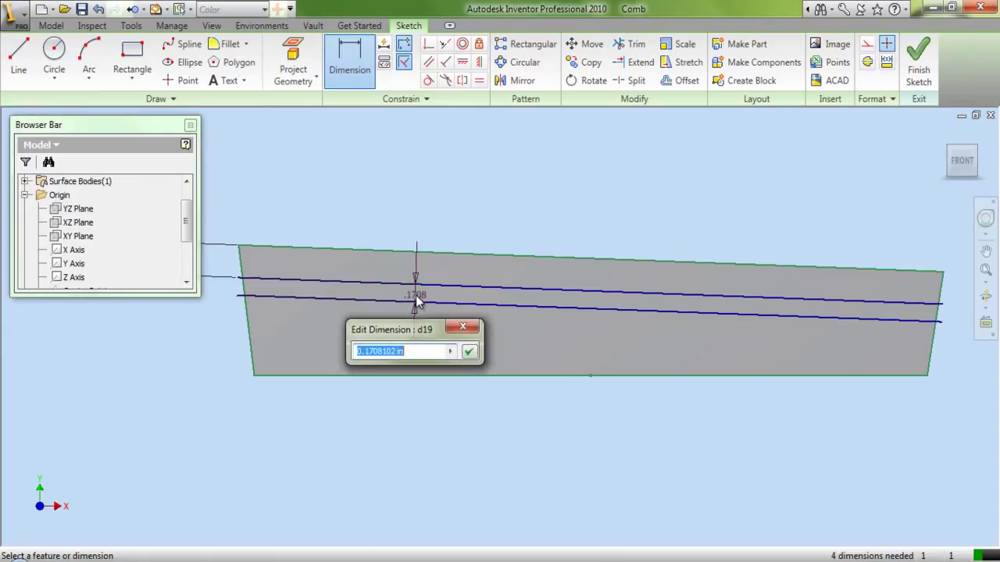
pyautogui.write('.125')
pyautogui.press('Return')
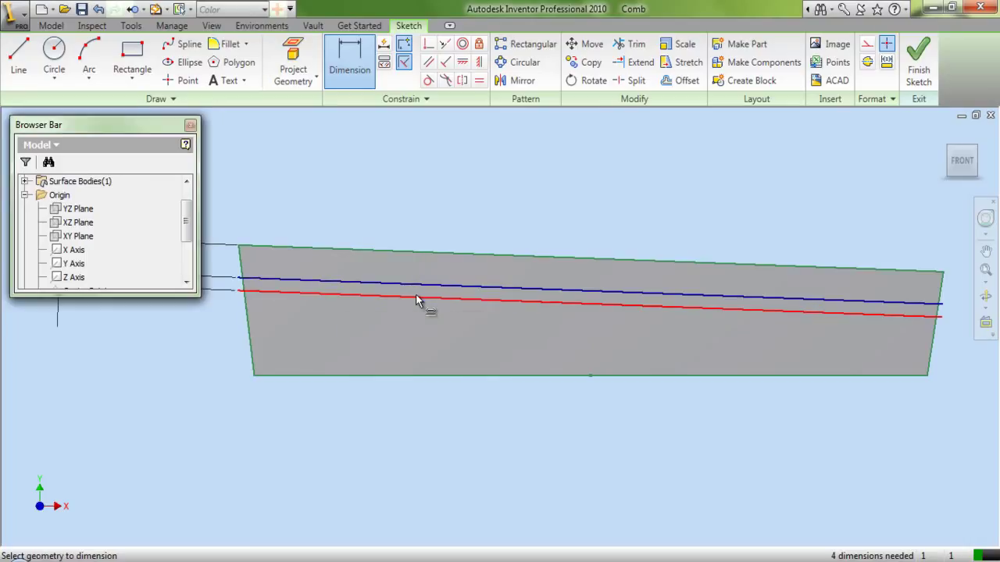
pyautogui.rightClick(458, 206)
pyautogui.click(478, 207)
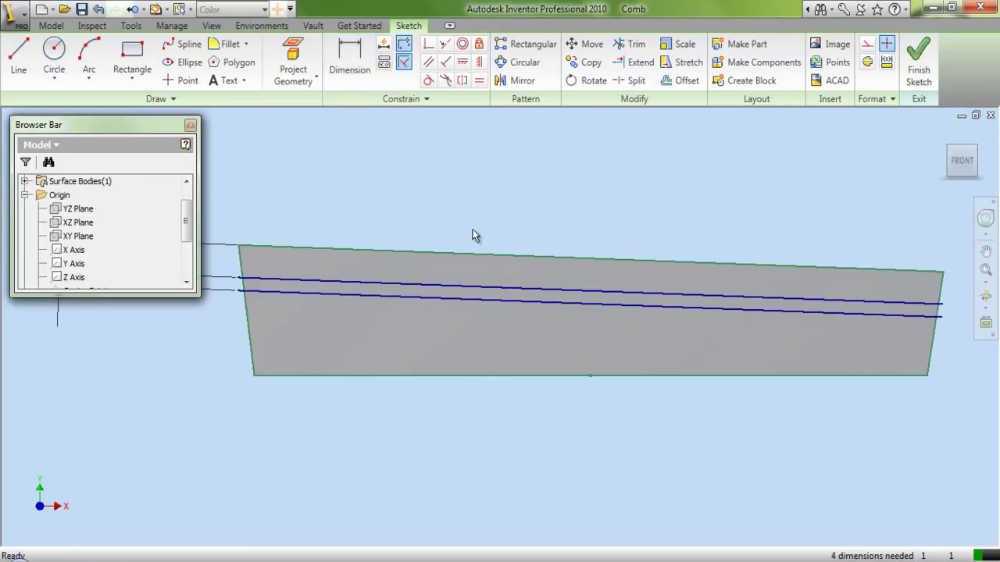
# Trim the left ends of both offset lines where they stick out past the comb's slanted edge.
pyautogui.scroll(-5, 564, 244)
pyautogui.scroll(5, 368, 258)
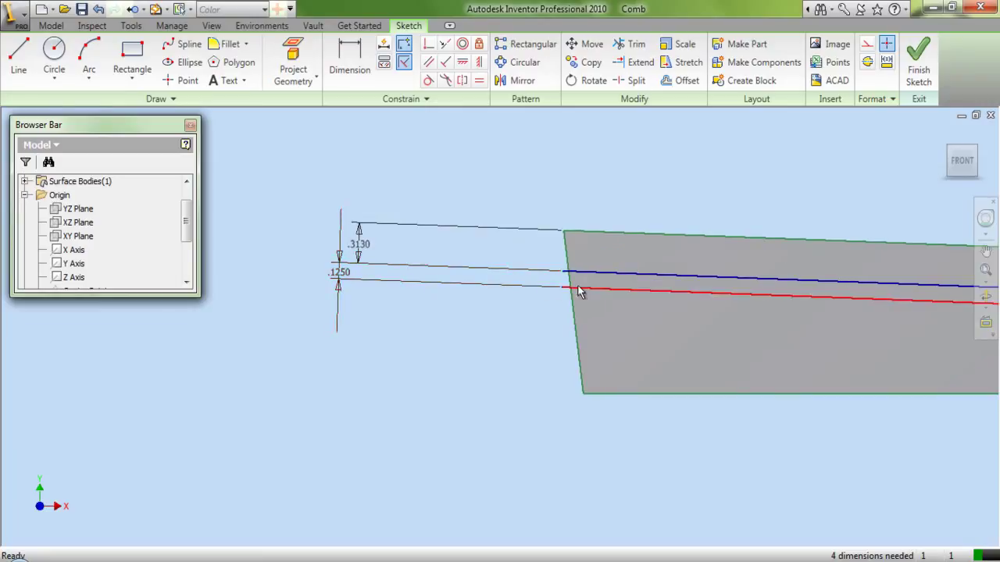
pyautogui.scroll(-5, 244, 260)
pyautogui.scroll(3, 365, 266)
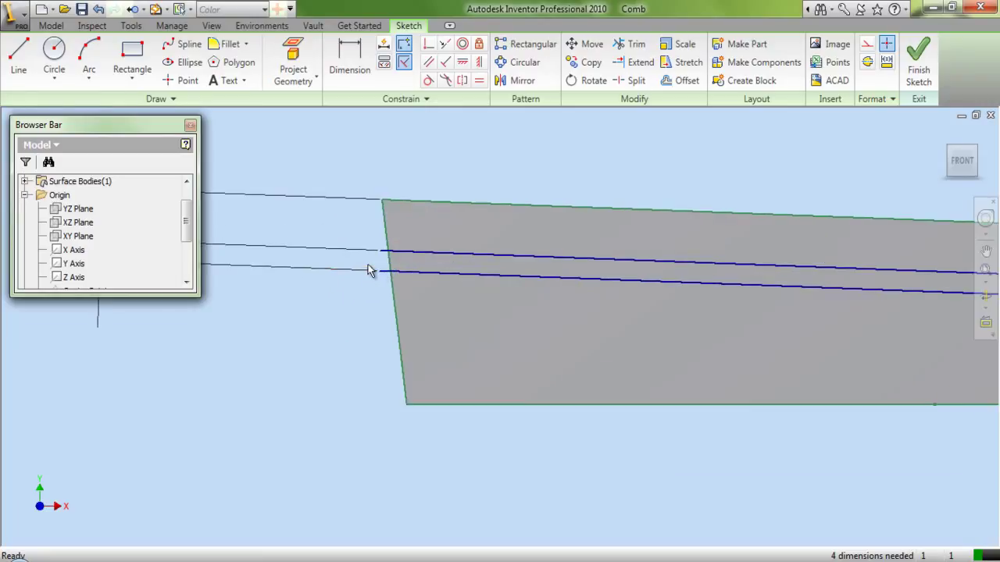
pyautogui.click(631, 43)
pyautogui.click(383, 251)
pyautogui.click(383, 271)
pyautogui.rightClick(336, 310)
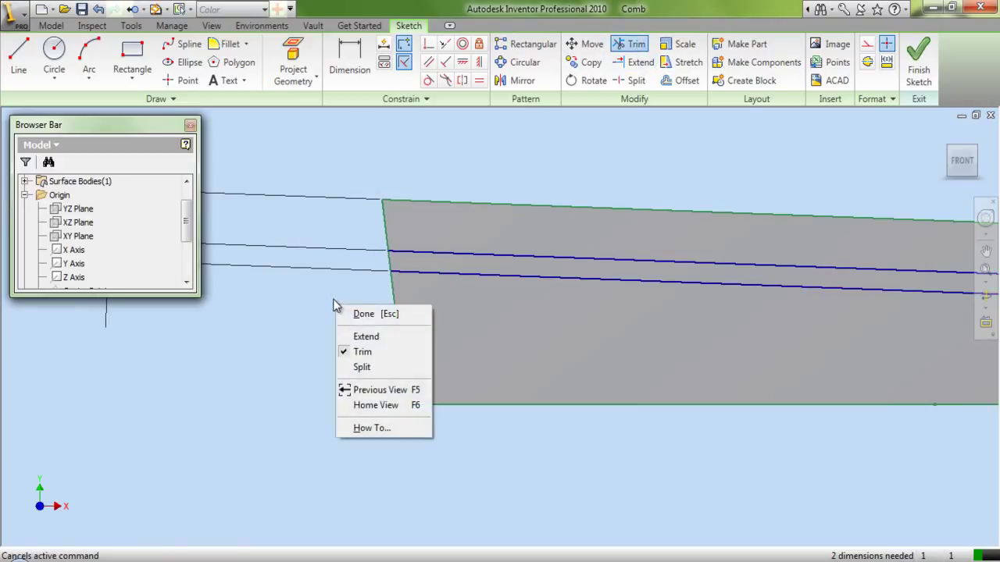
pyautogui.click(241, 314)
# Trim the right ends of both offset lines back to the comb's slanted right edge.
pyautogui.scroll(-4, 195, 326)
pyautogui.scroll(3, 638, 316)
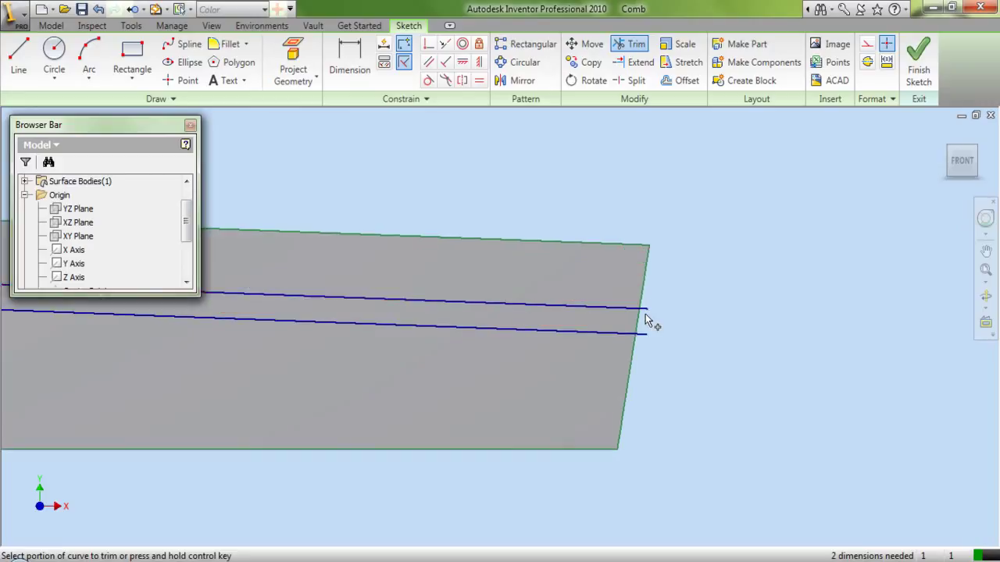
pyautogui.click(644, 313)
pyautogui.click(641, 332)
pyautogui.scroll(-3, 819, 336)
pyautogui.rightClick(443, 279)
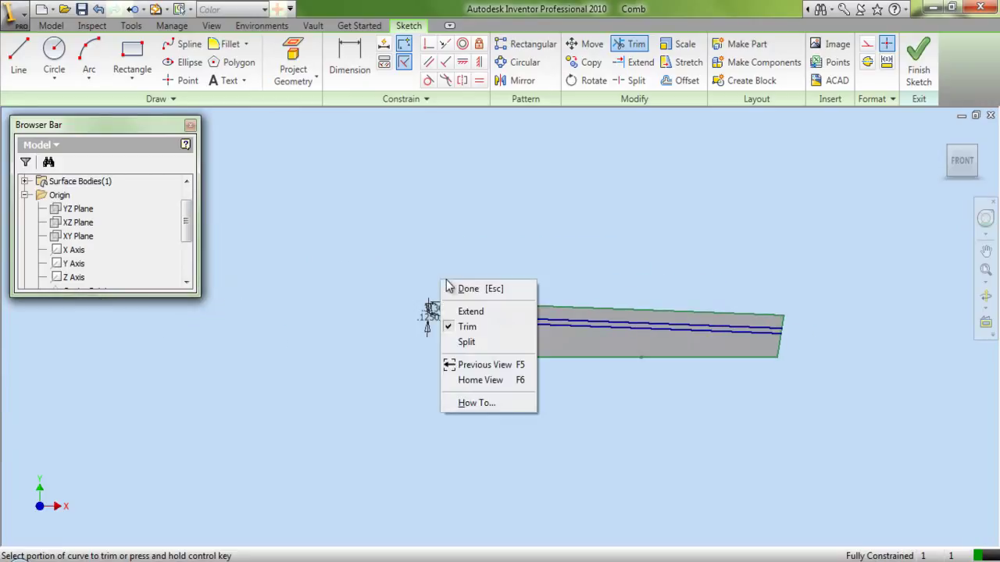
pyautogui.click(458, 286)
# Move the .3130 and .1250 dimensions from outside the outline onto the comb face.
pyautogui.scroll(4, 417, 321)
pyautogui.moveTo(417, 336); pyautogui.dragTo(968, 351)
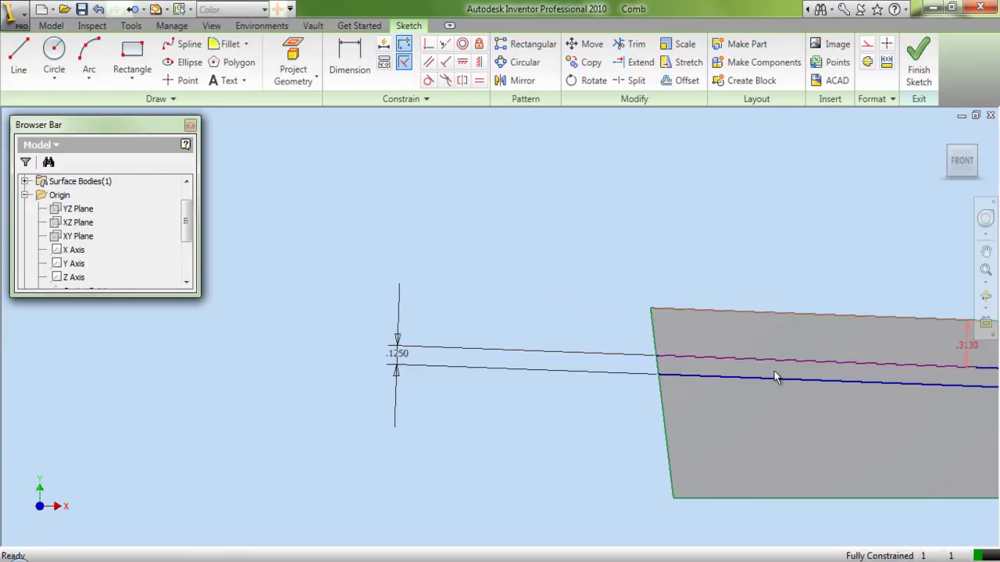
pyautogui.moveTo(400, 357); pyautogui.dragTo(927, 379)
pyautogui.scroll(-4, 343, 378)
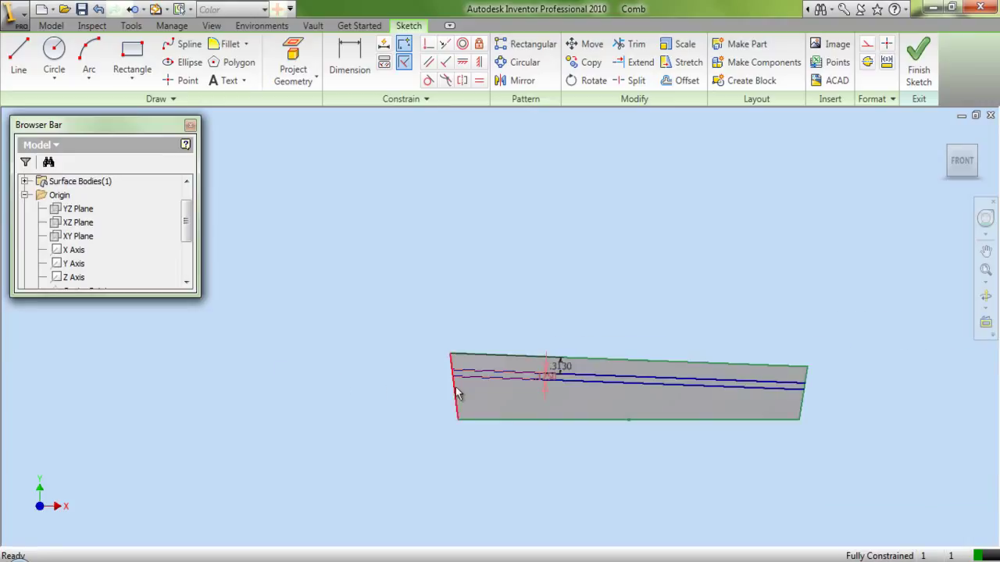
# Draw a line about 0.4 in long downward from the lower offset line near its left end, perpendicular to it.
pyautogui.scroll(4, 481, 393)
pyautogui.scroll(-1, 373, 227)
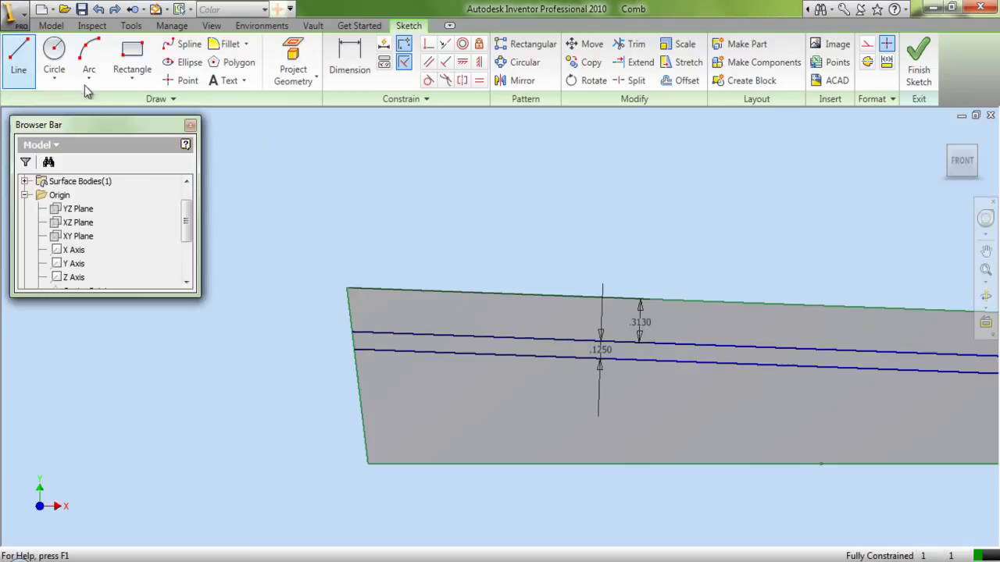
pyautogui.press('l')
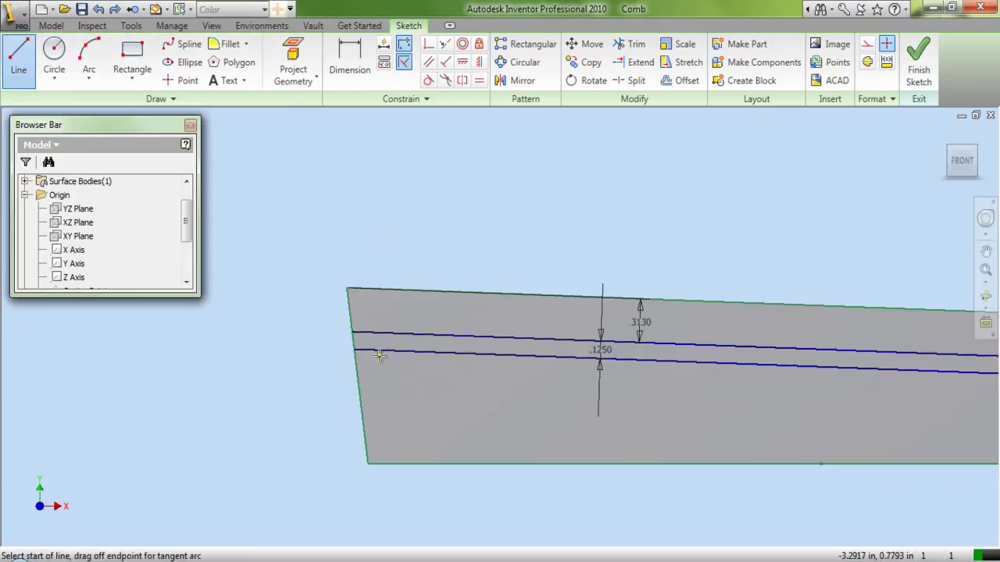
pyautogui.scroll(3, 379, 356)
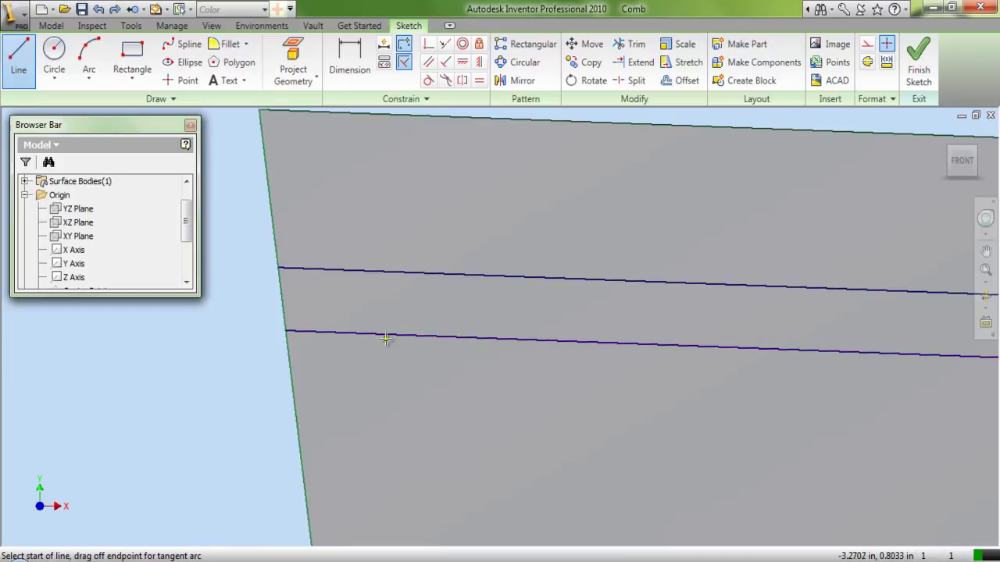
pyautogui.scroll(3, 387, 334)
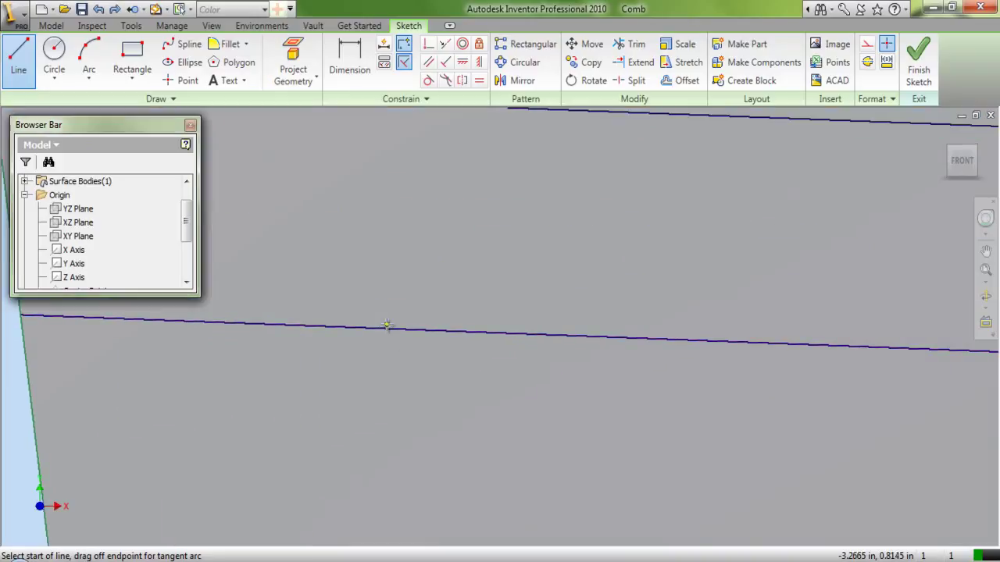
pyautogui.click(385, 329)
pyautogui.scroll(-5, 401, 275)
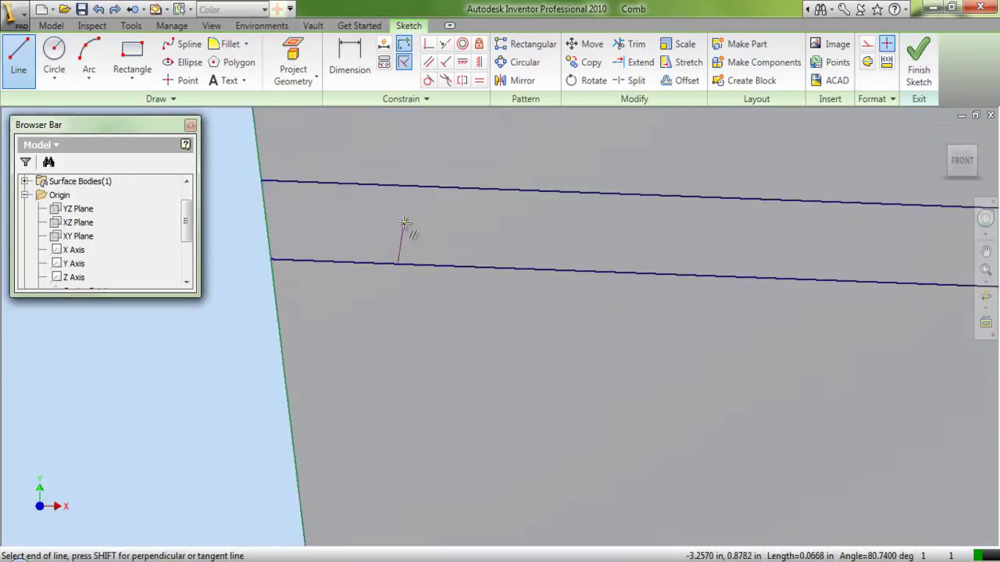
pyautogui.click(401, 325)
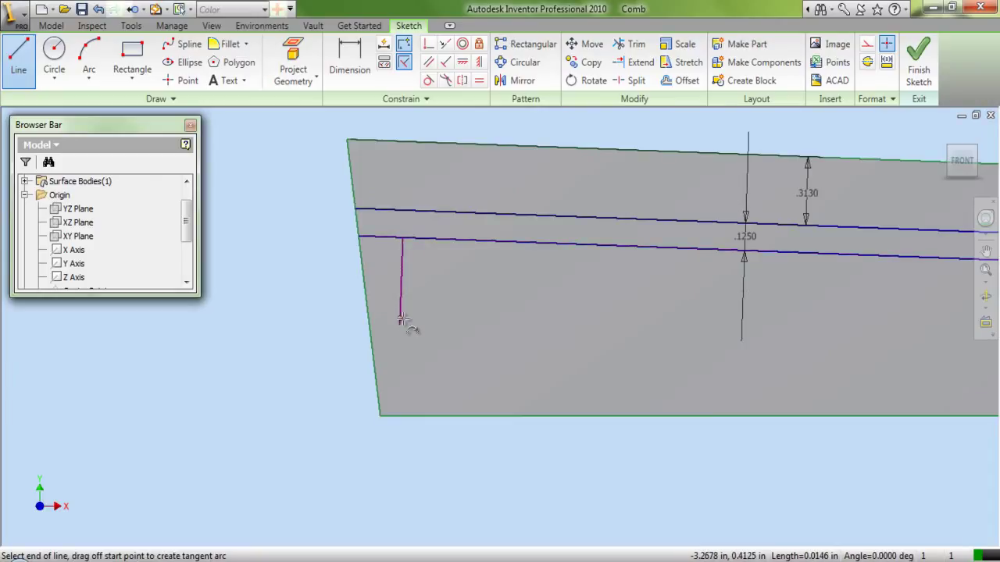
pyautogui.rightClick(419, 294)
pyautogui.click(443, 298)
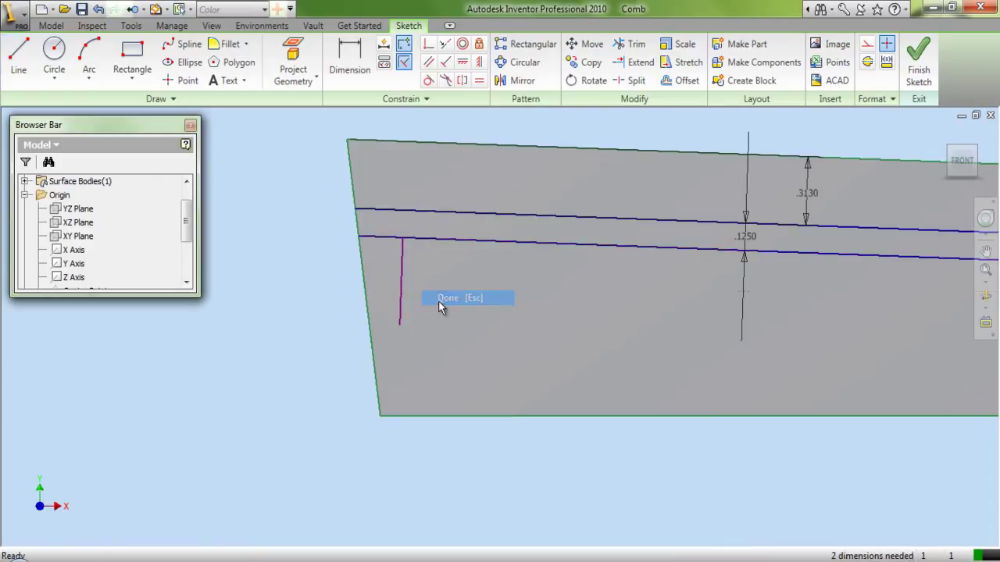
# Dimension the horizontal distance from the lower offset line's left end to the short line's upper end as .2163 in.
pyautogui.click(349, 61)
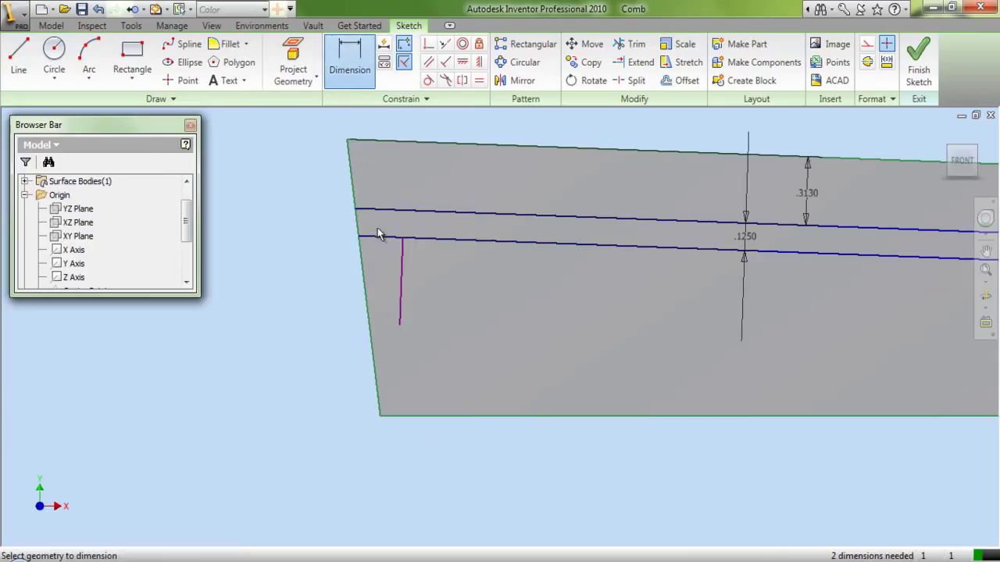
pyautogui.click(360, 238)
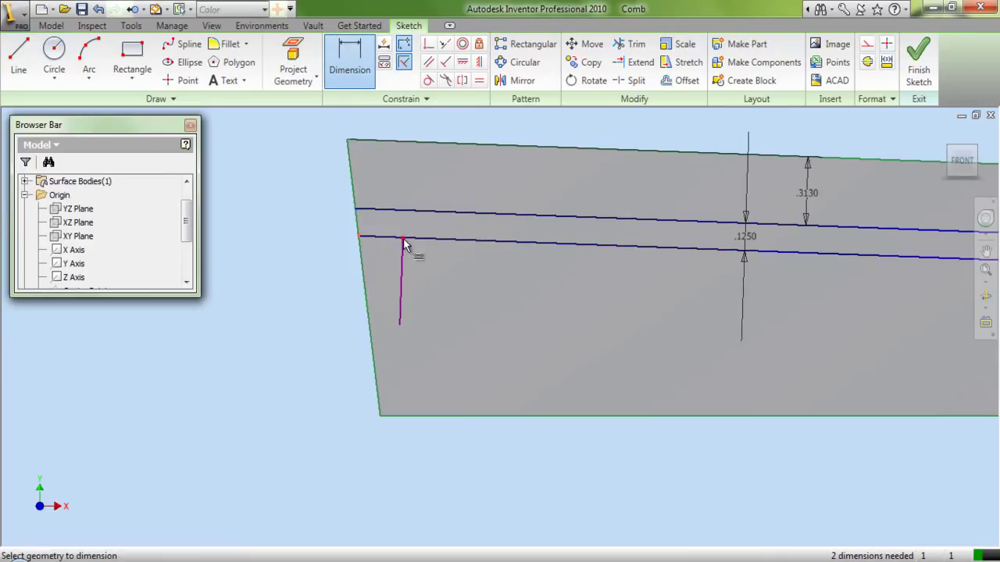
pyautogui.click(404, 243)
pyautogui.click(389, 188)
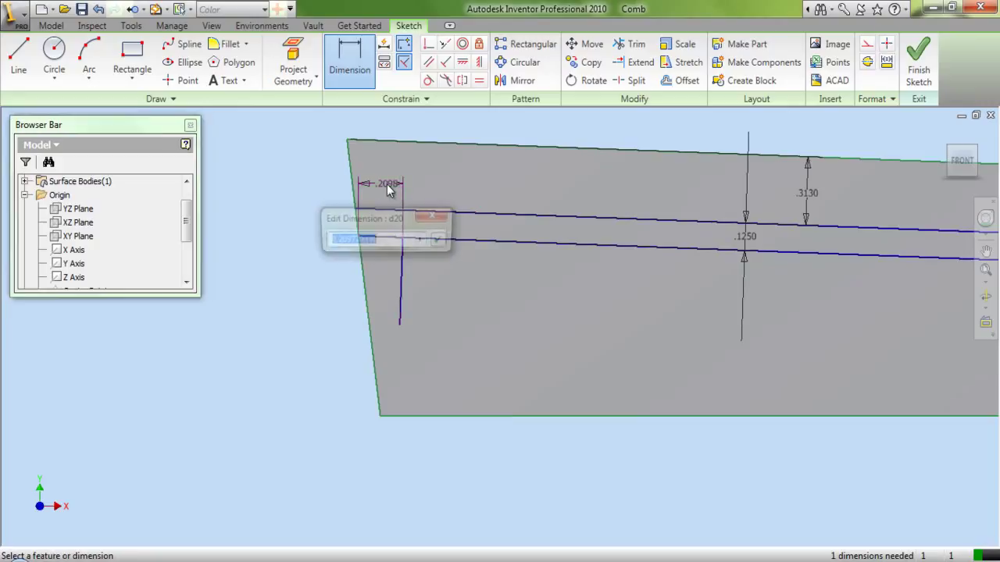
pyautogui.write('.2163')
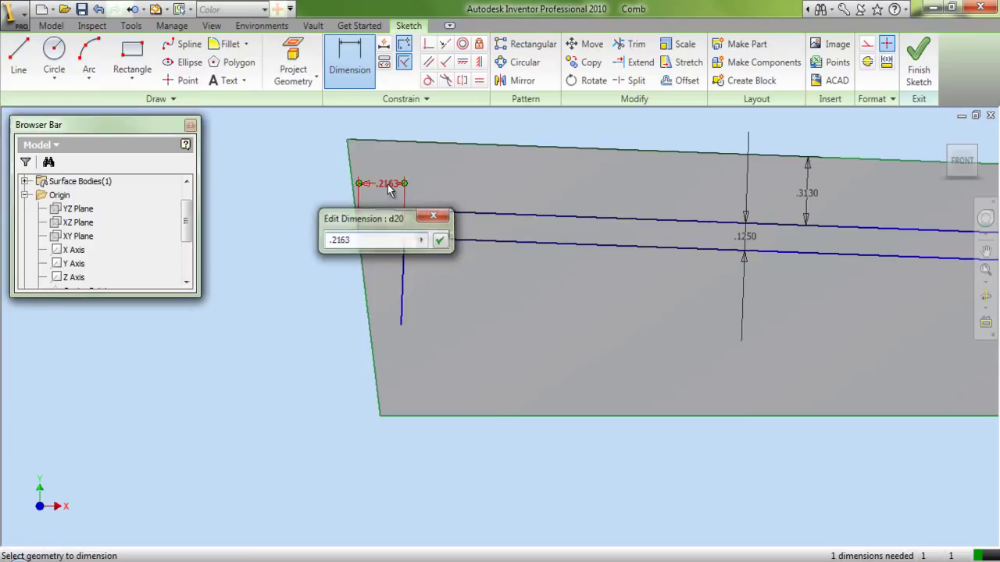
pyautogui.press('Return')
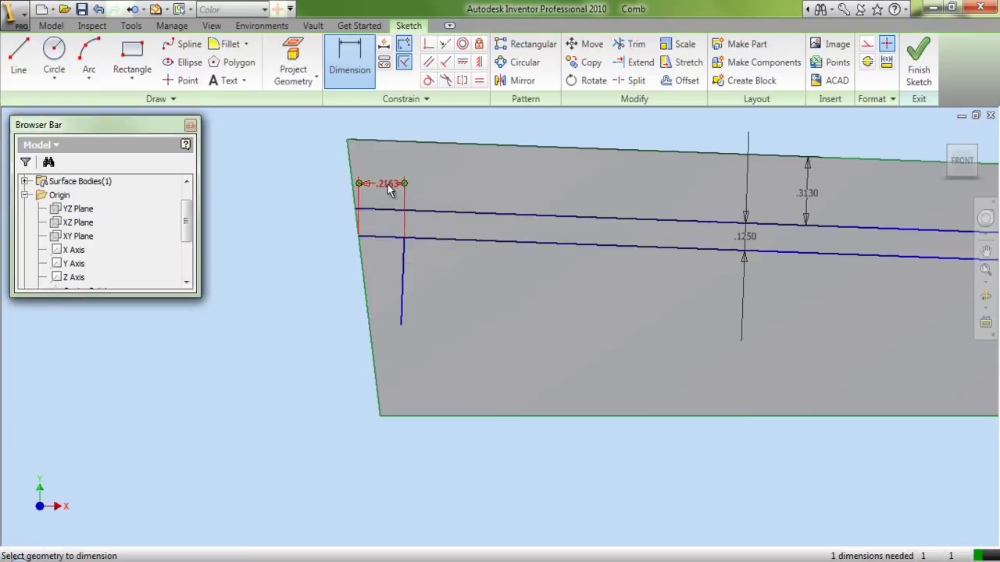
pyautogui.click(358, 83)
pyautogui.click(354, 72)
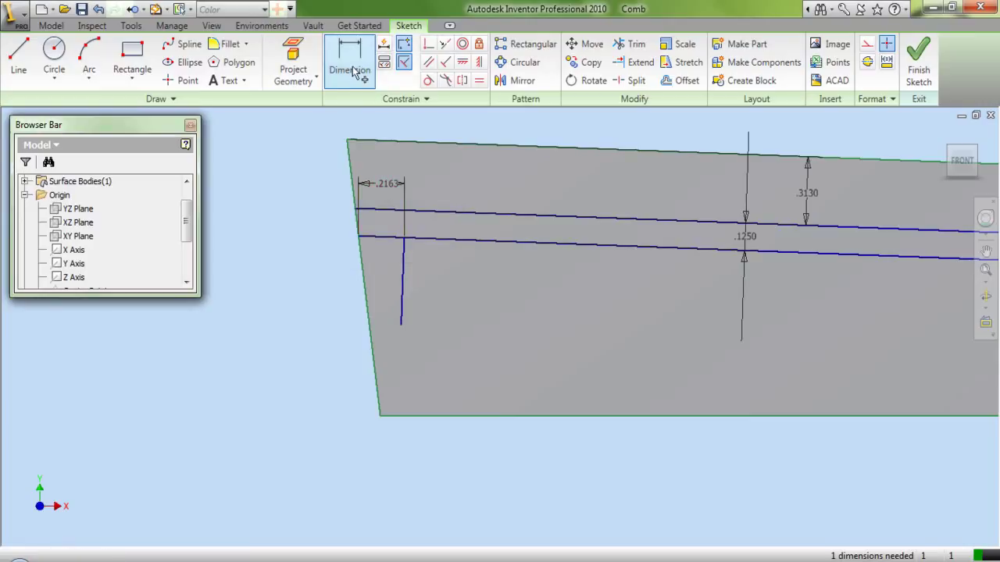
pyautogui.rightClick(392, 126)
pyautogui.click(403, 137)
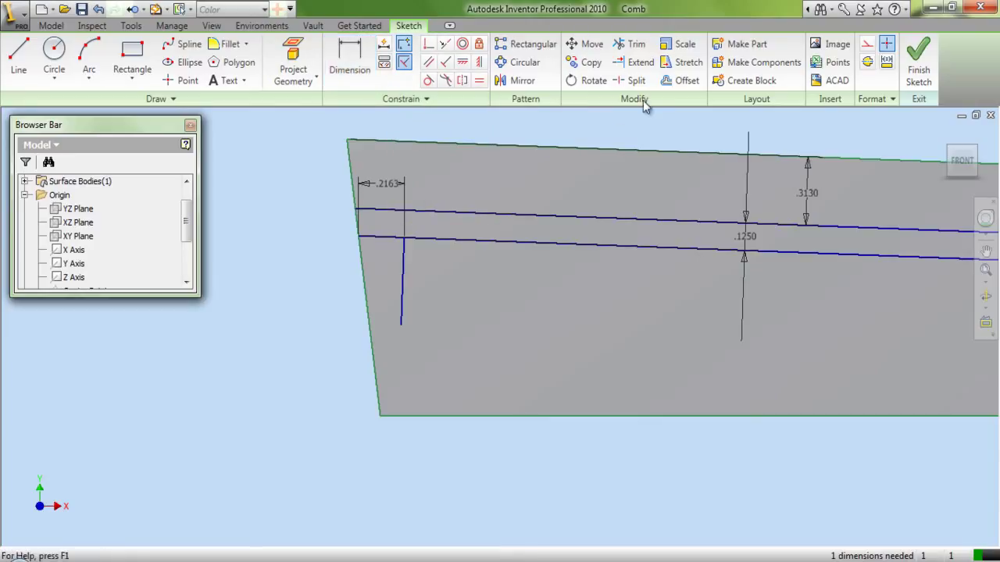
# Offset the short perpendicular line about 0.08 in to its right.
pyautogui.click(678, 80)
pyautogui.click(403, 278)
pyautogui.rightClick(417, 278)
pyautogui.click(423, 291)
pyautogui.click(422, 290)
pyautogui.rightClick(458, 132)
pyautogui.click(481, 142)
# Dimension the spacing between the two short perpendicular lines as .03125 in.
pyautogui.click(352, 62)
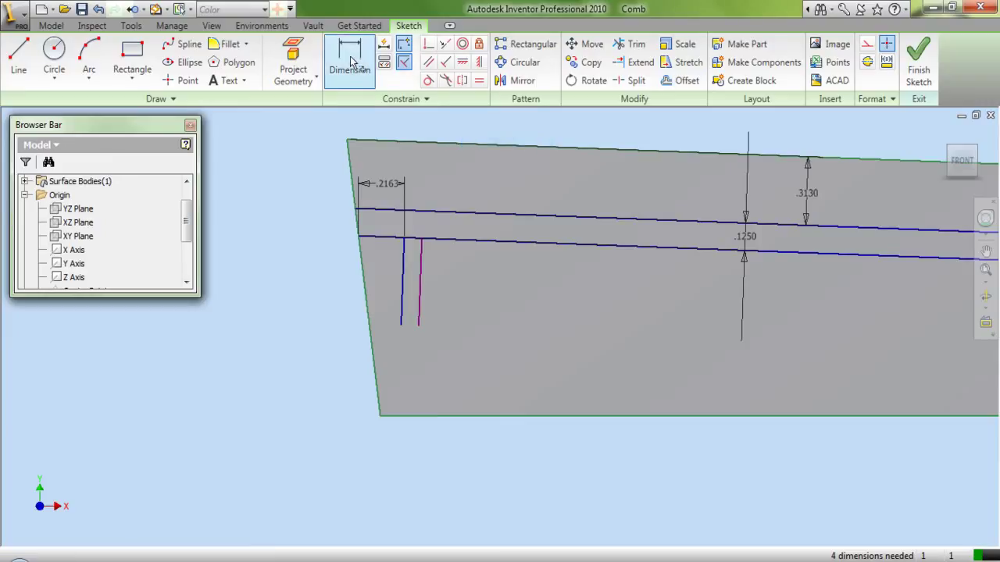
pyautogui.click(403, 291)
pyautogui.click(421, 308)
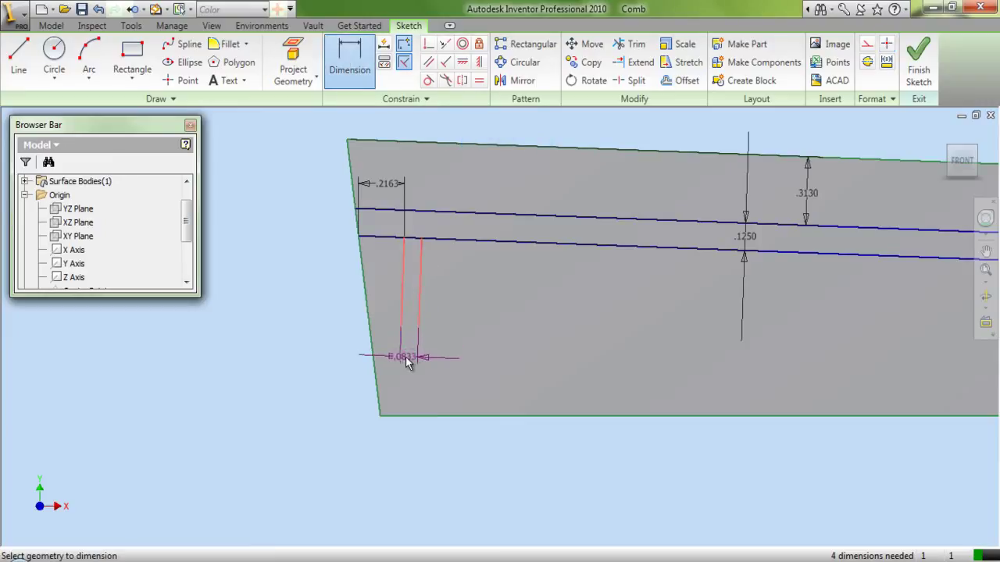
pyautogui.click(405, 357)
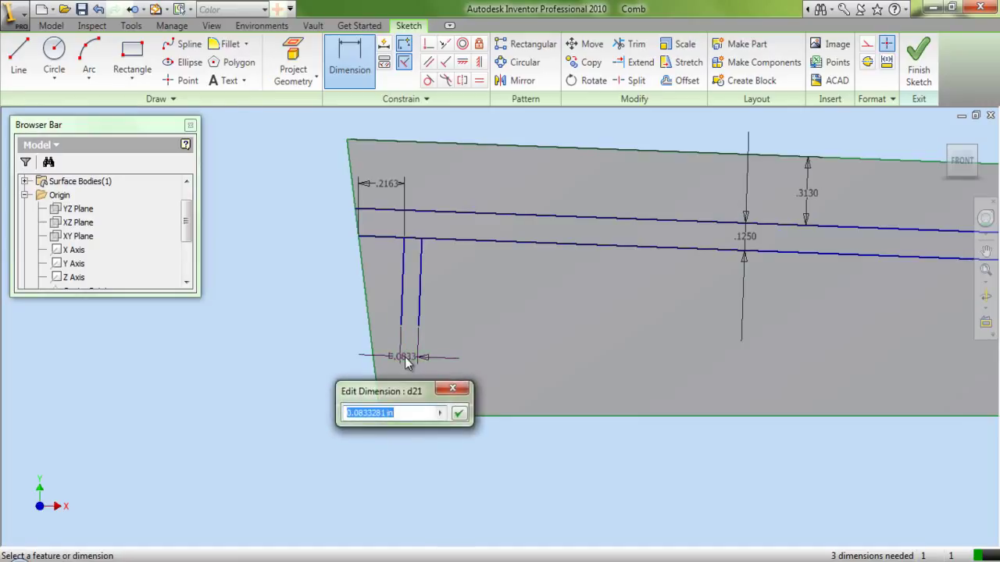
pyautogui.write('.03125')
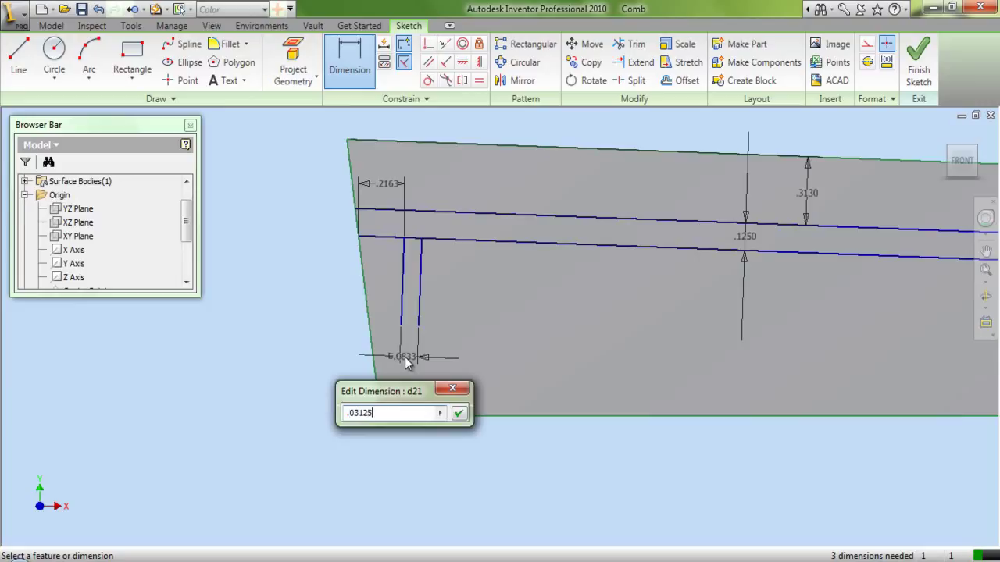
pyautogui.press('Return')
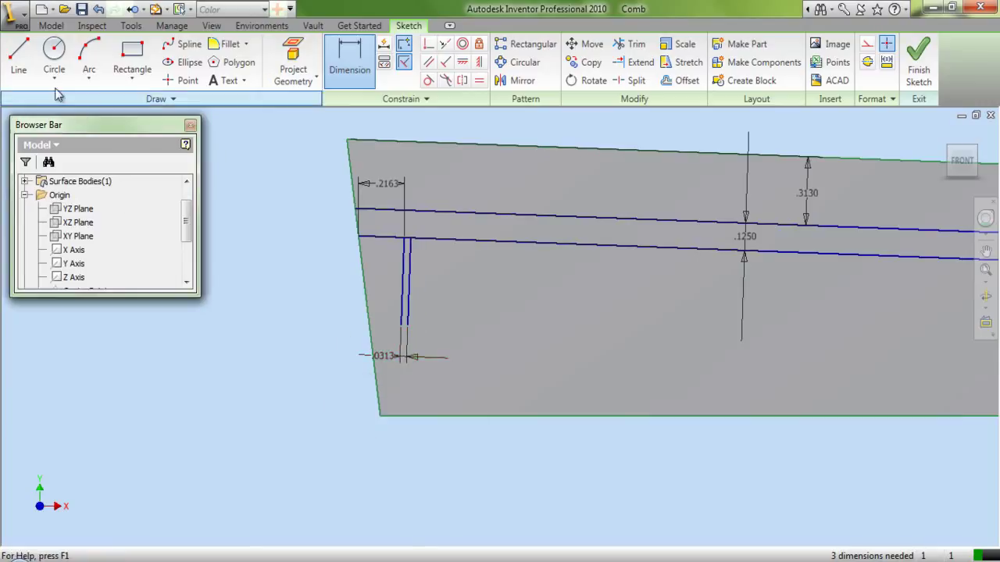
# Close the tooth gap by drawing a line between the lower ends of the two short perpendicular lines.
pyautogui.click(18, 55)
pyautogui.scroll(-2, 403, 329)
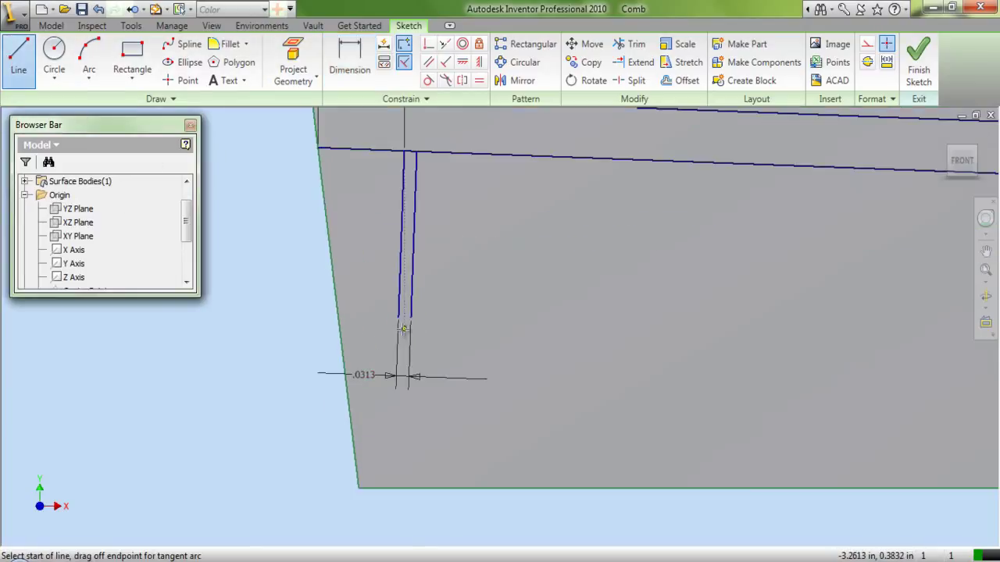
pyautogui.click(399, 317)
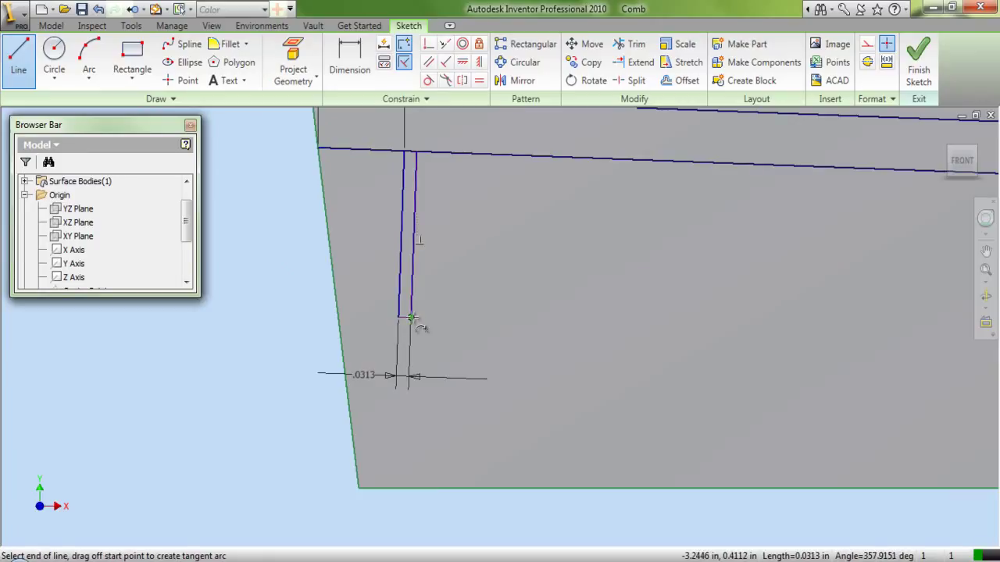
pyautogui.click(412, 318)
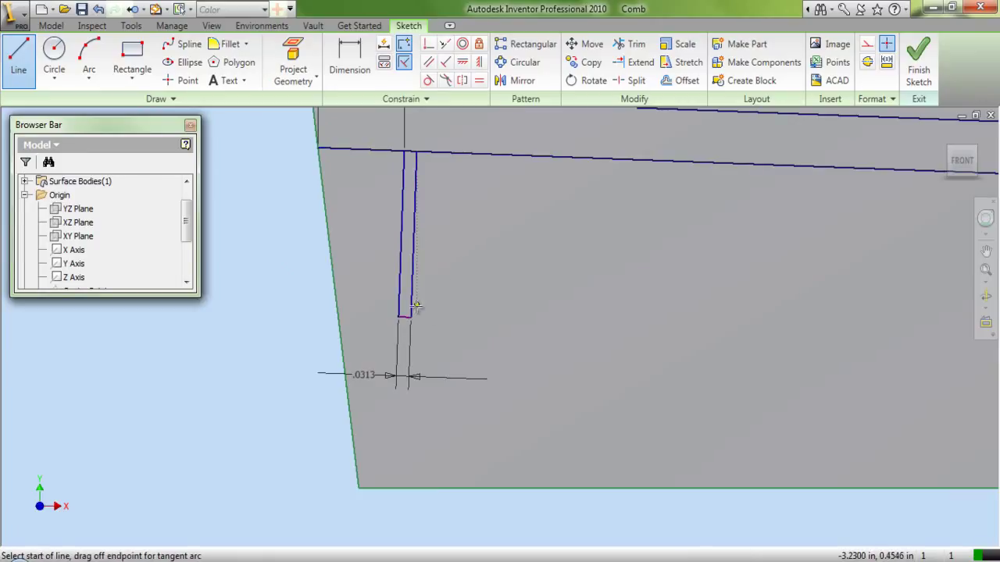
pyautogui.scroll(-3, 420, 310)
pyautogui.scroll(5, 427, 310)
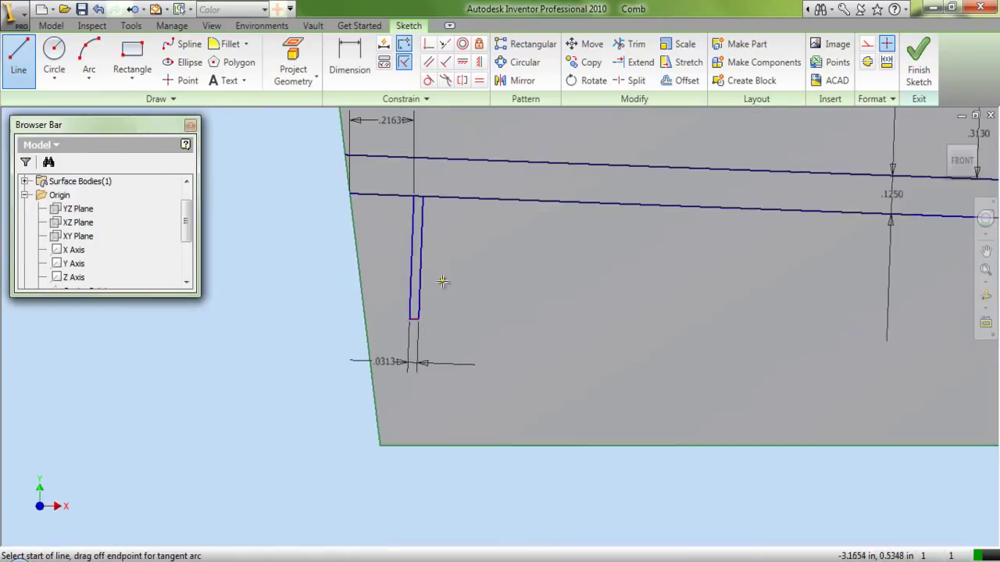
pyautogui.click(421, 196)
pyautogui.click(423, 196)
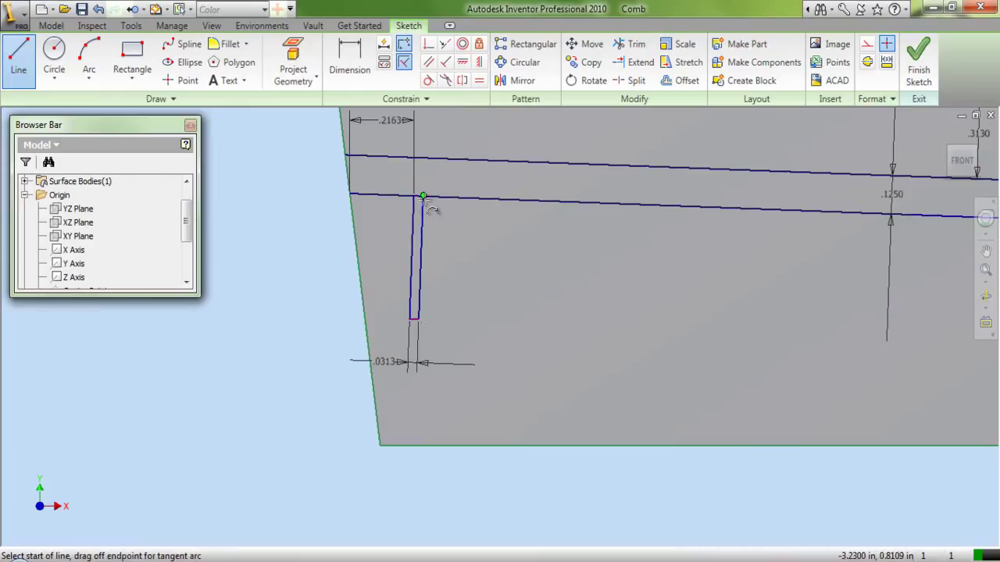
pyautogui.rightClick(446, 242)
pyautogui.click(473, 248)
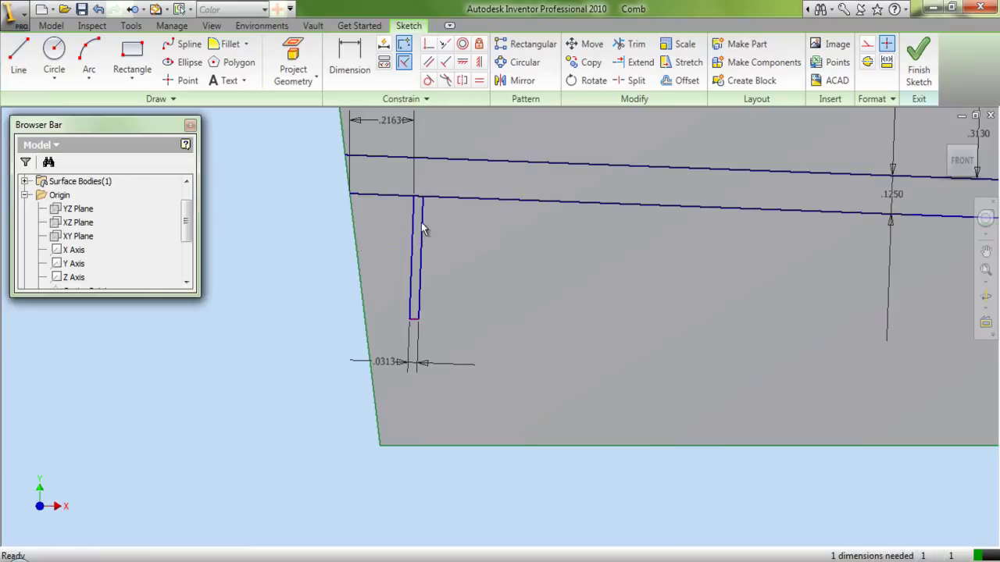
# Dimension the distance from the lower offset line to the gap's closing line as 1.75 in.
pyautogui.click(361, 78)
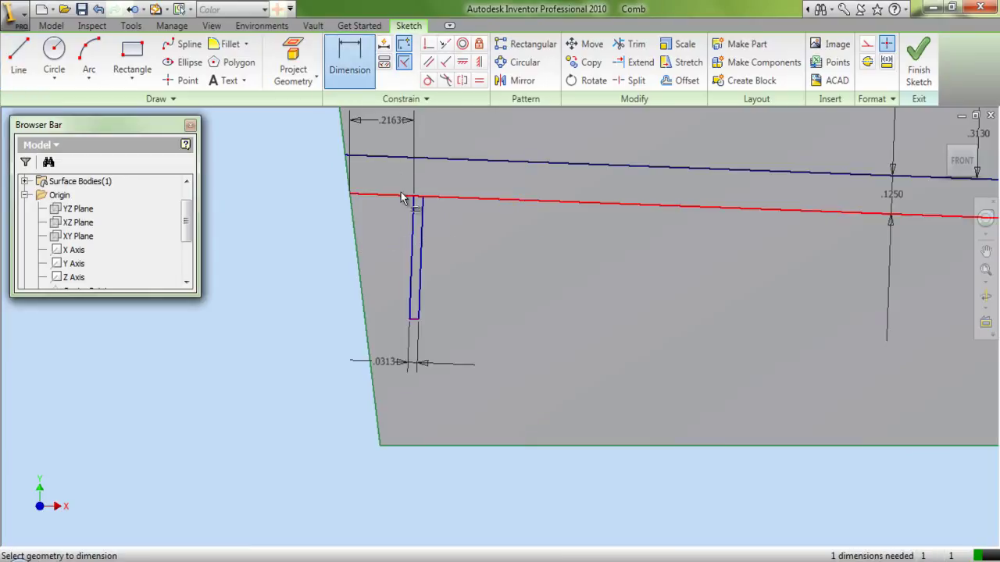
pyautogui.scroll(5, 425, 320)
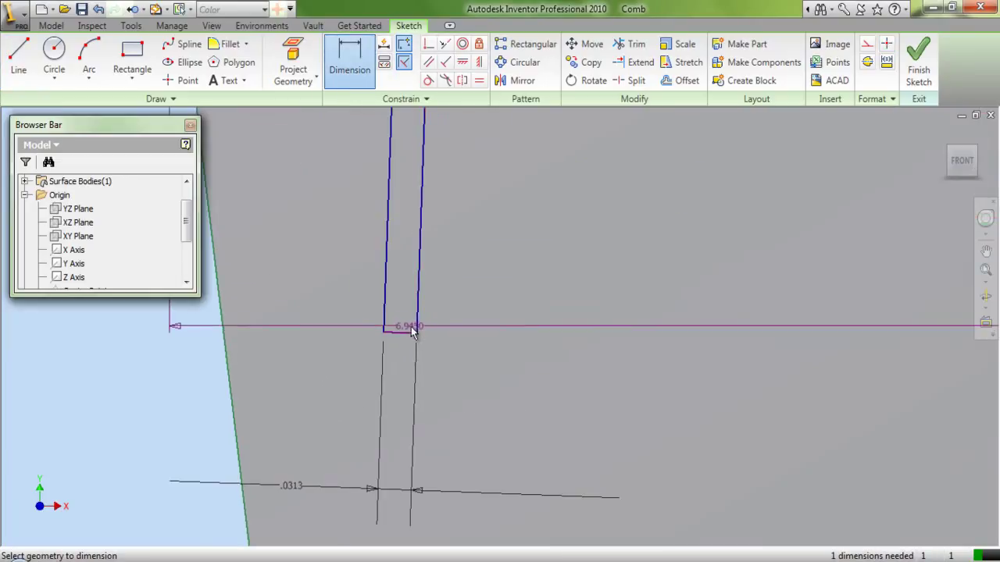
pyautogui.click(414, 289)
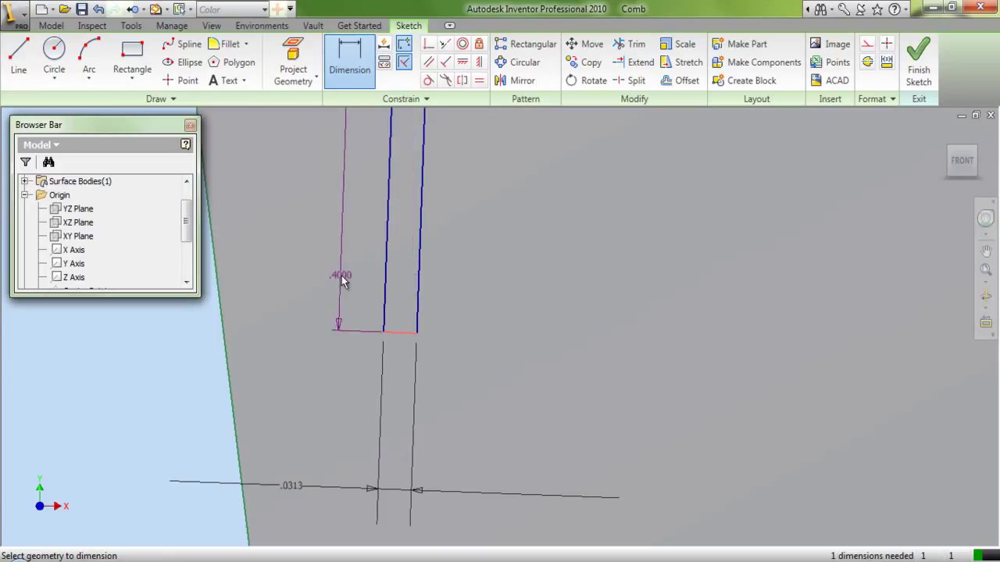
pyautogui.click(340, 278)
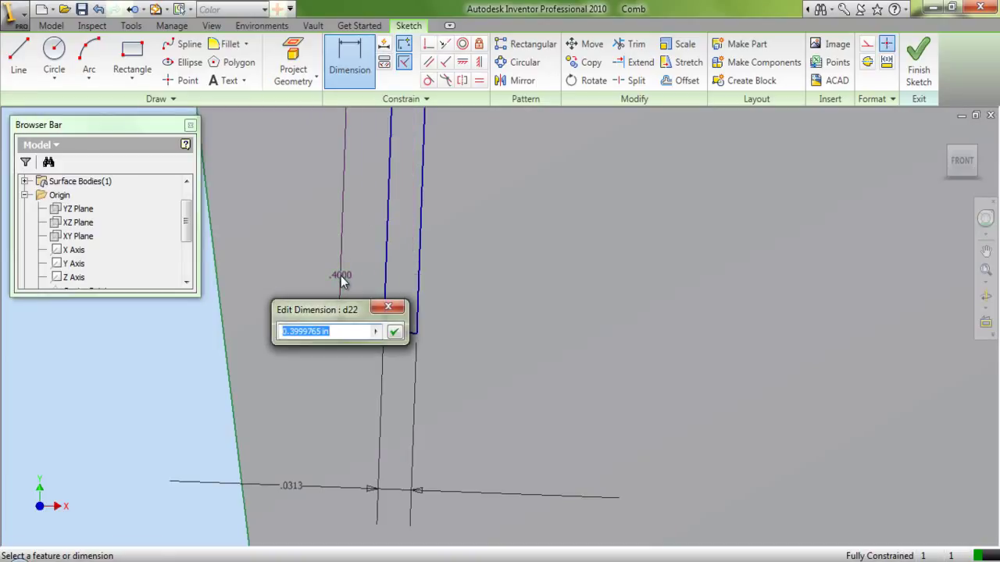
pyautogui.write('1.75')
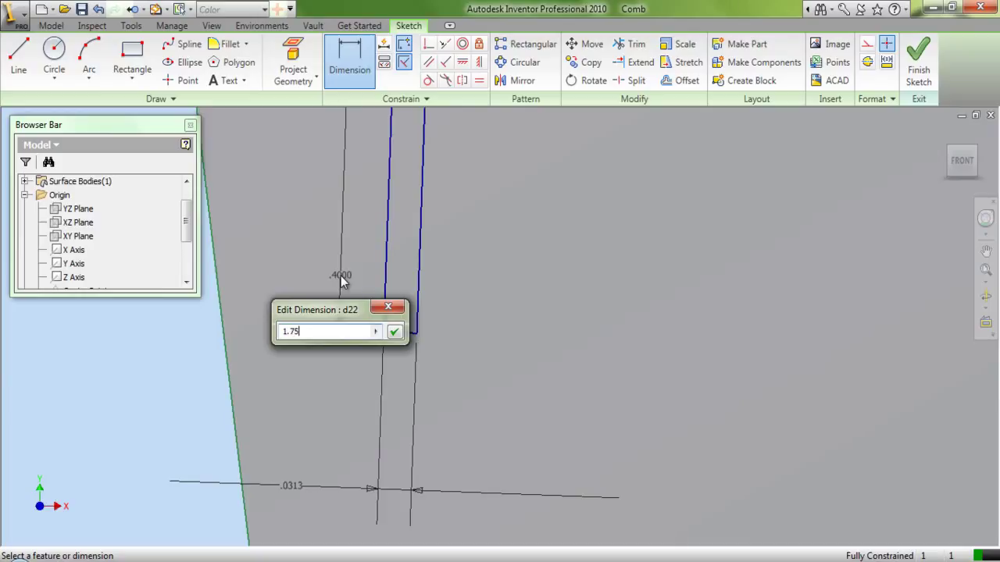
pyautogui.press('Return')
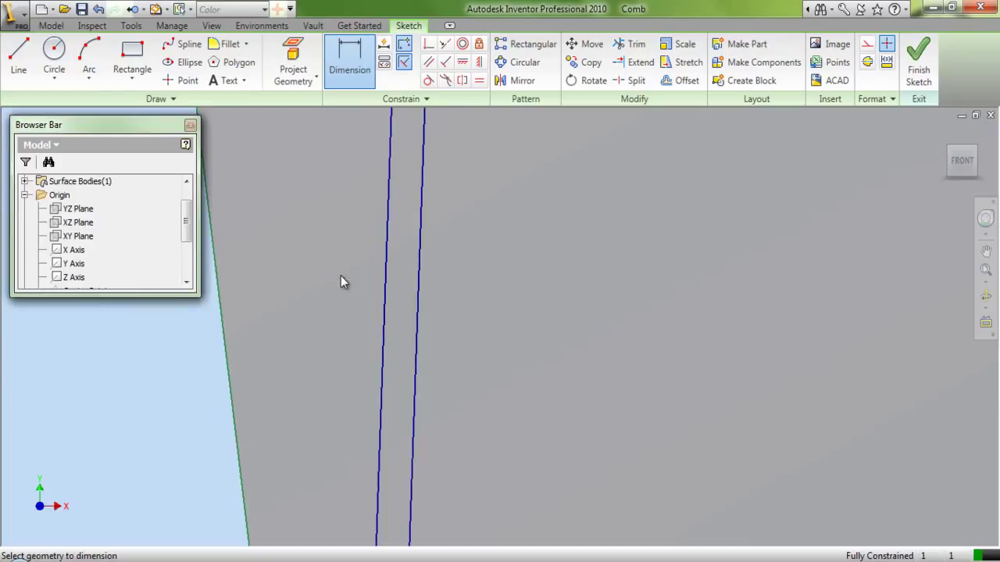
pyautogui.scroll(-5, 275, 300)
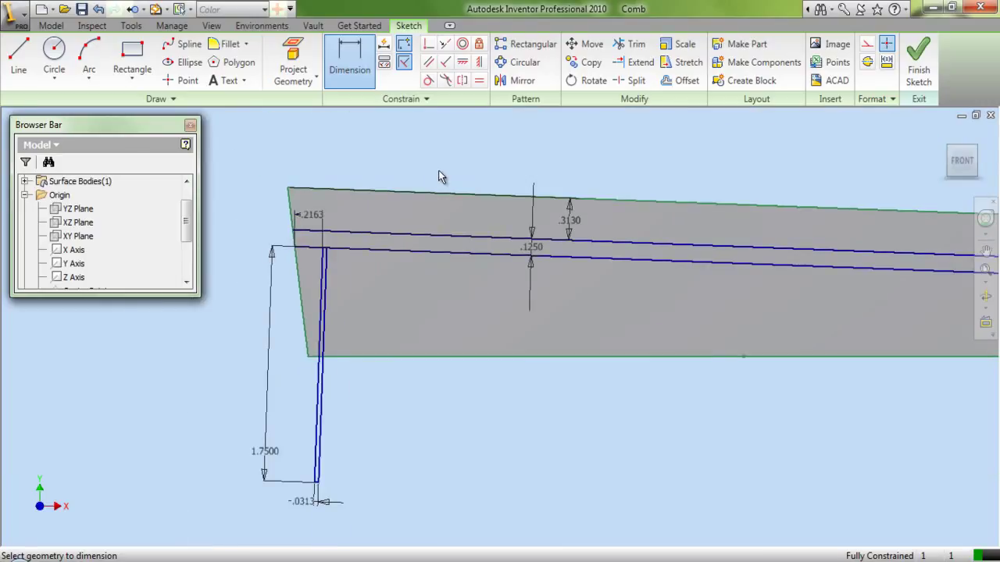
pyautogui.rightClick(440, 160)
pyautogui.click(457, 167)
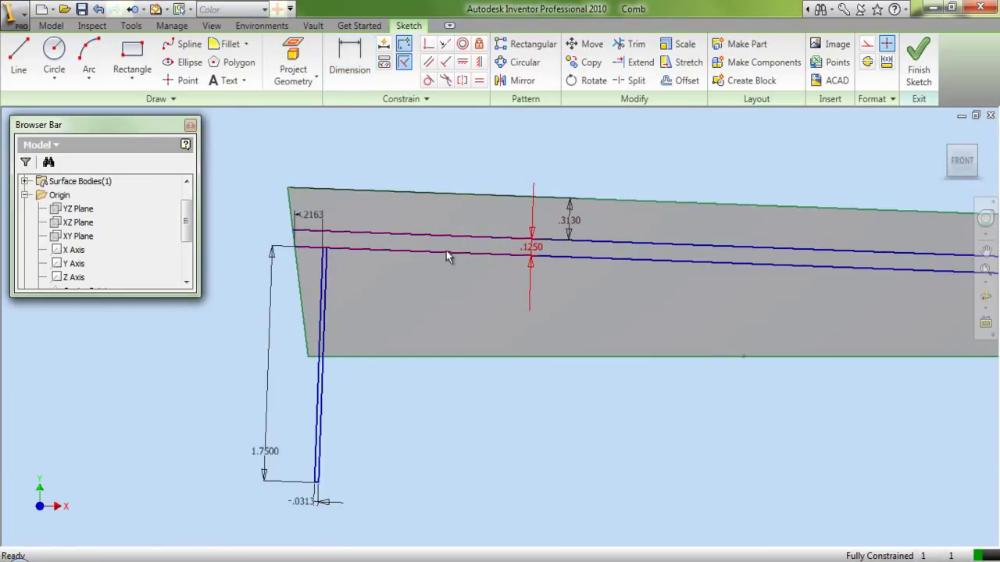
# Convert the two long offset lines to construction geometry and finish the sketch.
pyautogui.click(573, 261)
pyautogui.keyDown('ctrl'); pyautogui.click(586, 244); pyautogui.keyUp('ctrl')
pyautogui.click(867, 47)
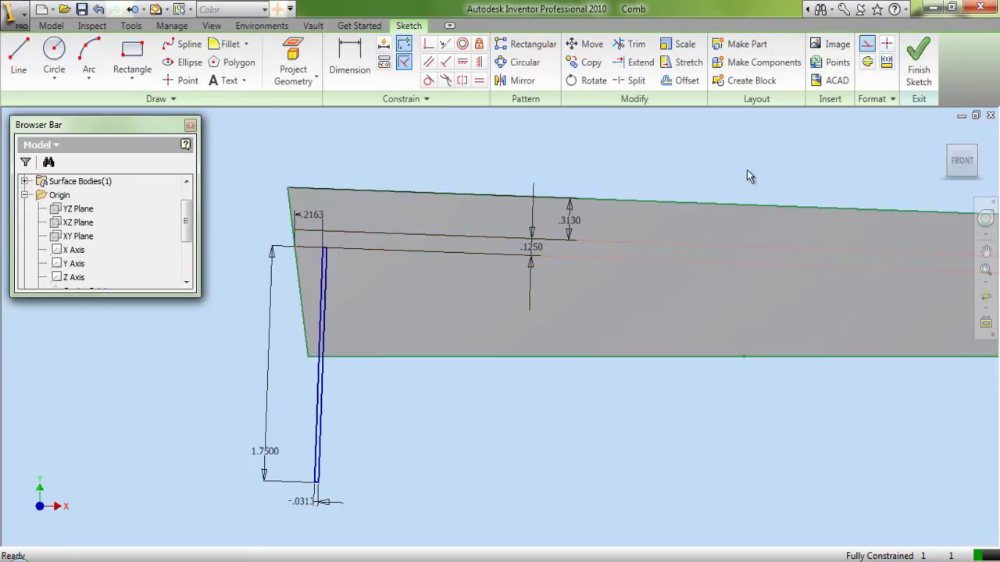
pyautogui.click(915, 64)
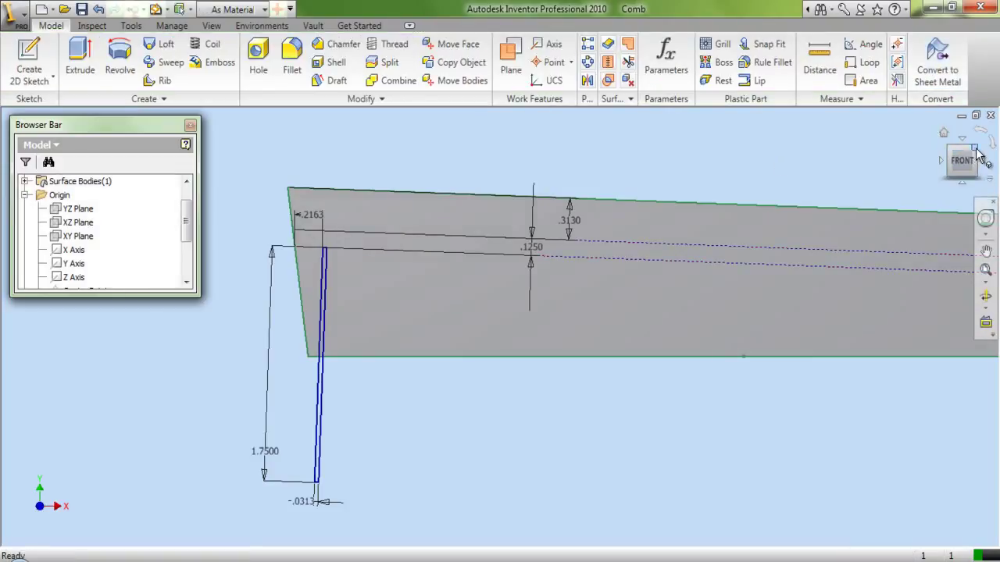
# Extrude the narrow tooth gap profile as a 5 in cut toward and through the lofted body.
pyautogui.click(976, 151)
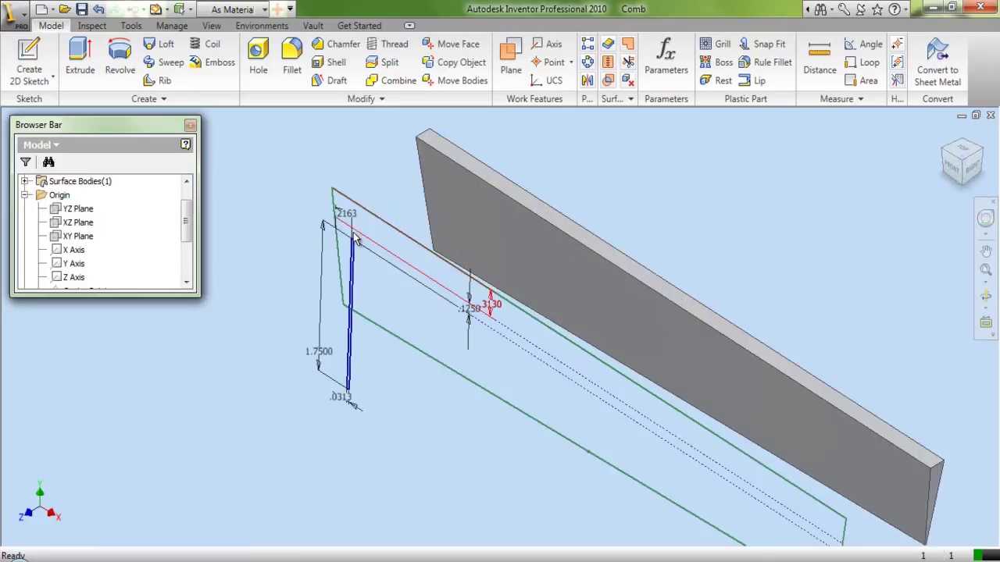
pyautogui.click(80, 59)
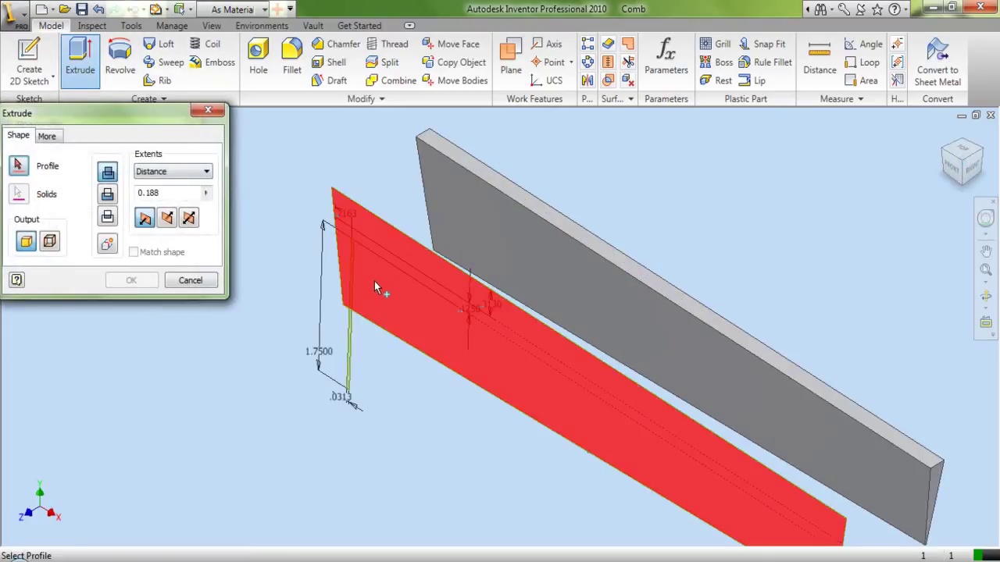
pyautogui.click(349, 270)
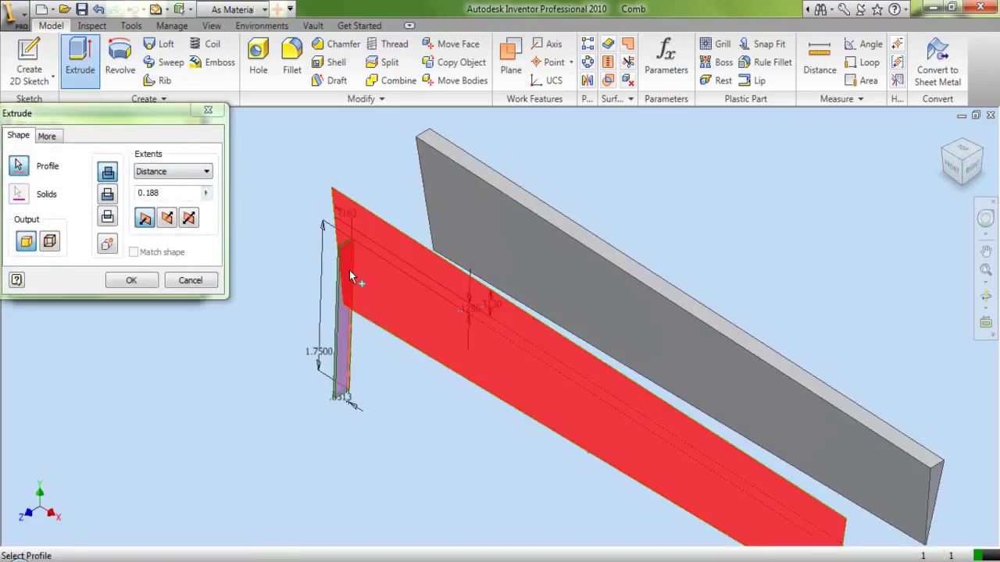
pyautogui.click(167, 218)
pyautogui.moveTo(175, 194); pyautogui.dragTo(138, 201)
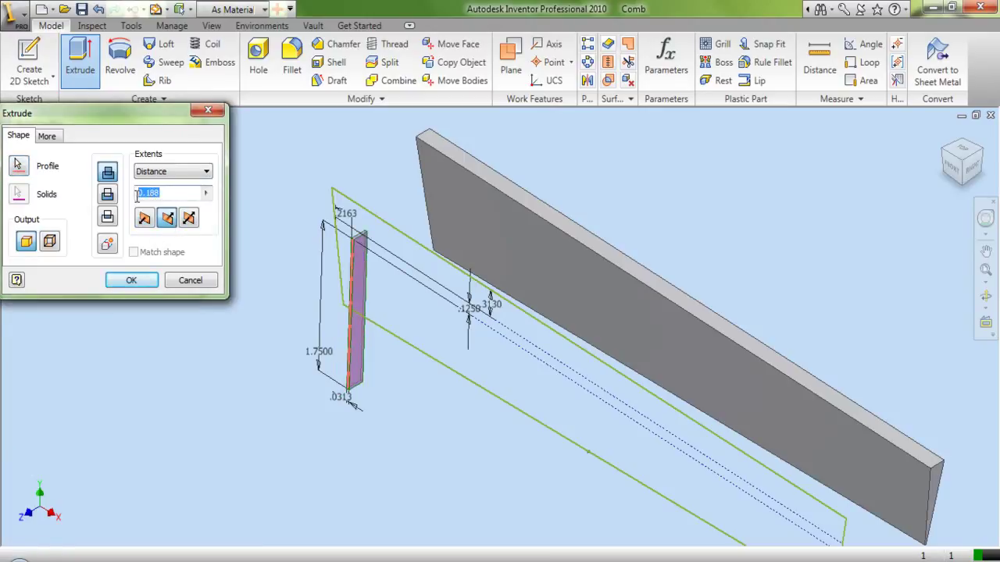
pyautogui.write('5')
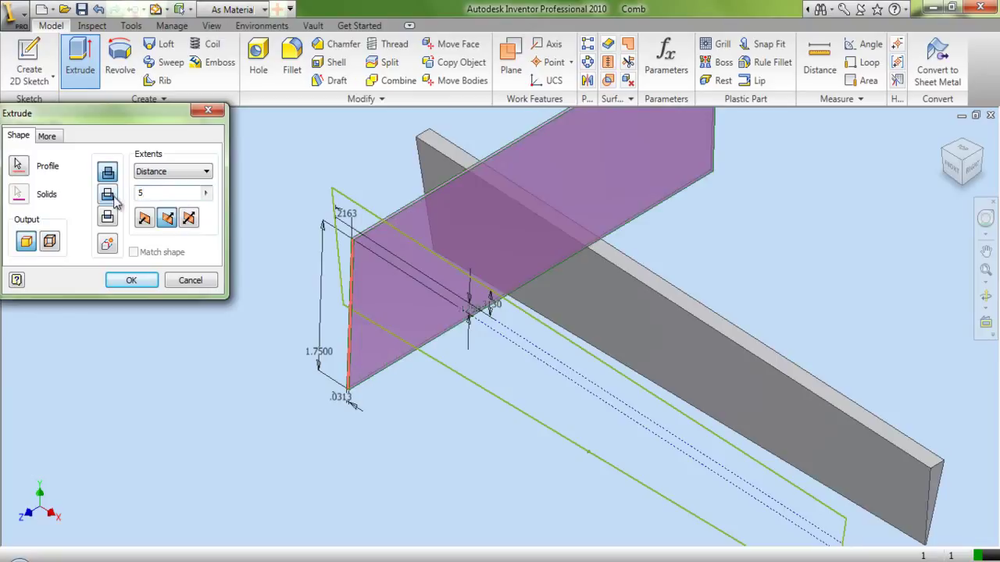
pyautogui.click(108, 194)
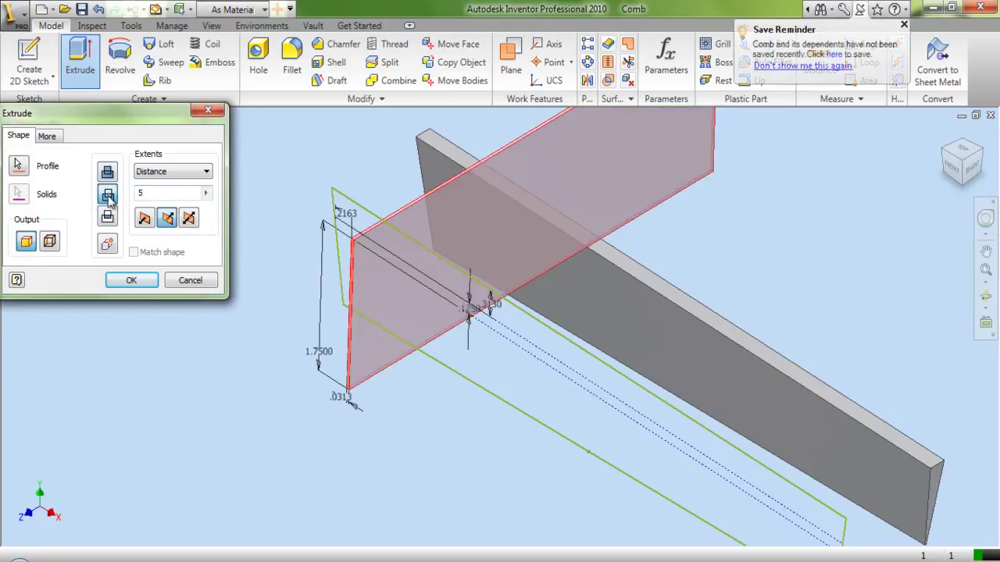
pyautogui.click(131, 281)
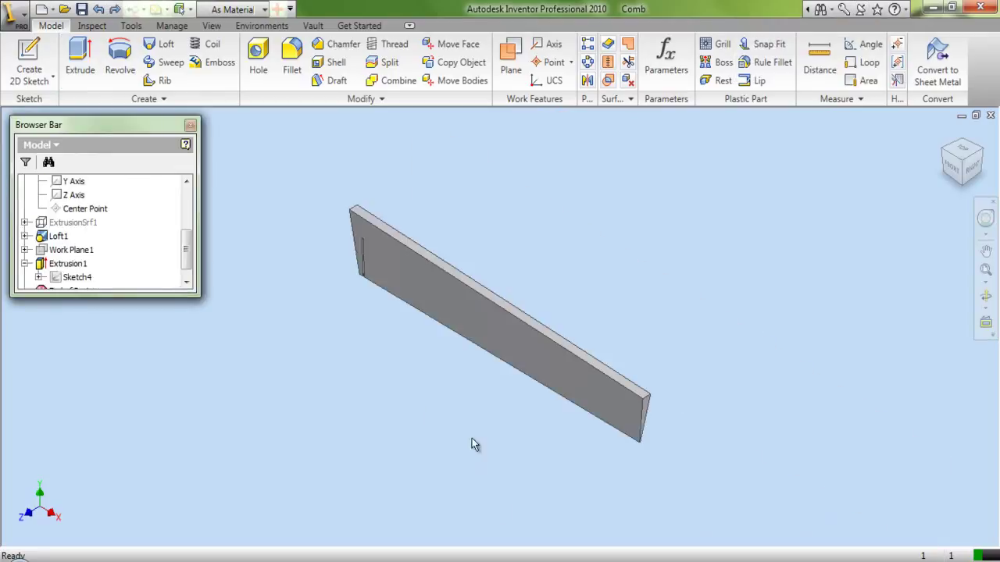
# Make Sketch4 under the tooth gap cut visible.
pyautogui.scroll(-1, 109, 278)
pyautogui.rightClick(81, 266)
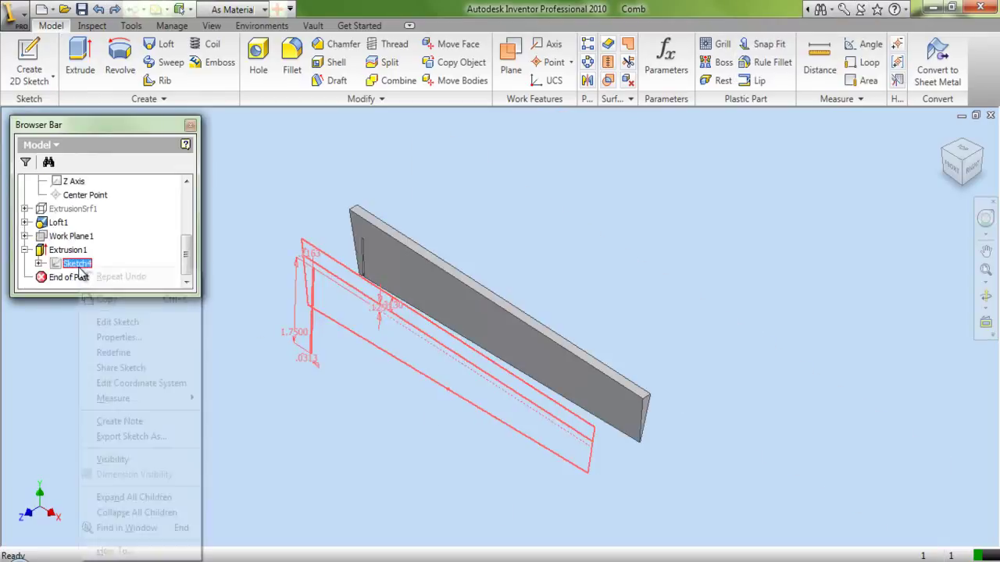
pyautogui.click(135, 461)
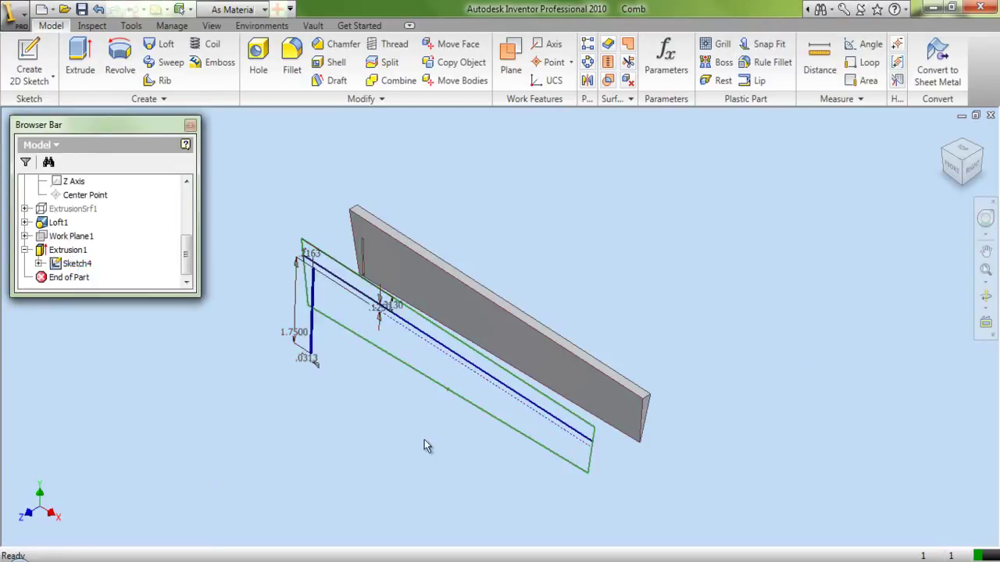
# Start a rectangular pattern of Extrusion1 with the upper offset line as Direction 1.
pyautogui.click(953, 171)
pyautogui.scroll(-5, 344, 312)
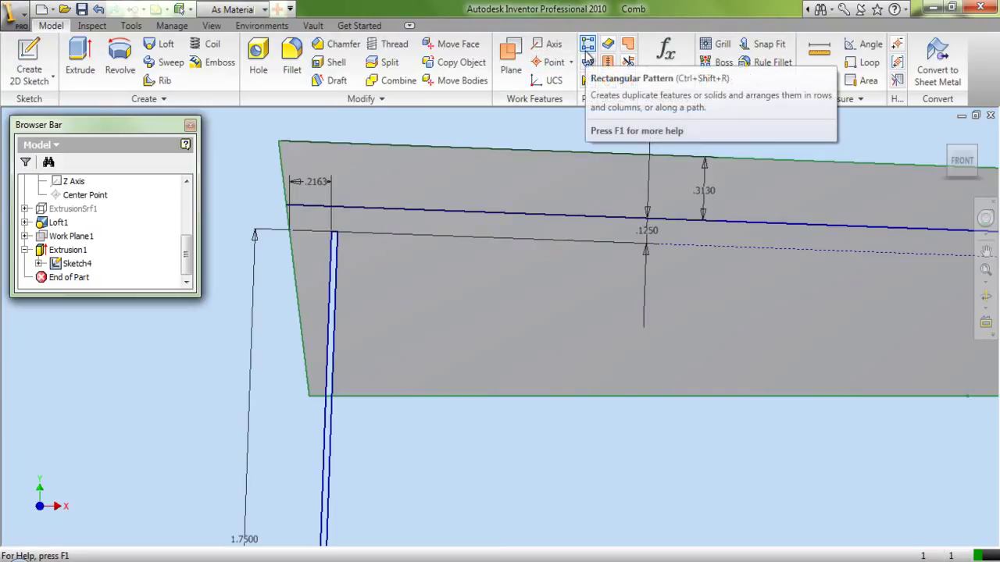
pyautogui.click(587, 46)
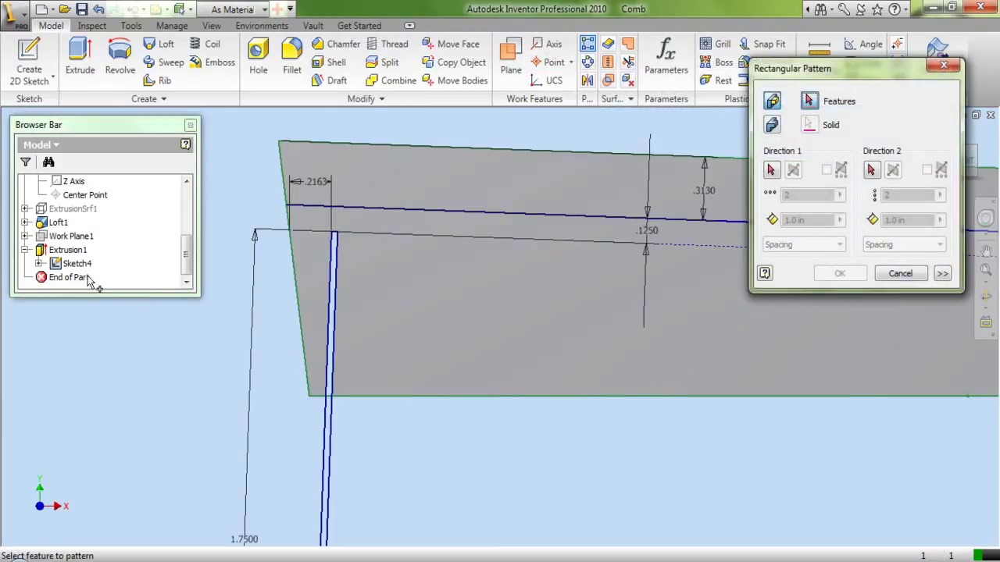
pyautogui.click(62, 250)
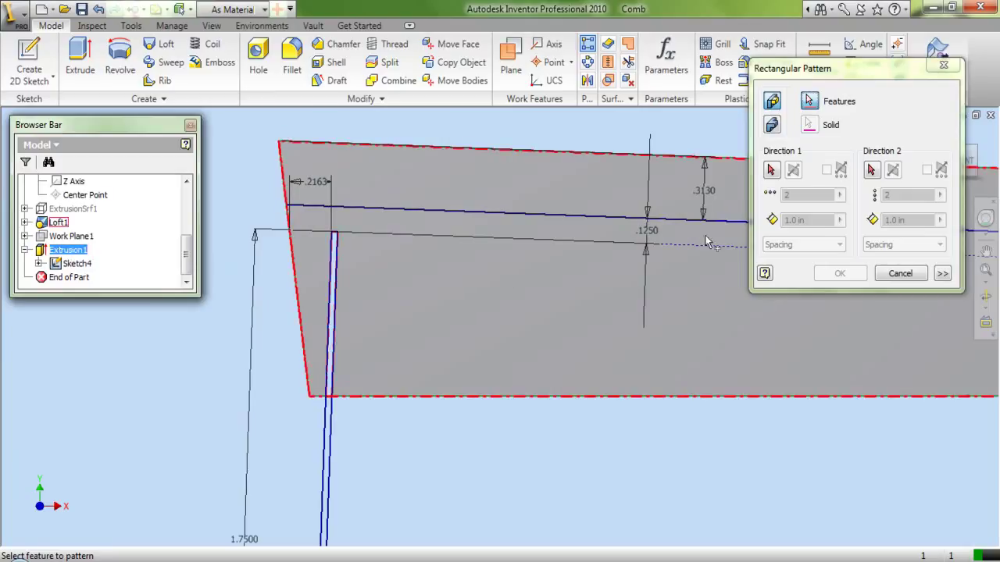
pyautogui.click(770, 171)
pyautogui.click(594, 222)
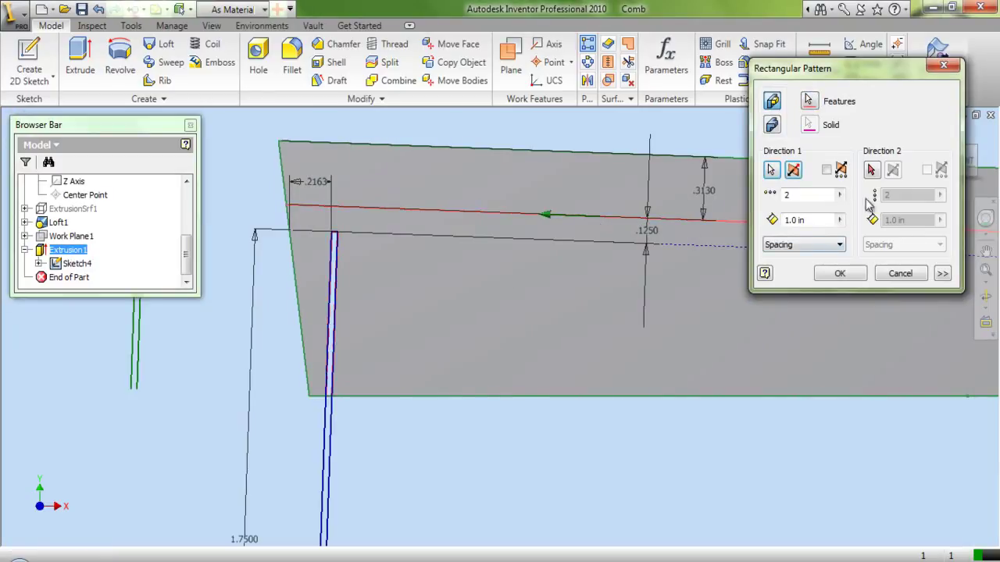
# Flip the rectangular pattern's direction so it runs along the comb and create 150 copies of the tooth cut at 0.0430 in spacing.
pyautogui.click(793, 170)
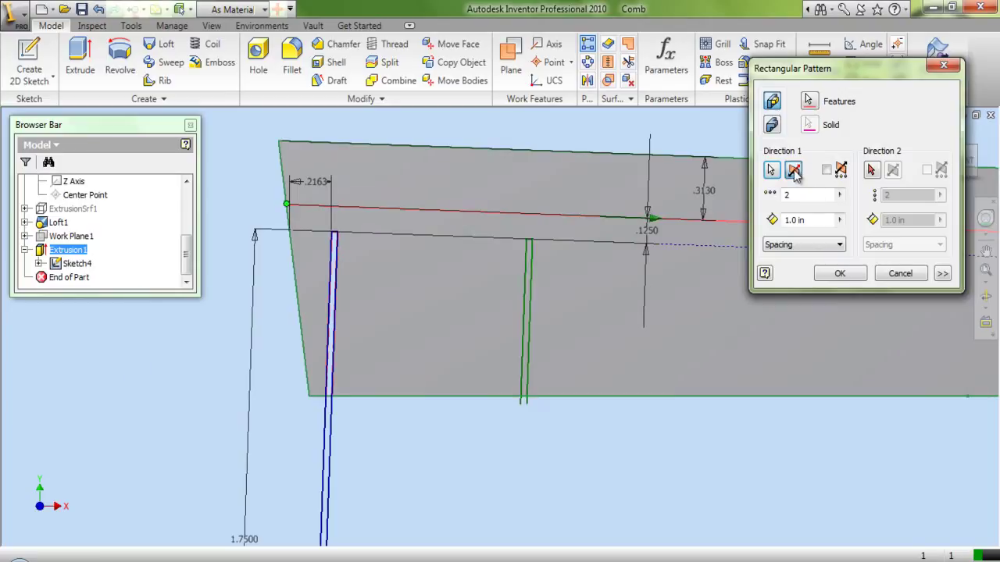
pyautogui.click(804, 195)
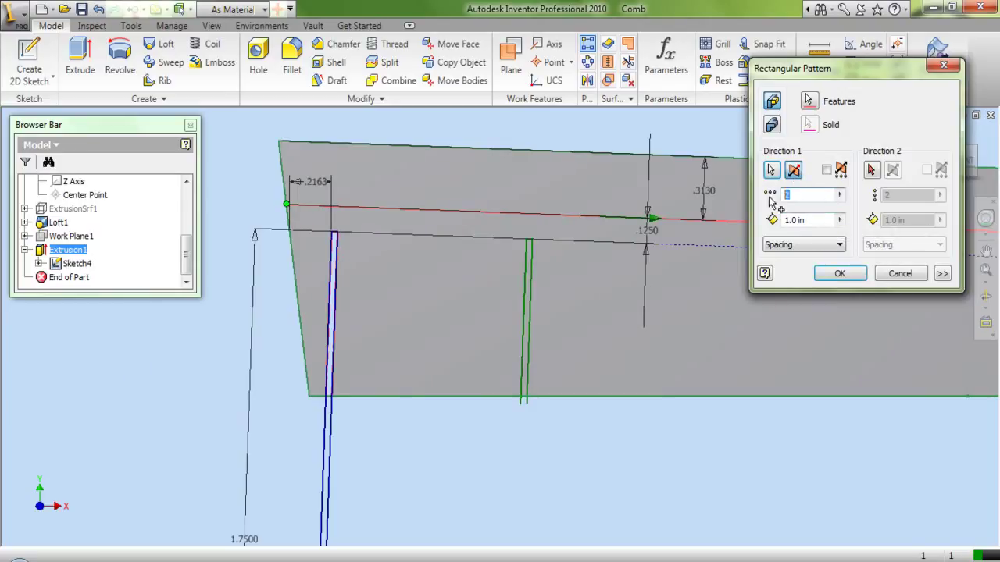
pyautogui.write('15')
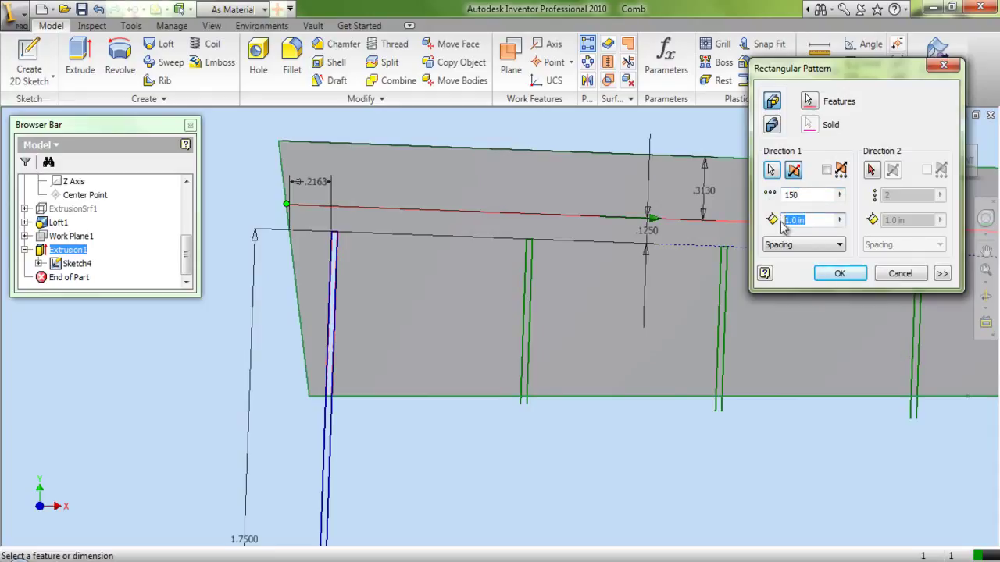
pyautogui.write('0')
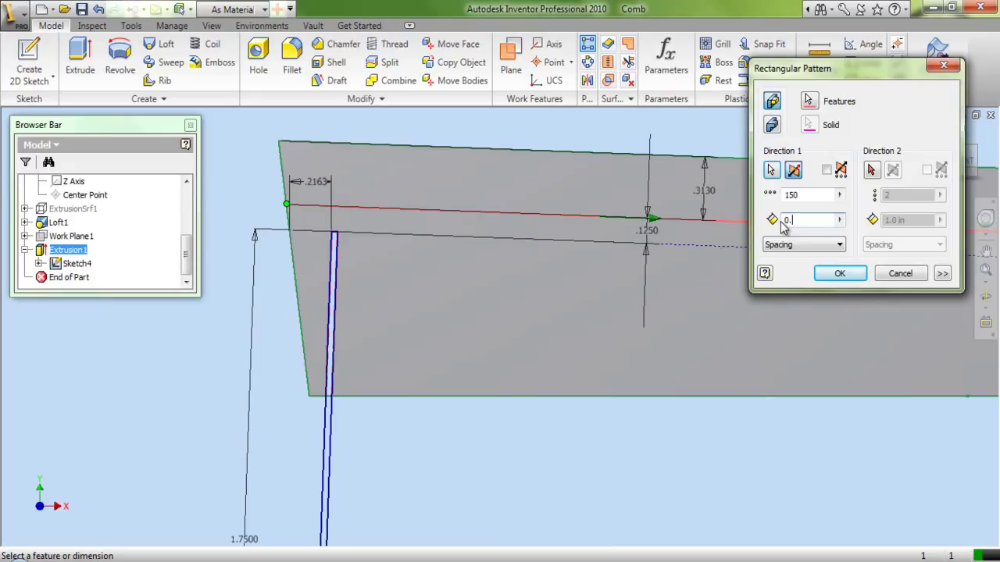
pyautogui.write('.0430')
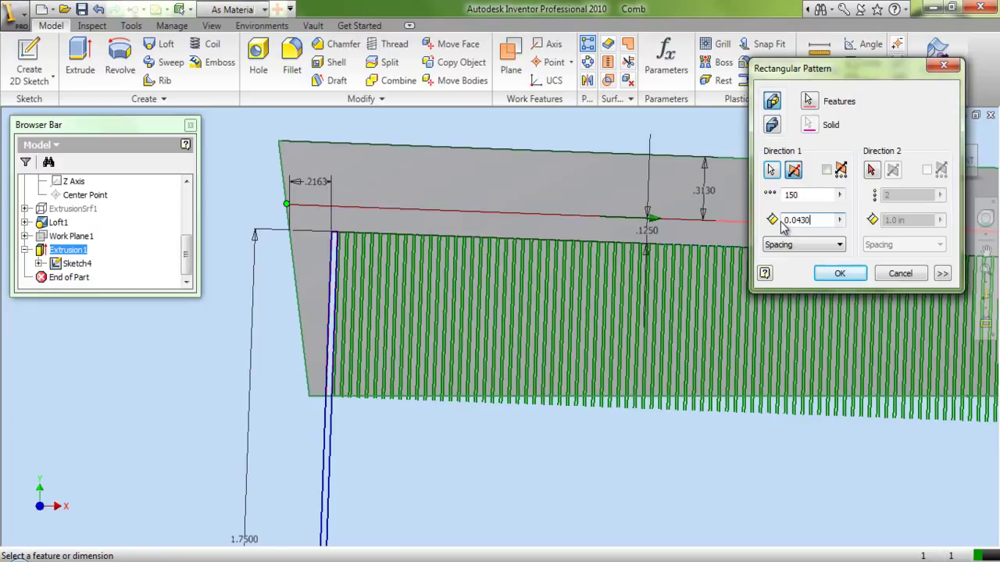
pyautogui.click(841, 280)
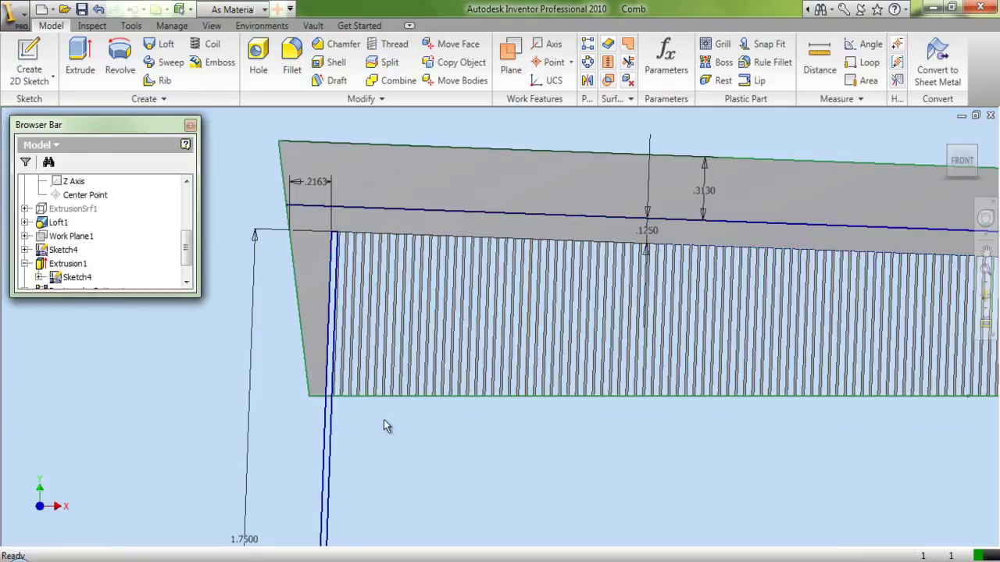
# Hide Sketch4 under the tooth-cut extrusion and save the part.
pyautogui.rightClick(83, 275)
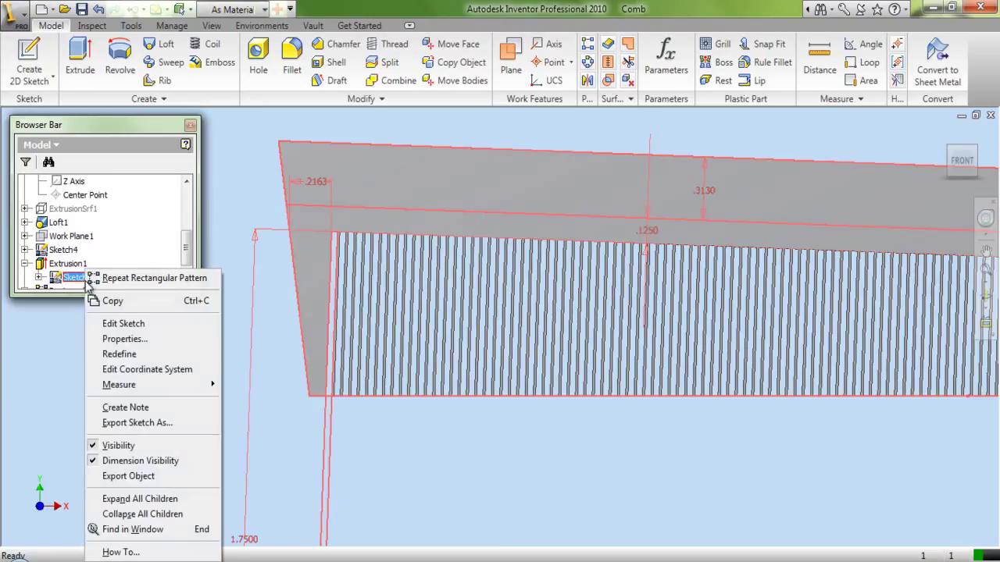
pyautogui.click(118, 450)
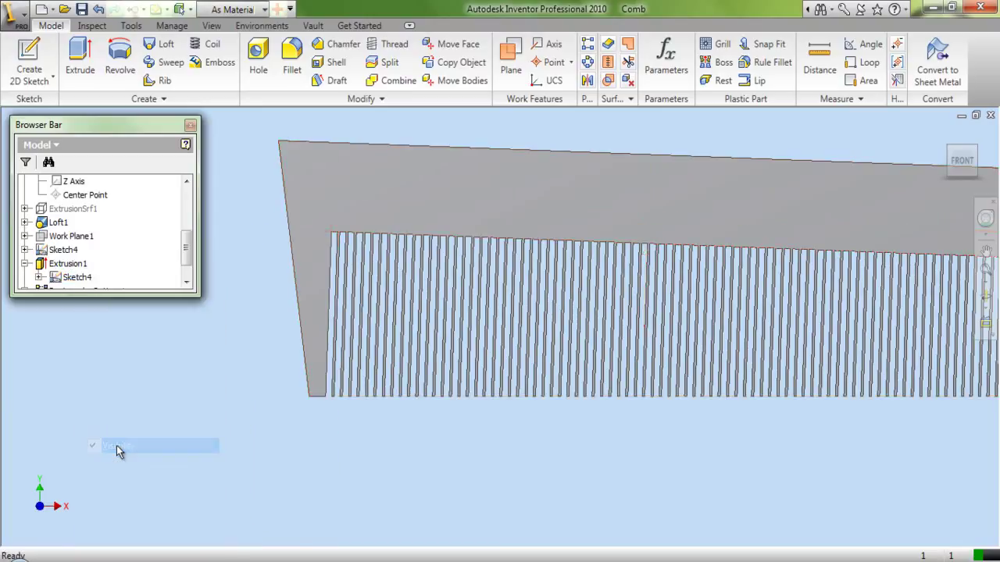
pyautogui.click(82, 9)
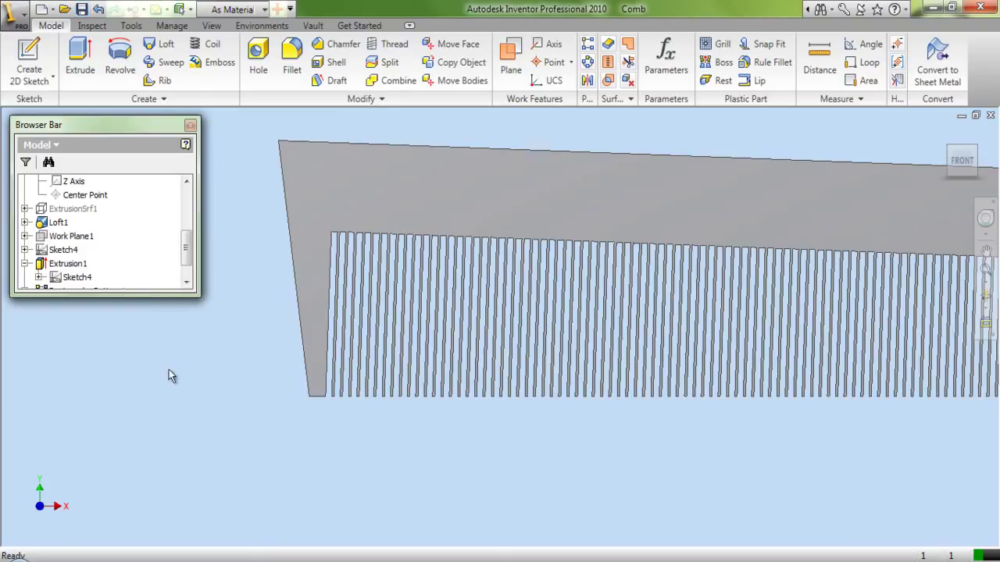
pyautogui.hotkey('ctrl', 'z')
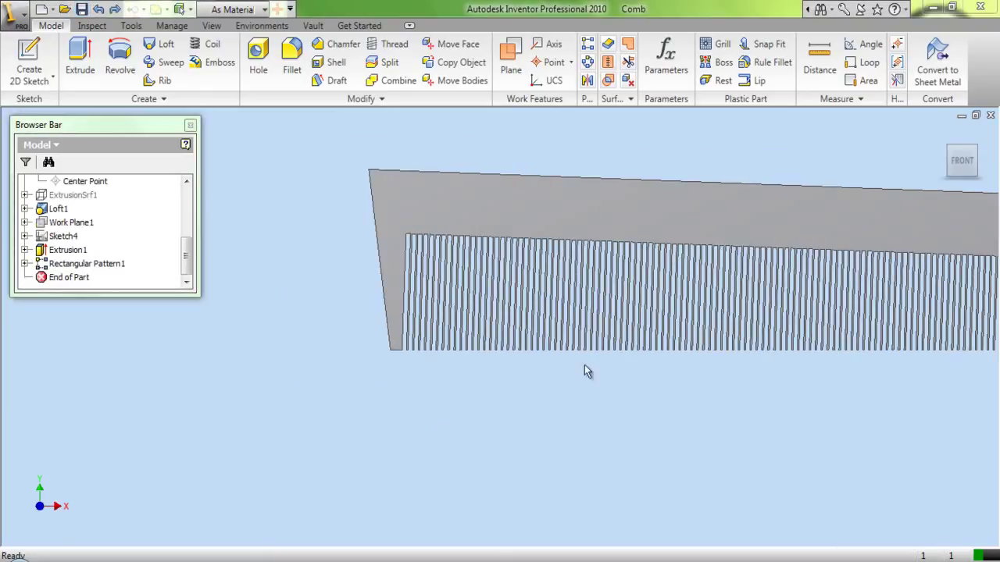
# Create a work plane on the comb's front face through the near end's upper and lower front corners and the far end's upper front corner.
pyautogui.click(944, 132)
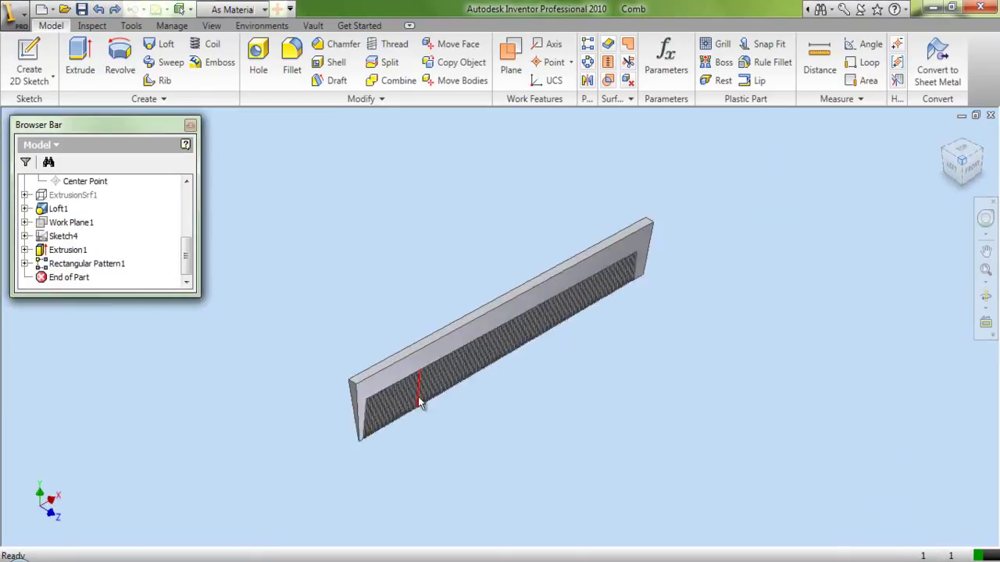
pyautogui.scroll(3, 375, 417)
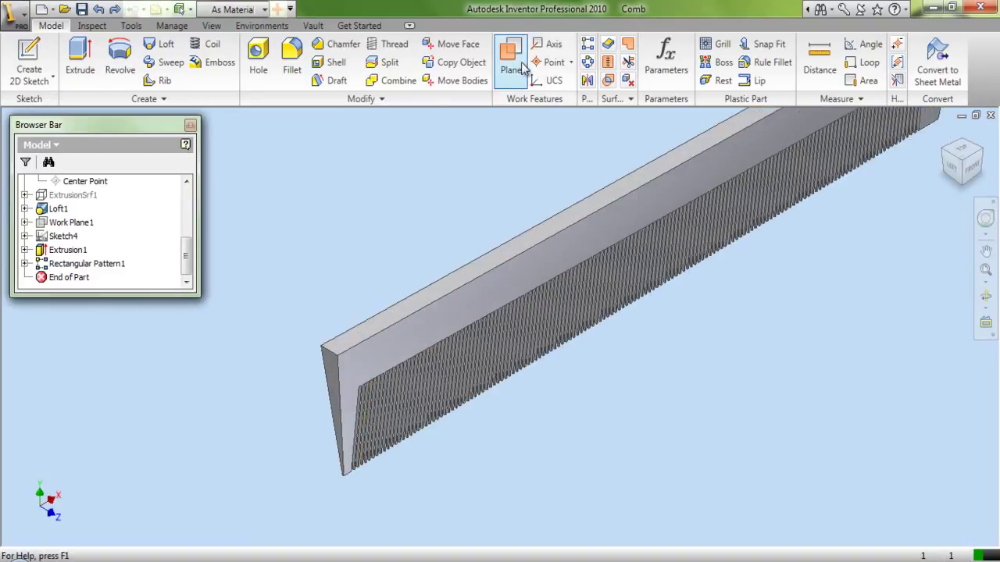
pyautogui.click(511, 67)
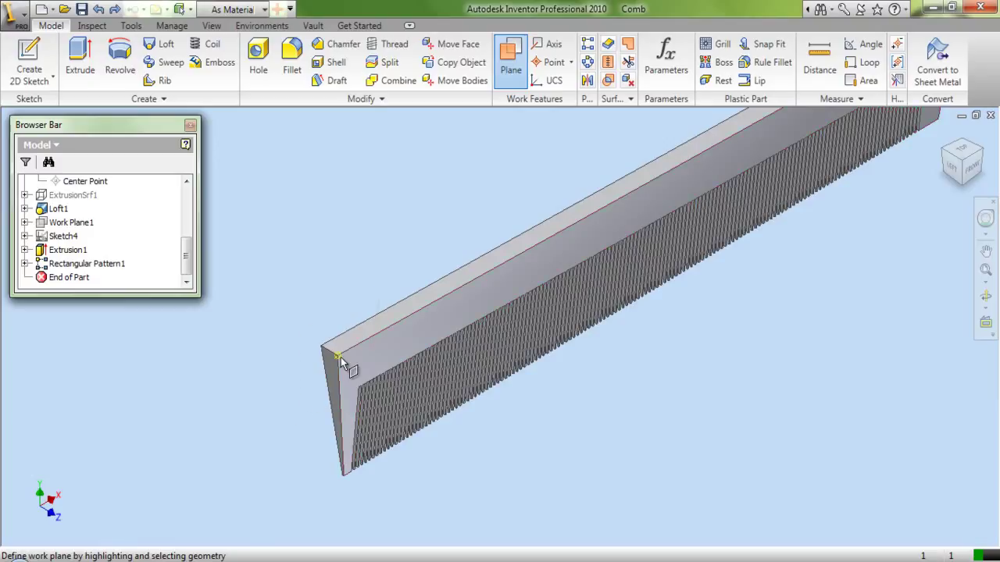
pyautogui.scroll(3, 349, 478)
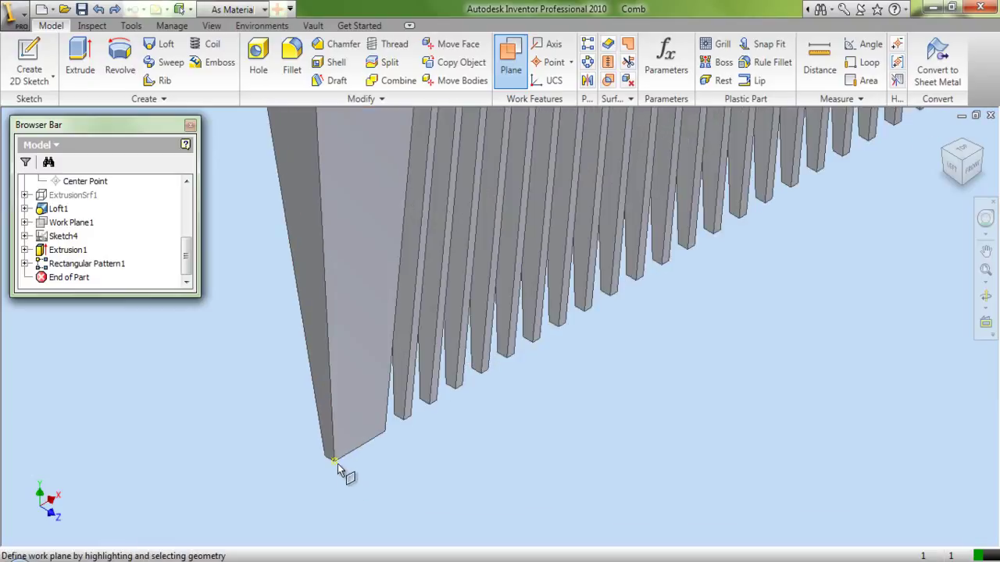
pyautogui.scroll(-5, 273, 504)
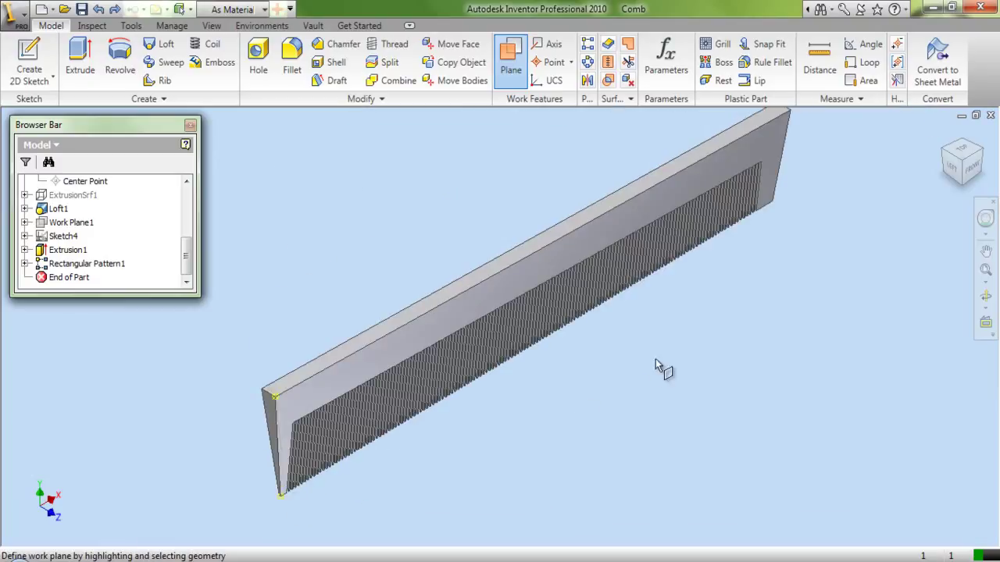
pyautogui.scroll(-3, 645, 371)
pyautogui.scroll(4, 641, 313)
pyautogui.click(647, 280)
pyautogui.click(647, 281)
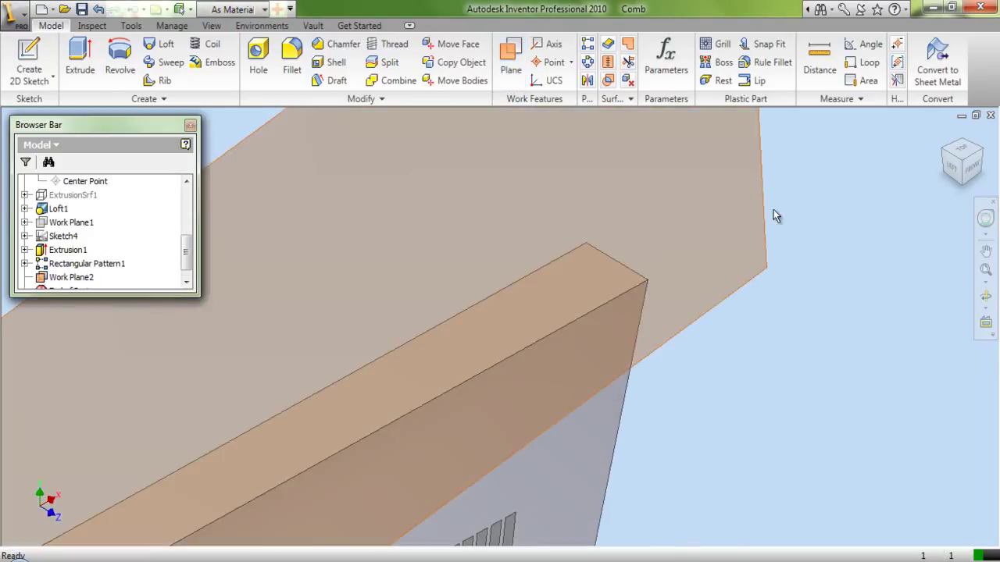
# Create a second work plane at a small negative offset from the plane on the comb's front face.
pyautogui.scroll(-2, 784, 202)
pyautogui.scroll(-3, 786, 211)
pyautogui.click(510, 58)
pyautogui.scroll(3, 495, 386)
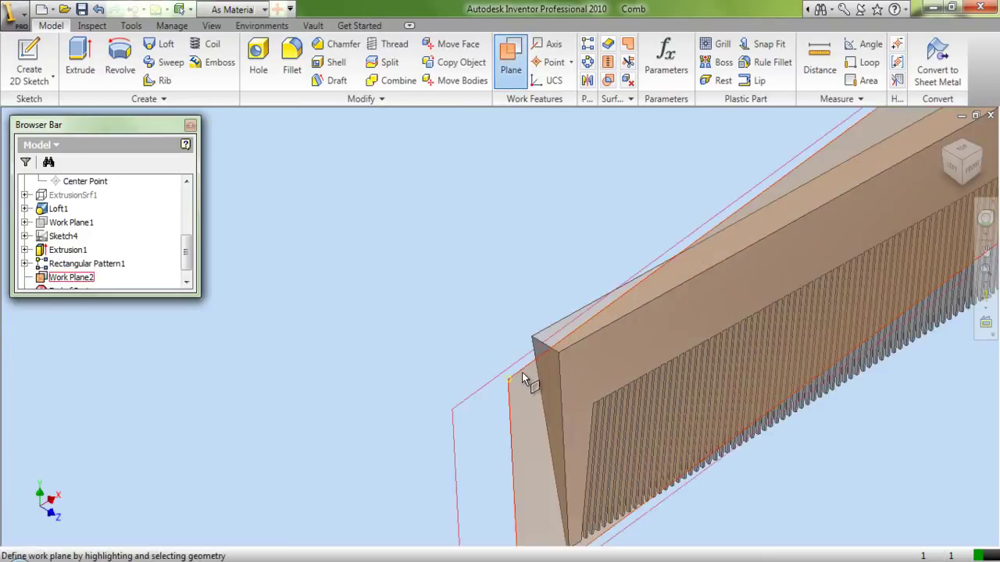
pyautogui.moveTo(529, 379); pyautogui.dragTo(497, 365)
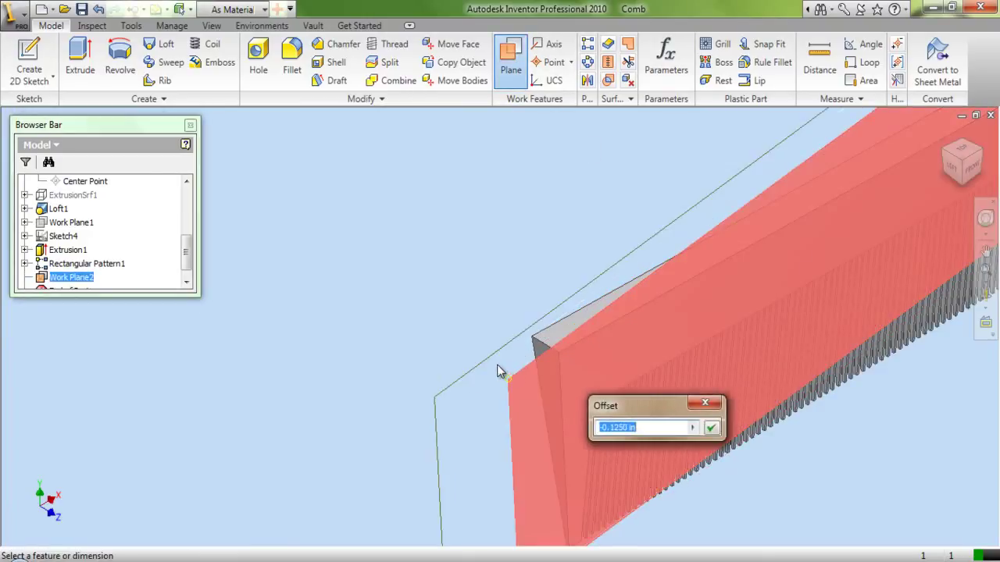
pyautogui.write('-')
pyautogui.write('1/')
pyautogui.write('8 in')
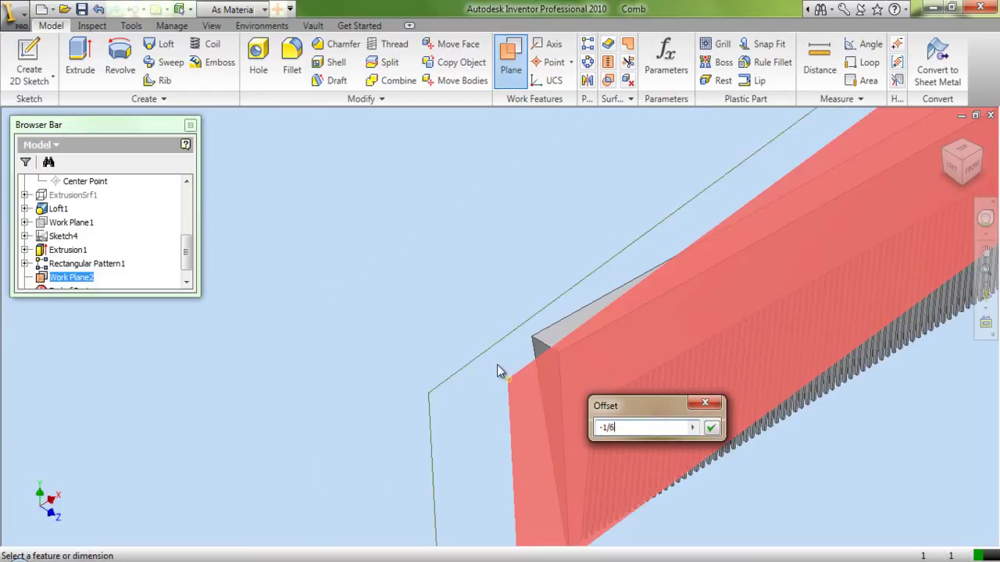
pyautogui.press('Return')
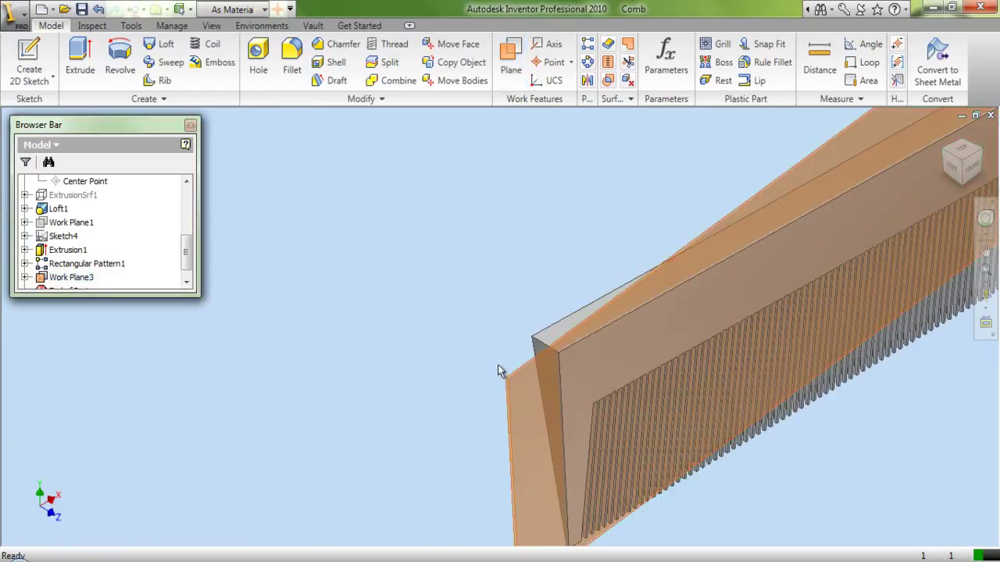
# Hide Work Plane2, nested under the offset work plane.
pyautogui.scroll(-3, 512, 386)
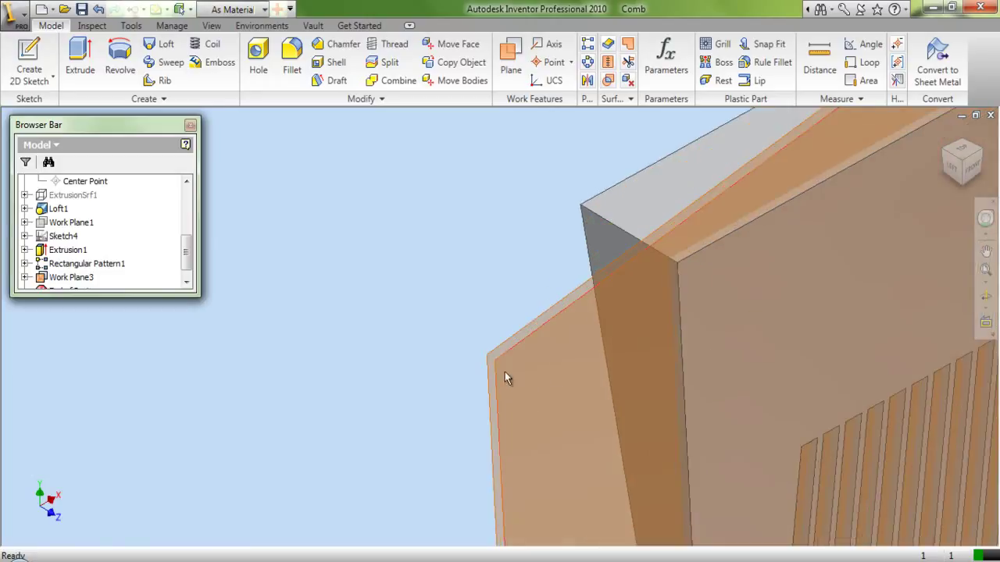
pyautogui.click(186, 281)
pyautogui.click(24, 263)
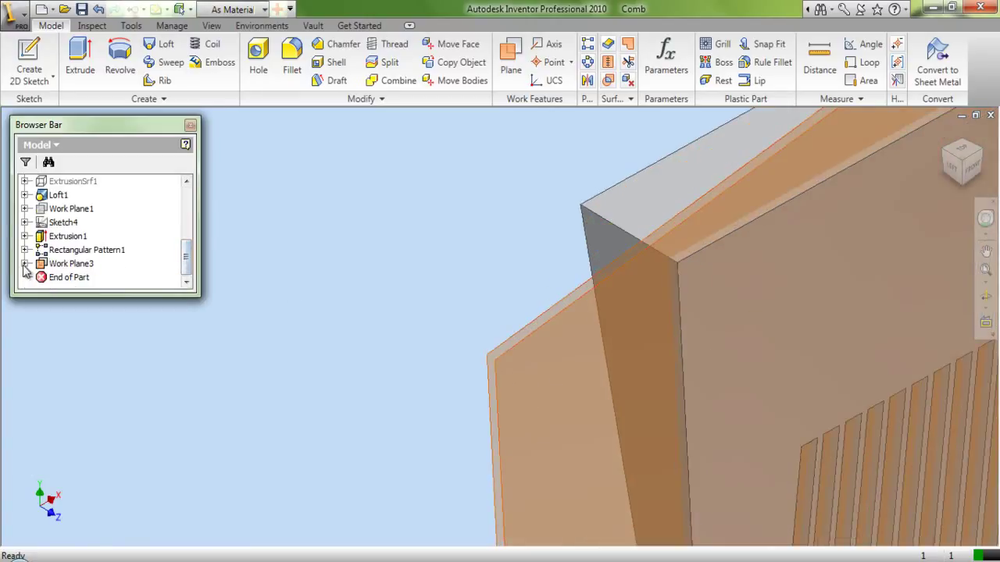
pyautogui.click(72, 278)
pyautogui.rightClick(72, 278)
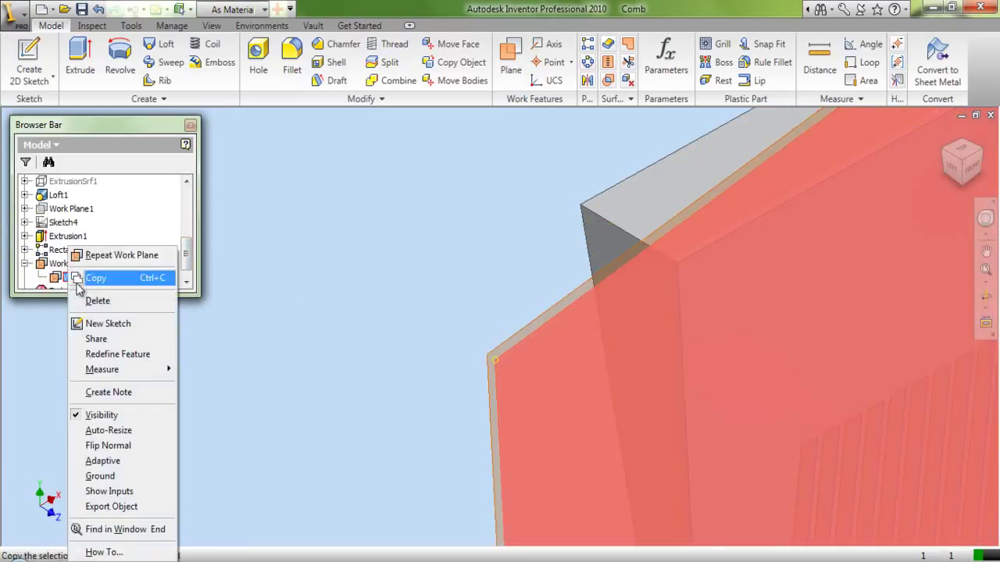
pyautogui.click(88, 414)
pyautogui.scroll(5, 352, 378)
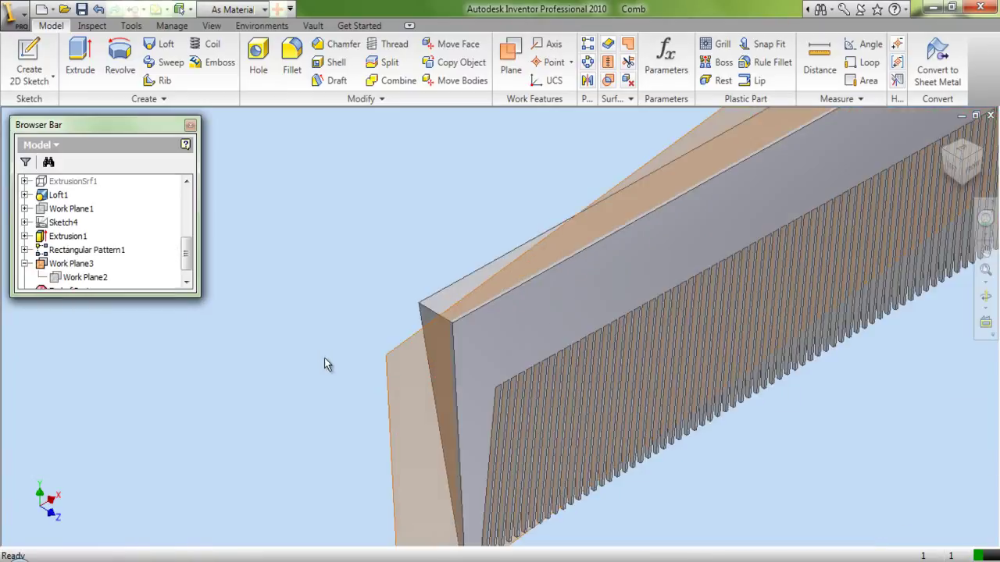
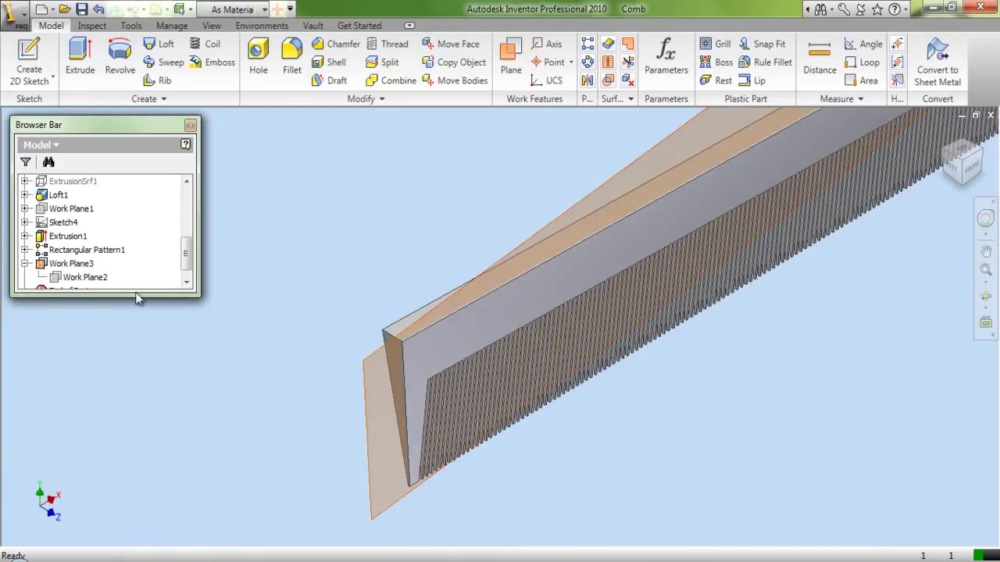
# Turn on the visibility of Sketch4 and Work Plane1.
pyautogui.scroll(-1, 108, 270)
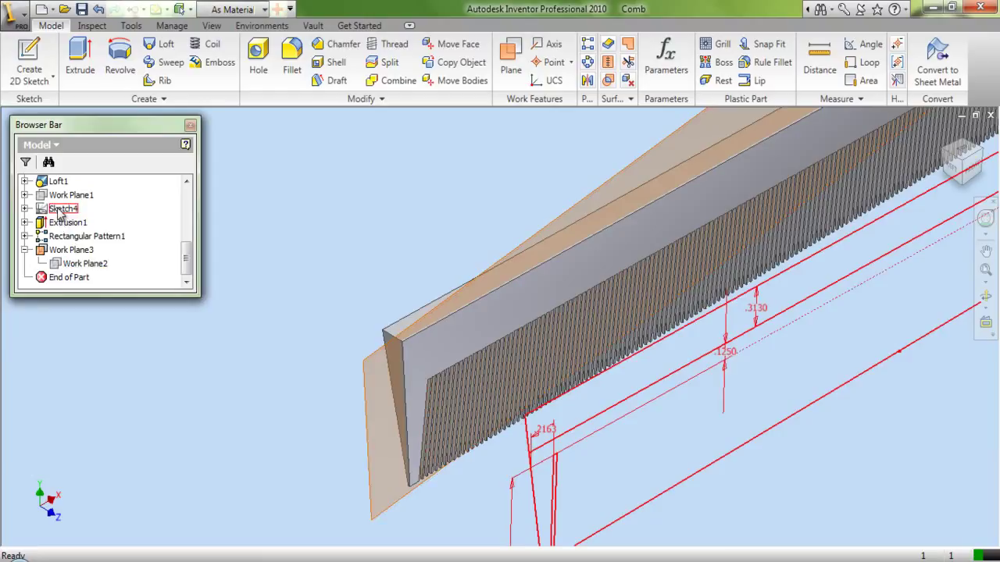
pyautogui.rightClick(60, 211)
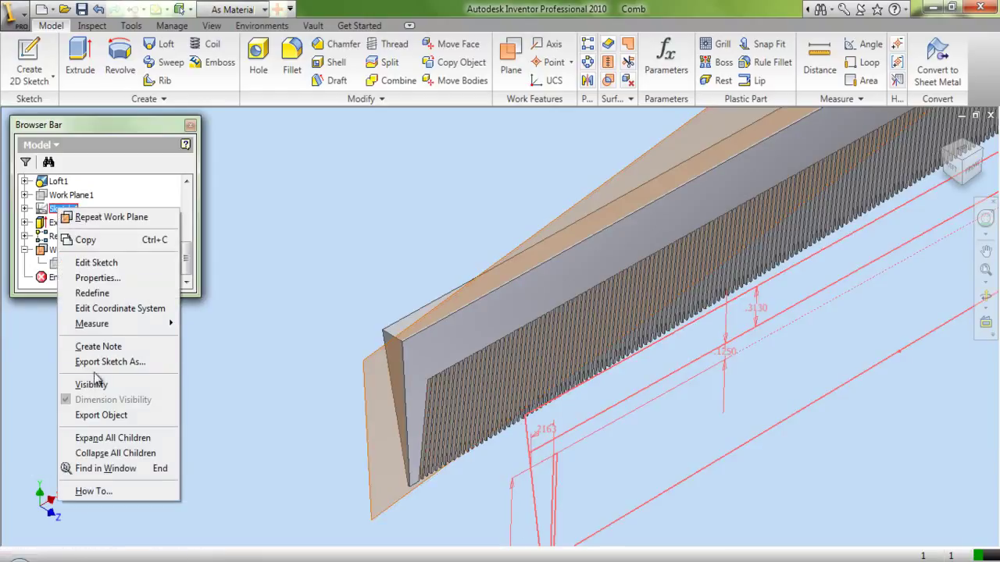
pyautogui.click(91, 384)
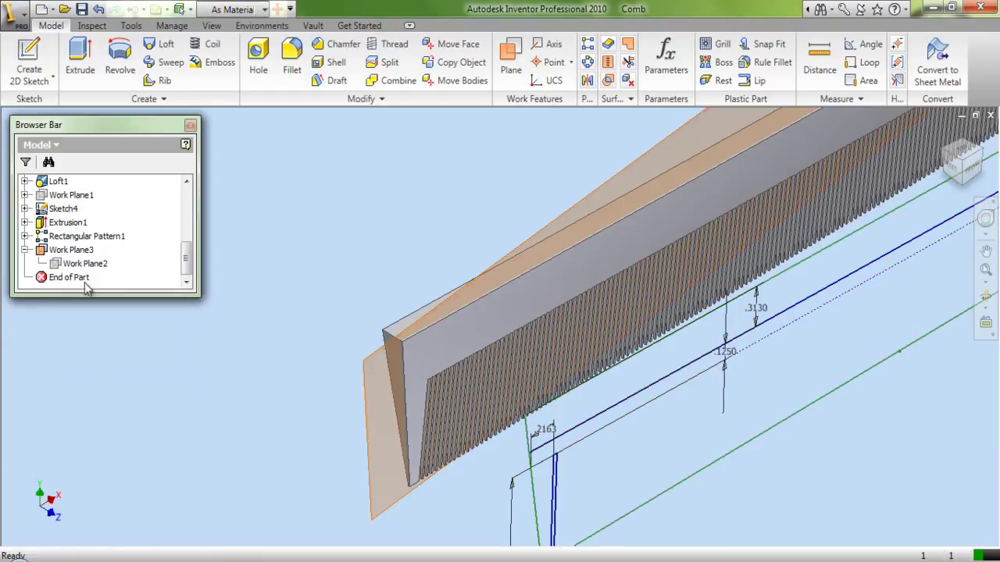
pyautogui.click(82, 198)
pyautogui.rightClick(81, 199)
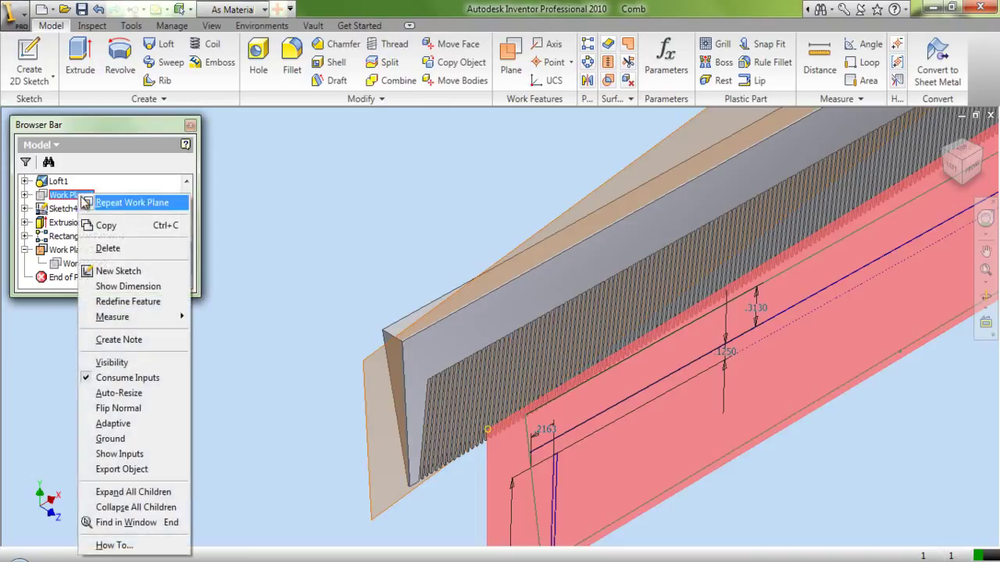
pyautogui.click(117, 362)
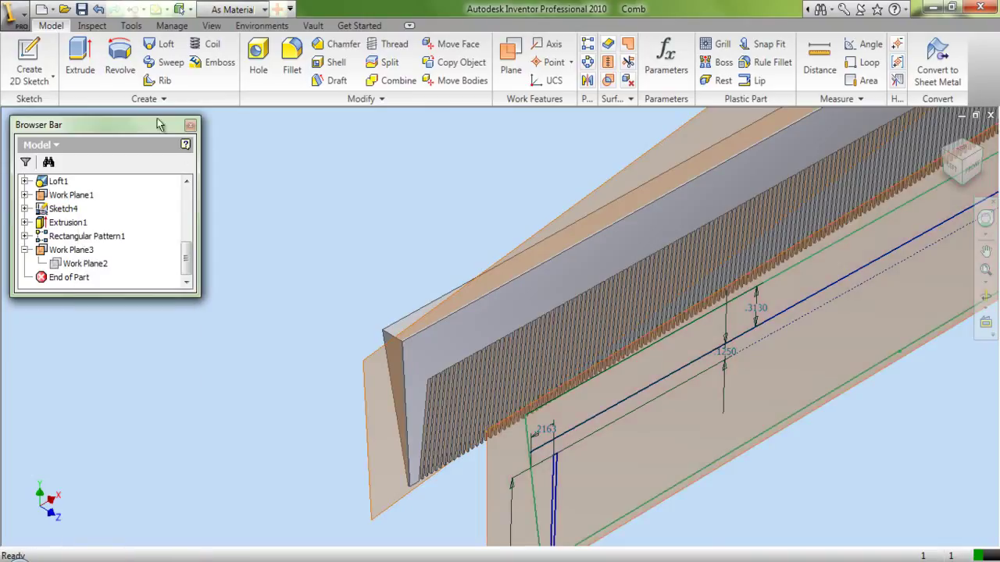
# Start a new 2D sketch on Work Plane1.
pyautogui.click(28, 63)
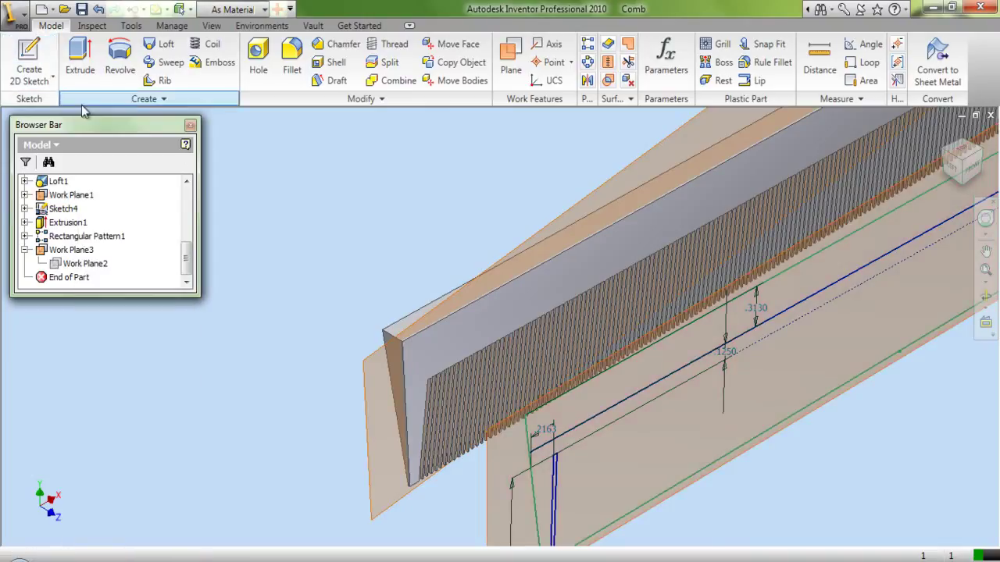
pyautogui.click(488, 454)
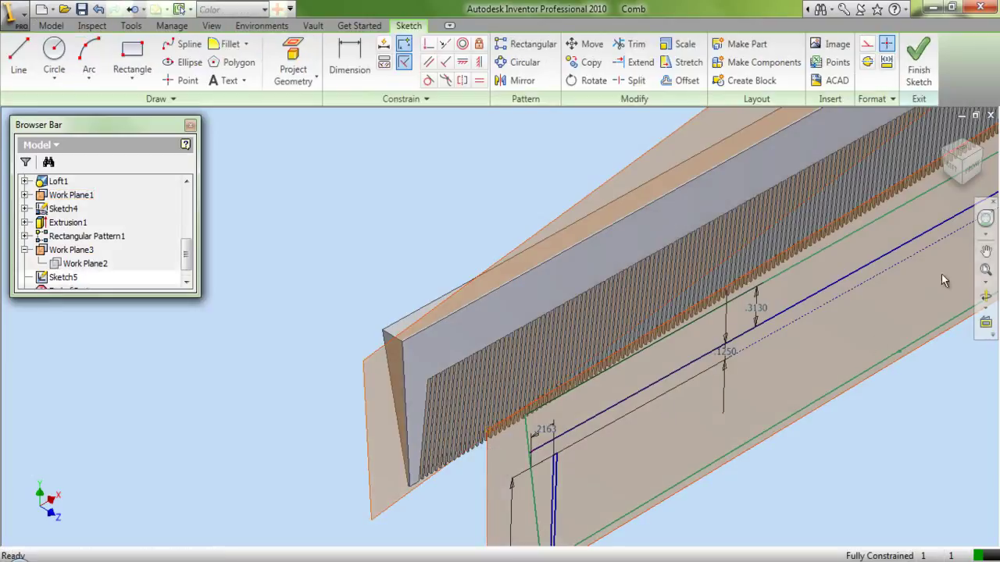
pyautogui.moveTo(963, 165); pyautogui.dragTo(797, 218)
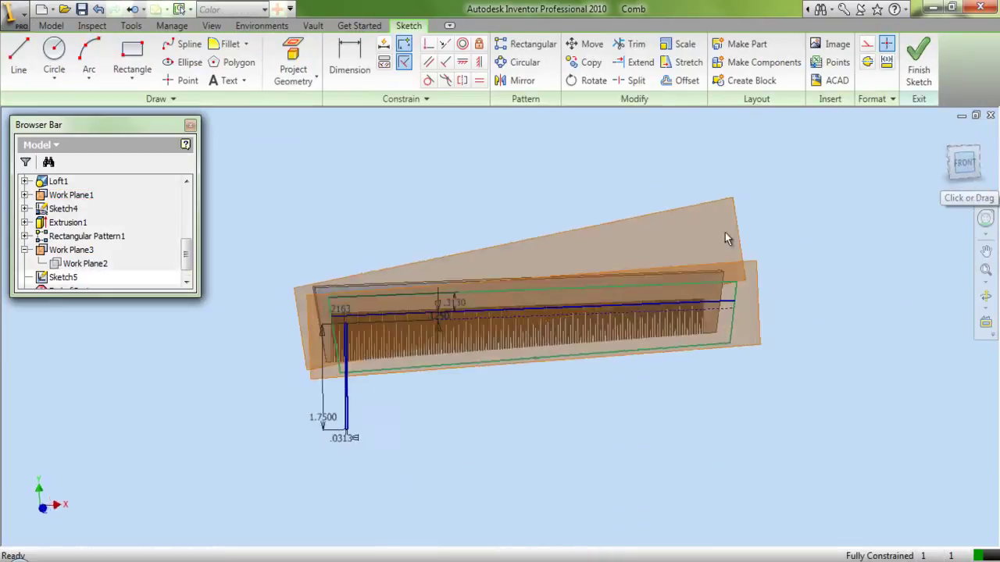
pyautogui.scroll(3, 389, 316)
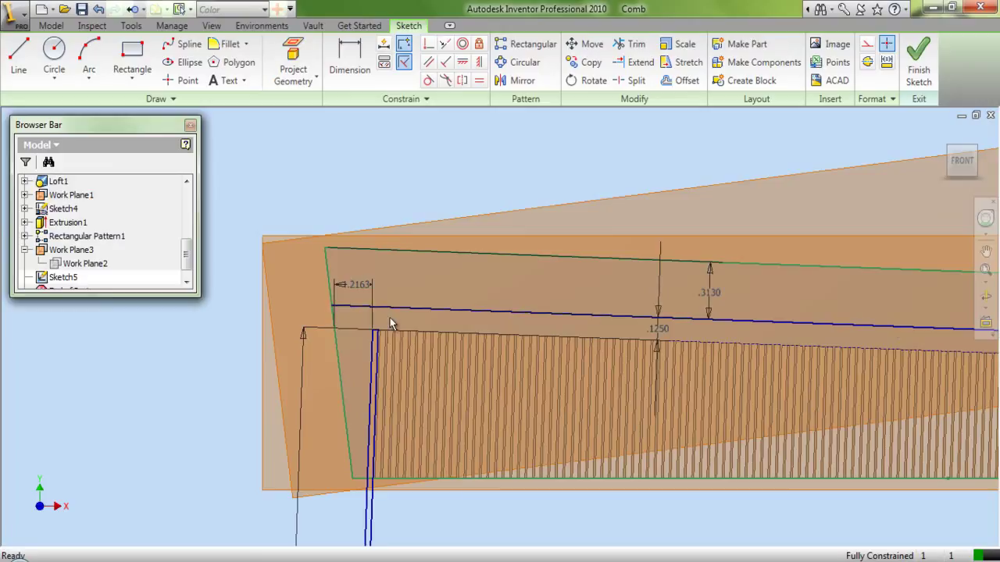
pyautogui.scroll(3, 389, 316)
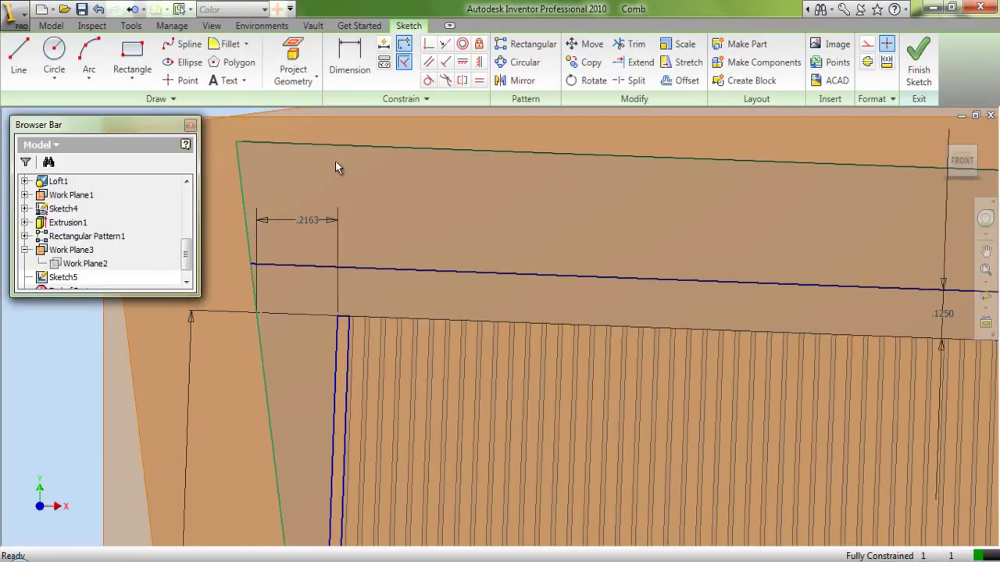
# Project the long sloped line above the teeth and both side lines of the first tooth slot as construction geometry.
pyautogui.click(867, 45)
pyautogui.click(292, 59)
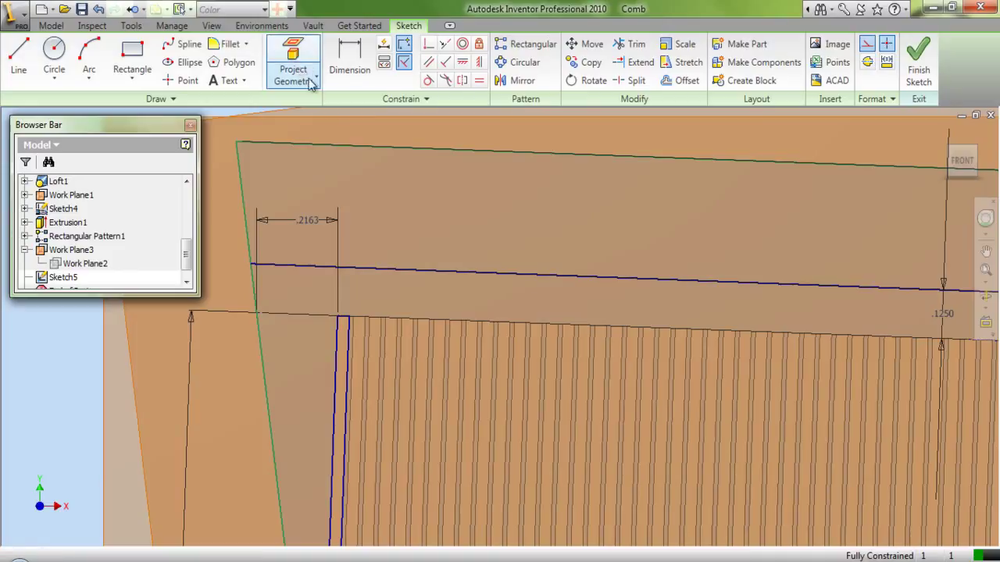
pyautogui.click(388, 271)
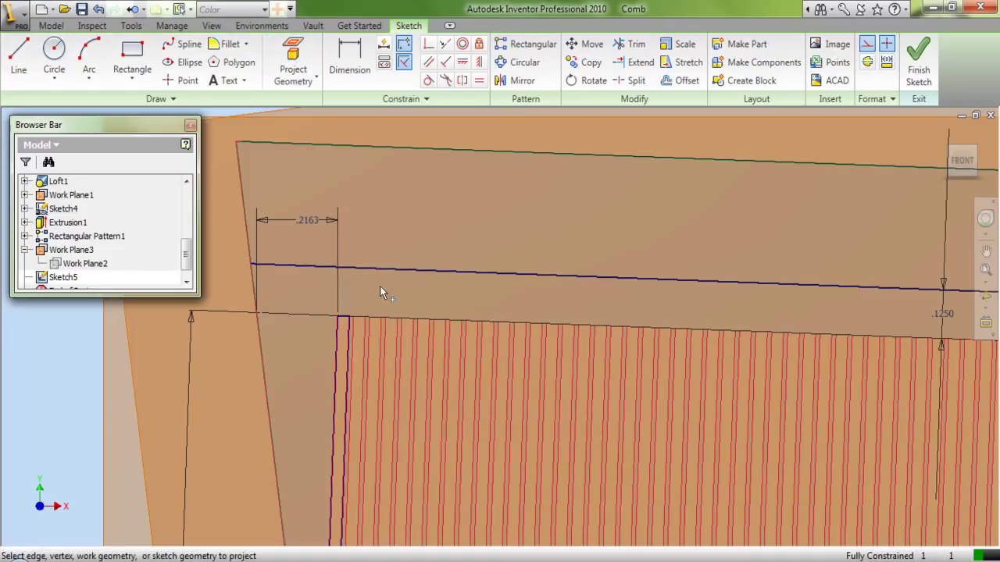
pyautogui.click(336, 336)
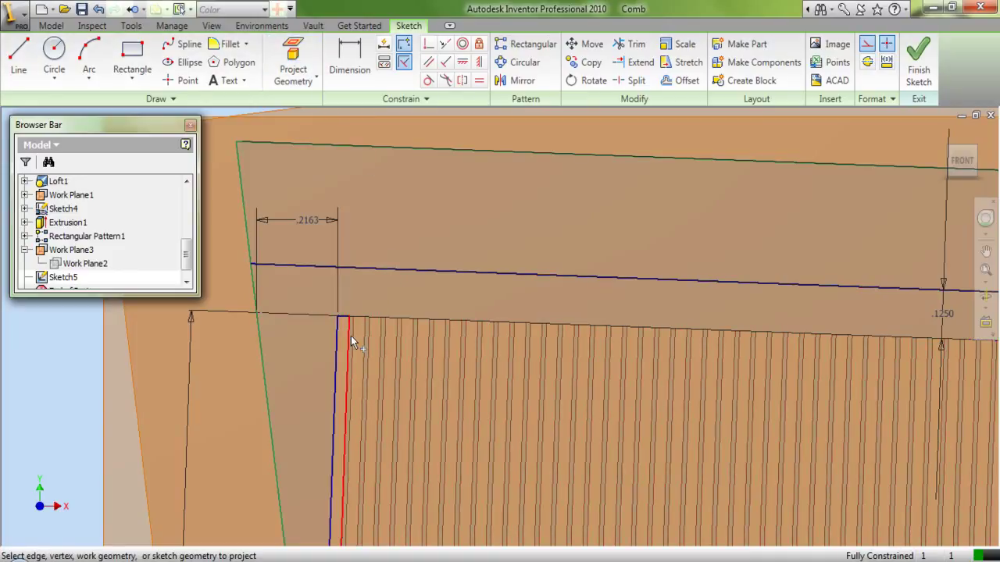
pyautogui.rightClick(376, 285)
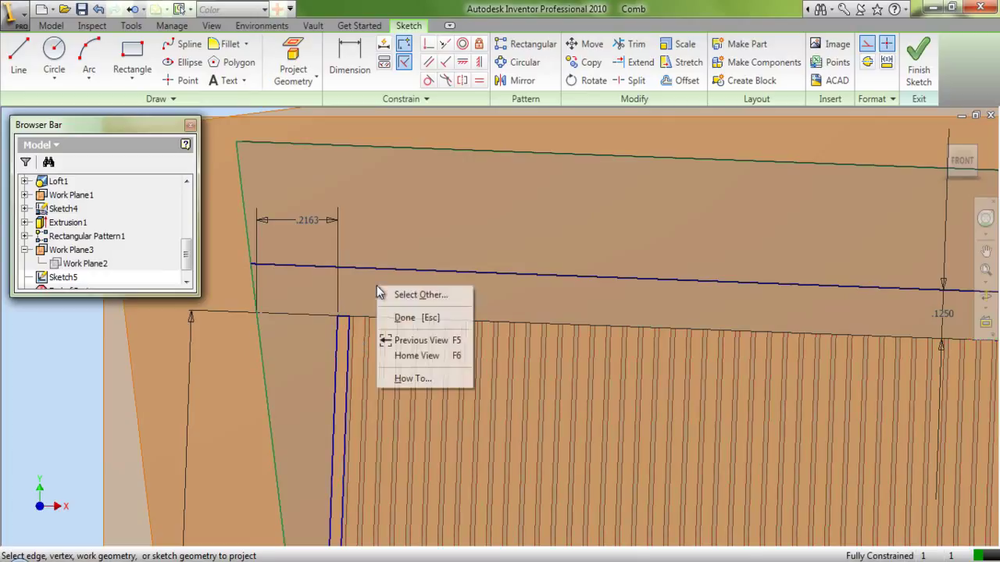
pyautogui.click(415, 317)
pyautogui.click(867, 44)
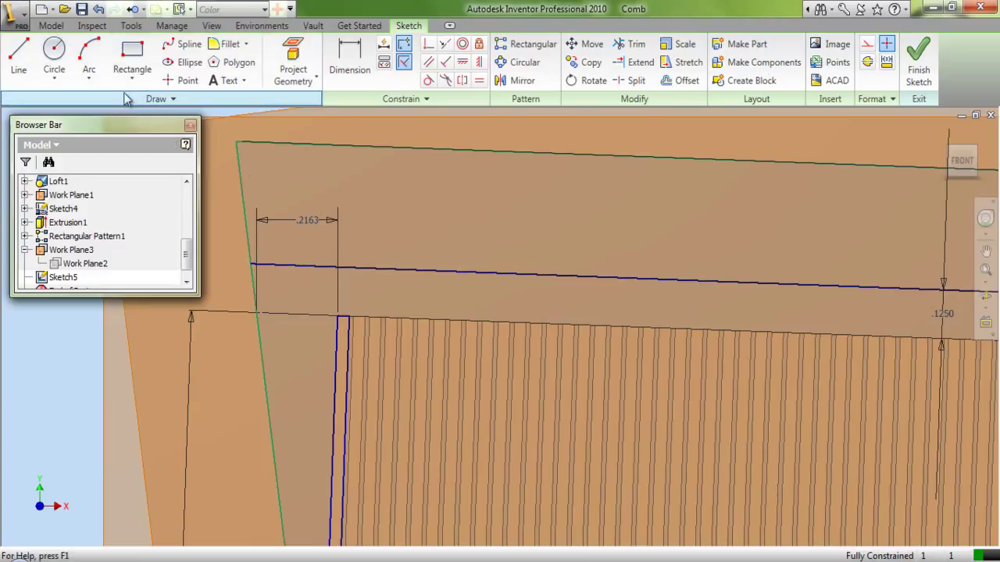
# Sketch two short slanted lines, each starting on one of the slot's projected side lines and ending above the slot's upper end.
pyautogui.click(17, 56)
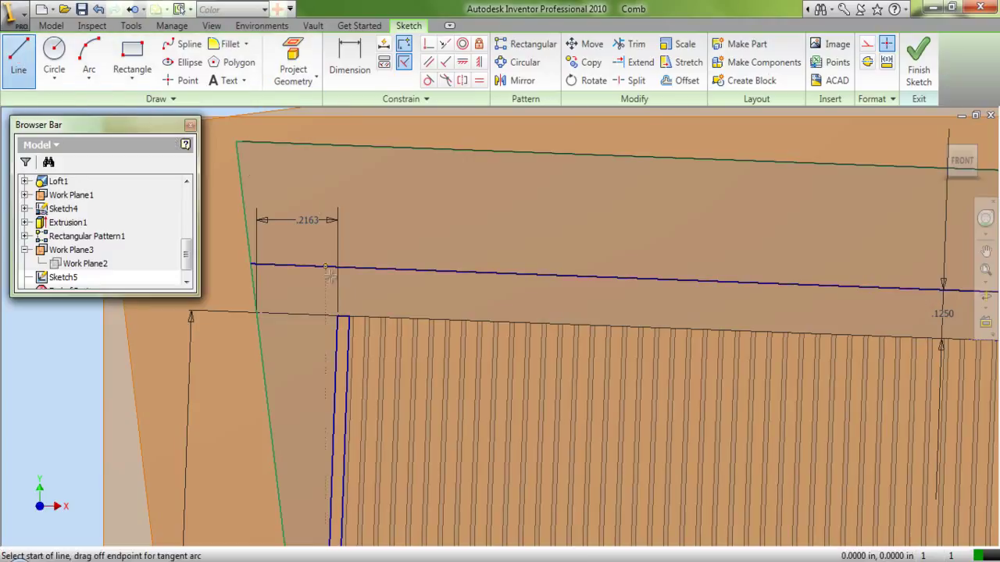
pyautogui.click(335, 352)
pyautogui.click(344, 293)
pyautogui.rightClick(361, 285)
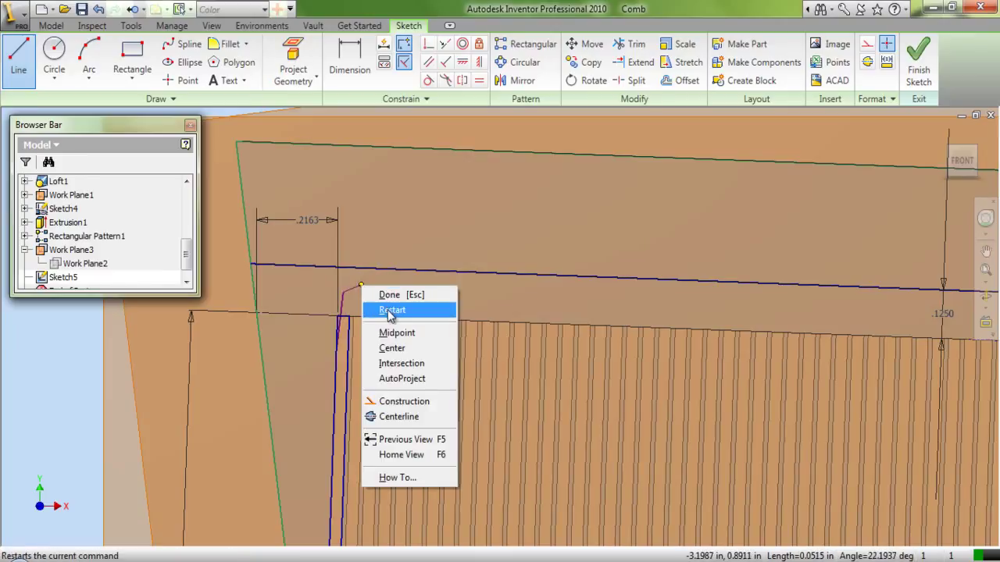
pyautogui.click(390, 311)
pyautogui.scroll(3, 349, 327)
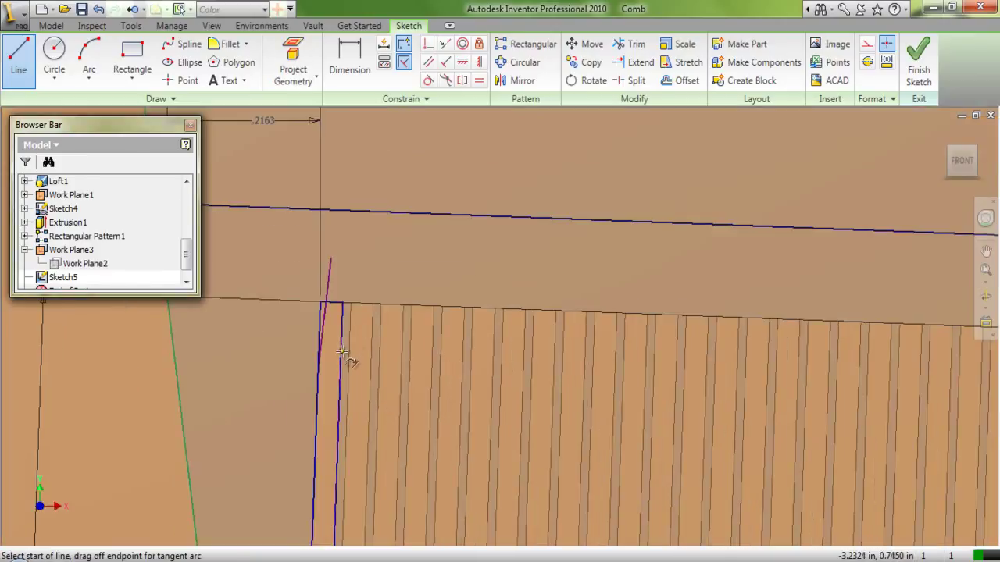
pyautogui.click(342, 348)
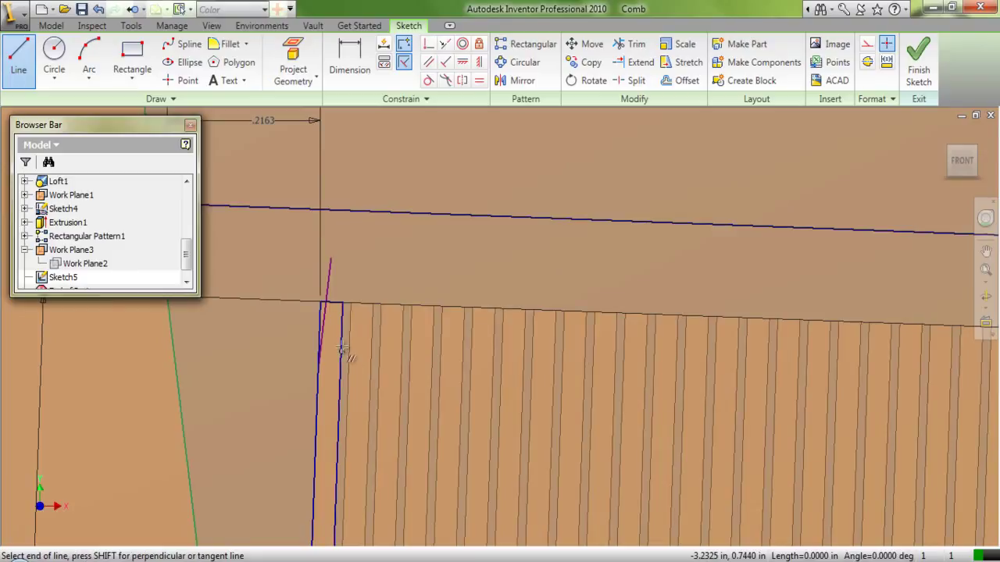
pyautogui.click(355, 266)
pyautogui.rightClick(367, 245)
pyautogui.click(388, 255)
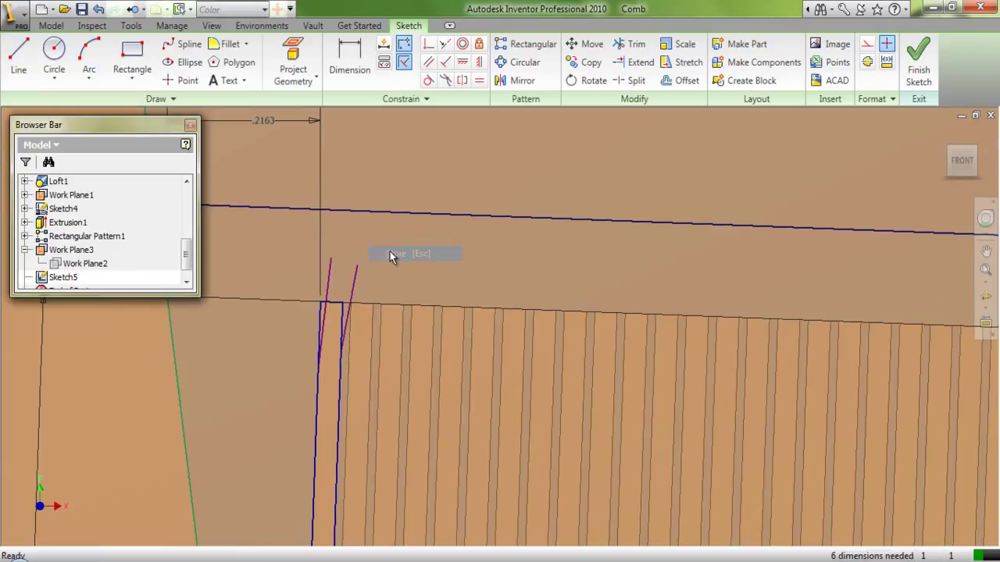
# Constrain each short line parallel to the slot side line it starts on.
pyautogui.click(425, 82)
pyautogui.click(323, 327)
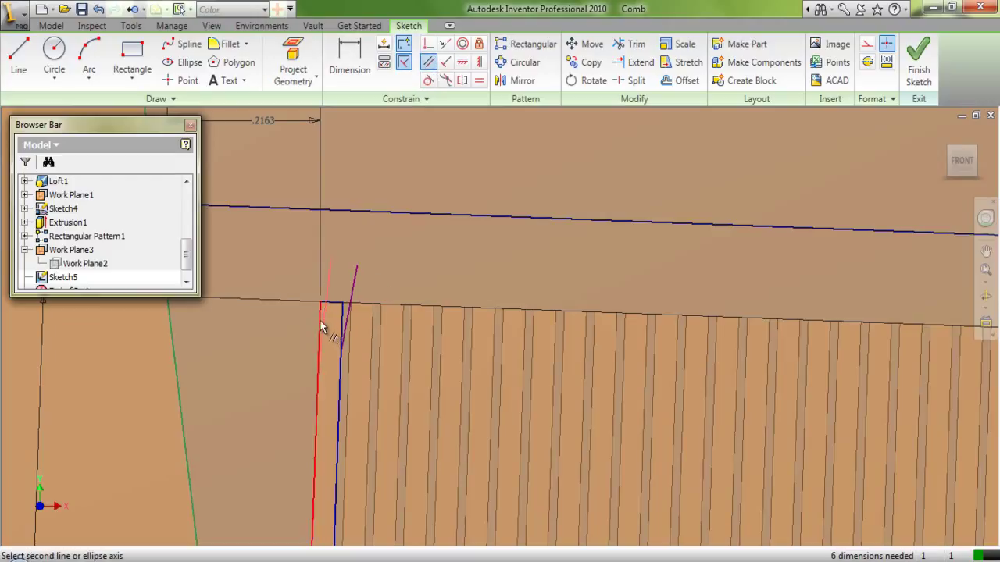
pyautogui.click(335, 328)
pyautogui.click(350, 313)
pyautogui.click(343, 311)
pyautogui.rightClick(365, 246)
pyautogui.click(383, 250)
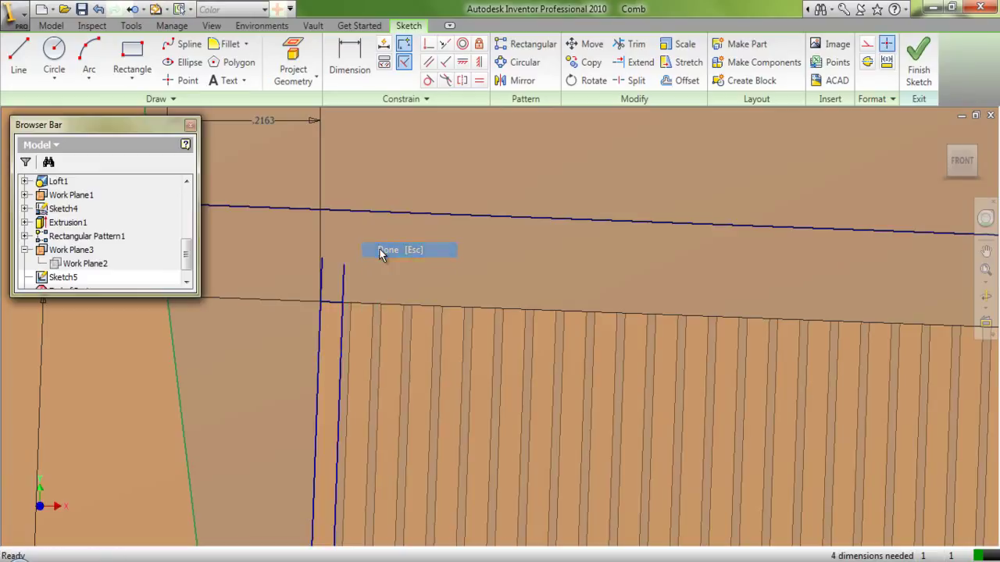
# Extend both short lines up to the projected long sloped line above the teeth.
pyautogui.click(634, 63)
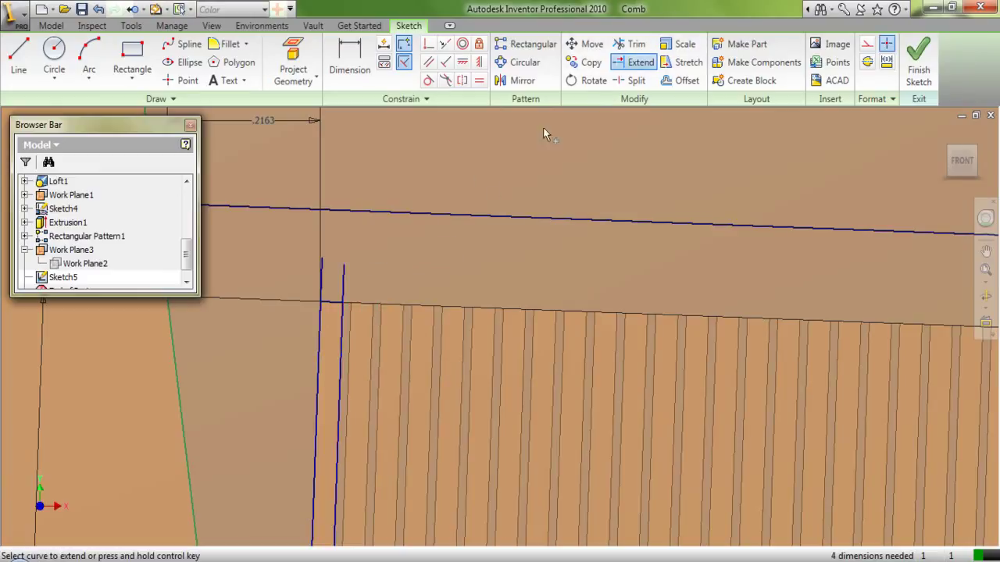
pyautogui.click(343, 274)
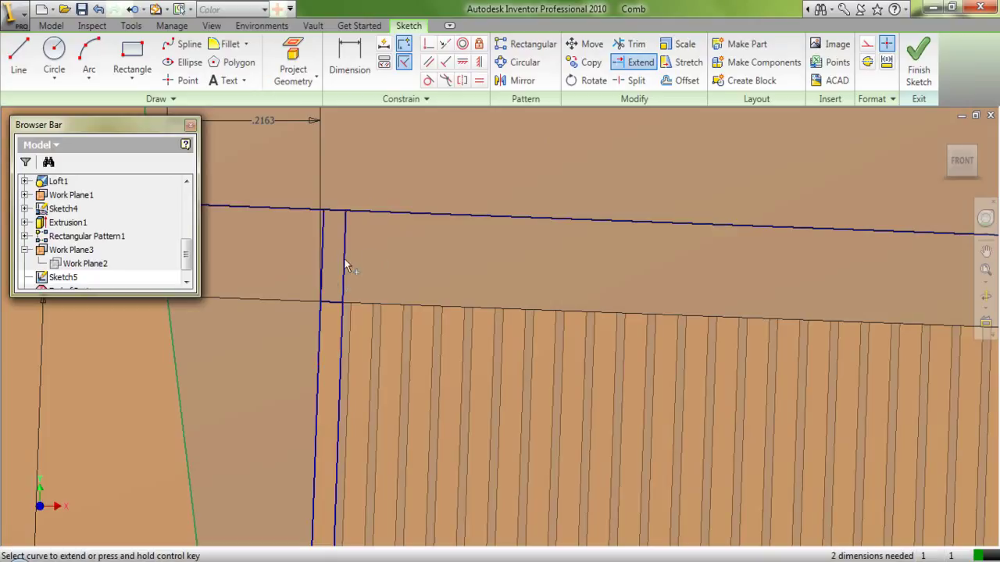
pyautogui.rightClick(373, 244)
pyautogui.click(393, 251)
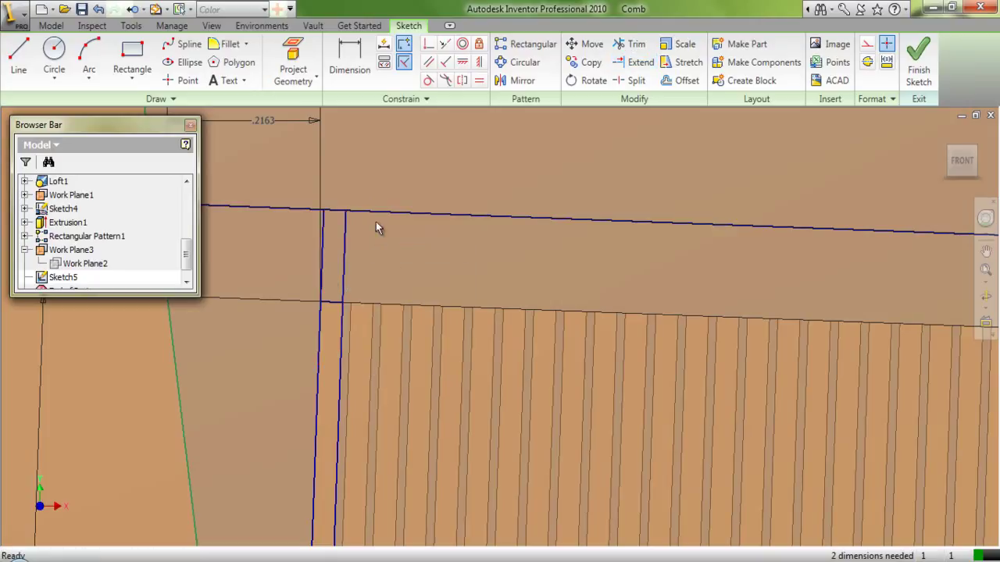
# Close the upper end of the narrow profile with a line joining the two extended lines' endpoints.
pyautogui.click(19, 61)
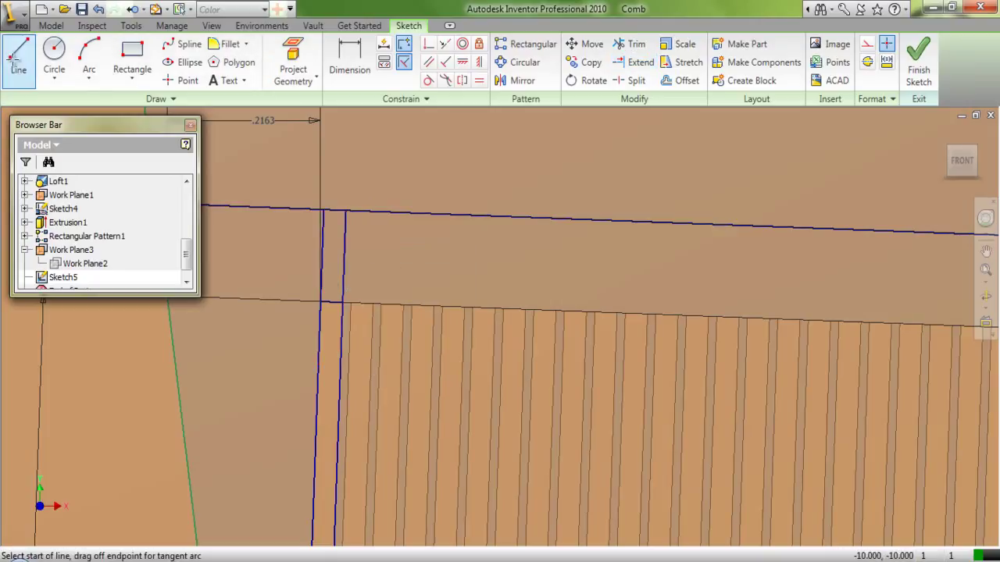
pyautogui.click(324, 211)
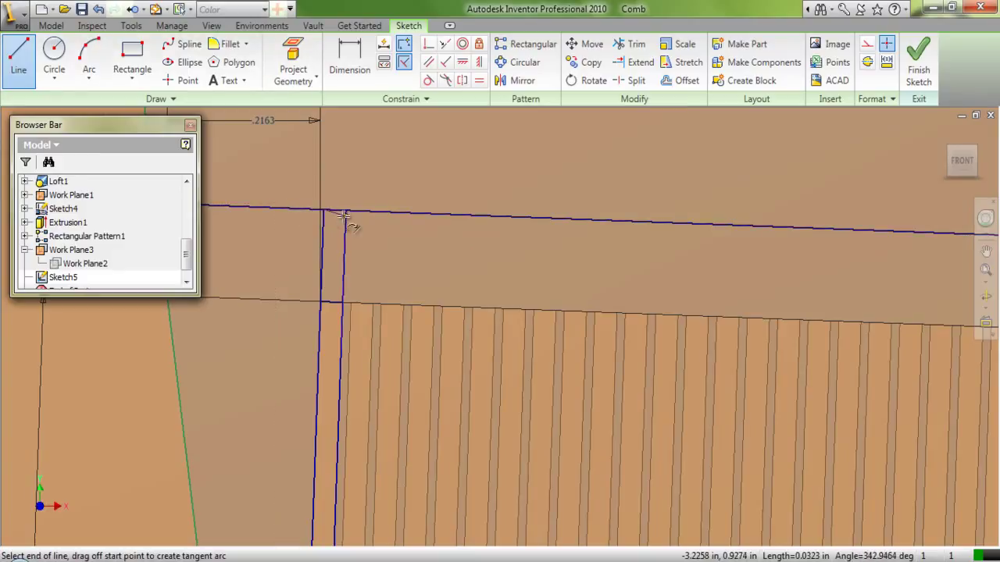
pyautogui.click(346, 211)
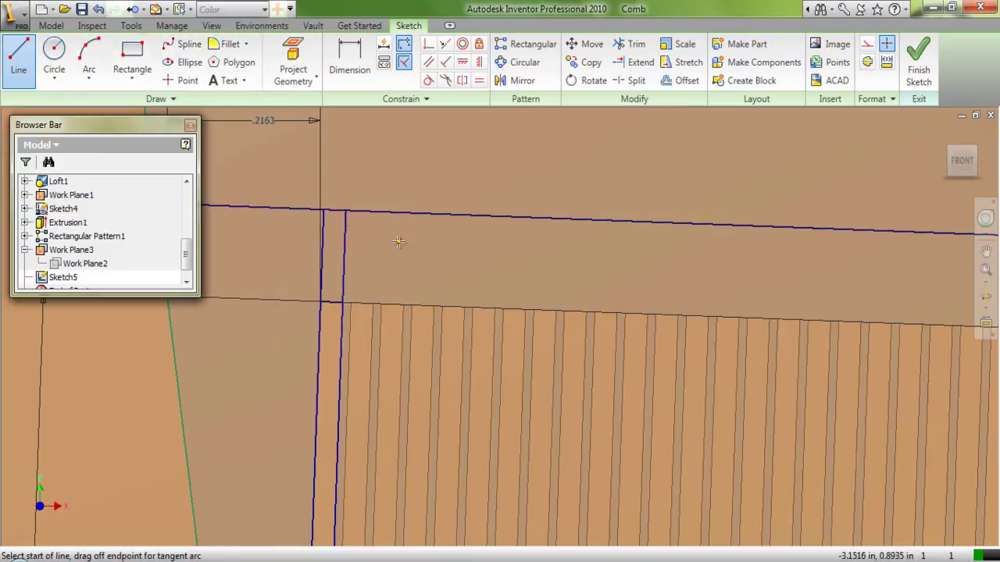
pyautogui.rightClick(399, 241)
pyautogui.click(422, 252)
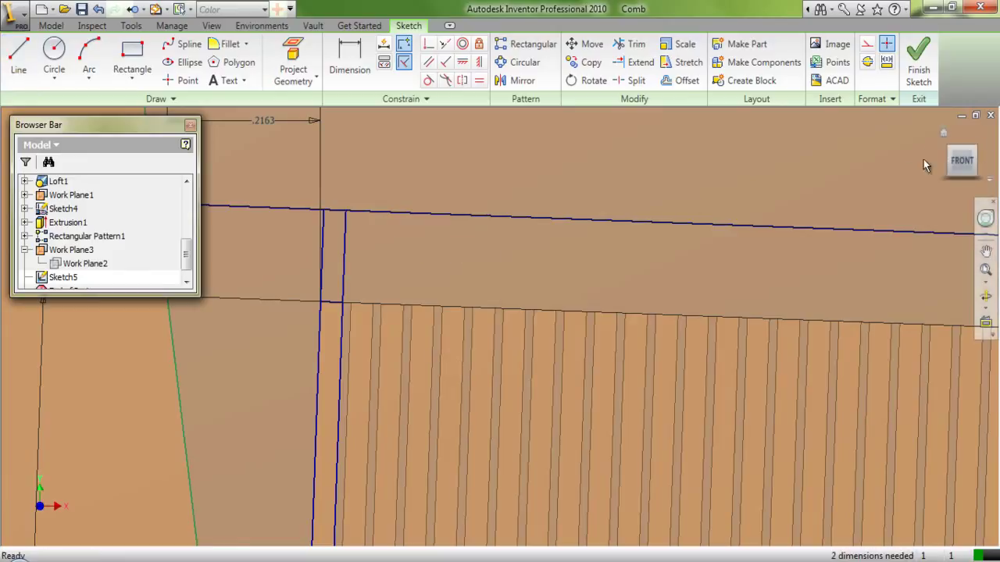
# Turn off the visibility of Sketch4.
pyautogui.scroll(2, 927, 162)
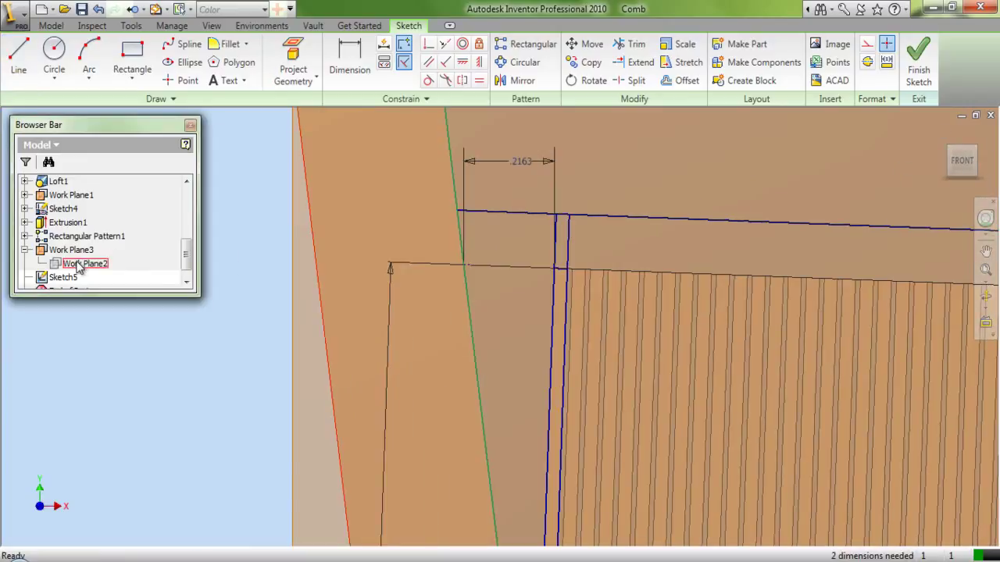
pyautogui.rightClick(59, 216)
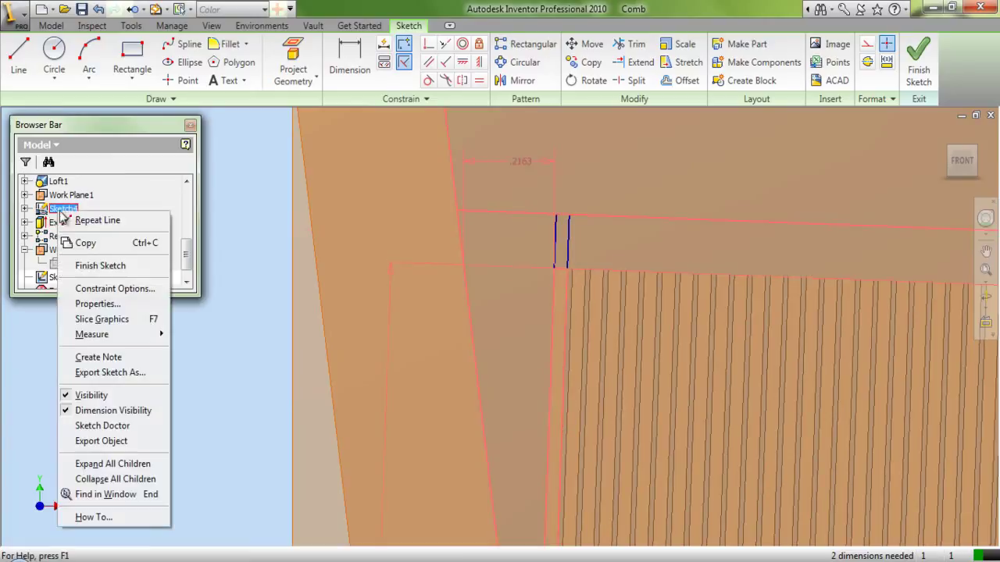
pyautogui.click(94, 396)
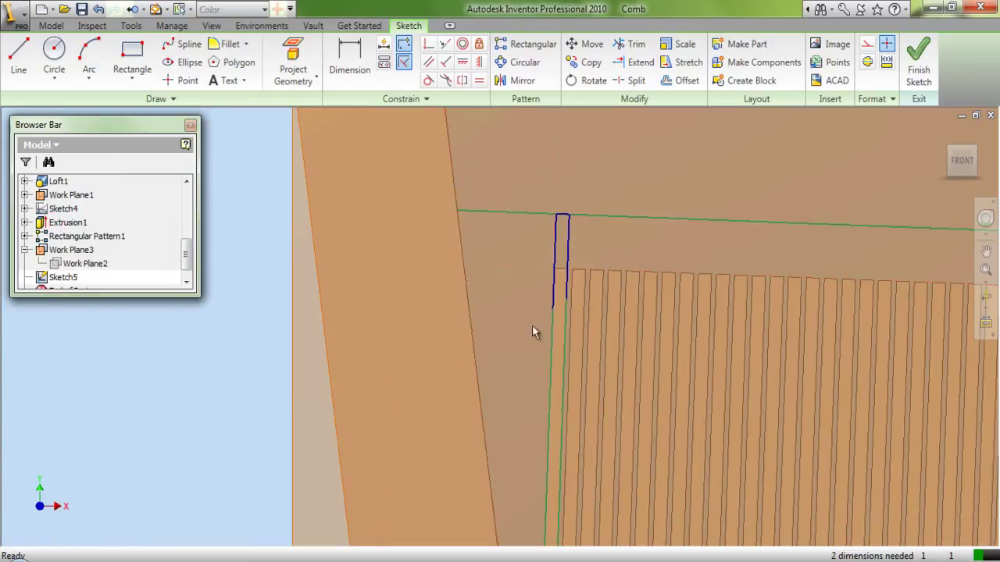
# Close the lower end of the profile with a line from the right line's lower endpoint across to the left line.
pyautogui.scroll(-3, 571, 290)
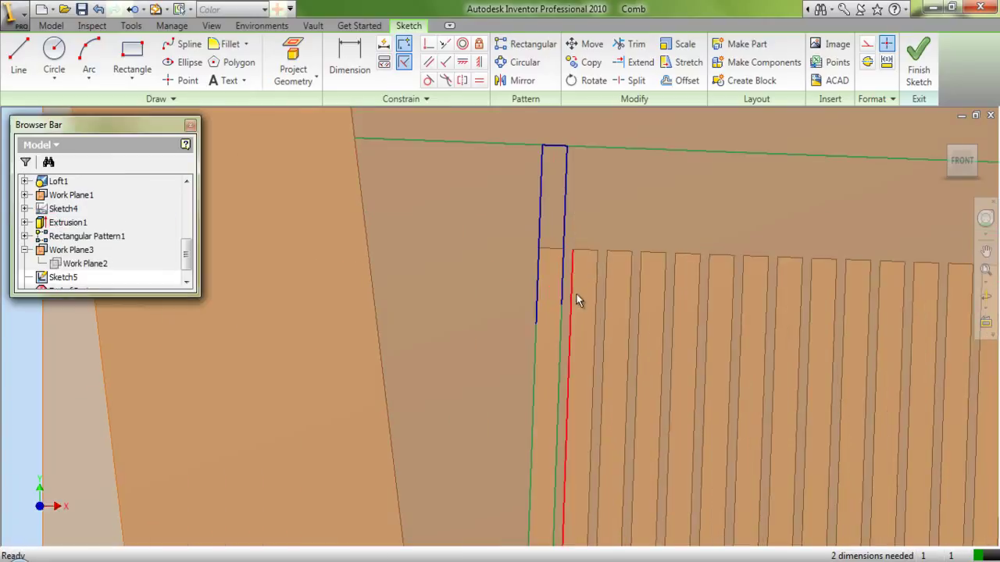
pyautogui.click(18, 59)
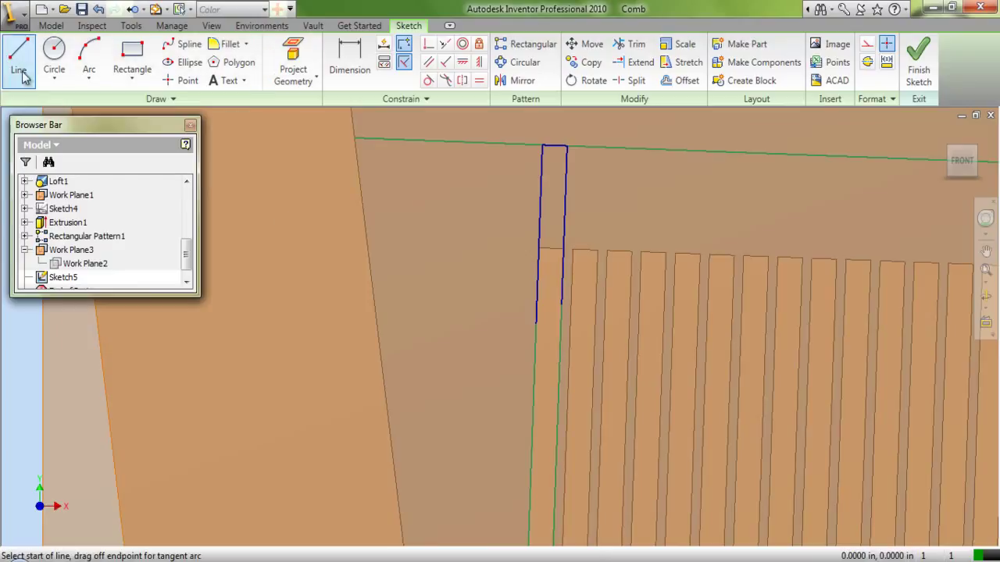
pyautogui.click(561, 305)
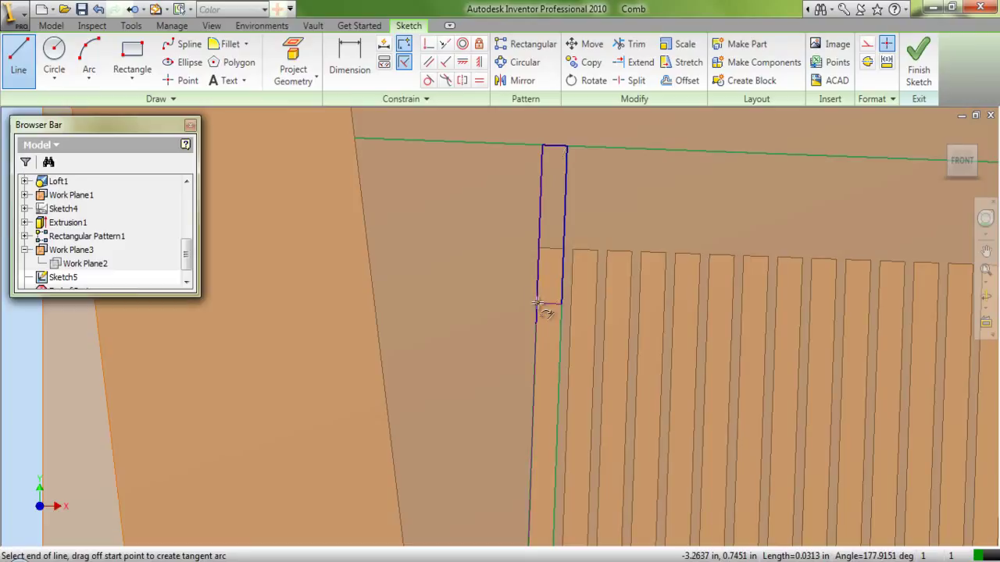
pyautogui.click(539, 303)
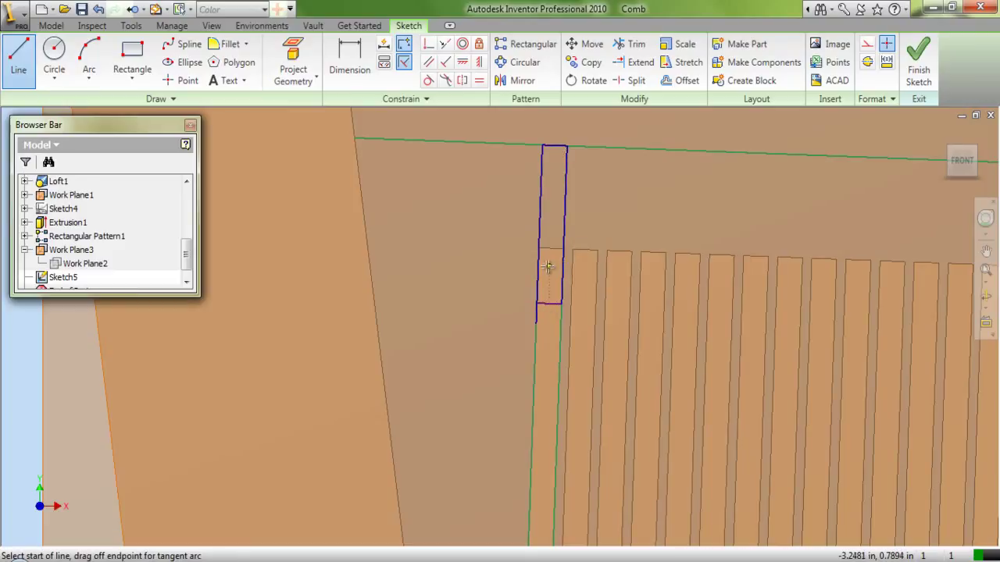
pyautogui.rightClick(549, 275)
pyautogui.click(574, 279)
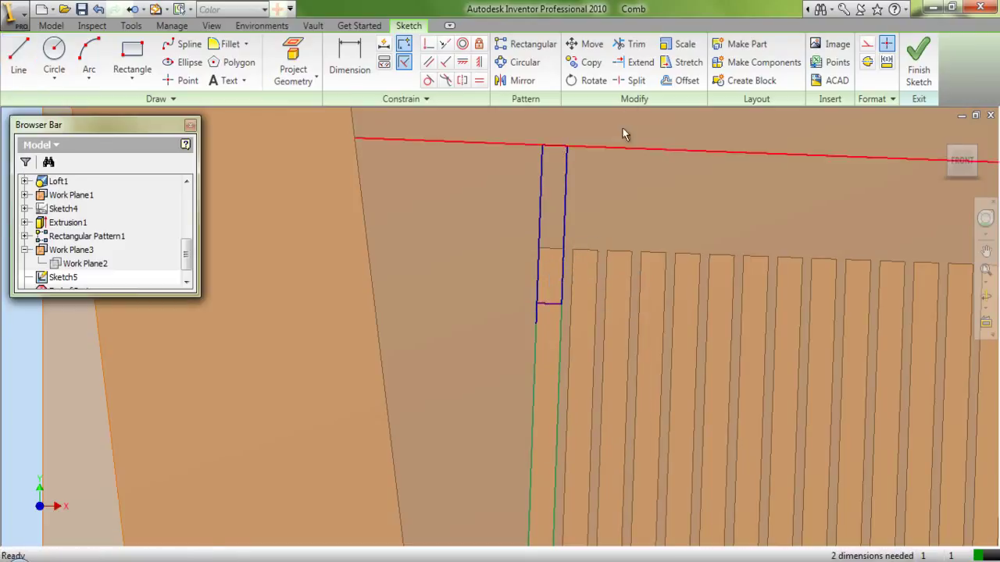
# Trim the left line's overhang below the lower closing line and finish the sketch.
pyautogui.click(631, 45)
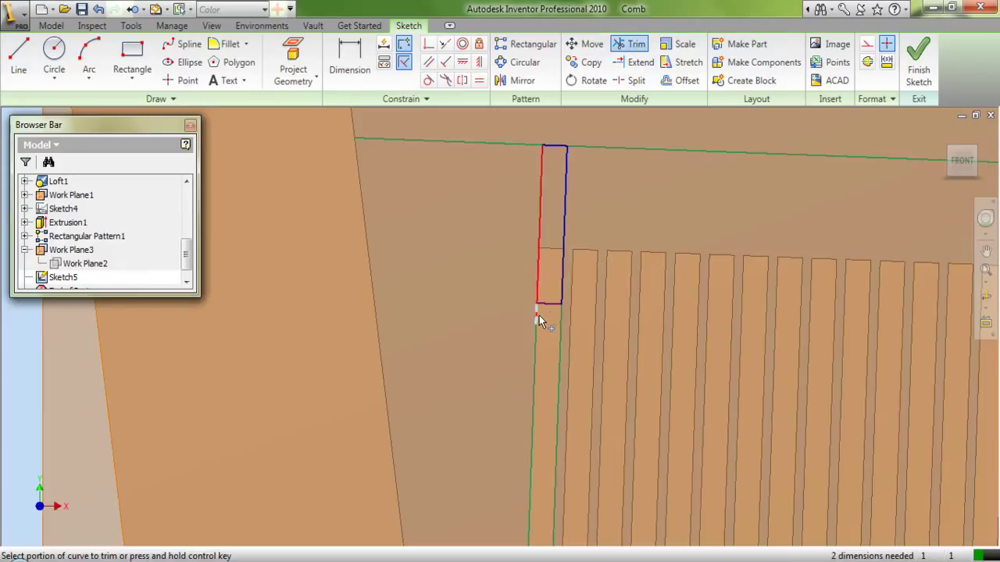
pyautogui.rightClick(476, 298)
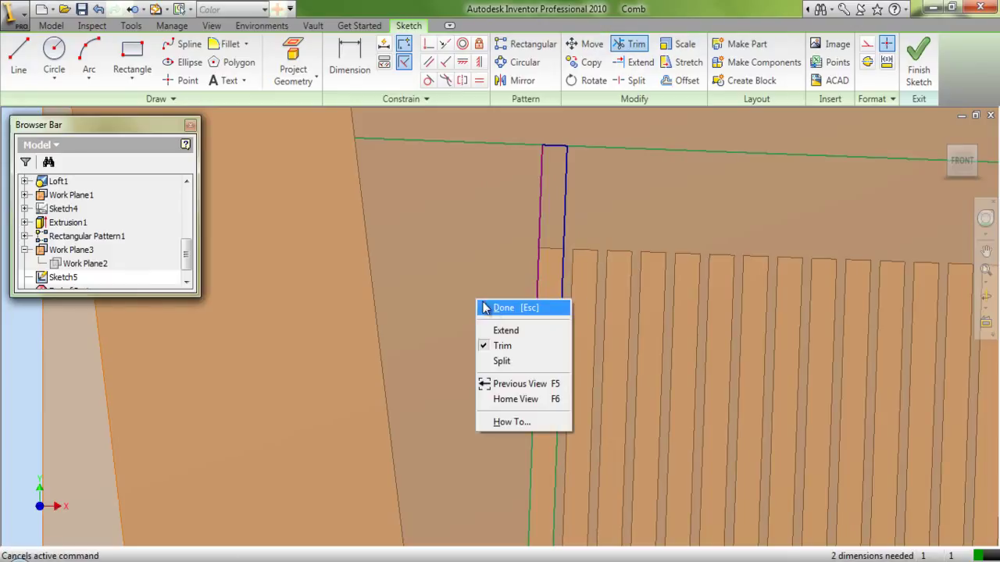
pyautogui.click(493, 309)
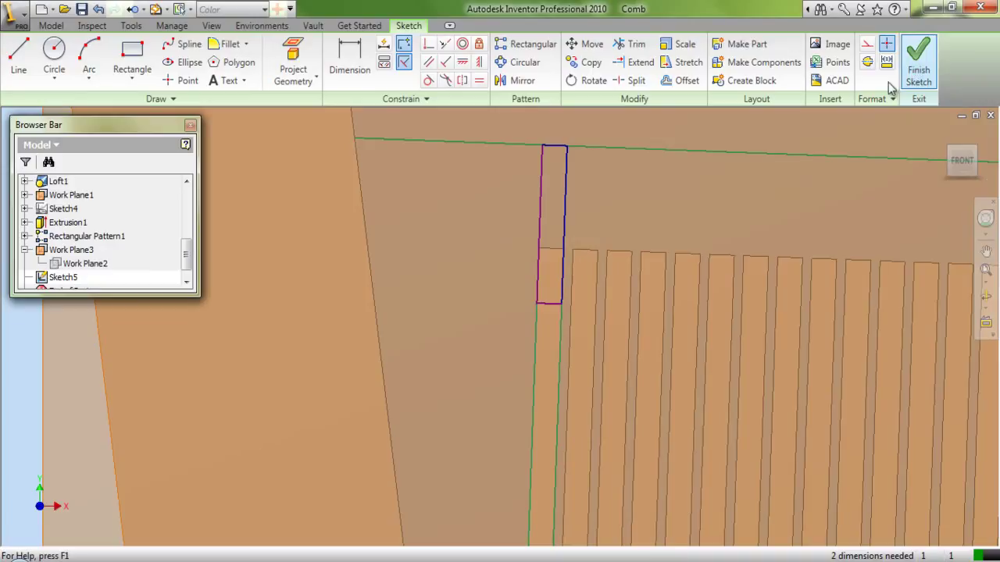
pyautogui.click(916, 73)
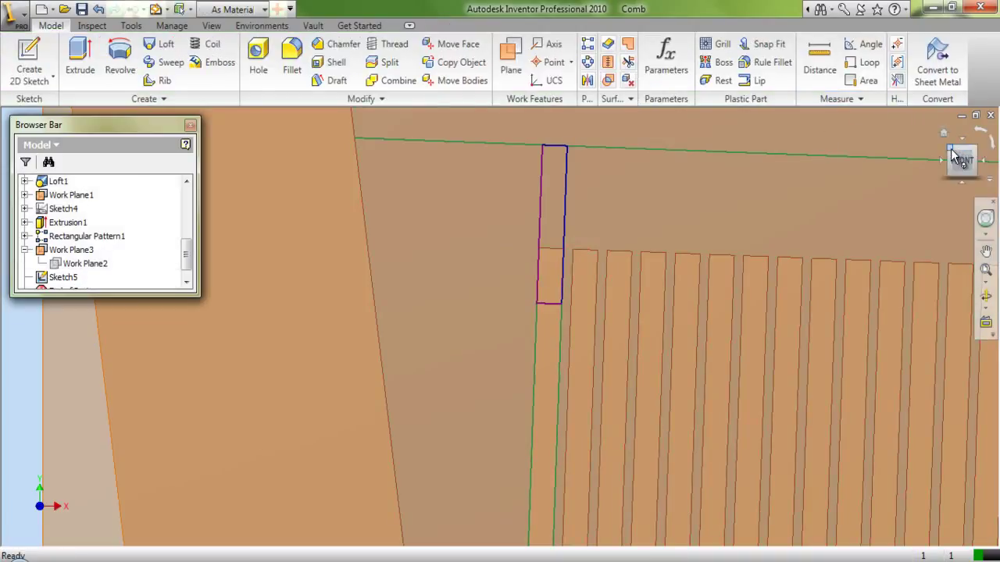
# Turn off the visibility of Work Plane1, which carries the new narrow profile.
pyautogui.click(950, 148)
pyautogui.scroll(5, 414, 404)
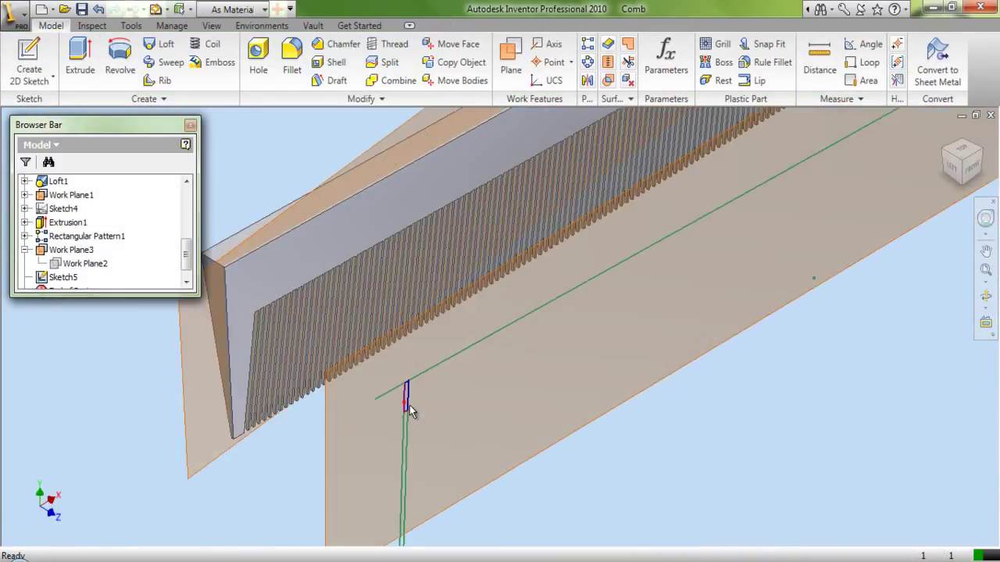
pyautogui.rightClick(325, 412)
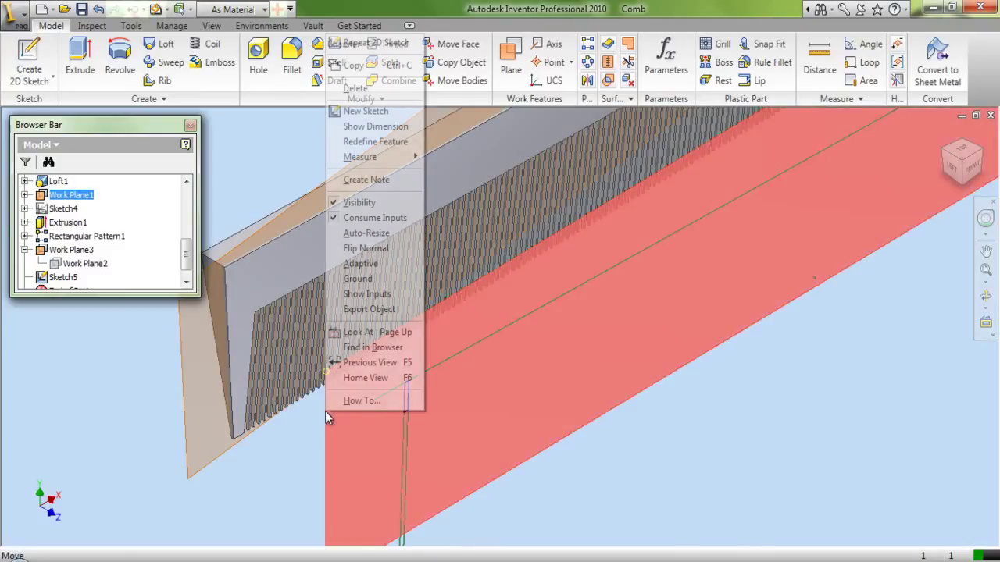
pyautogui.click(358, 203)
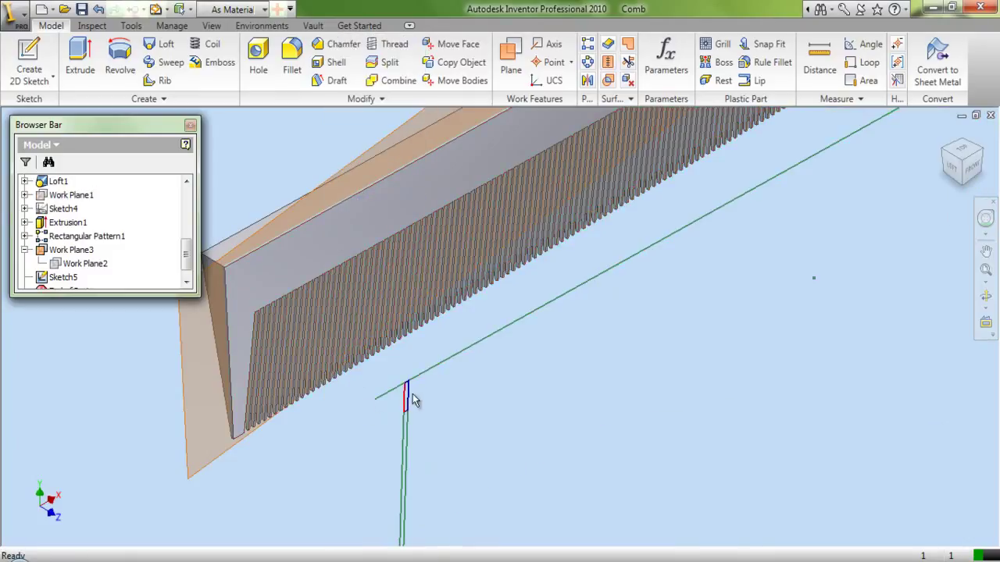
pyautogui.scroll(2, 406, 402)
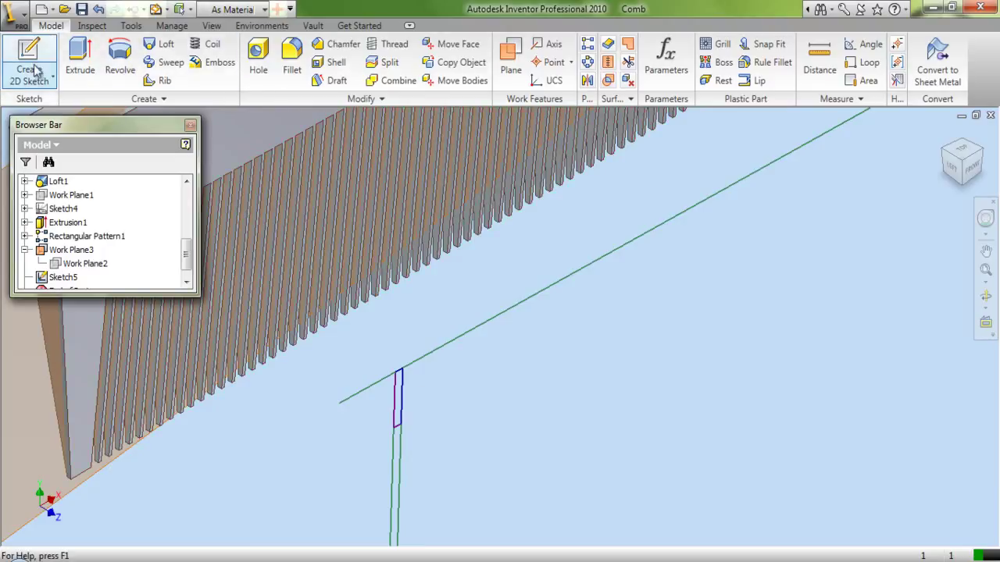
# Cut-extrude the narrow profile up to Work Plane3 through the comb body above the first tooth.
pyautogui.click(75, 64)
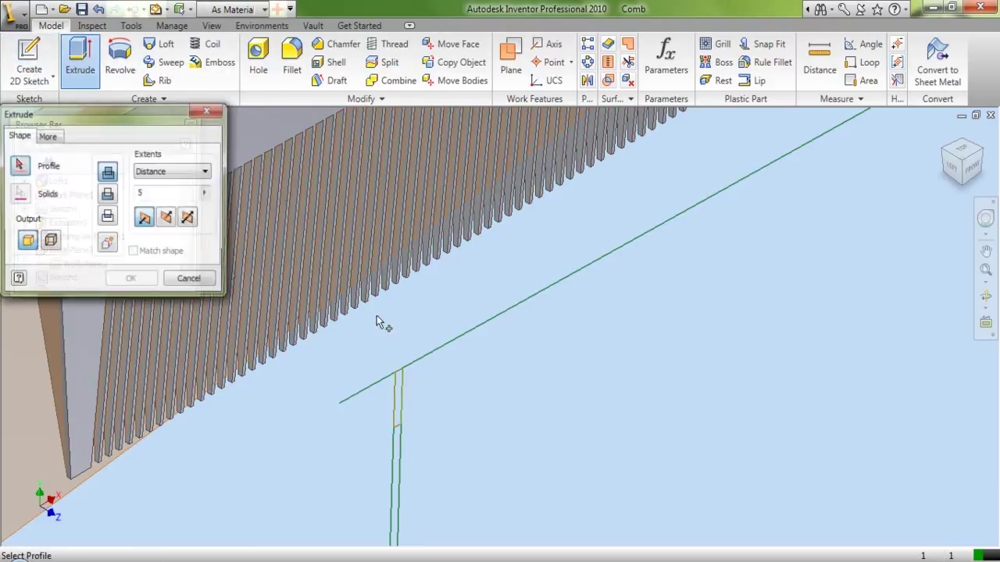
pyautogui.click(399, 382)
pyautogui.scroll(-2, 516, 359)
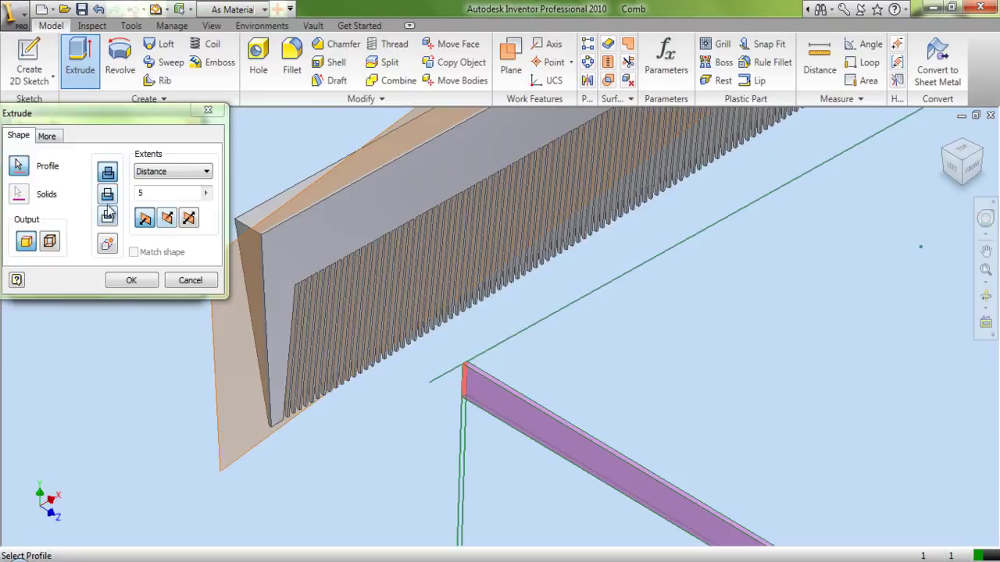
pyautogui.click(173, 171)
pyautogui.click(204, 204)
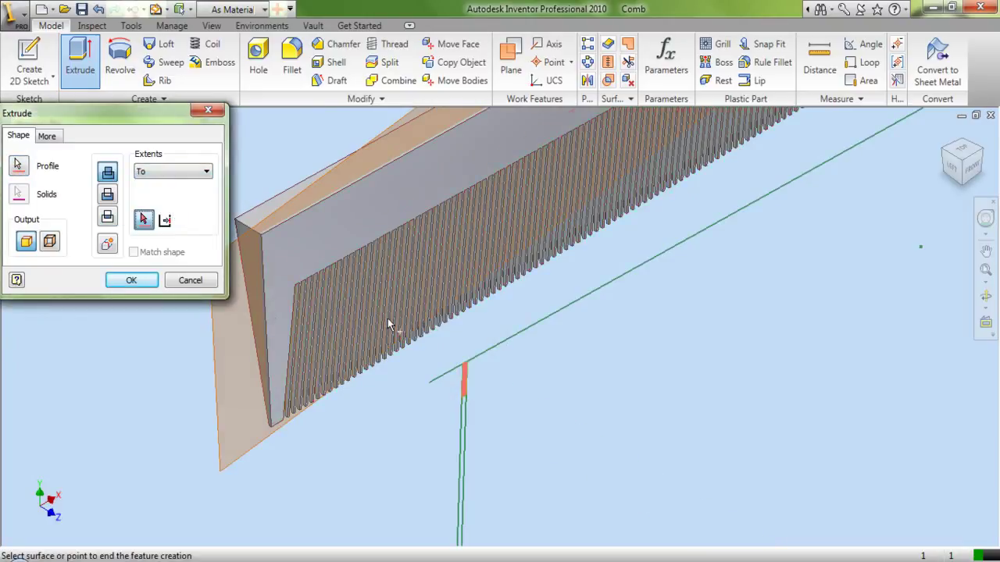
pyautogui.scroll(2, 297, 324)
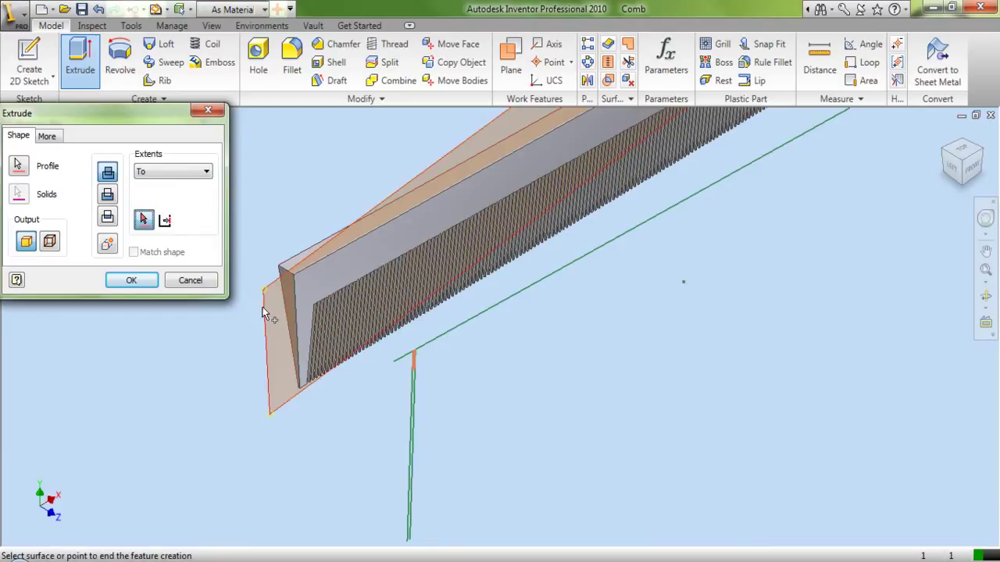
pyautogui.scroll(-3, 264, 301)
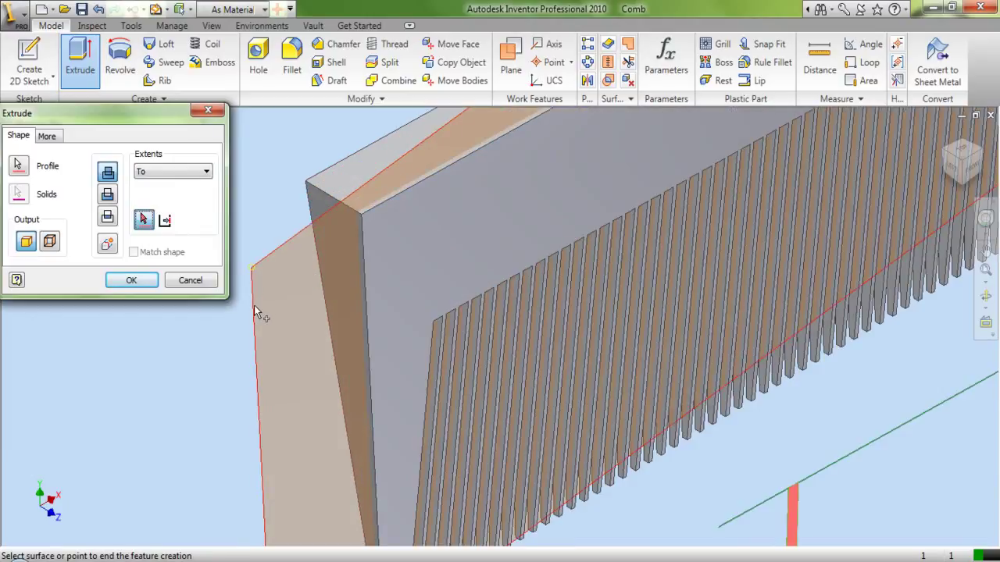
pyautogui.click(259, 312)
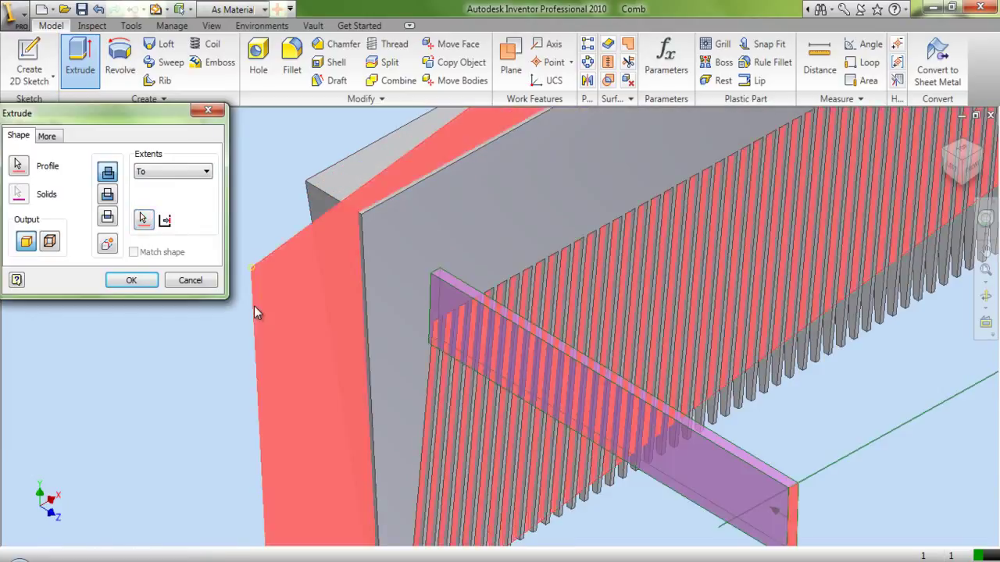
pyautogui.click(109, 195)
pyautogui.click(143, 281)
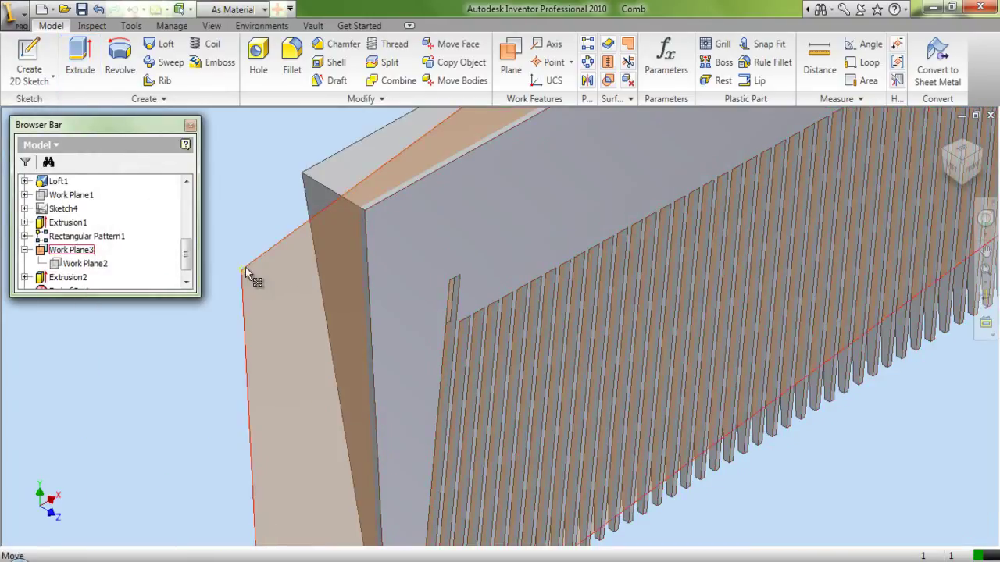
# Turn off the visibility of Work Plane3.
pyautogui.click(246, 268)
pyautogui.rightClick(245, 267)
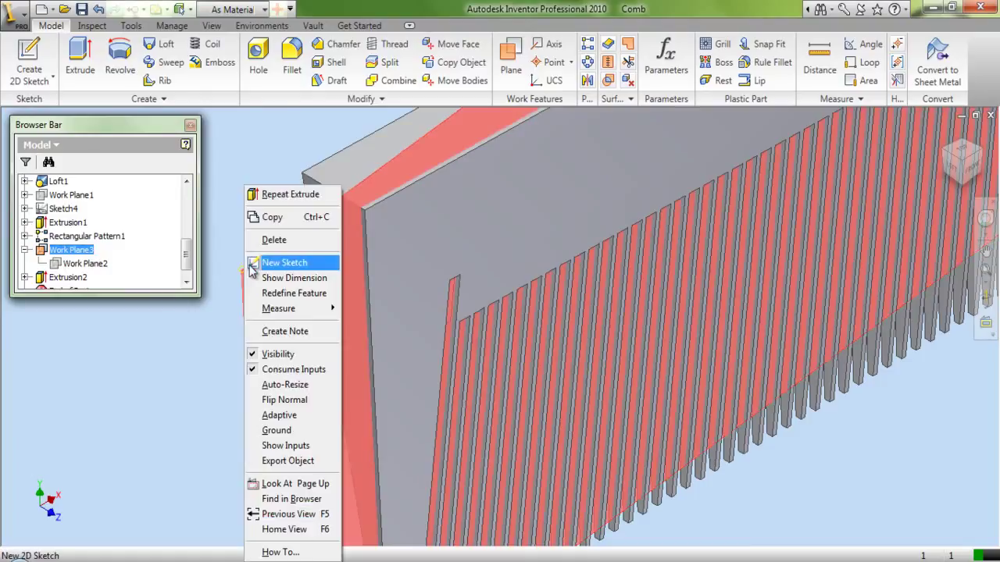
pyautogui.click(279, 355)
# Save the part with the single narrow cut above the first tooth.
pyautogui.scroll(-3, 452, 301)
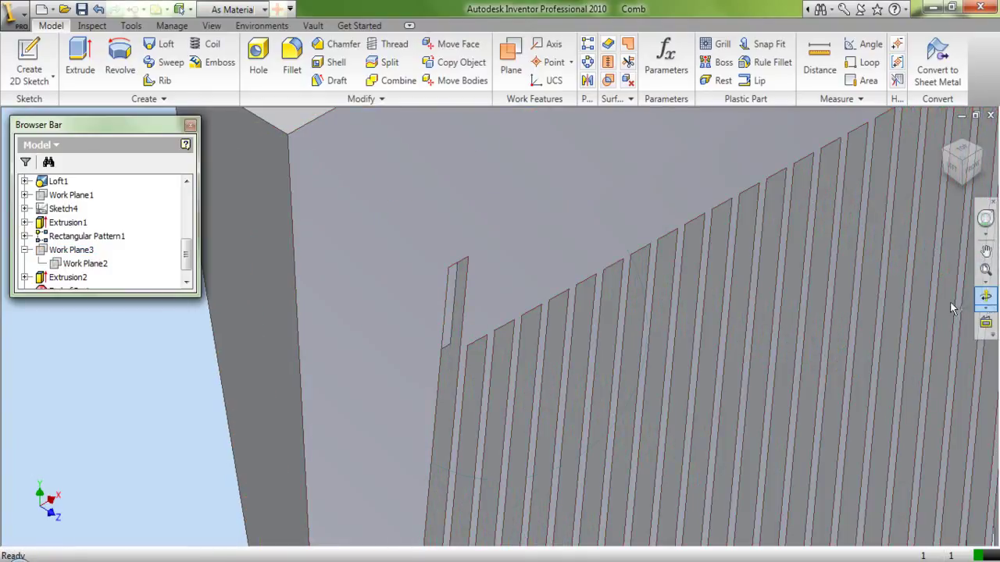
pyautogui.click(985, 299)
pyautogui.moveTo(671, 331); pyautogui.dragTo(744, 372)
pyautogui.moveTo(647, 331); pyautogui.dragTo(602, 333)
pyautogui.rightClick(568, 322)
pyautogui.click(587, 327)
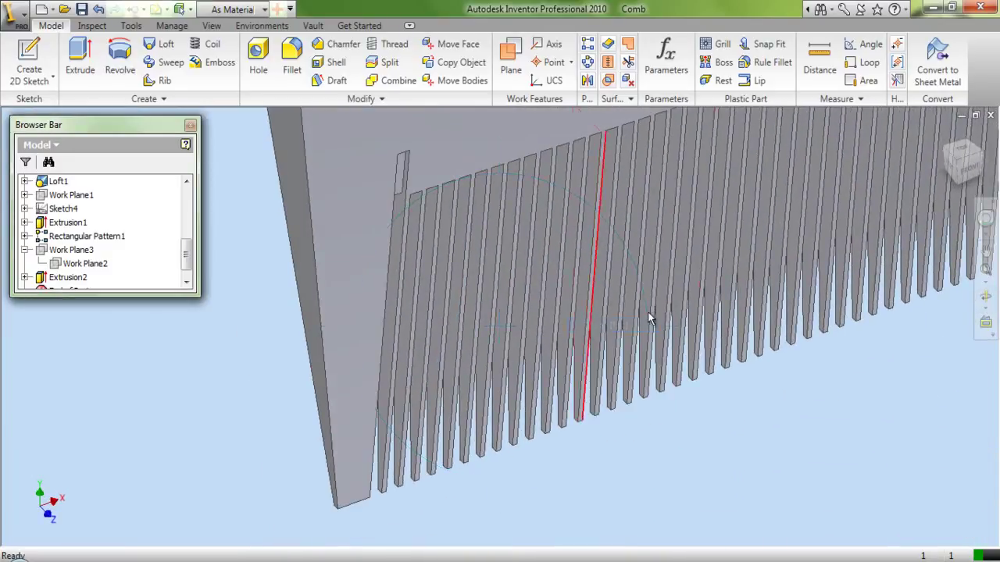
pyautogui.click(966, 179)
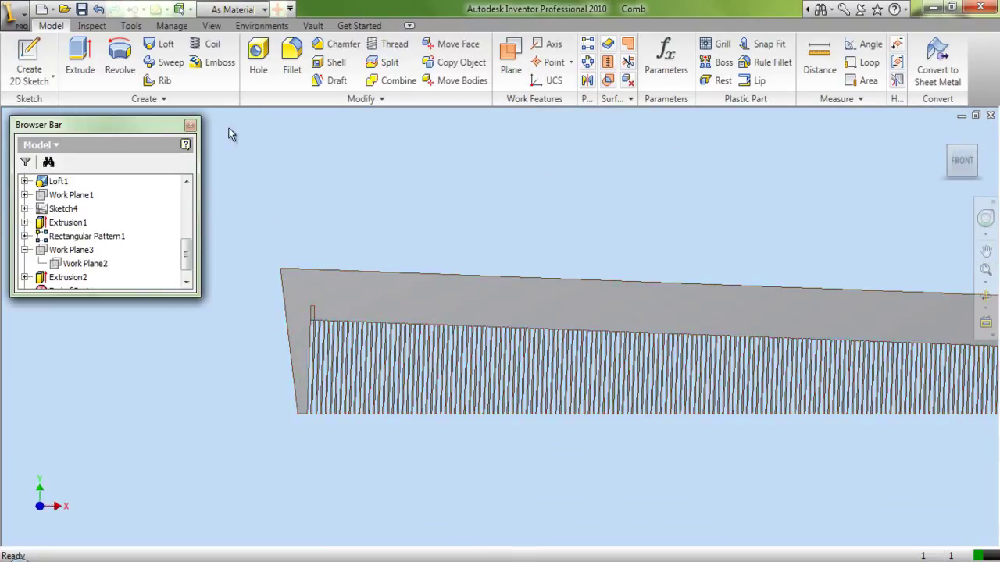
pyautogui.click(82, 9)
pyautogui.hotkey('ctrl', 'z')
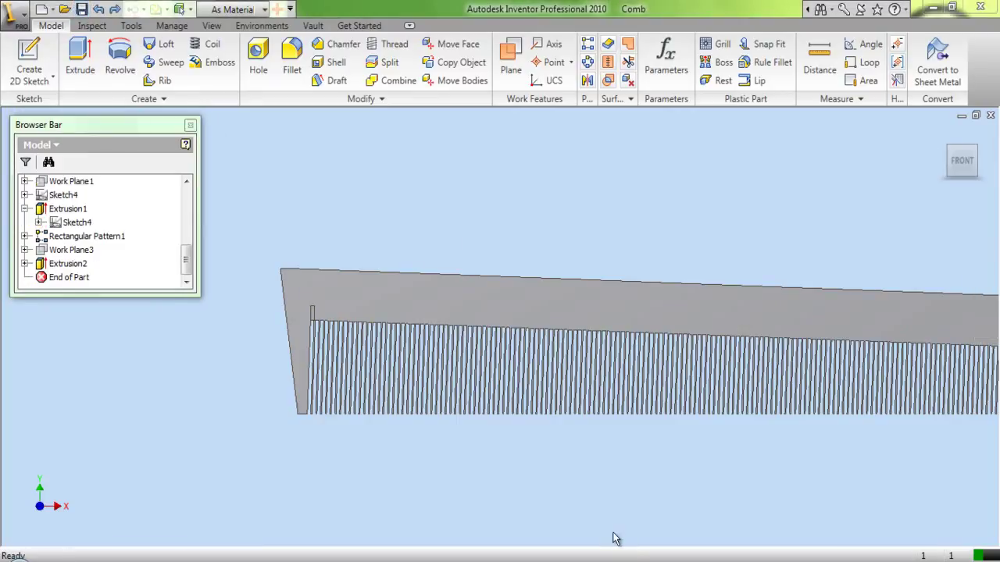
# Create a new sketch on Work Plane1, project the comb's long upper edge into it, and finish the sketch.
pyautogui.rightClick(60, 183)
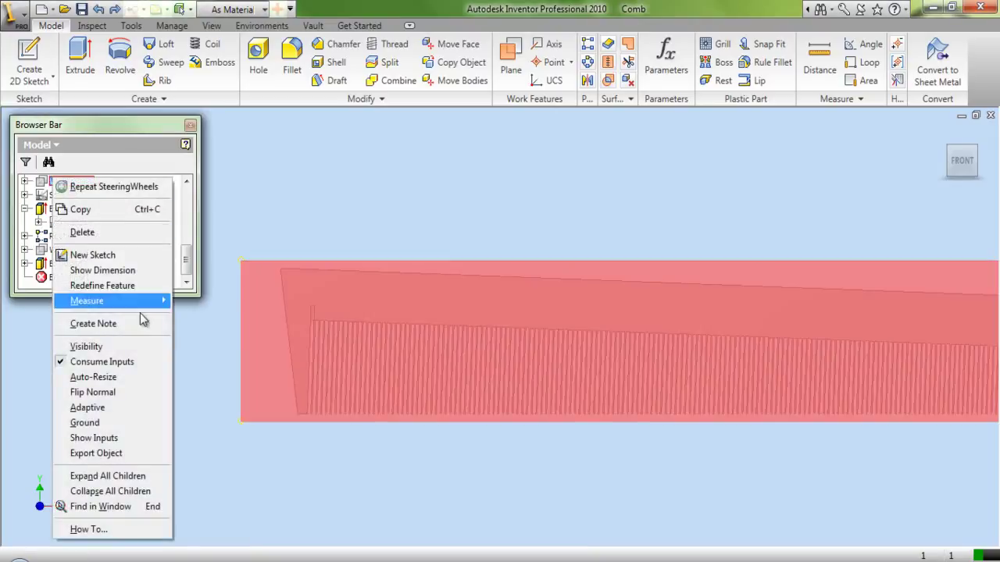
pyautogui.click(101, 256)
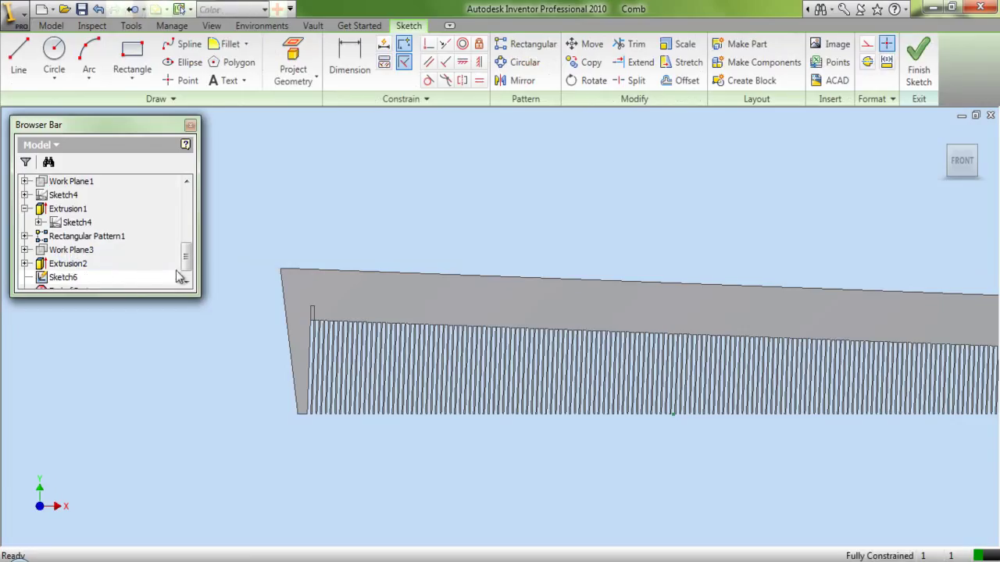
pyautogui.click(286, 59)
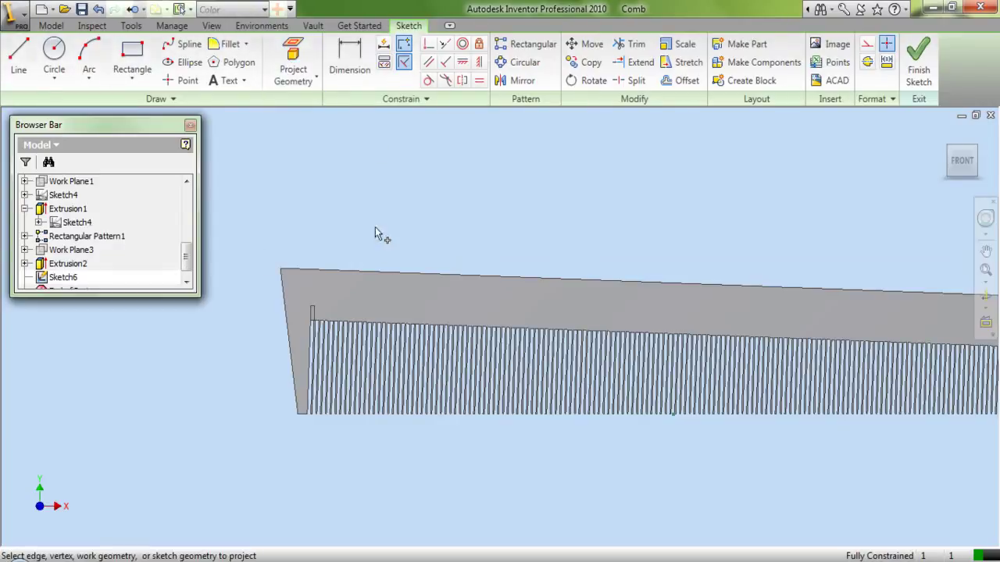
pyautogui.click(382, 254)
pyautogui.rightClick(425, 214)
pyautogui.click(448, 219)
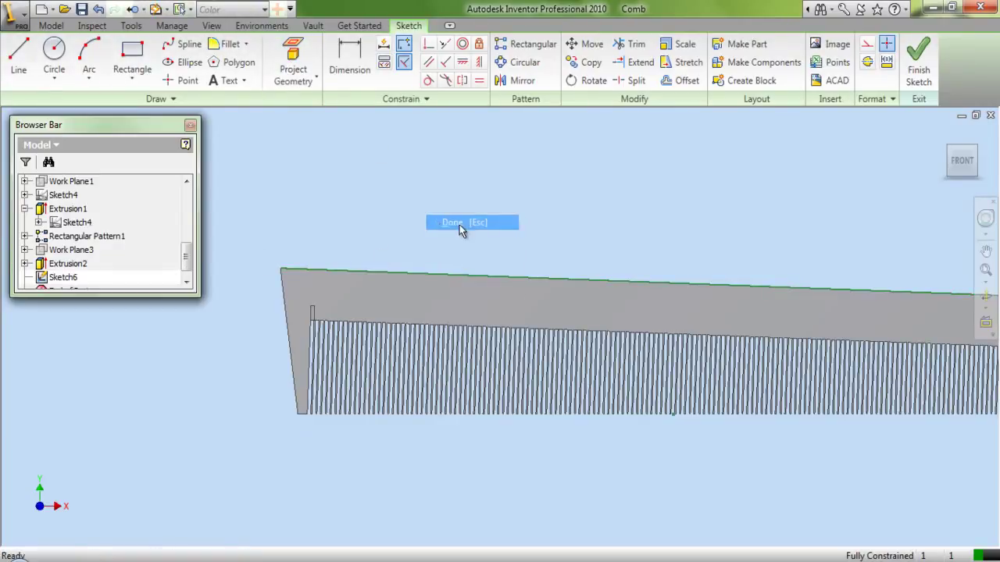
pyautogui.click(943, 133)
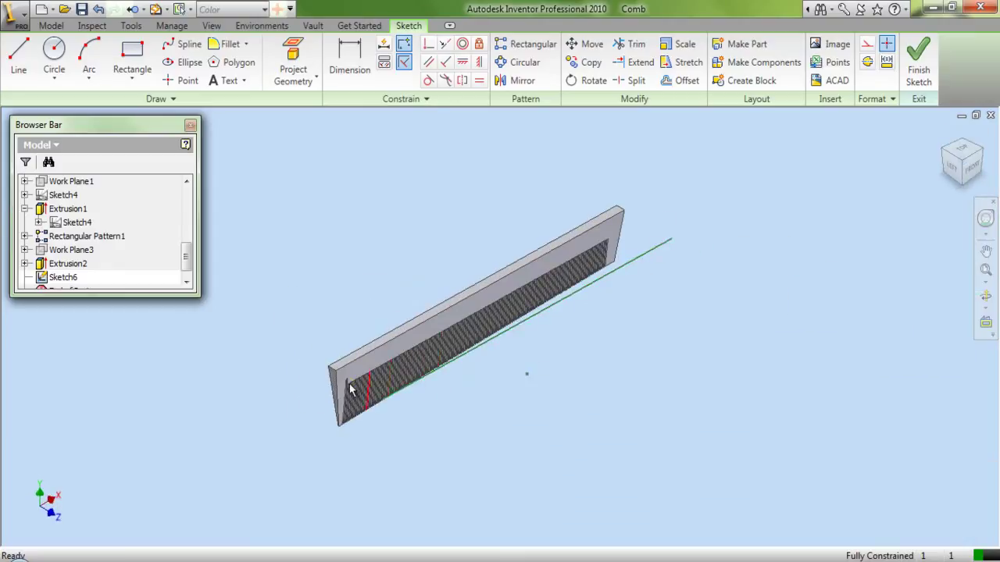
pyautogui.scroll(-3, 351, 388)
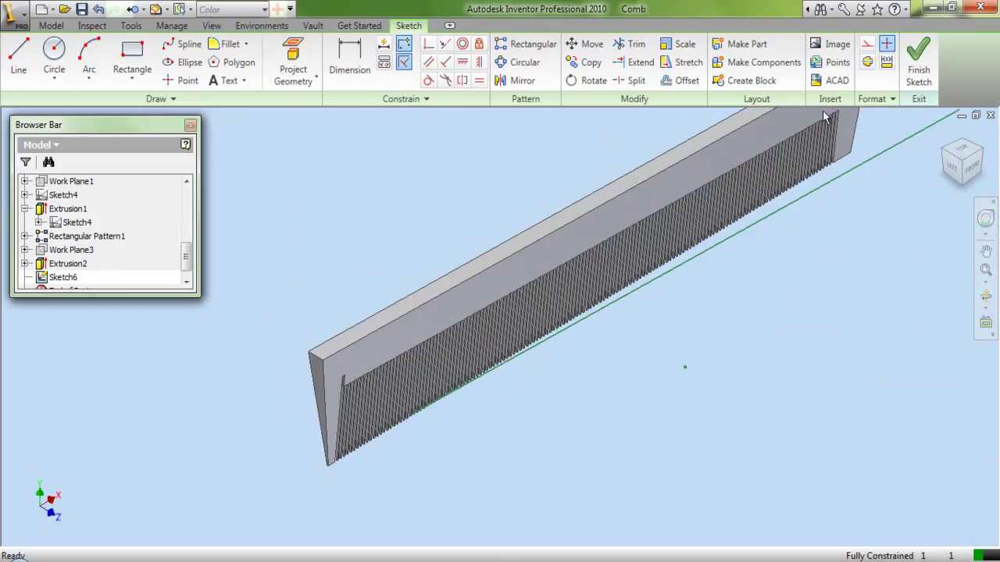
pyautogui.click(918, 61)
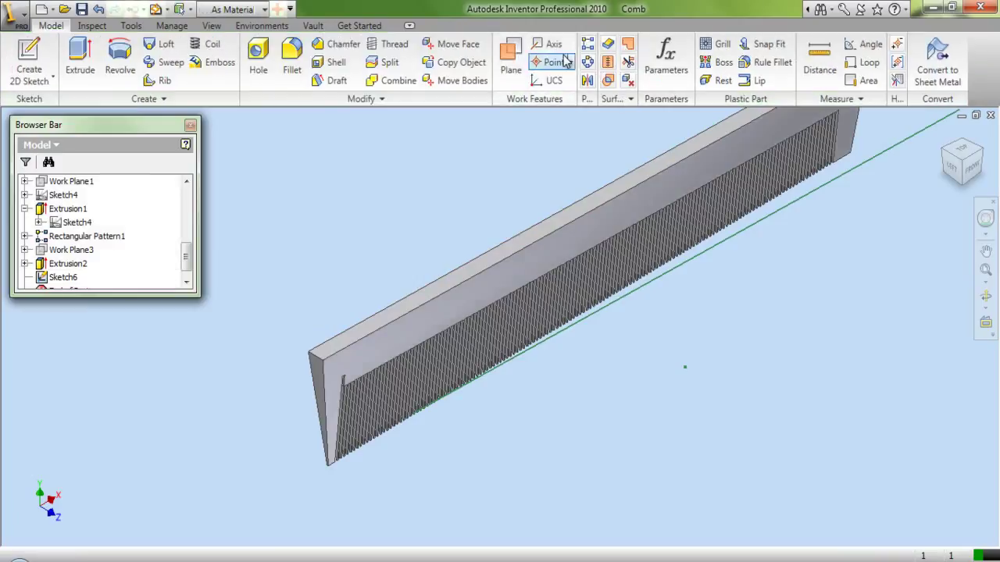
# Start a rectangular pattern of Extrusion2 along the projected edge line, with Direction 1 flipped to run along the comb.
pyautogui.click(587, 45)
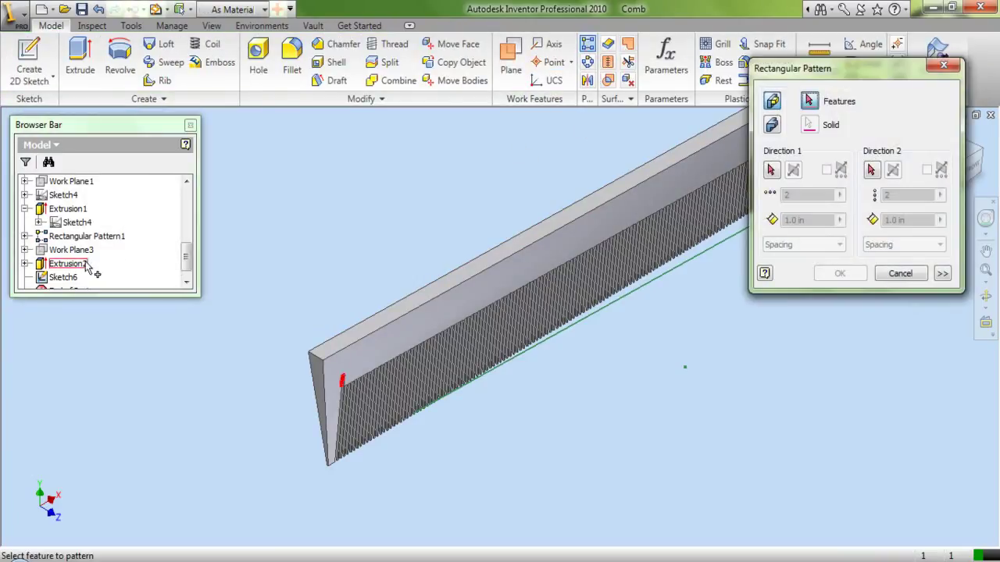
pyautogui.click(84, 266)
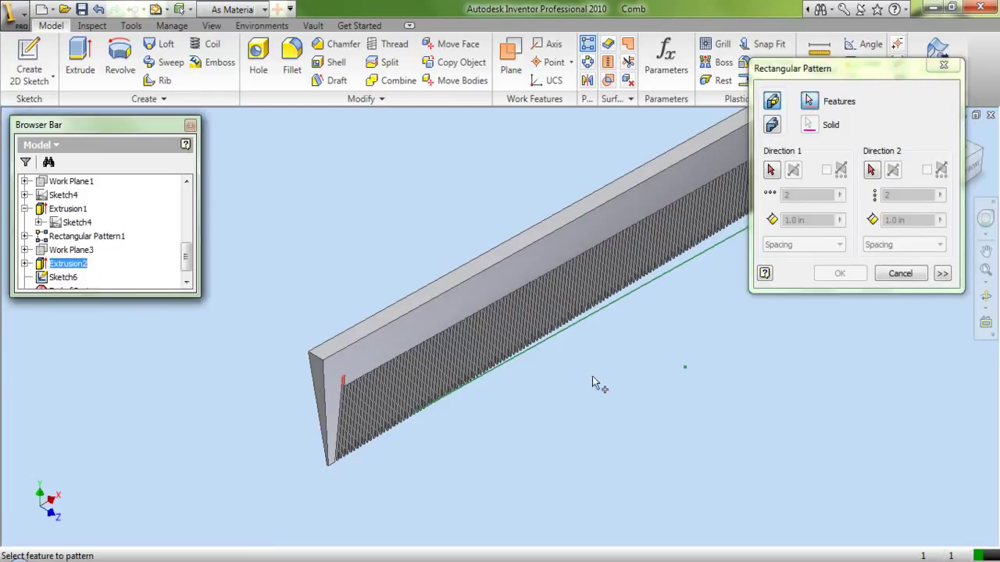
pyautogui.click(771, 170)
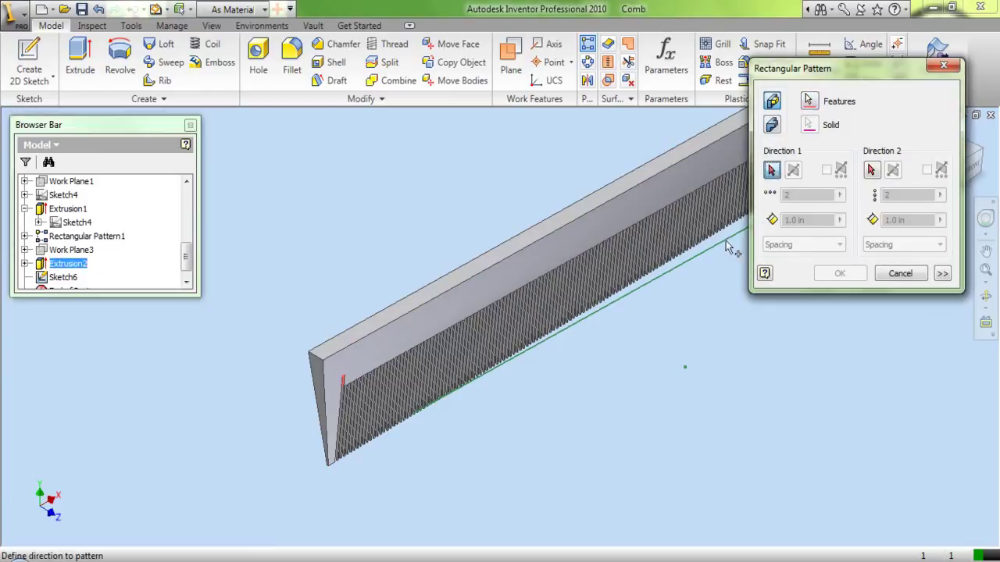
pyautogui.click(712, 257)
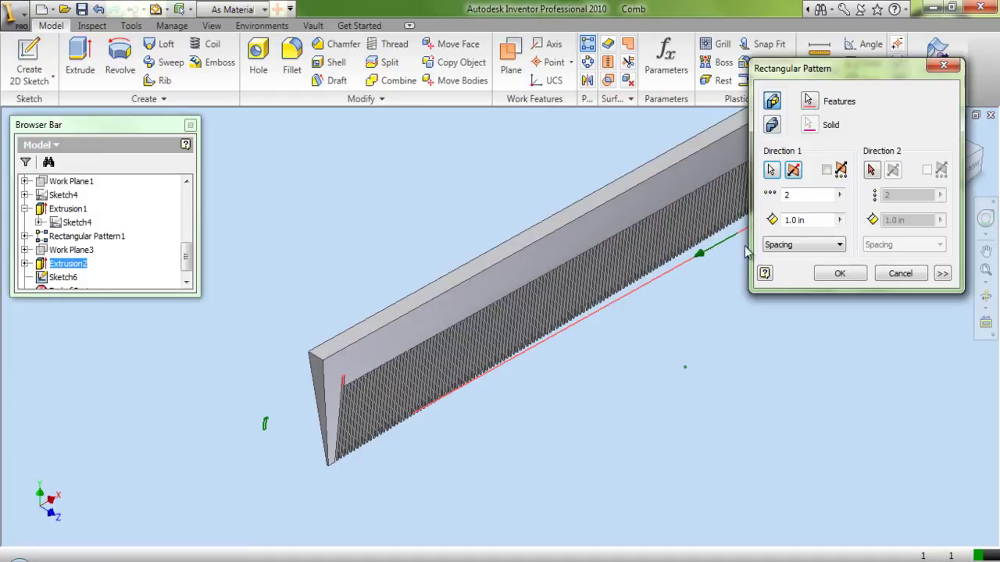
pyautogui.click(794, 171)
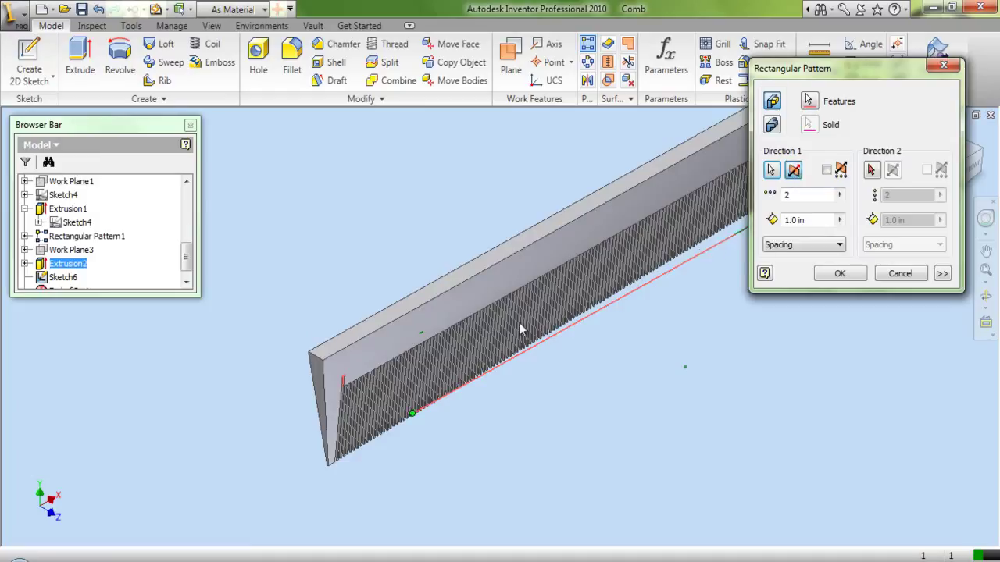
pyautogui.scroll(-3, 397, 344)
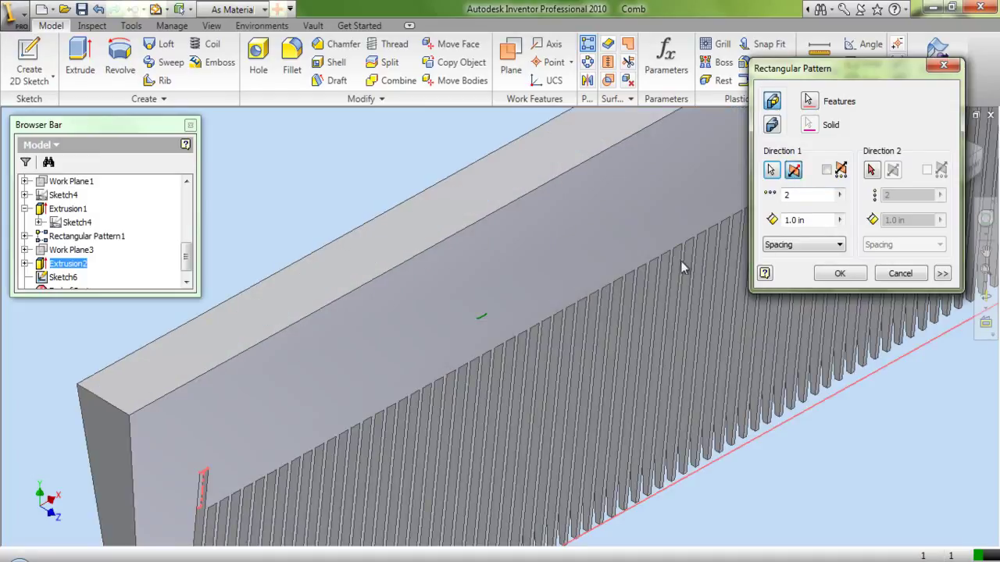
# Set the pattern to 150 occurrences at .0430 in spacing with the Adjust compute option, and create it.
pyautogui.moveTo(811, 195); pyautogui.dragTo(771, 206)
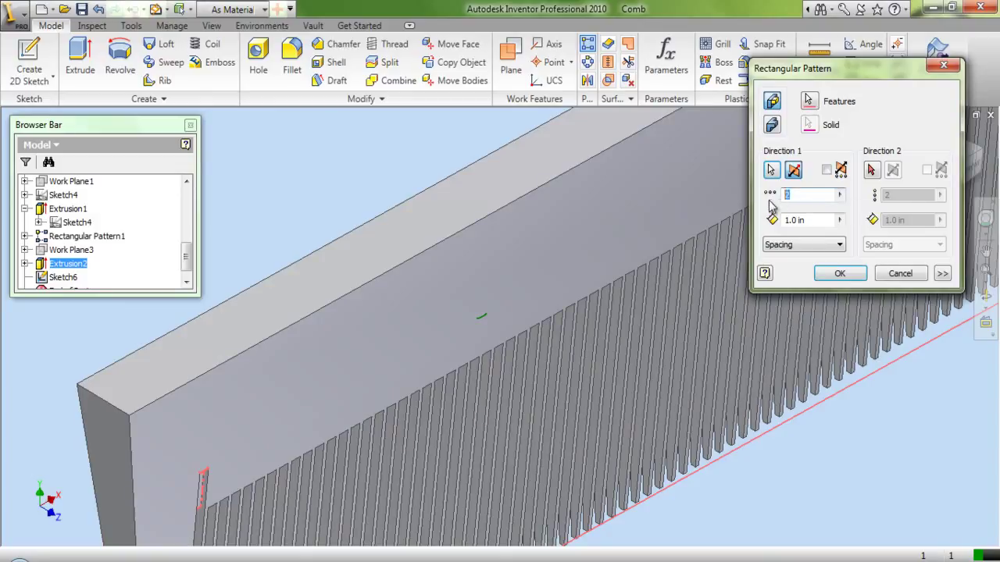
pyautogui.write('15')
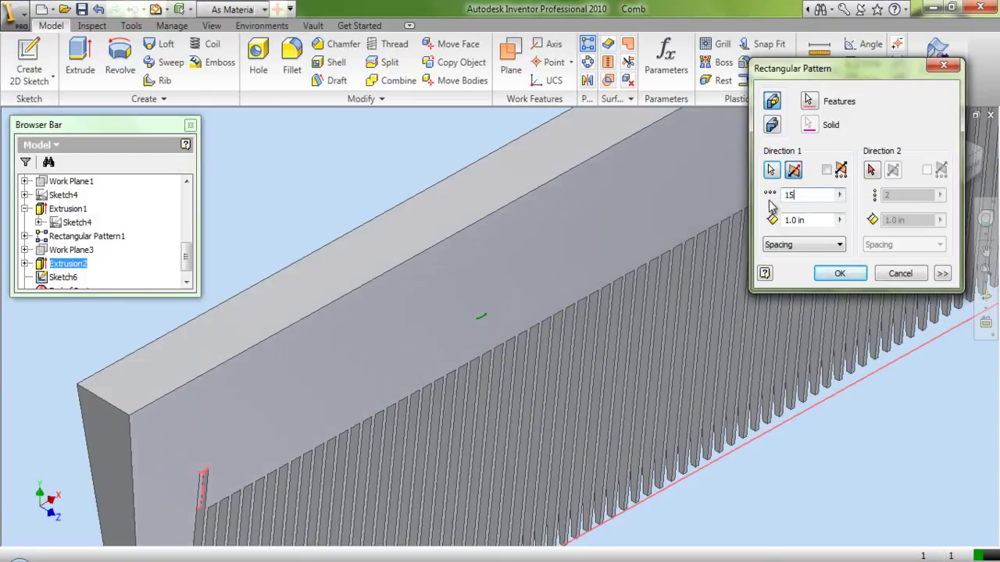
pyautogui.write('0')
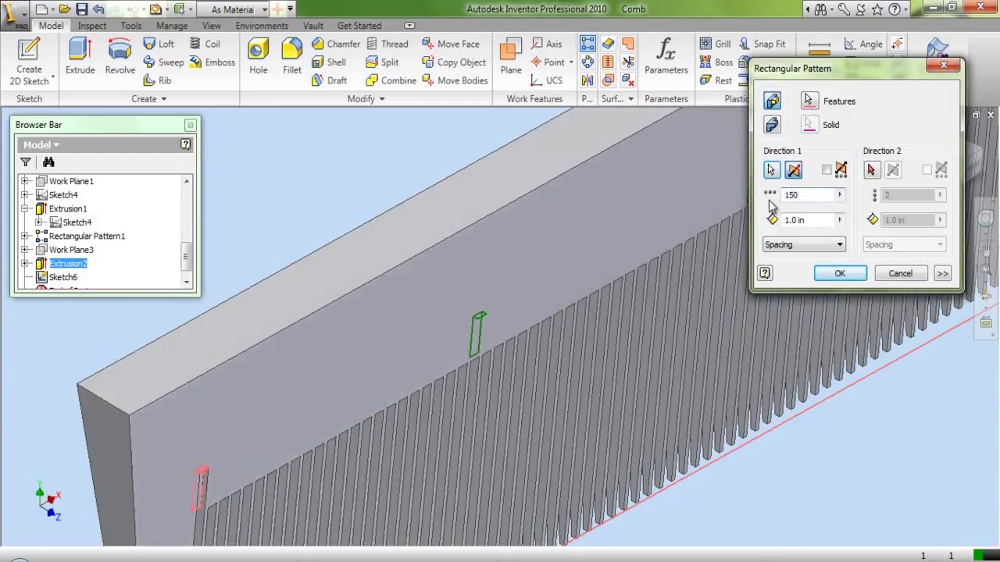
pyautogui.moveTo(805, 224); pyautogui.dragTo(777, 229)
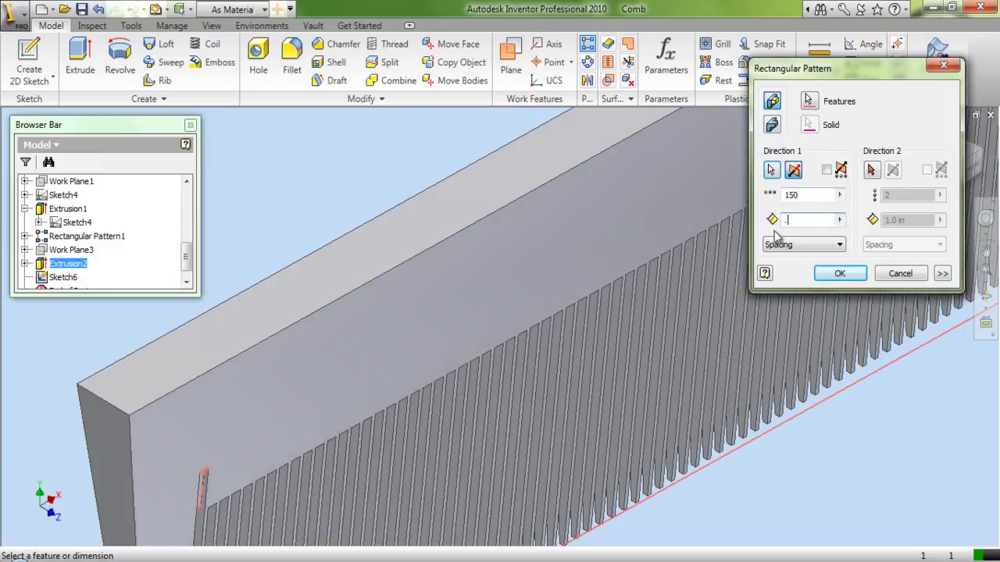
pyautogui.write('.0430')
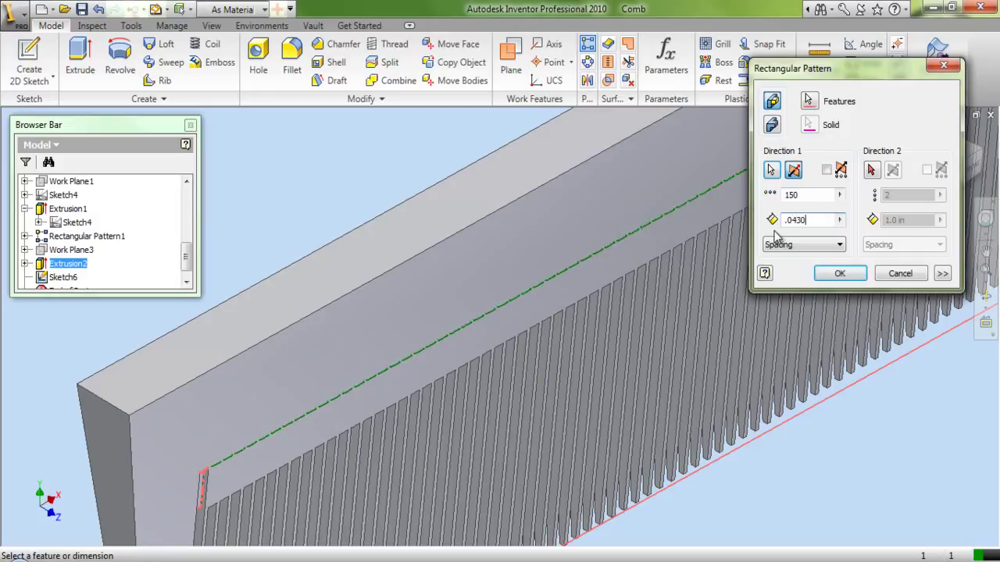
pyautogui.click(942, 274)
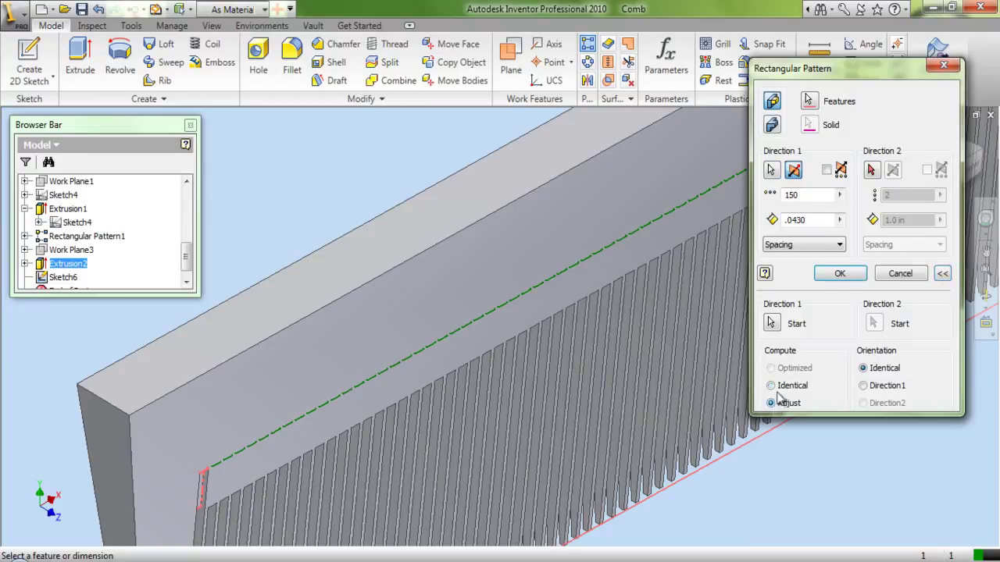
pyautogui.click(840, 274)
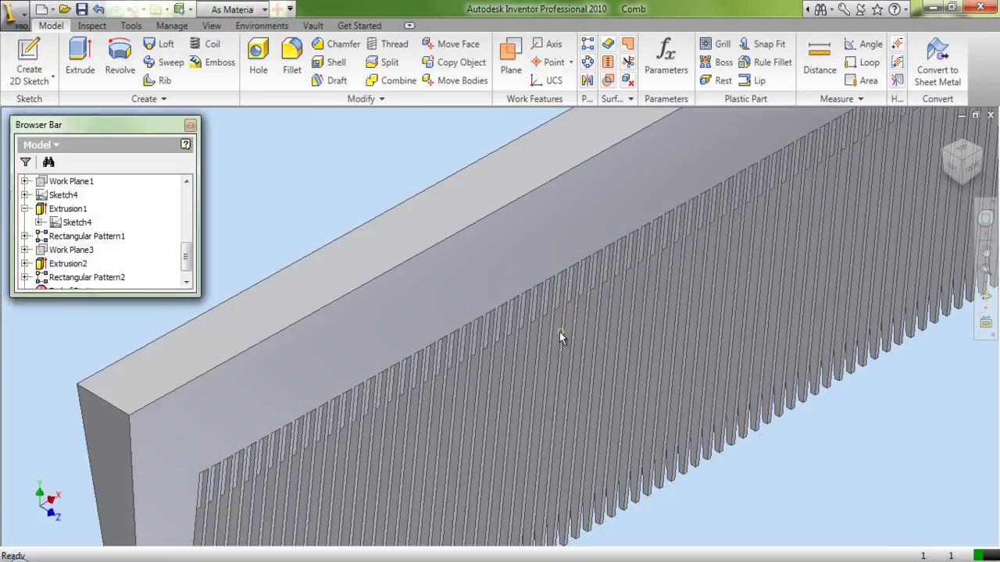
# Inspect the patterned cuts where they meet the tops of the teeth, and save the part.
pyautogui.scroll(-2, 558, 338)
pyautogui.click(984, 295)
pyautogui.moveTo(497, 357); pyautogui.dragTo(496, 339)
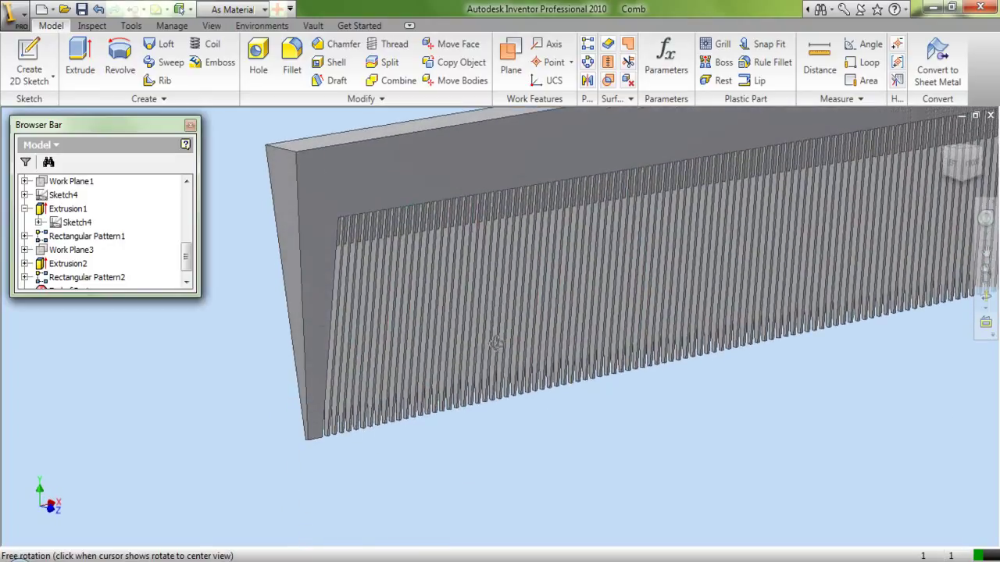
pyautogui.scroll(4, 474, 212)
pyautogui.scroll(2, 475, 213)
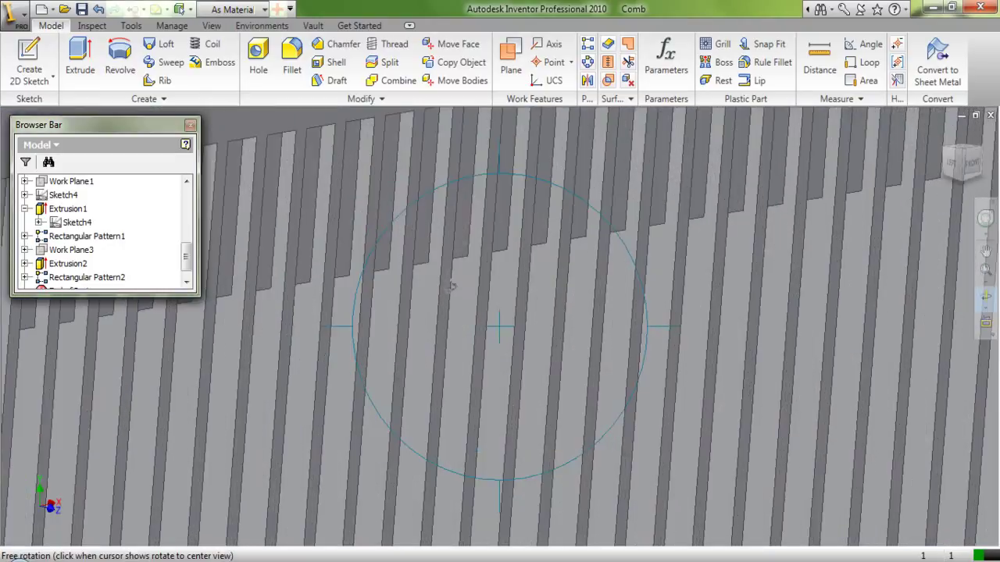
pyautogui.scroll(-6, 451, 278)
pyautogui.rightClick(461, 220)
pyautogui.click(475, 218)
pyautogui.click(81, 9)
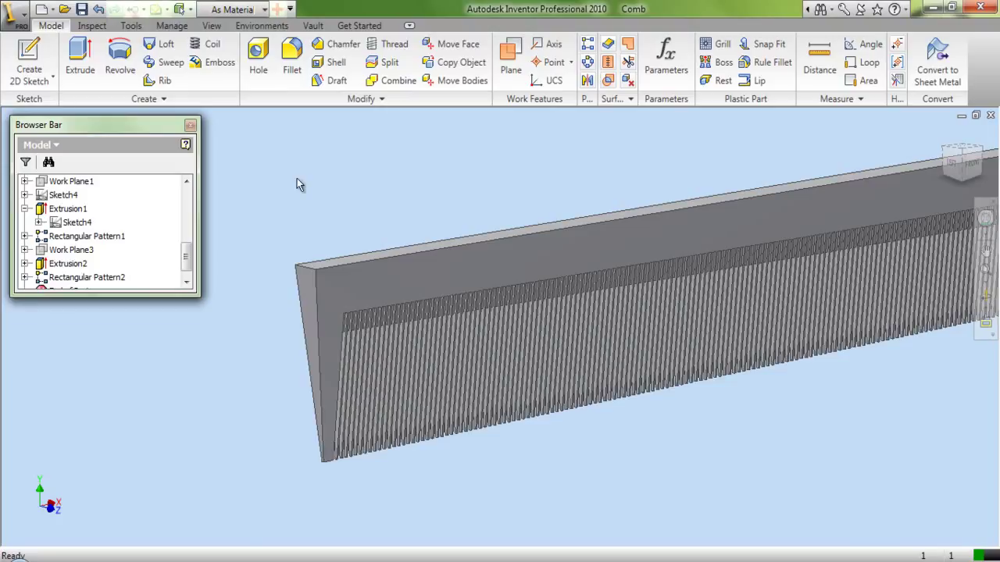
# Make the origin XY Plane visible through the middle of the comb's thickness.
pyautogui.keyDown('shift'); pyautogui.moveTo(297, 186); pyautogui.dragTo(533, 544, button='middle'); pyautogui.keyUp('shift')
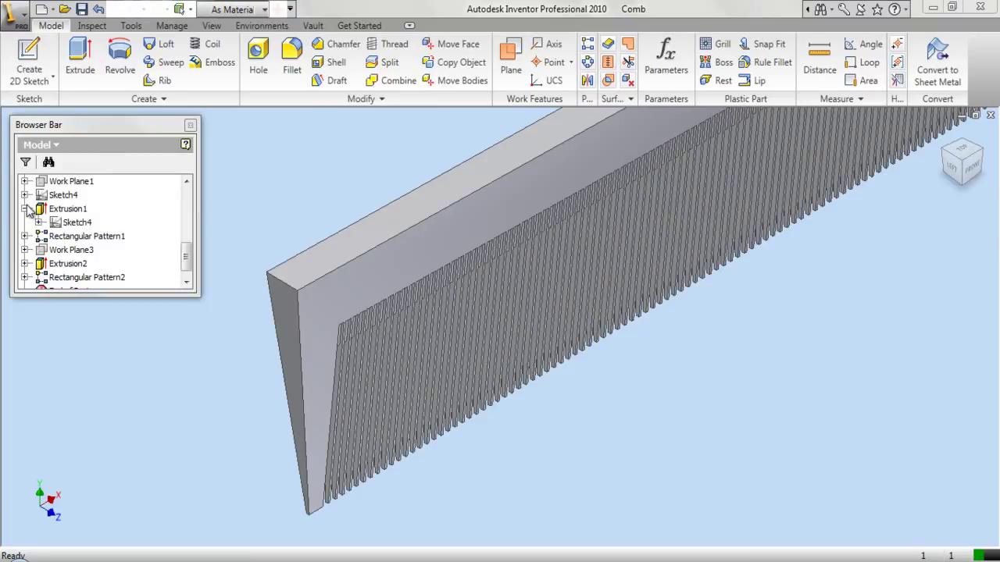
pyautogui.moveTo(186, 258); pyautogui.dragTo(188, 205)
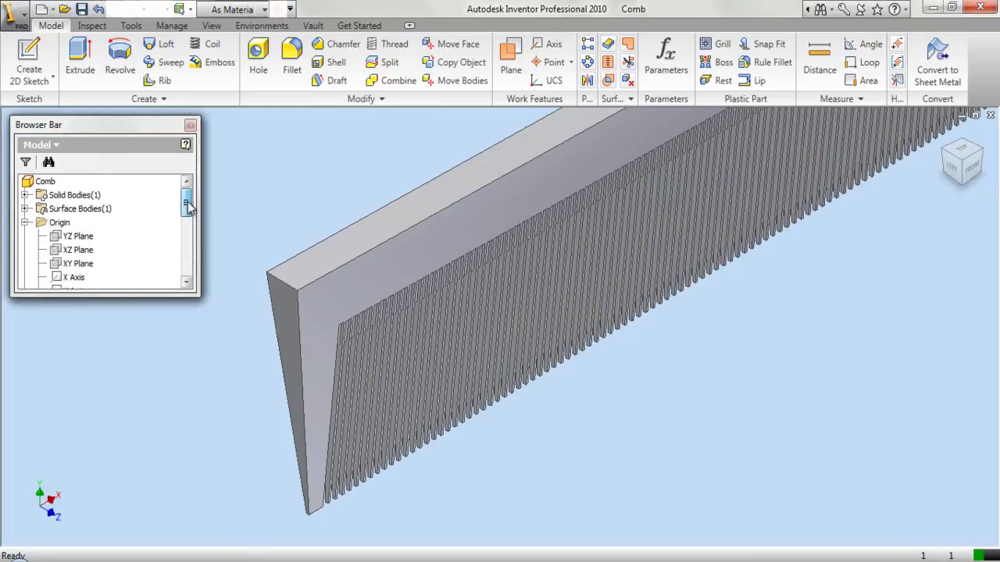
pyautogui.click(70, 265)
pyautogui.rightClick(70, 268)
pyautogui.click(100, 379)
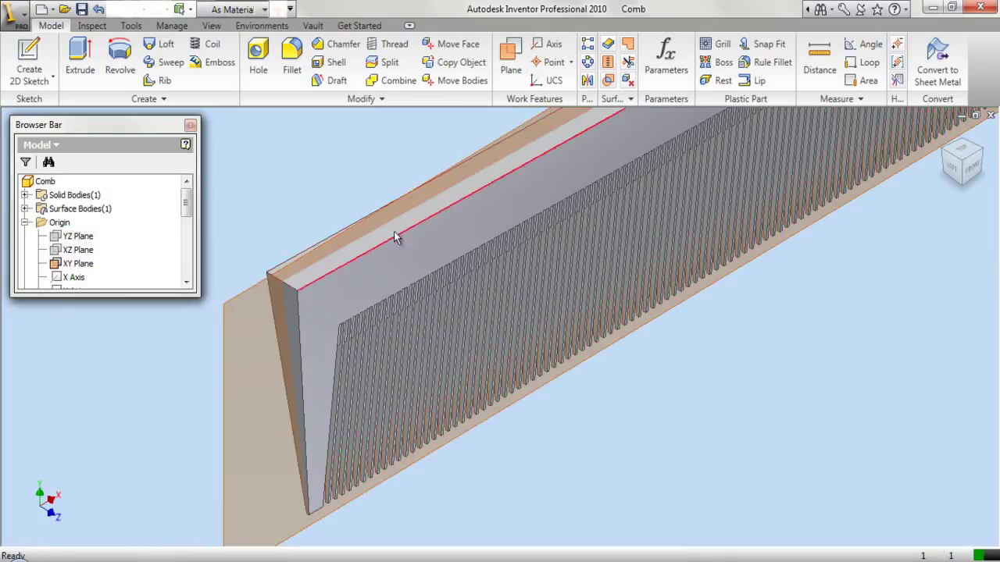
# Start a Mirror of Extrusion2 and Rectangular Pattern2 with the XY Plane as the mirror plane.
pyautogui.click(587, 80)
pyautogui.moveTo(186, 205); pyautogui.dragTo(195, 277)
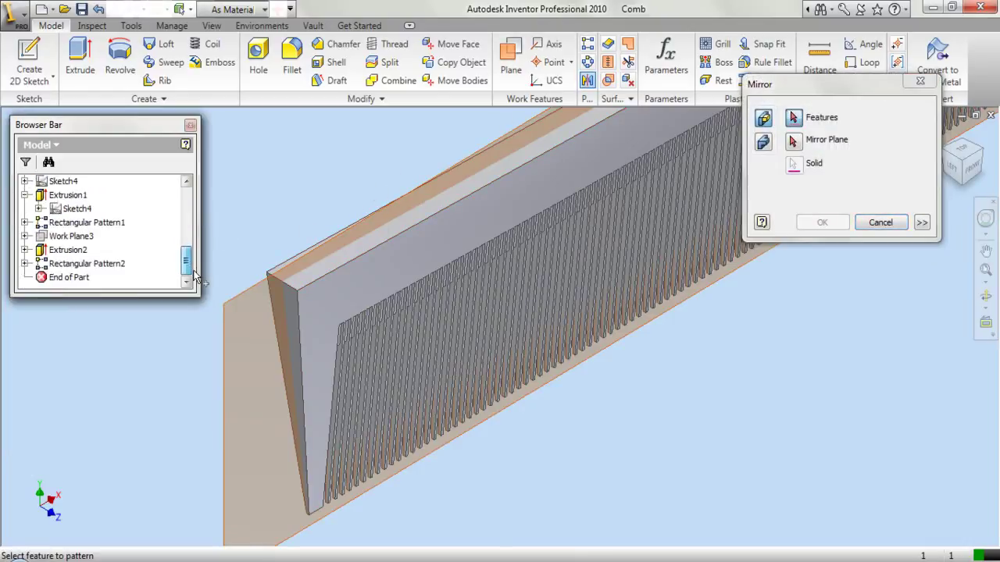
pyautogui.click(76, 252)
pyautogui.click(85, 264)
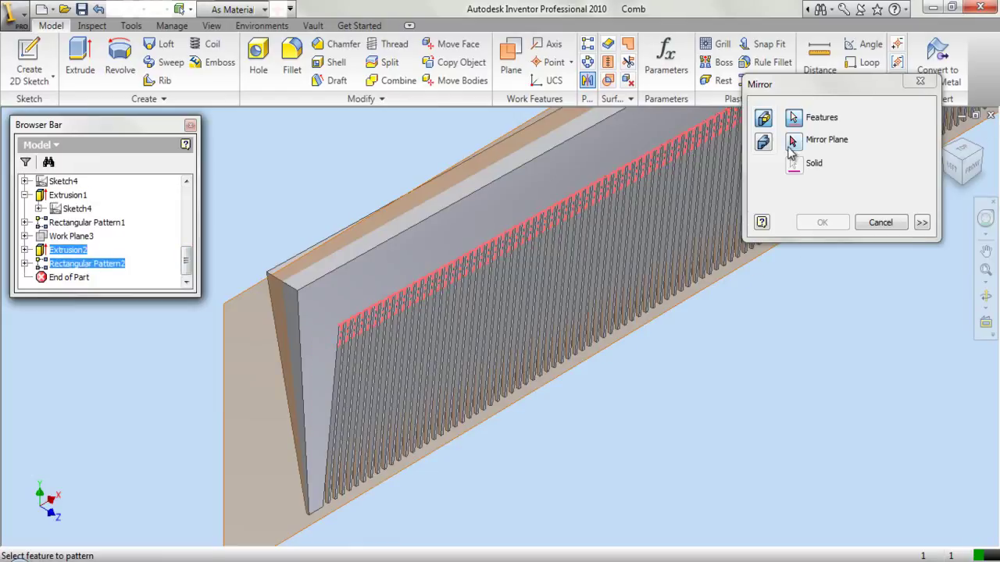
pyautogui.click(793, 139)
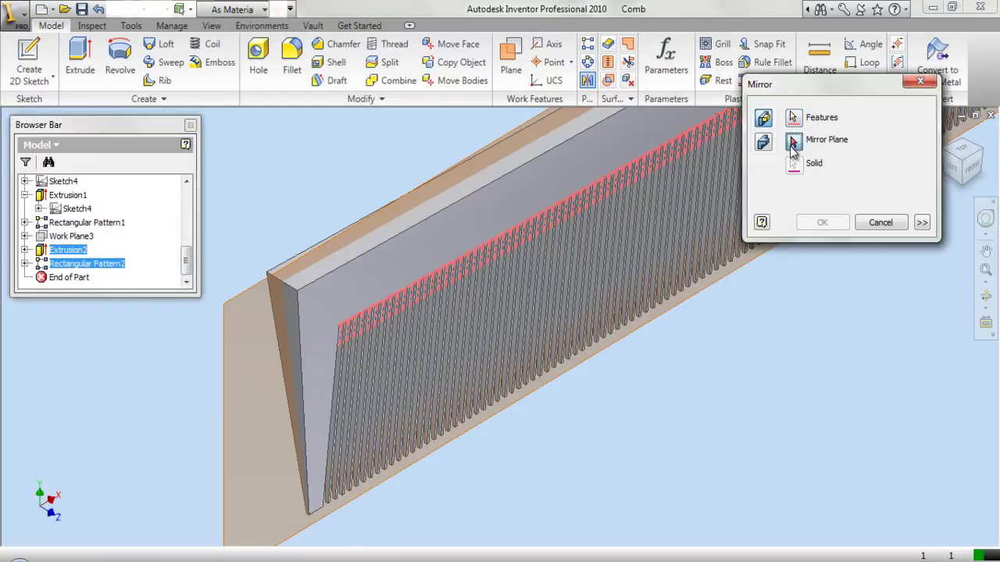
pyautogui.click(224, 304)
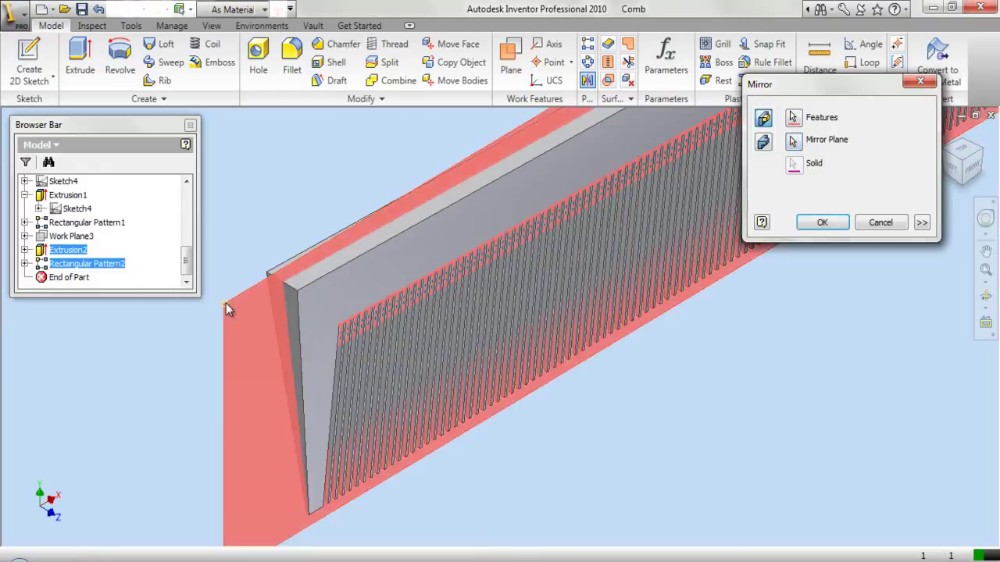
# Create the mirror with the Adjust to Model creation method and hide the XY Plane.
pyautogui.click(922, 223)
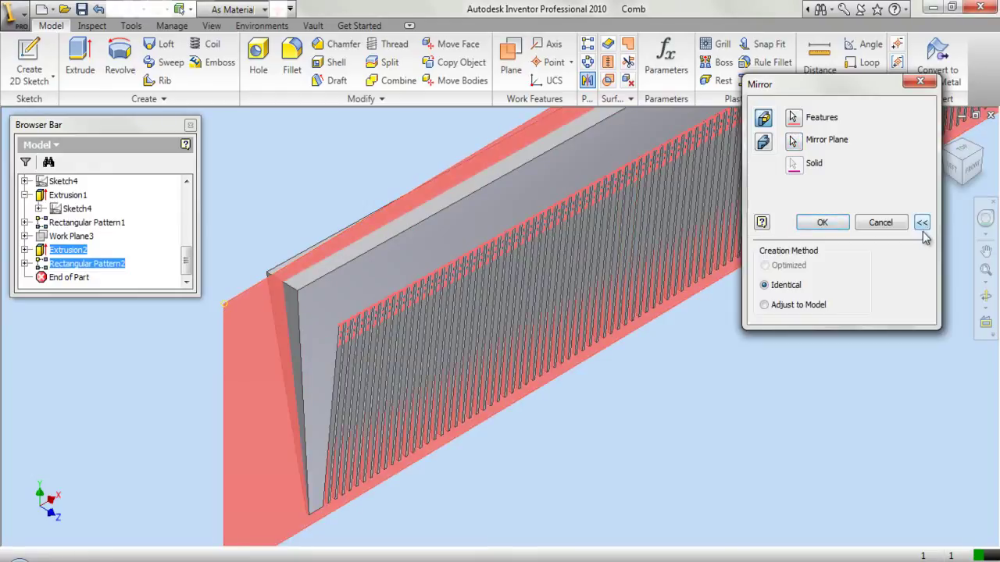
pyautogui.click(763, 306)
pyautogui.click(818, 224)
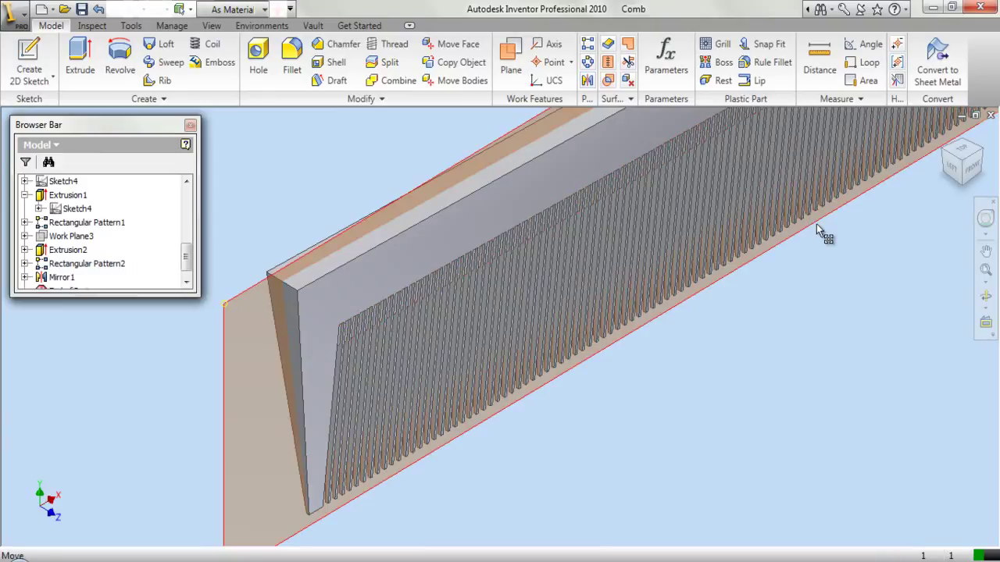
pyautogui.rightClick(234, 298)
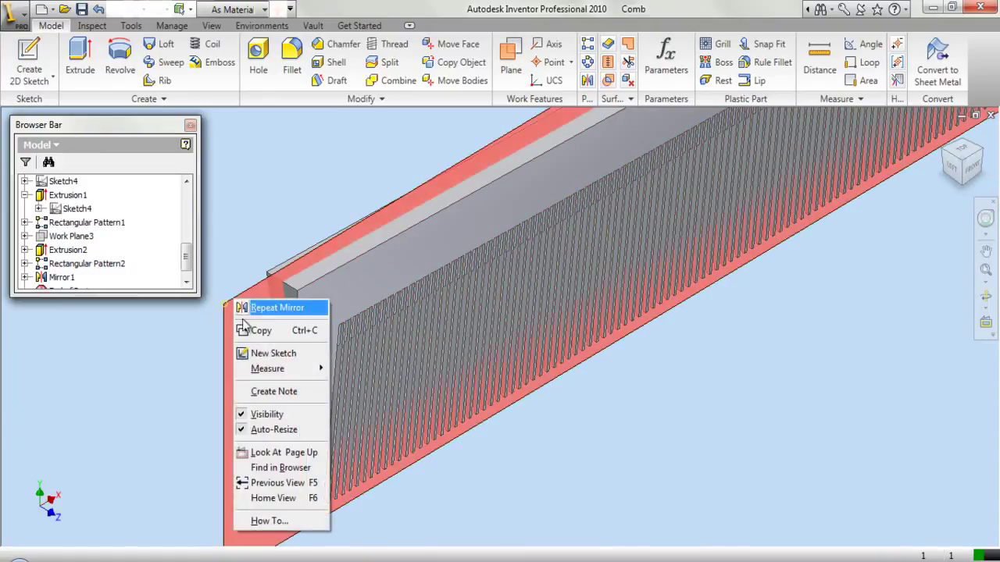
pyautogui.click(250, 415)
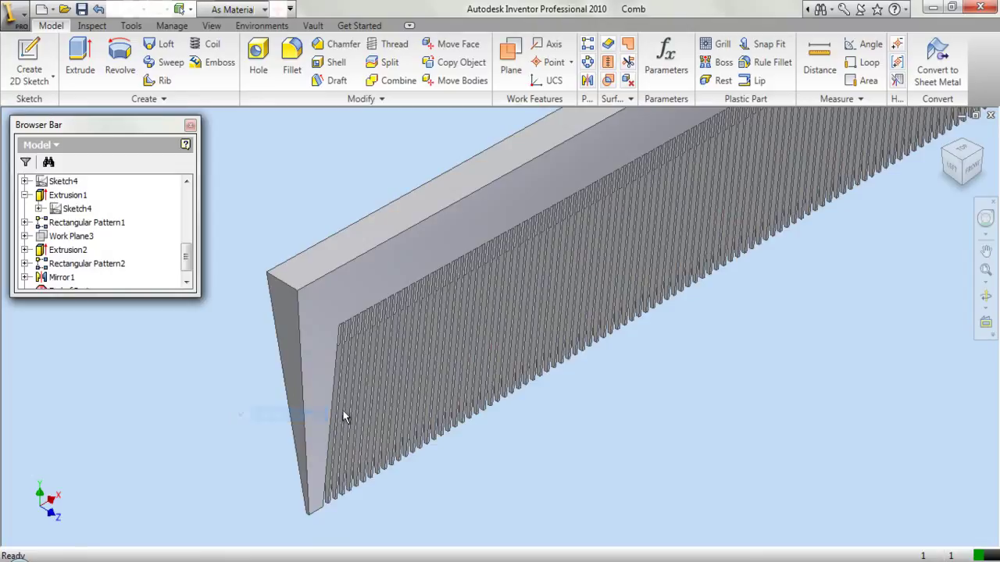
# Examine the mirrored cuts above the teeth on the comb's back face, at both ends of the row.
pyautogui.click(944, 162)
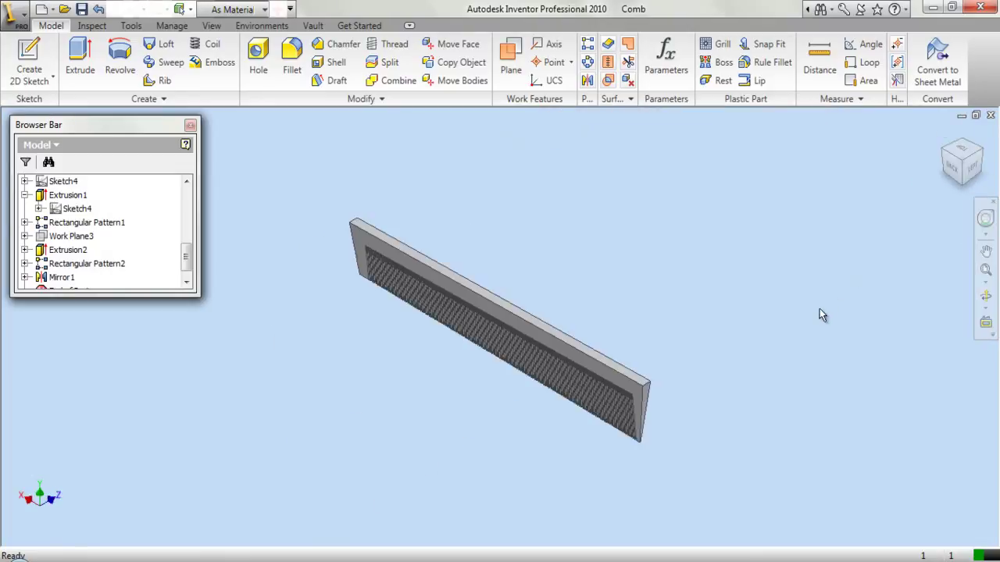
pyautogui.scroll(10, 608, 442)
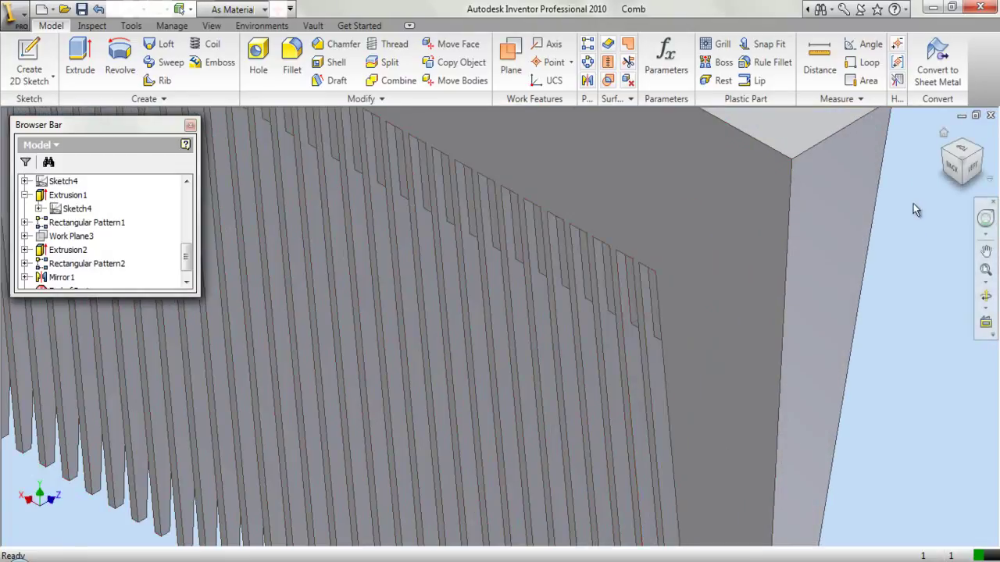
pyautogui.click(947, 178)
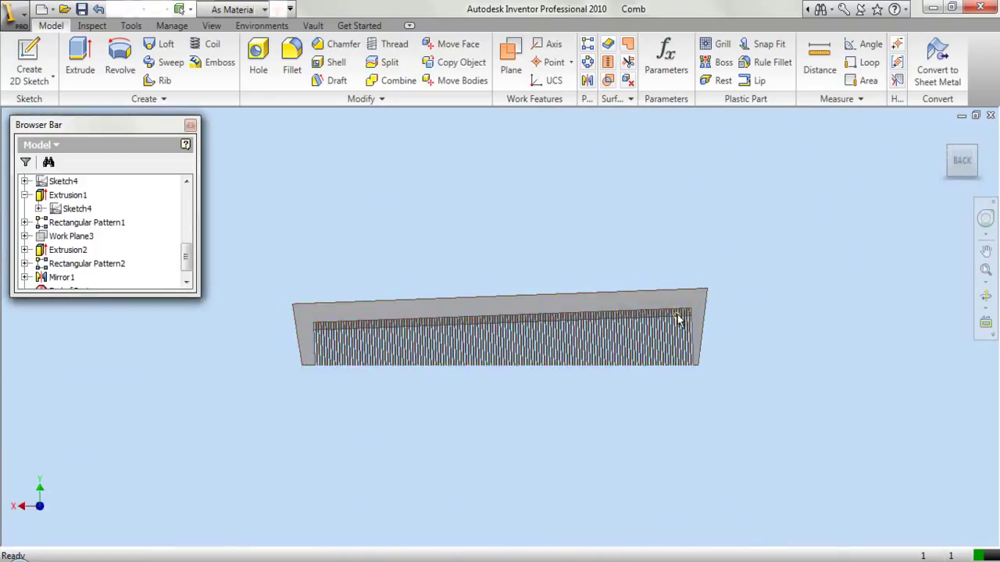
pyautogui.scroll(5, 684, 318)
pyautogui.scroll(2, 695, 319)
pyautogui.scroll(-8, 859, 323)
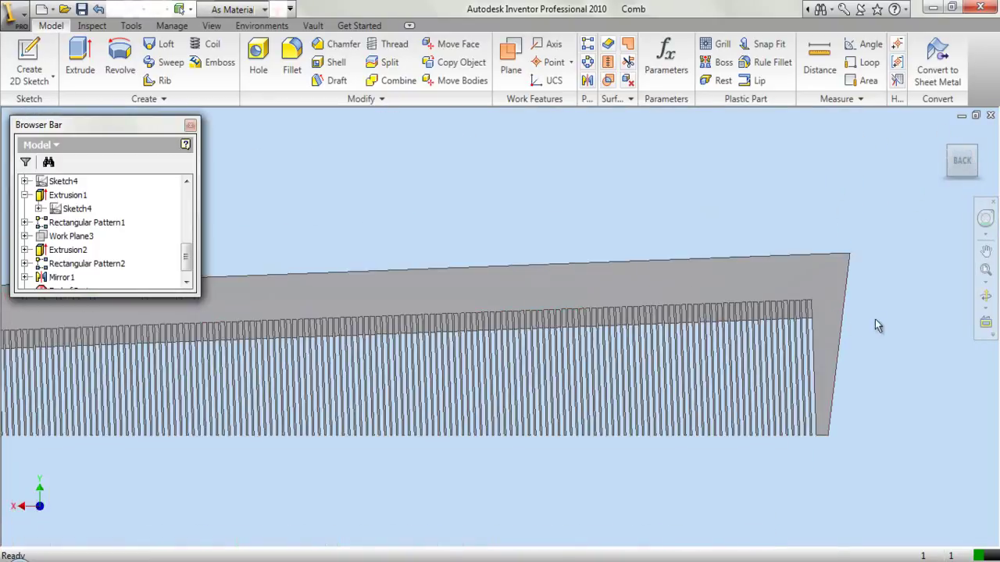
pyautogui.scroll(5, 304, 336)
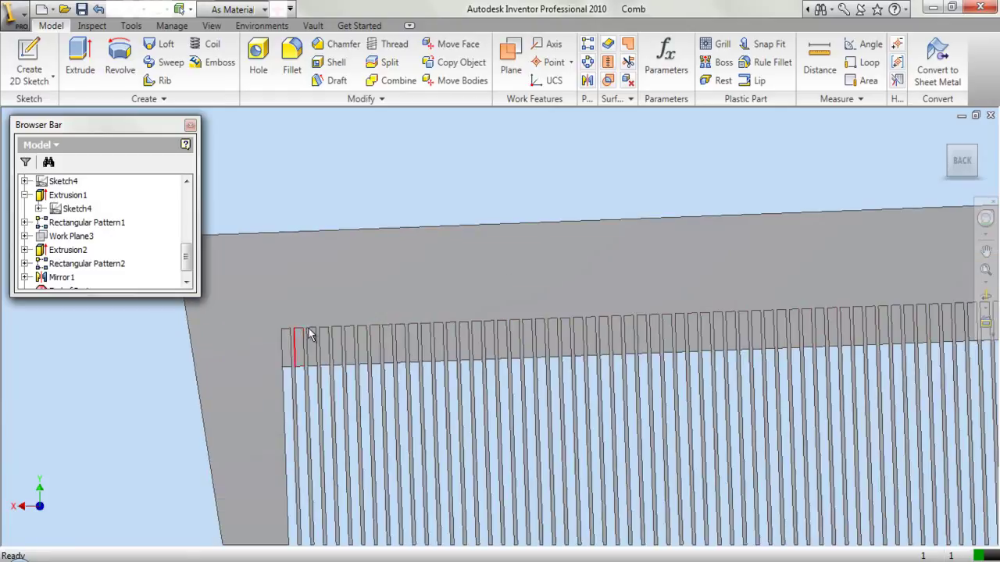
pyautogui.click(986, 297)
pyautogui.moveTo(361, 348); pyautogui.dragTo(420, 341)
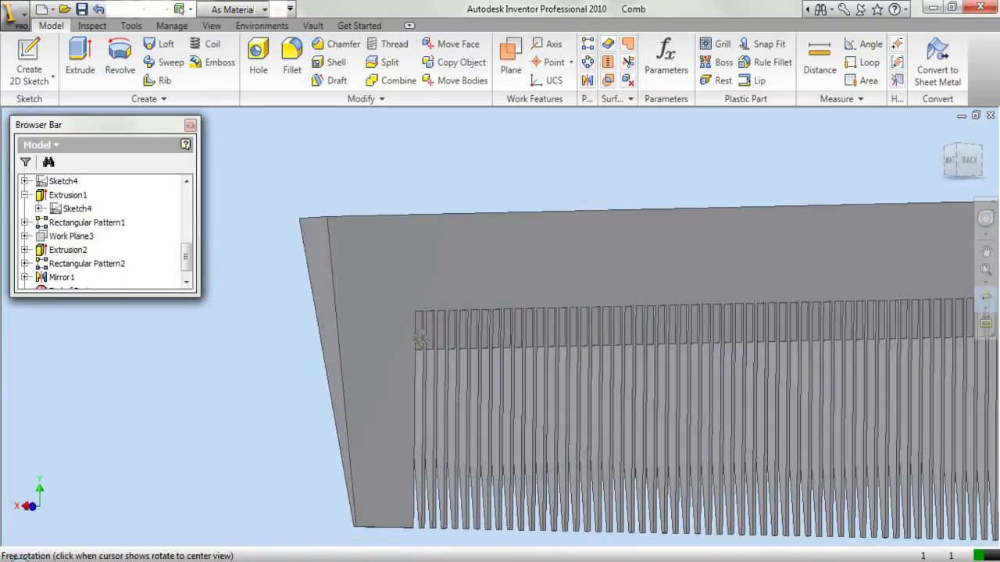
pyautogui.scroll(3, 421, 341)
pyautogui.scroll(-1, 406, 339)
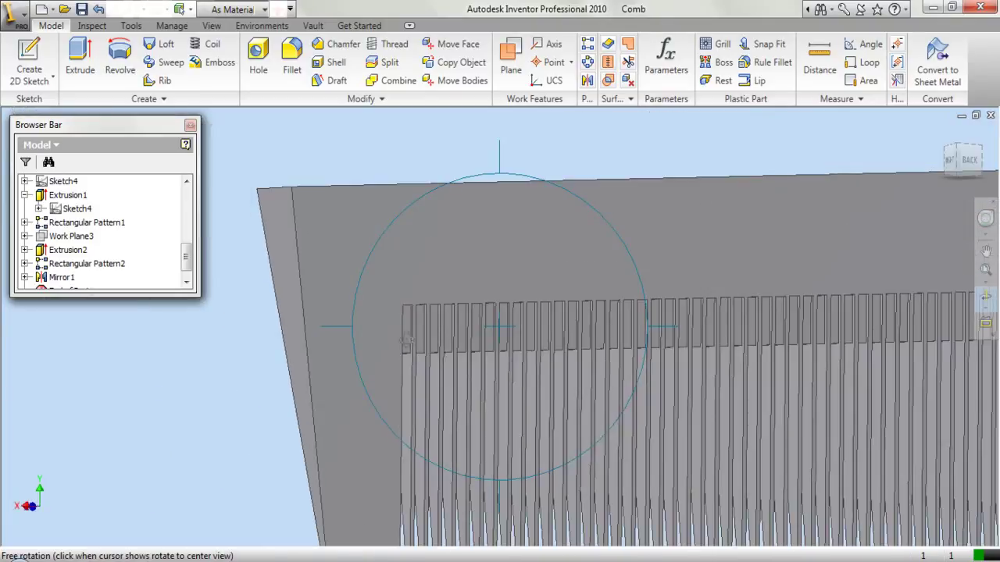
pyautogui.rightClick(400, 316)
pyautogui.click(426, 324)
pyautogui.click(963, 156)
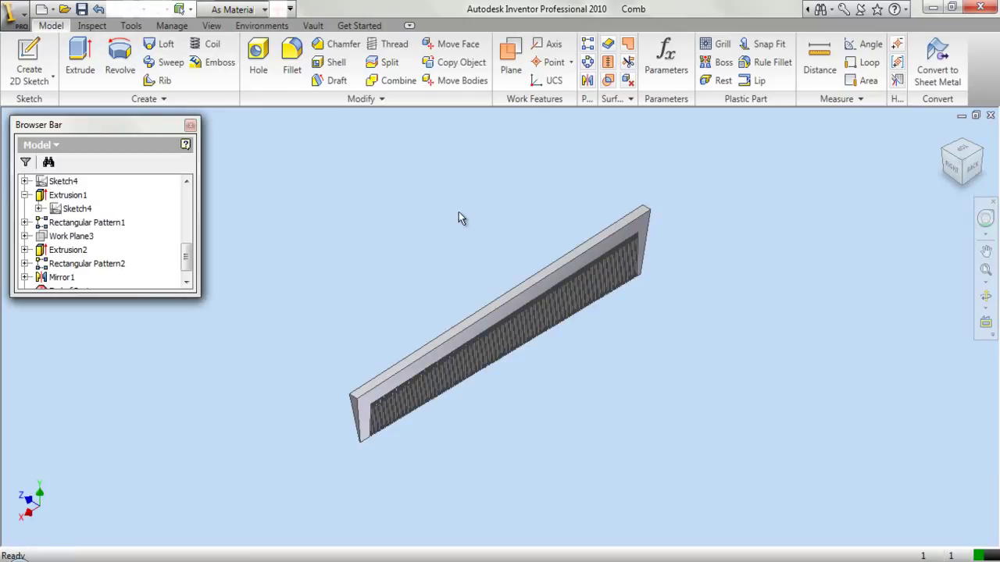
# Start a constant edge fillet and select the upper and lower corner edges at one end of the comb.
pyautogui.press('F6')
pyautogui.scroll(-3, 313, 438)
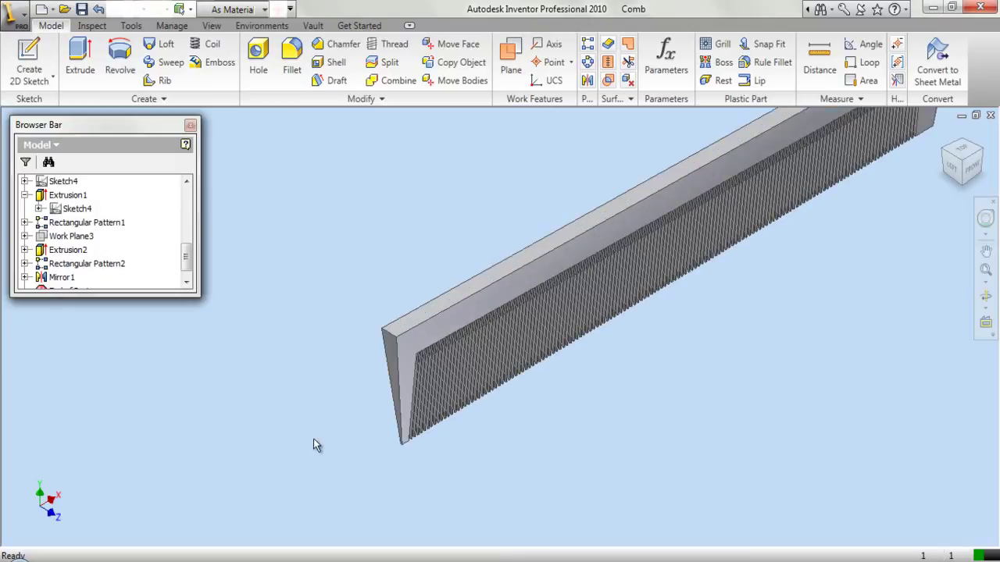
pyautogui.click(288, 61)
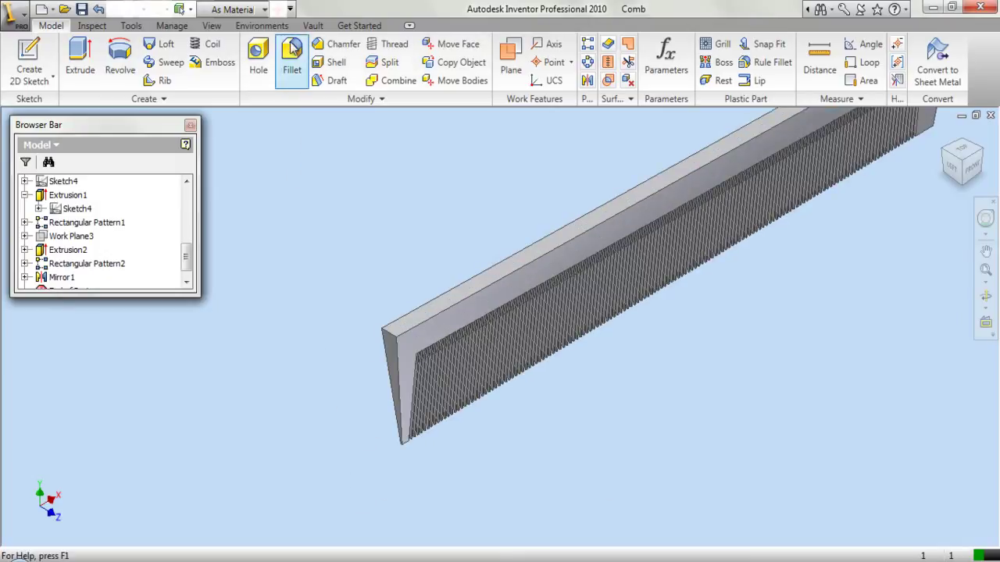
pyautogui.click(390, 337)
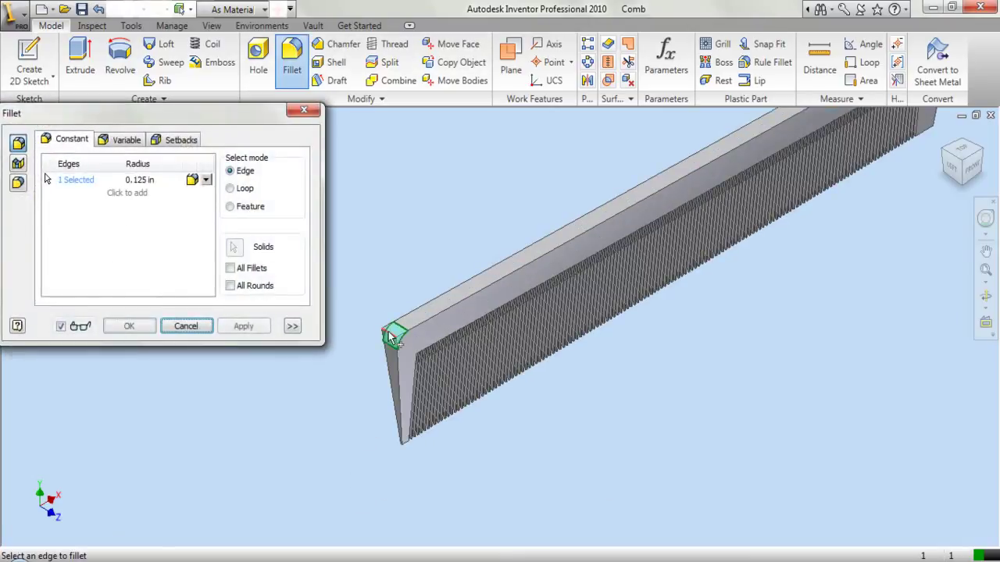
pyautogui.scroll(-2, 304, 391)
pyautogui.scroll(5, 362, 422)
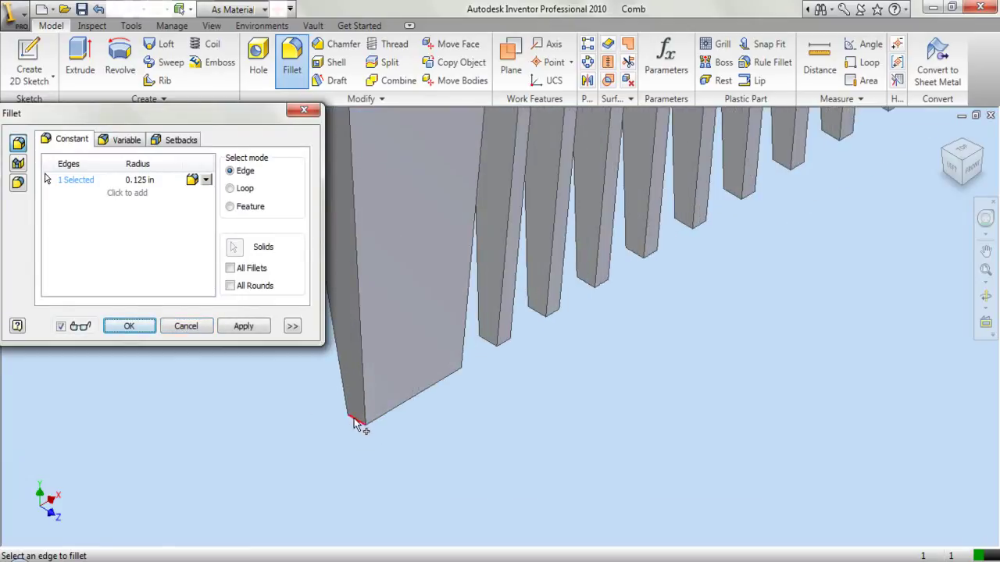
pyautogui.click(355, 419)
pyautogui.scroll(-5, 333, 444)
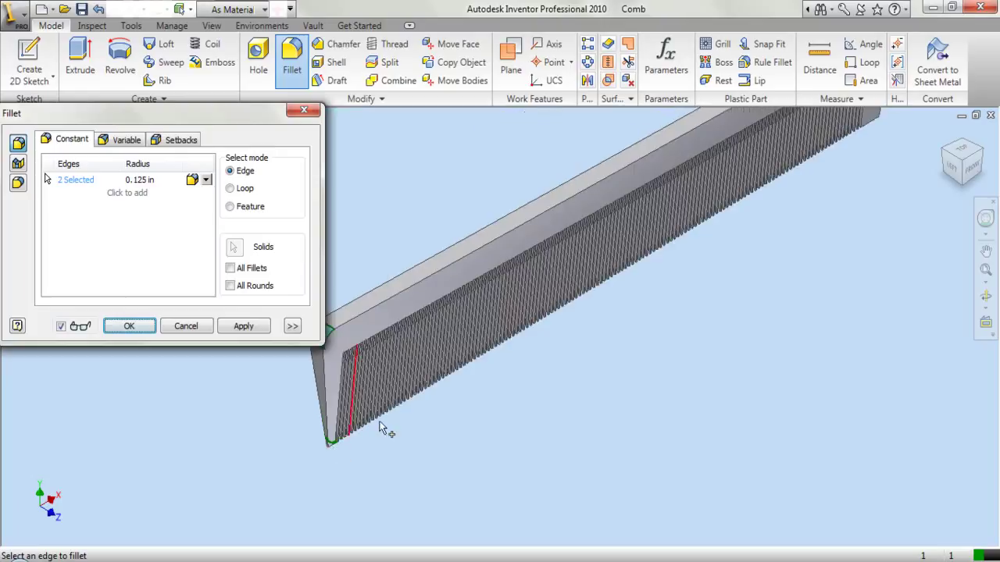
# Add the upper and lower corner edges at the comb's opposite end to the fillet selection.
pyautogui.scroll(4, 656, 225)
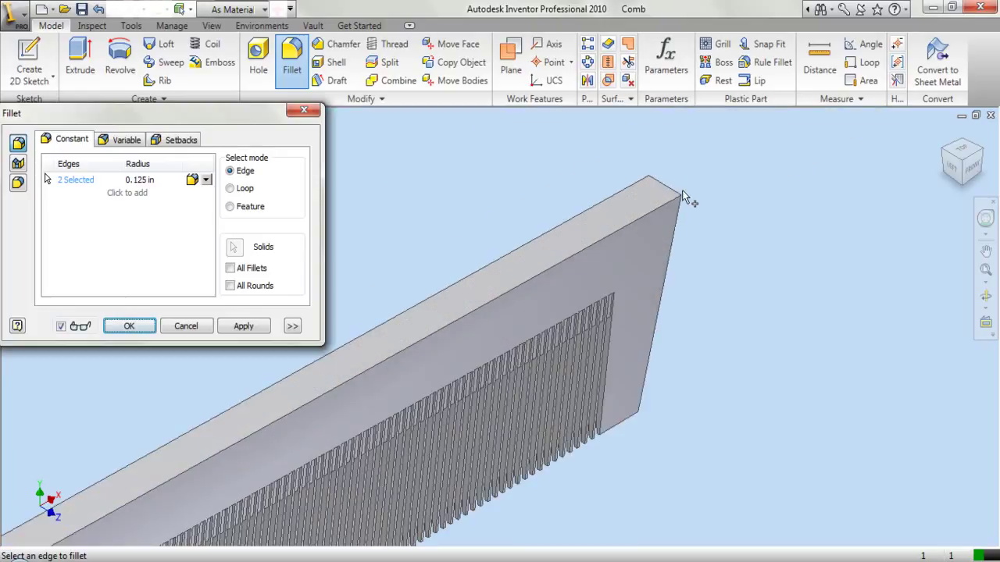
pyautogui.click(674, 195)
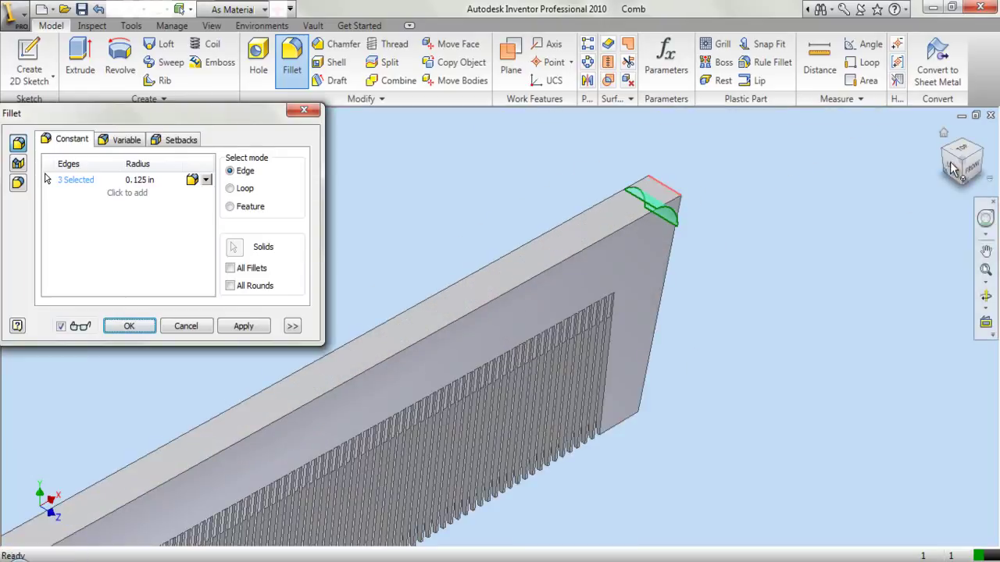
pyautogui.click(935, 140)
pyautogui.scroll(5, 647, 451)
pyautogui.click(564, 390)
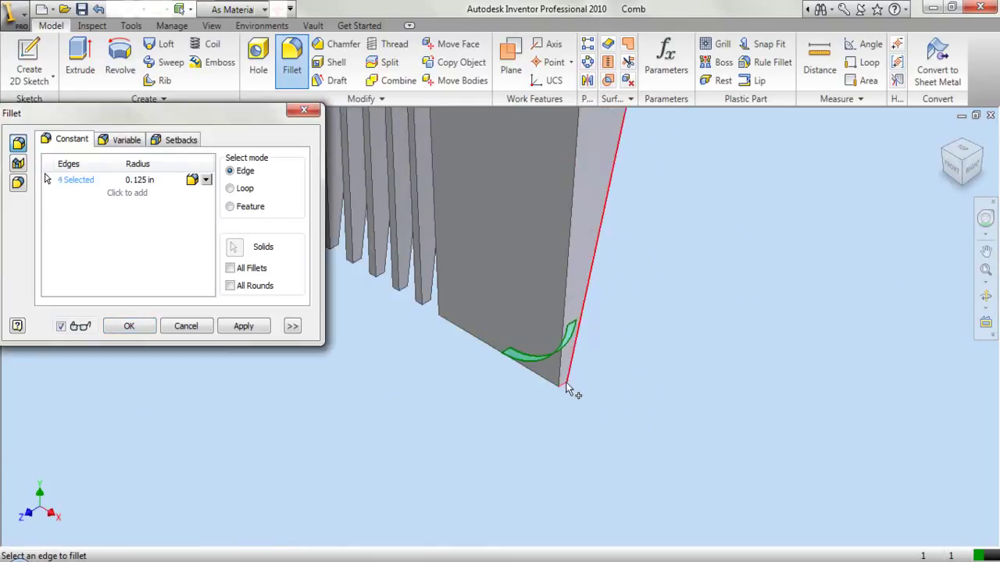
pyautogui.scroll(-3, 779, 424)
pyautogui.scroll(-2, 785, 430)
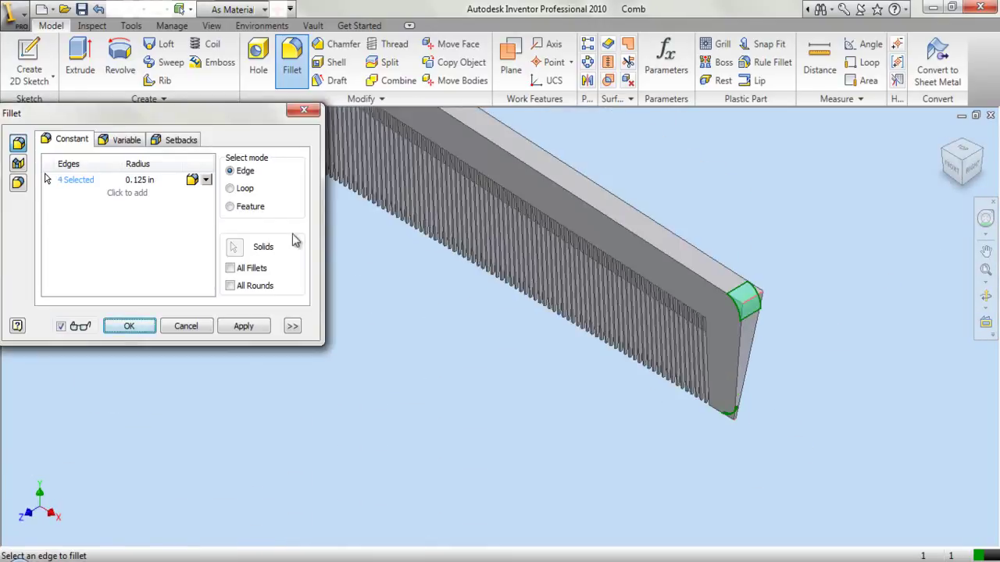
# Set the fillet radius to 0.25 in, apply it to the four corner edges, and close the fillet settings.
pyautogui.click(138, 181)
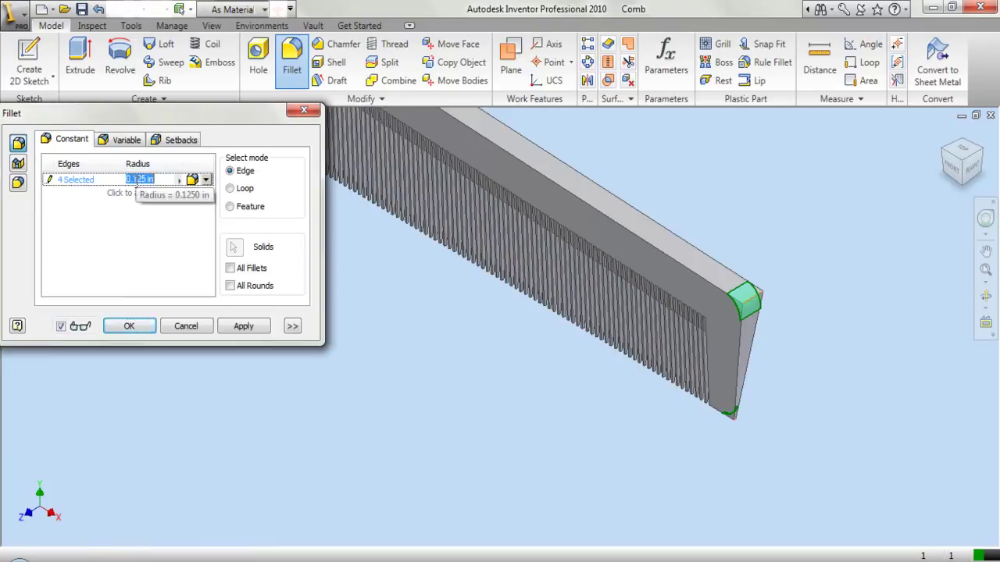
pyautogui.click(138, 181)
pyautogui.press('BackSpace')
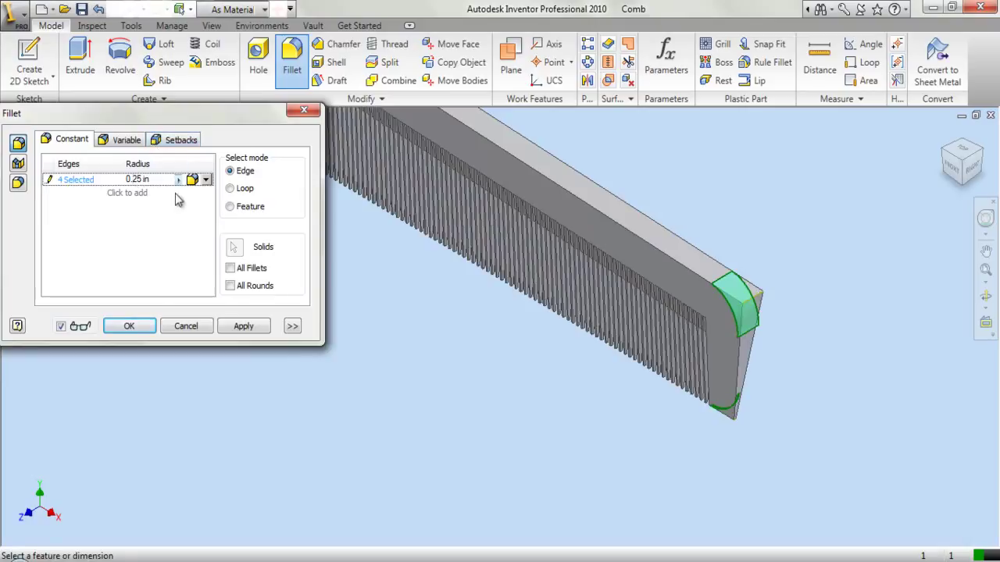
pyautogui.click(243, 326)
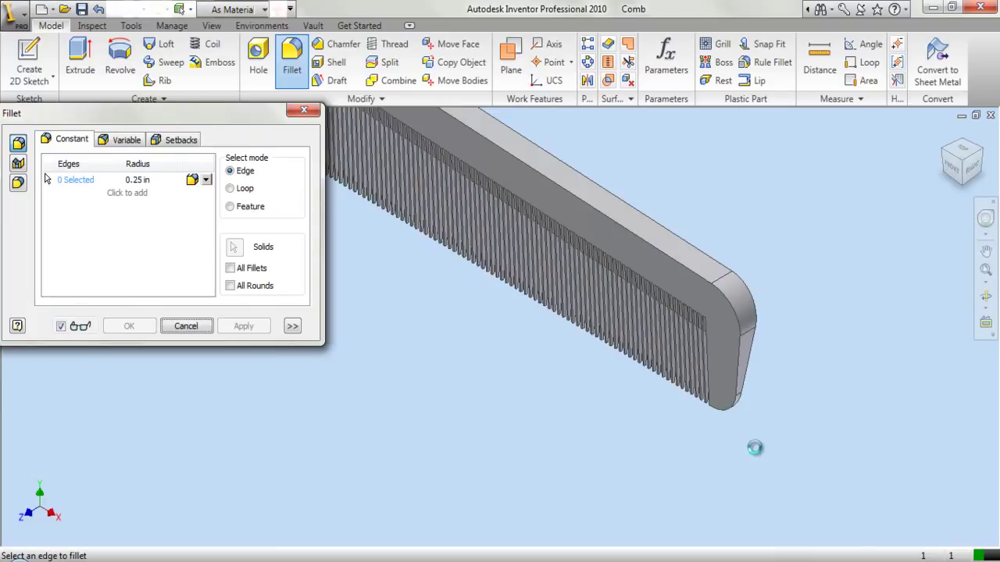
pyautogui.scroll(-5, 778, 461)
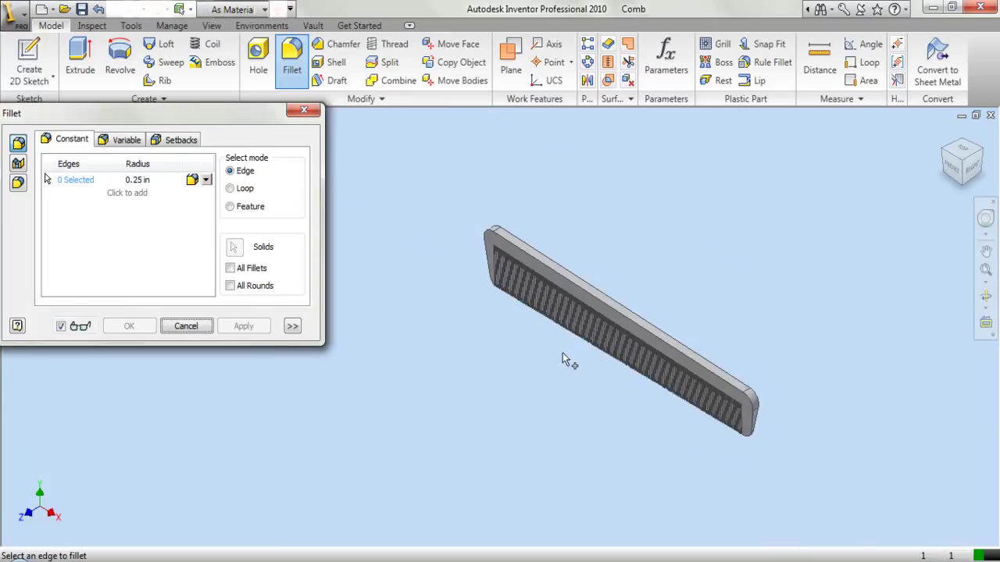
pyautogui.click(187, 326)
# Save the part and change the comb's color to Beige (PC).
pyautogui.scroll(3, 517, 329)
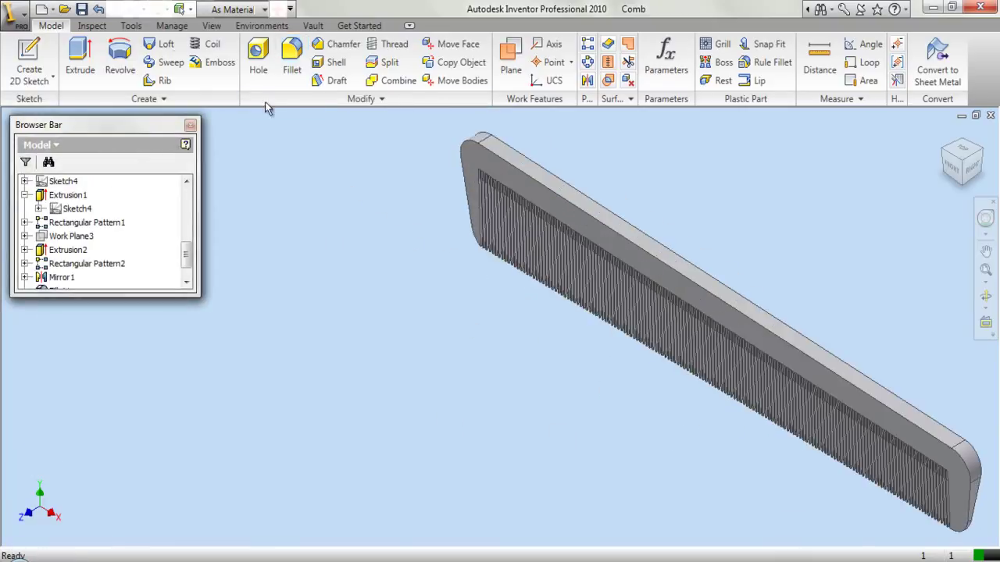
pyautogui.click(81, 9)
pyautogui.click(252, 11)
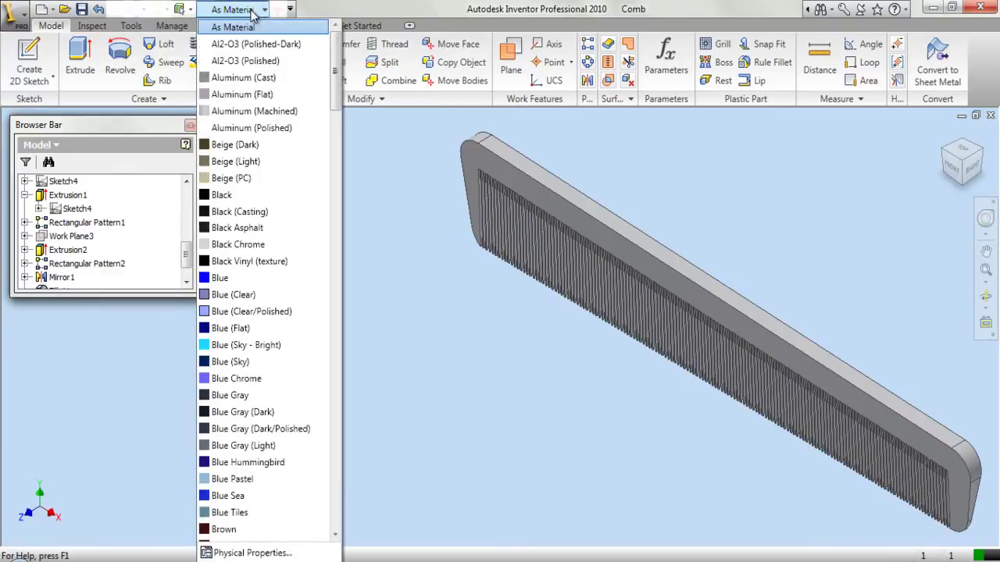
pyautogui.click(251, 178)
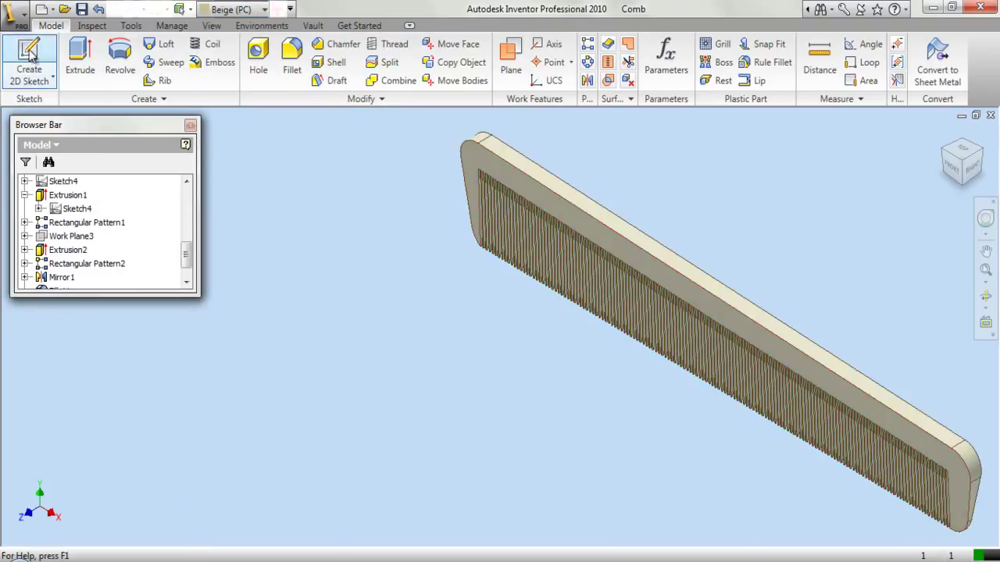
# Start a new 2D sketch on Work Plane1 and view the comb straight from the front.
pyautogui.click(945, 157)
pyautogui.press('s')
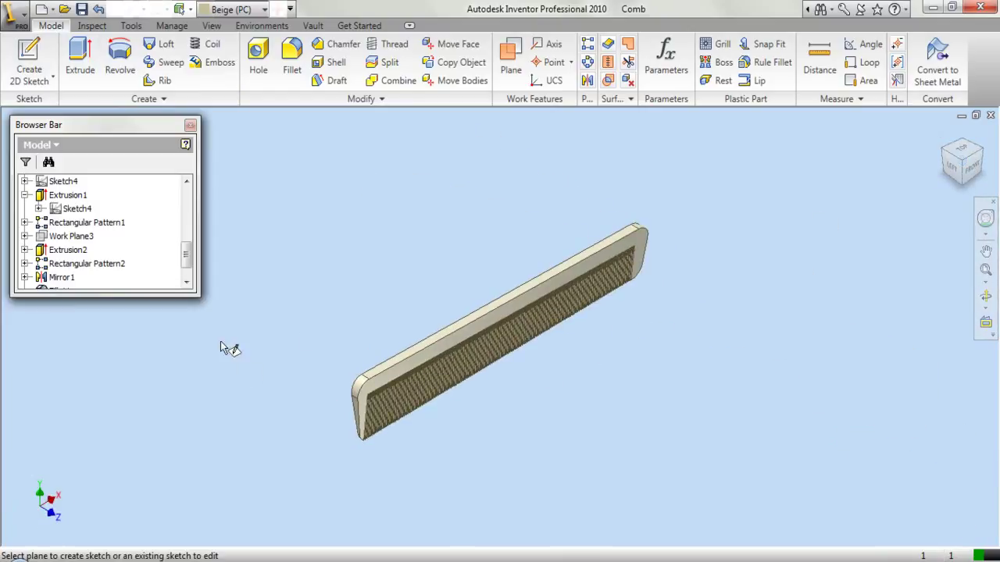
pyautogui.scroll(1, 94, 214)
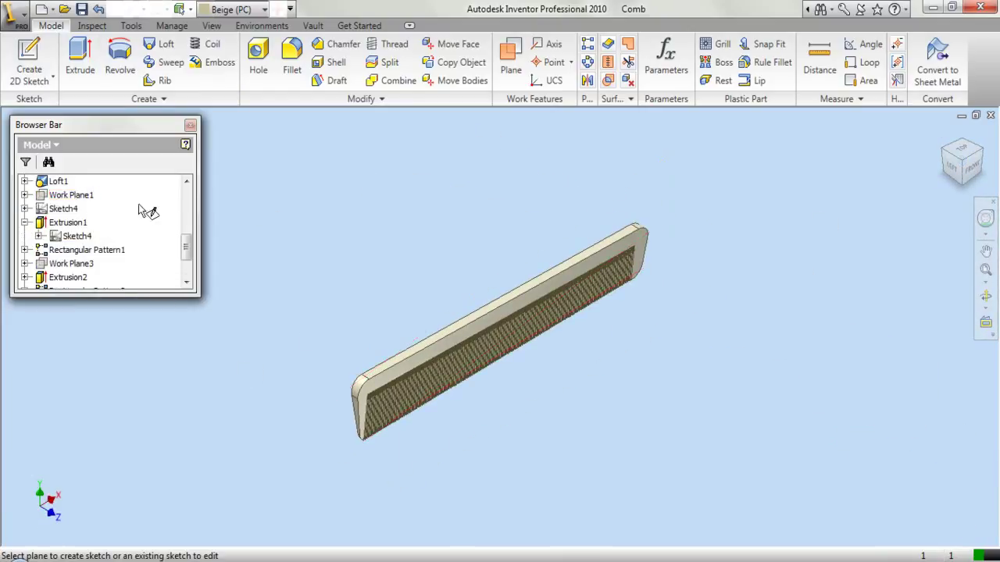
pyautogui.click(84, 197)
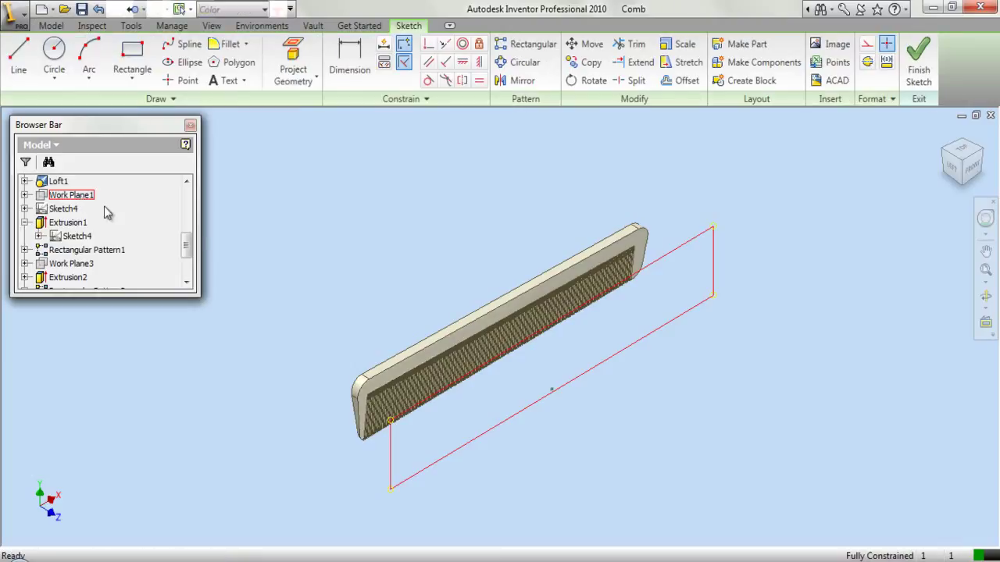
pyautogui.click(972, 167)
pyautogui.scroll(3, 431, 296)
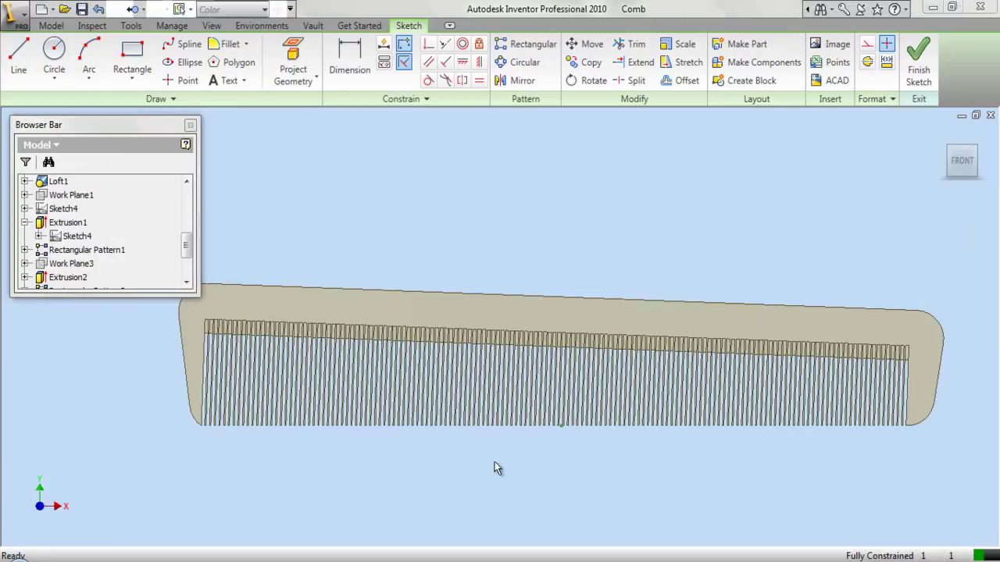
# Project the comb's top edge and the YZ Plane into the sketch and turn both projected lines into construction lines.
pyautogui.click(293, 54)
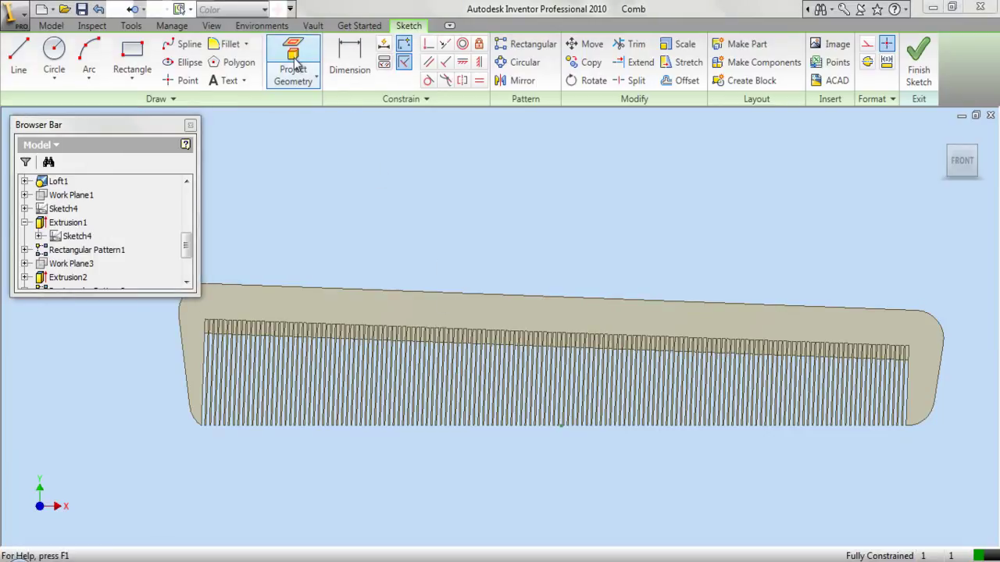
pyautogui.click(449, 295)
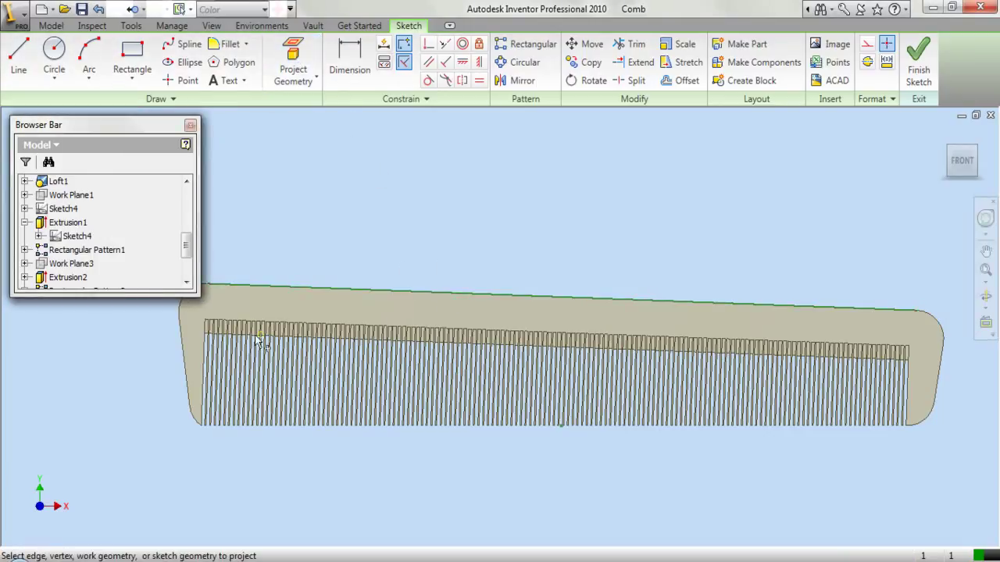
pyautogui.scroll(4, 73, 224)
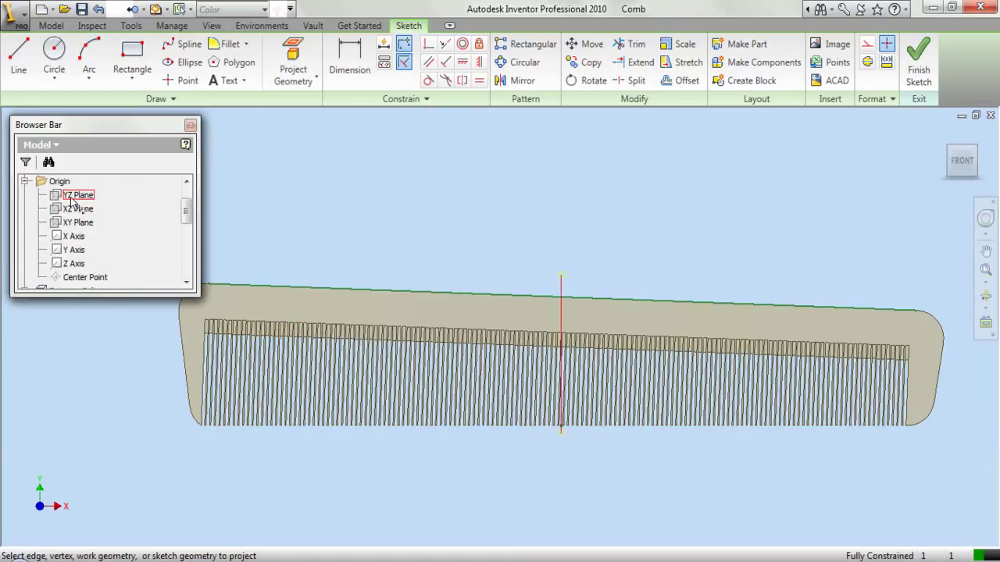
pyautogui.rightClick(470, 230)
pyautogui.click(507, 240)
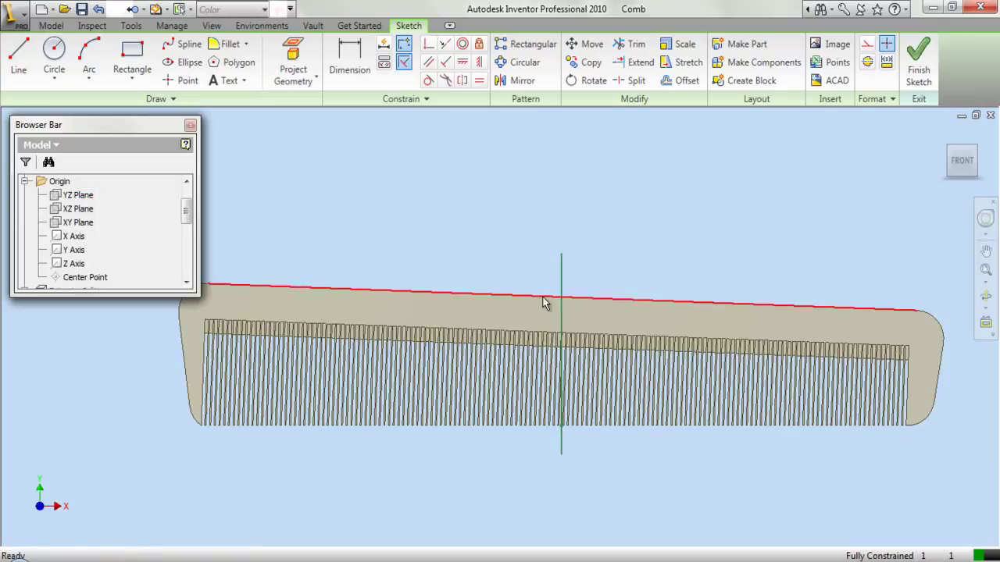
pyautogui.click(562, 269)
pyautogui.click(871, 47)
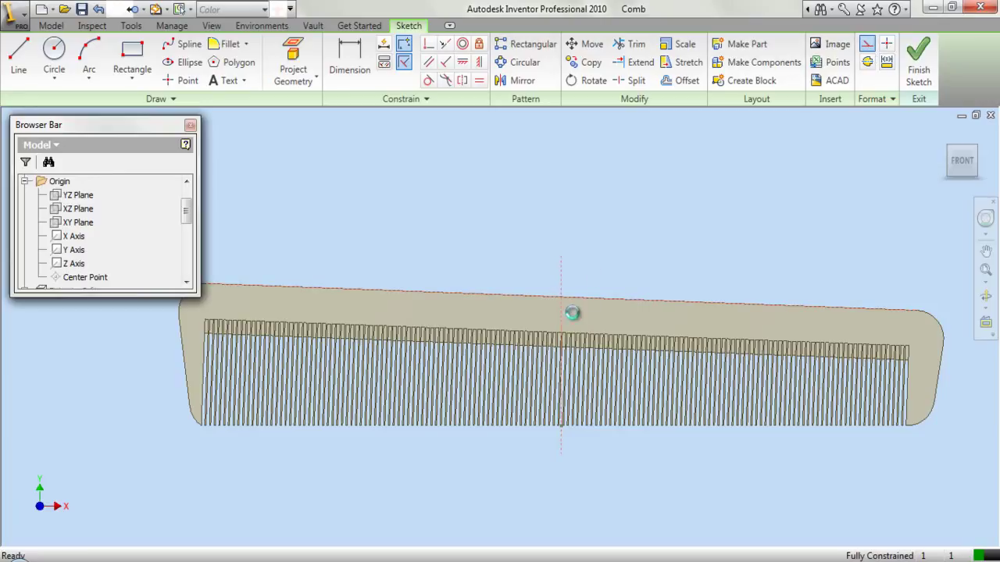
# Create a text box about 0.83 in wide on the comb's spine around the vertical centerline, with the spaced text "C O M B".
pyautogui.scroll(-3, 572, 312)
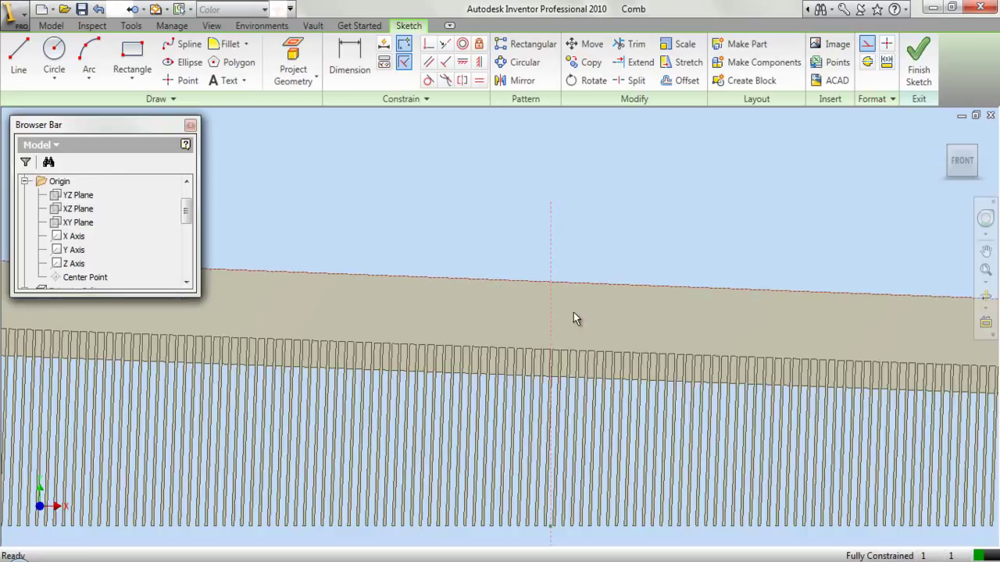
pyautogui.click(232, 80)
pyautogui.moveTo(454, 294)
pyautogui.mouseDown()
pyautogui.moveTo(607, 366)
pyautogui.moveTo(627, 351)
pyautogui.mouseUp()
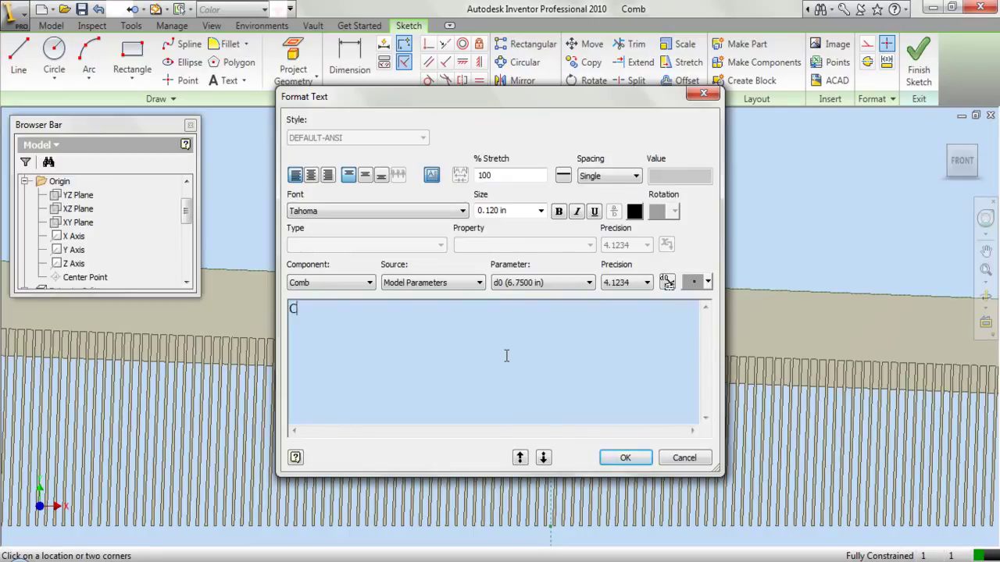
pyautogui.write('COMB')
pyautogui.click(310, 309)
# Align the COMB text to center horizontally and middle vertically, and change its font to Calibri.
pyautogui.moveTo(344, 310); pyautogui.dragTo(286, 309)
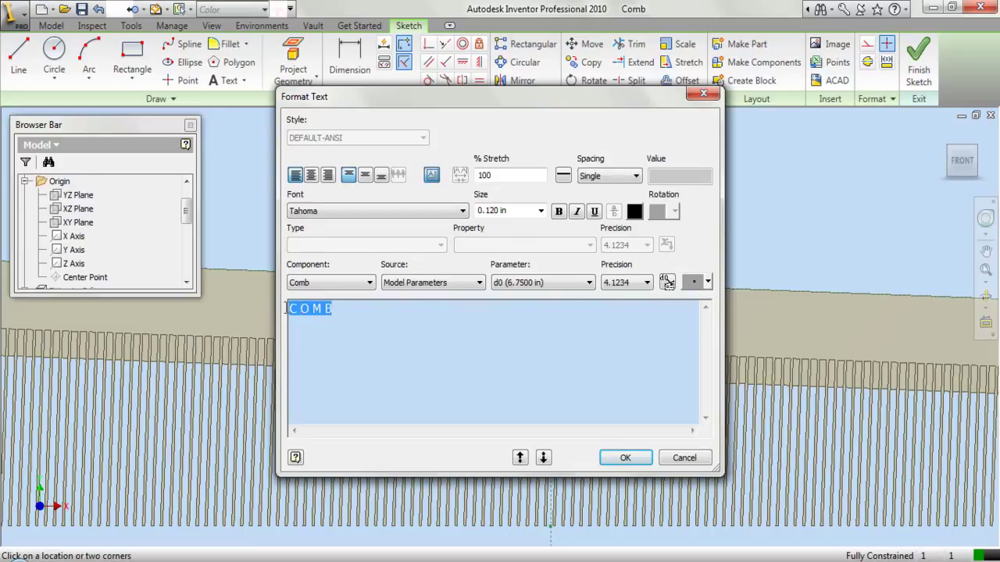
pyautogui.click(311, 178)
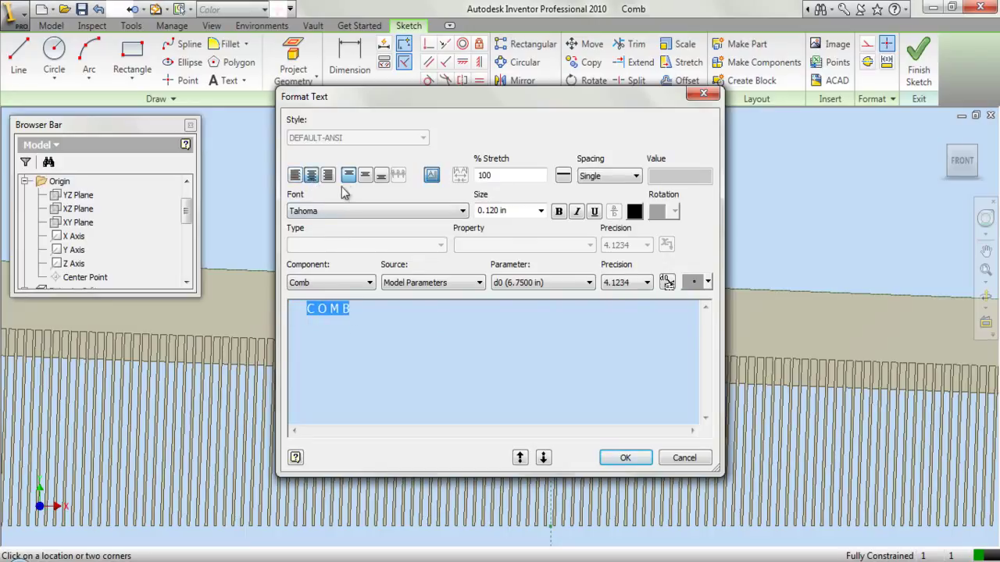
pyautogui.click(365, 179)
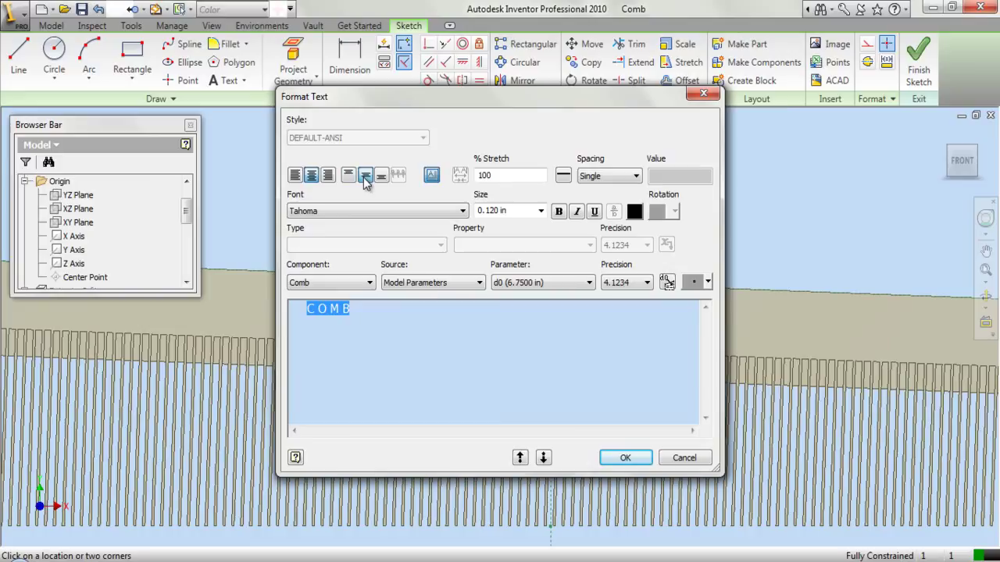
pyautogui.click(312, 213)
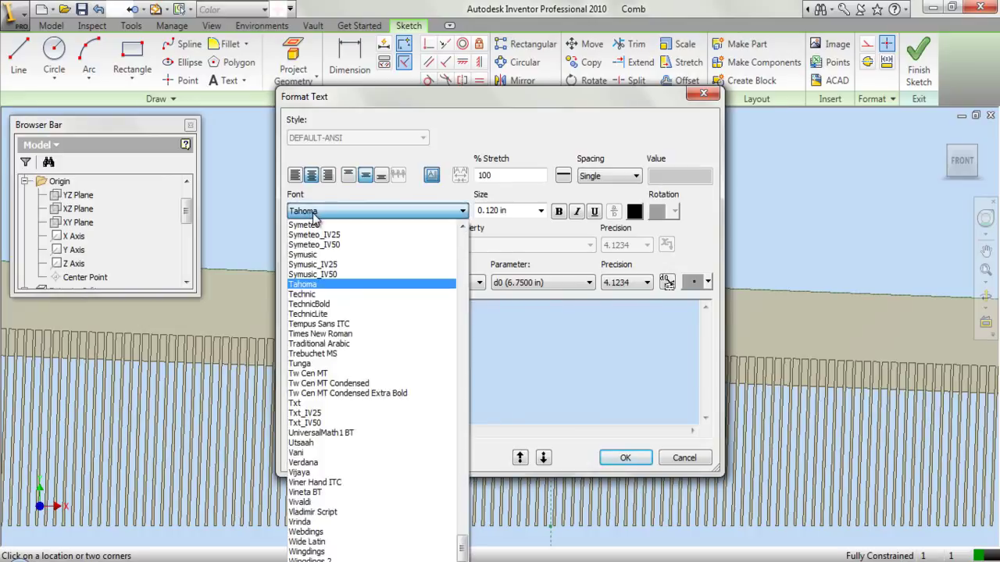
pyautogui.write('c')
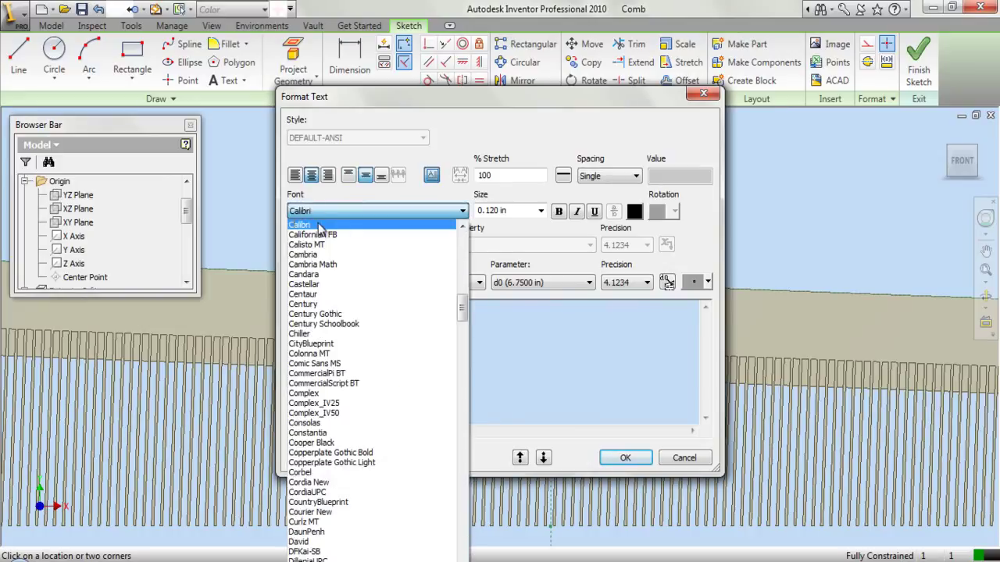
pyautogui.click(318, 226)
pyautogui.click(399, 321)
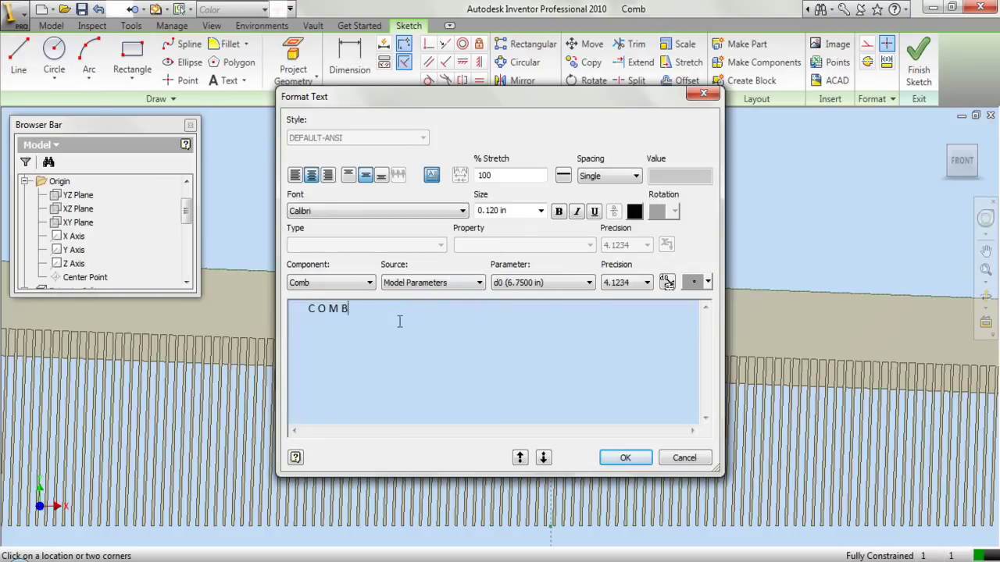
# Set the COMB text size to 0.100 in and accept the text formatting.
pyautogui.doubleClick(333, 308)
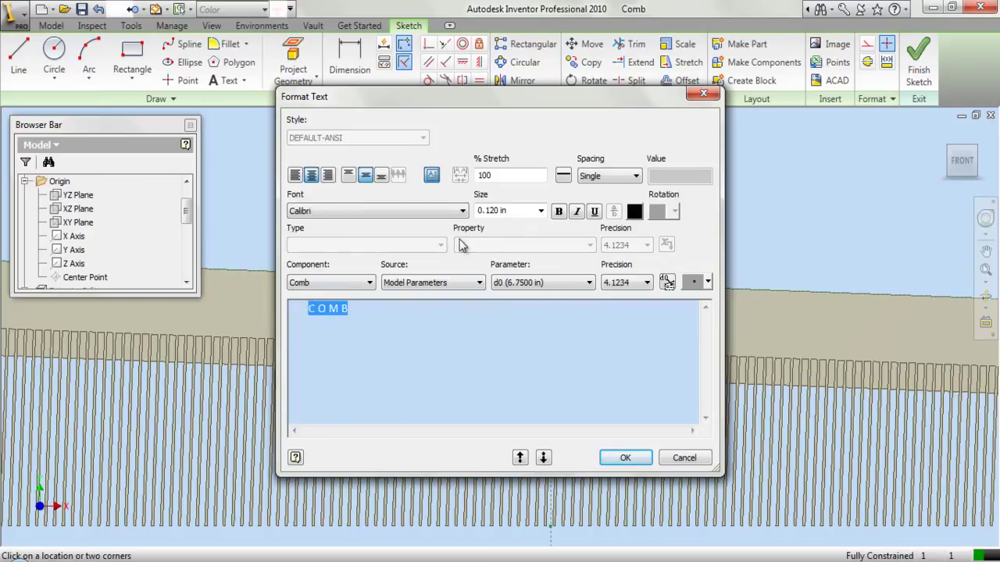
pyautogui.doubleClick(492, 211)
pyautogui.click(493, 211)
pyautogui.press('BackSpace')
pyautogui.press('BackSpace')
pyautogui.write('00')
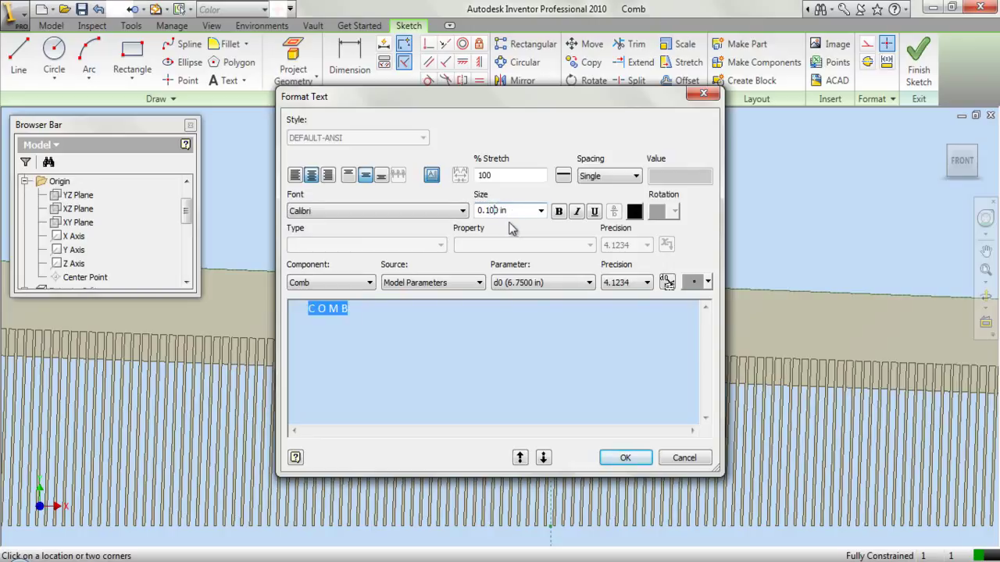
pyautogui.click(626, 458)
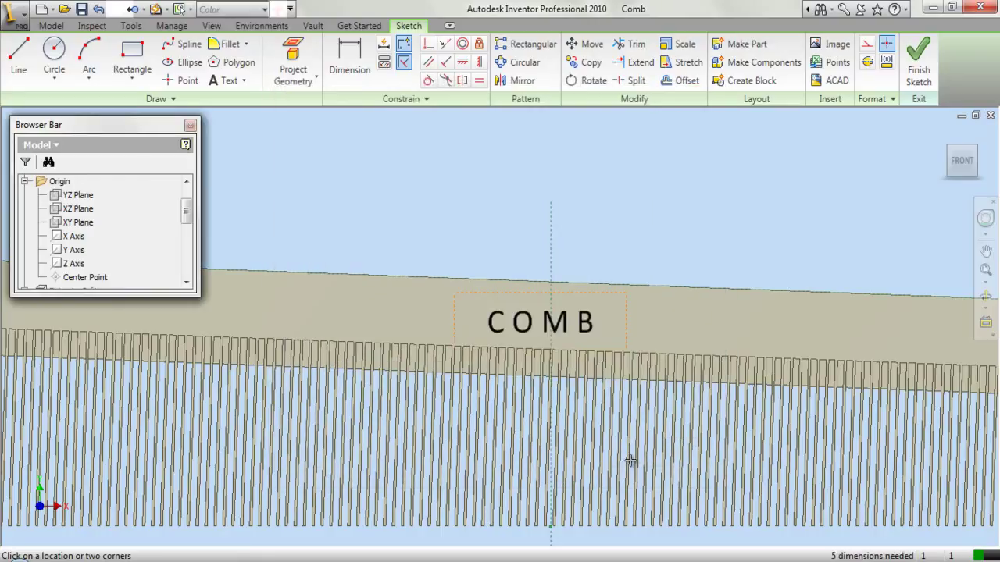
# Make the text box's top edge parallel to the comb's projected top edge.
pyautogui.scroll(2, 562, 316)
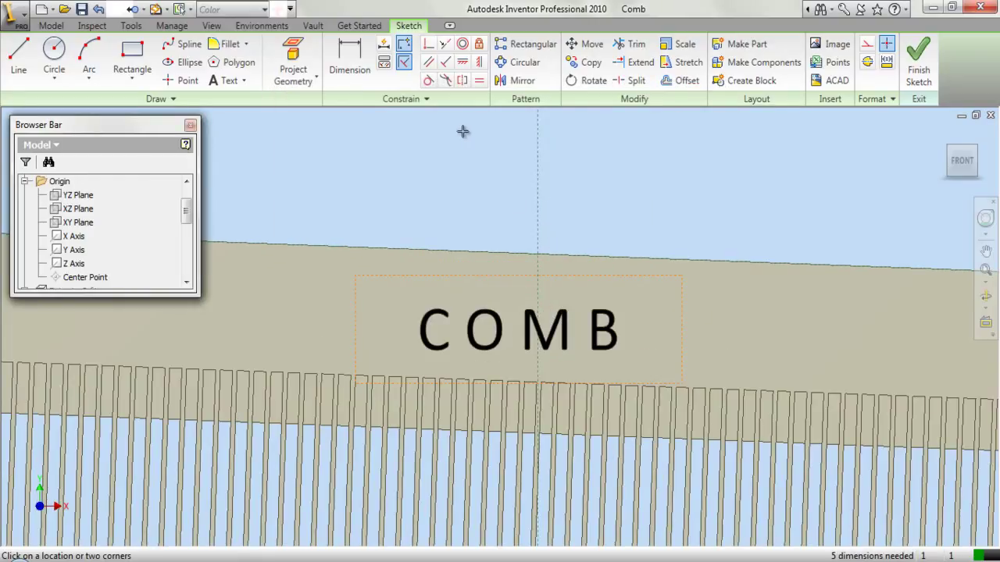
pyautogui.click(432, 67)
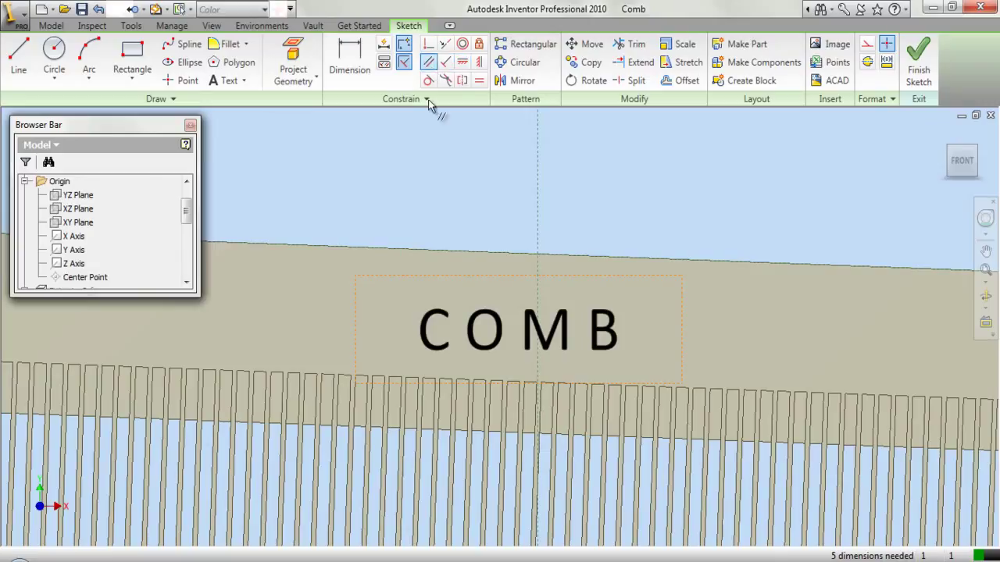
pyautogui.click(476, 254)
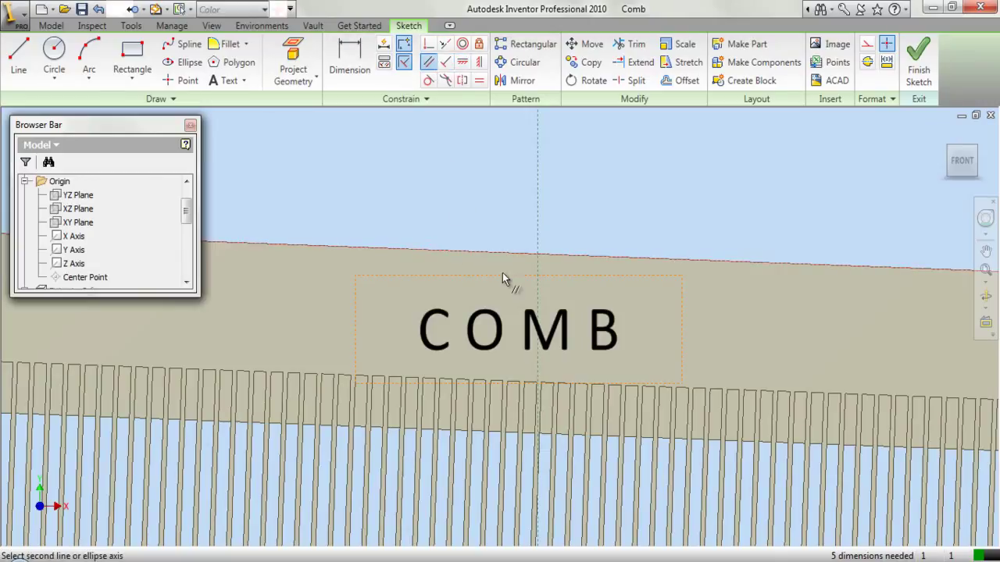
pyautogui.click(502, 279)
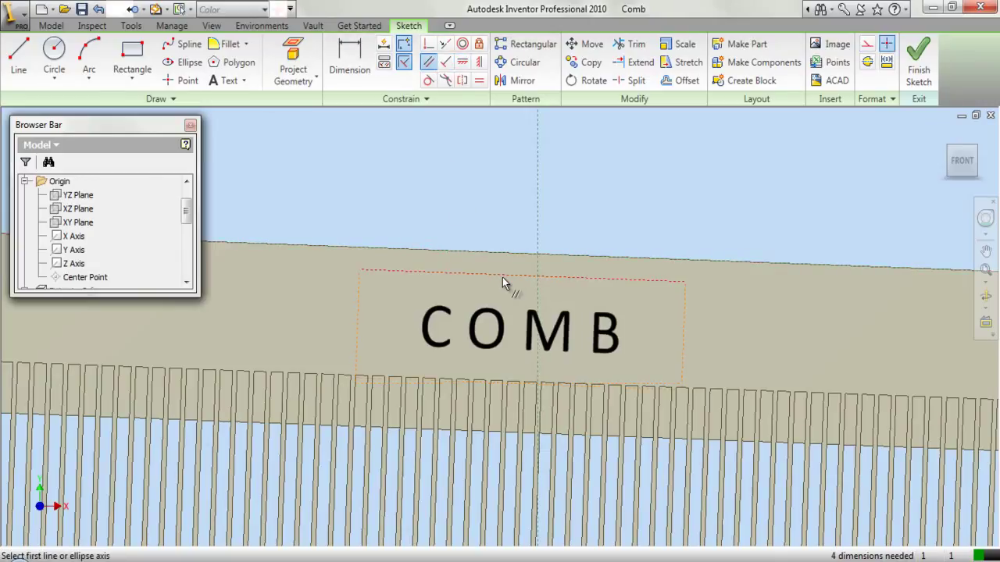
pyautogui.rightClick(478, 185)
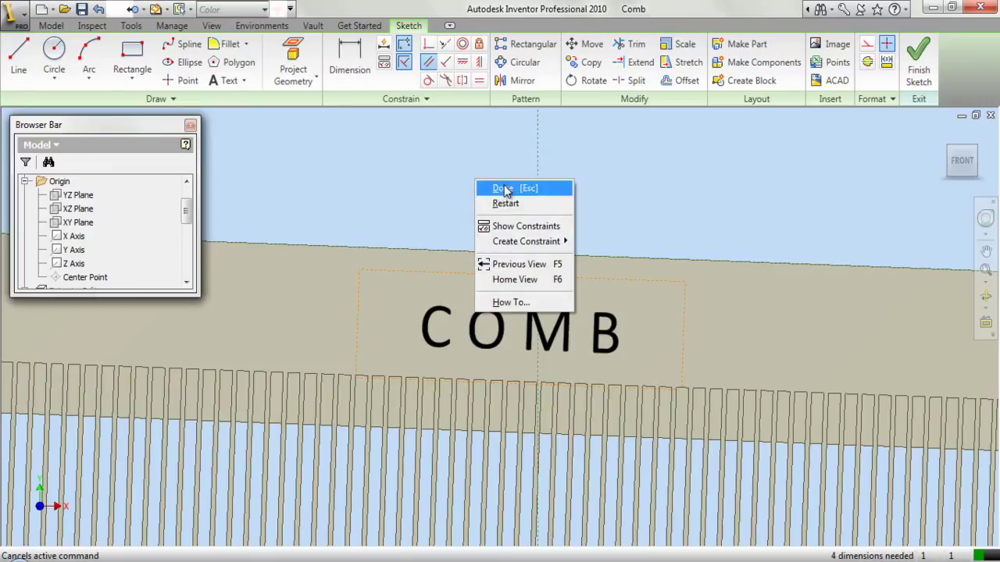
pyautogui.click(505, 191)
# Constrain the midpoint of the text box's top edge coincident with the vertical construction centerline.
pyautogui.click(429, 43)
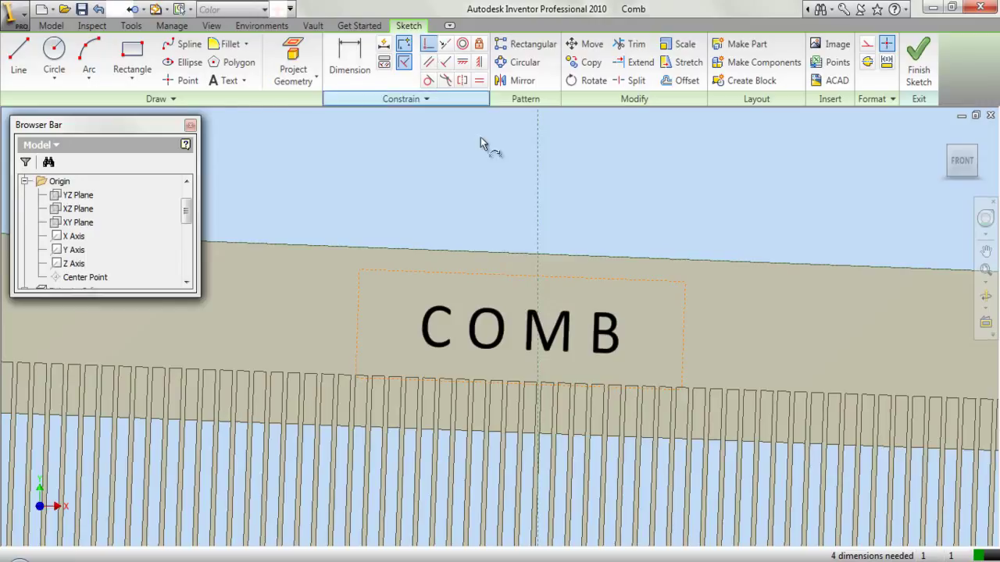
pyautogui.click(523, 279)
pyautogui.click(537, 235)
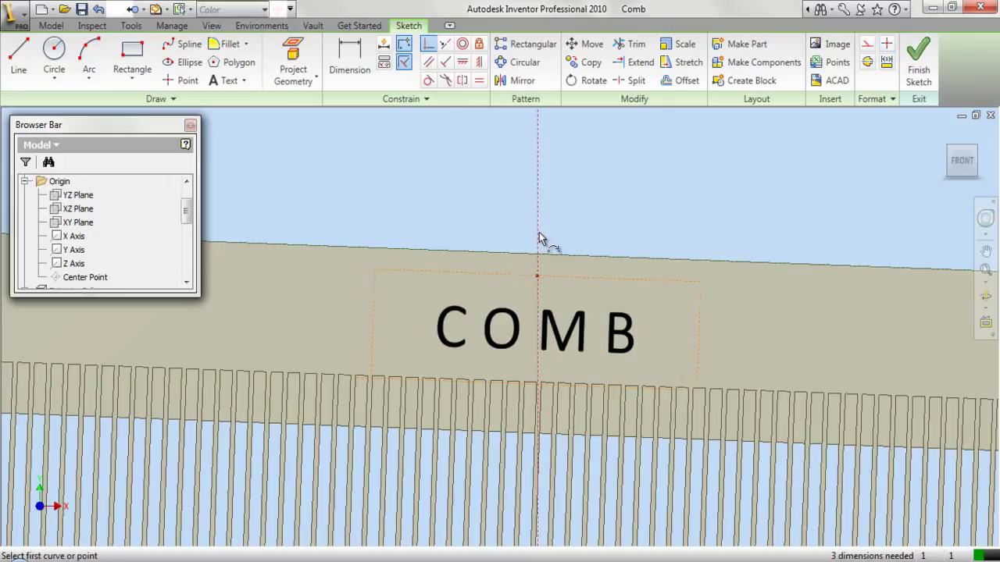
pyautogui.rightClick(558, 192)
pyautogui.click(580, 201)
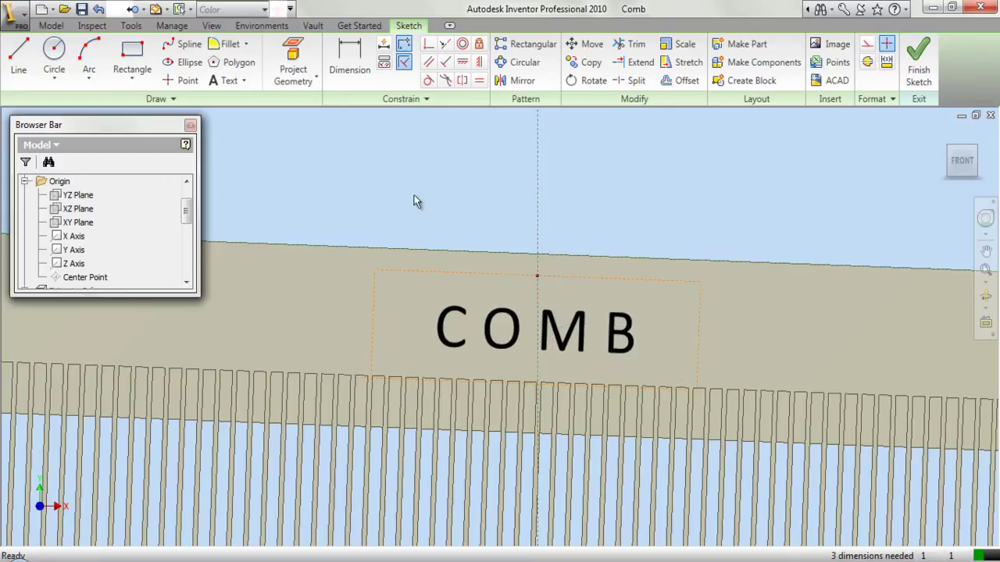
# Add an aligned dimension to the text box's top edge and set its width to 0.35 in.
pyautogui.press('d')
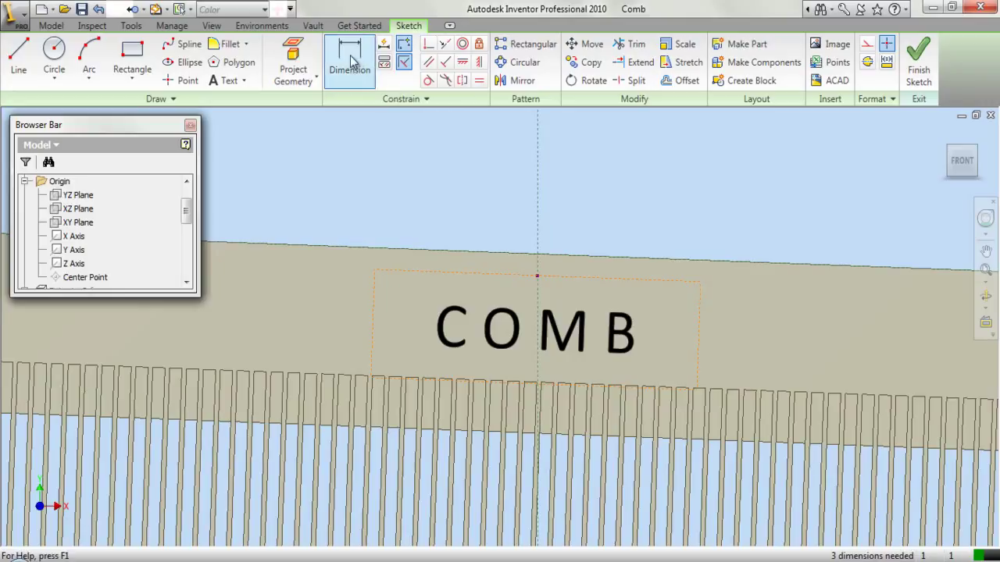
pyautogui.click(497, 276)
pyautogui.rightClick(495, 238)
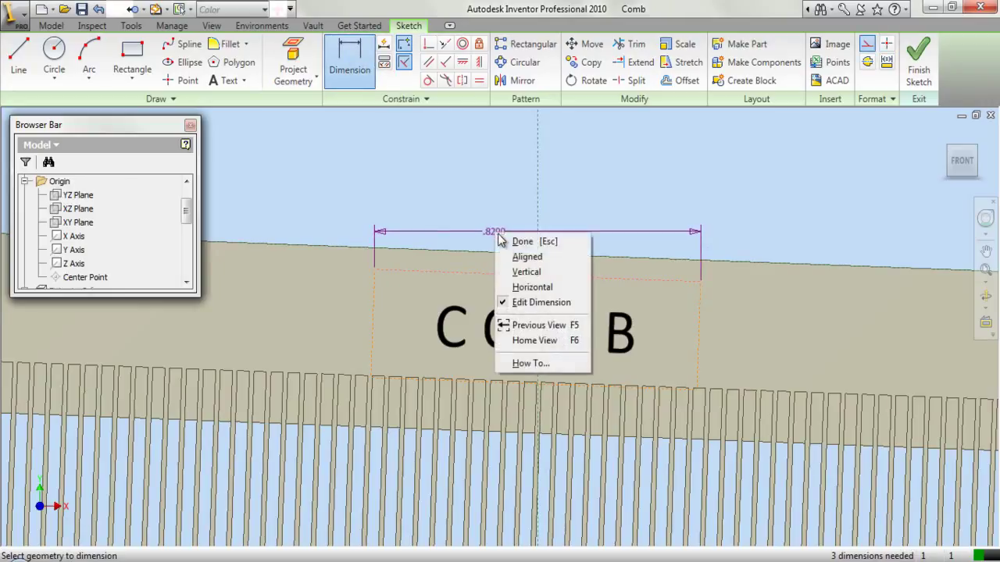
pyautogui.click(518, 257)
pyautogui.click(512, 244)
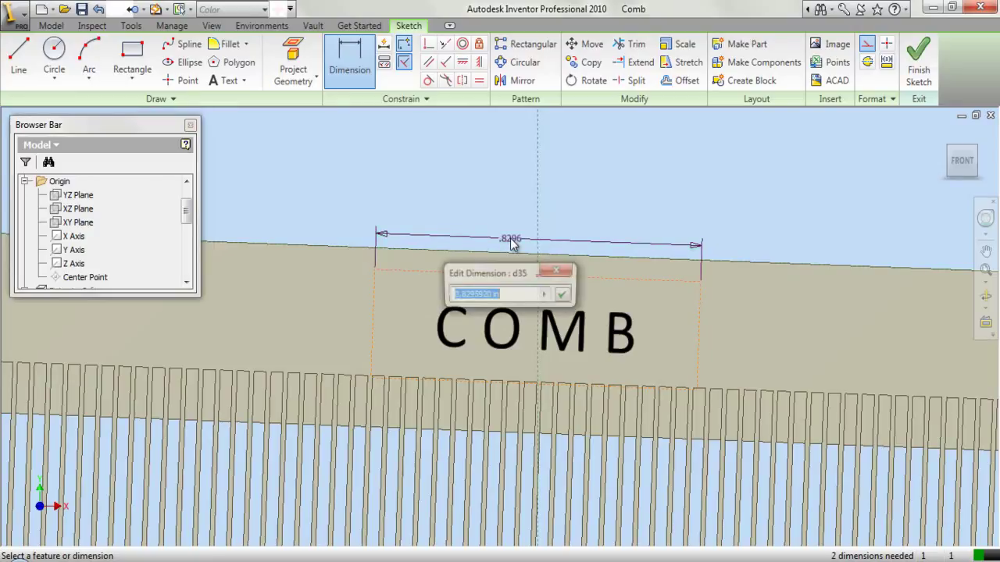
pyautogui.write('.35')
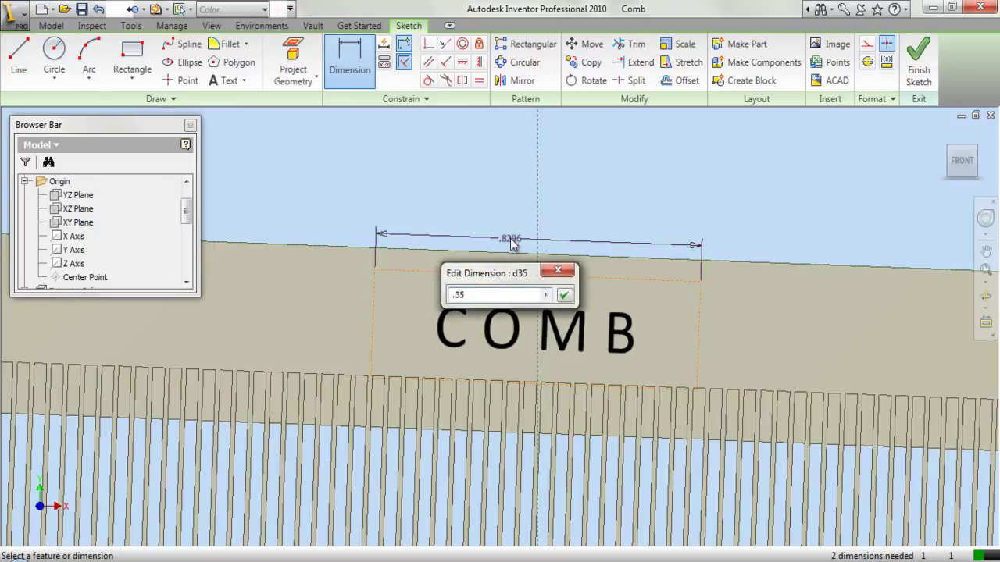
pyautogui.press('Return')
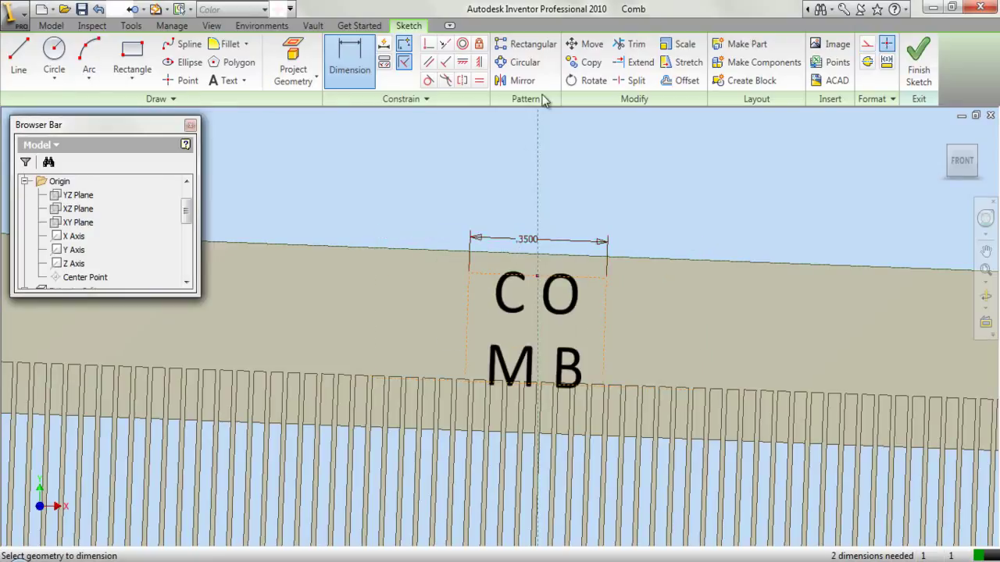
# Add an aligned dimension to the text box's side edge and set its height to 0.135 in.
pyautogui.click(467, 305)
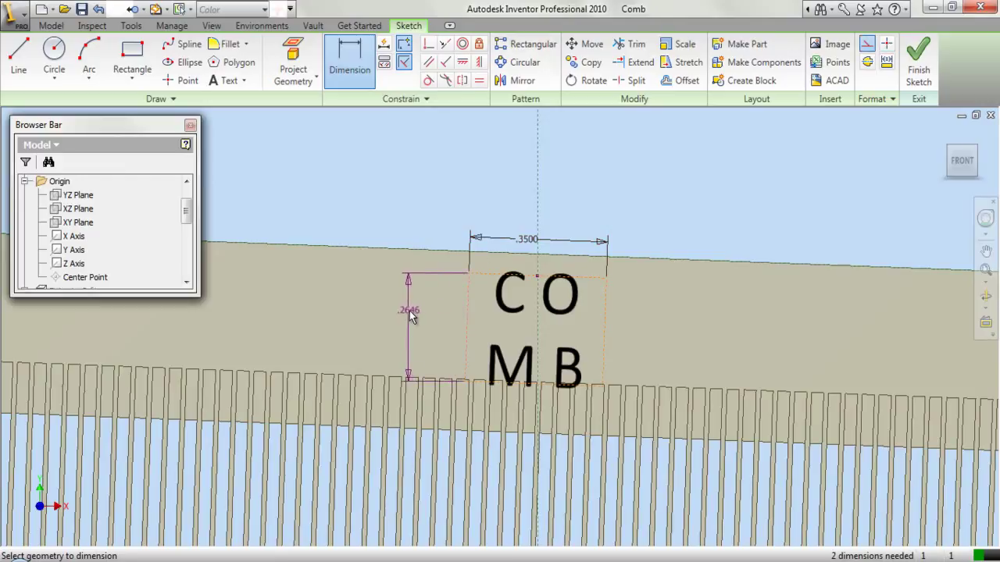
pyautogui.rightClick(408, 369)
pyautogui.click(428, 397)
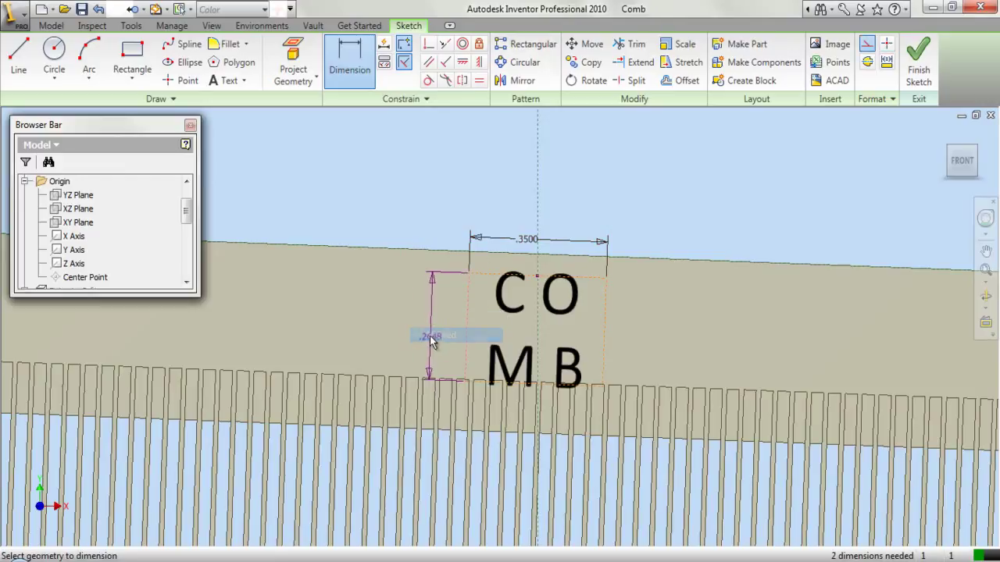
pyautogui.click(418, 329)
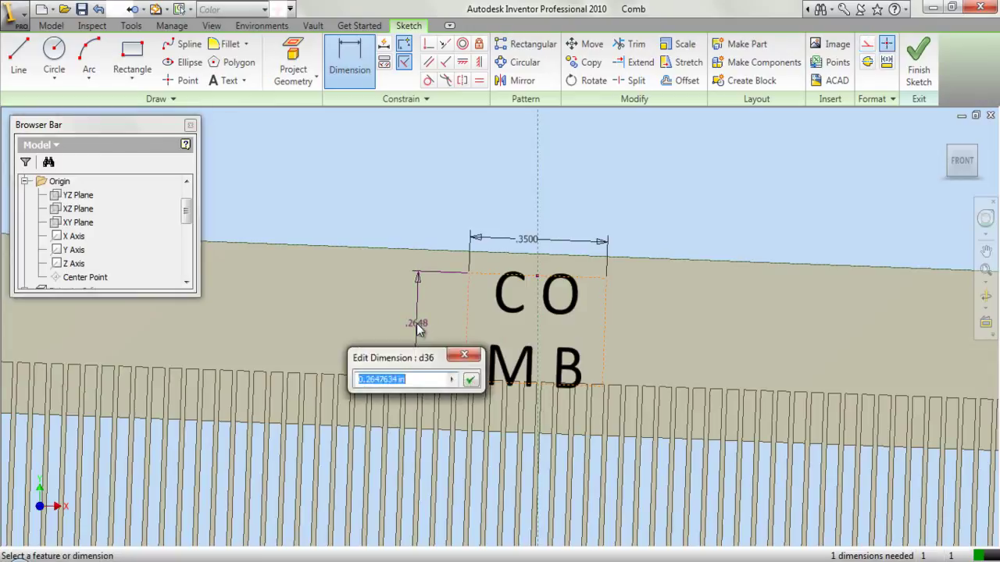
pyautogui.write('.135')
pyautogui.press('Return')
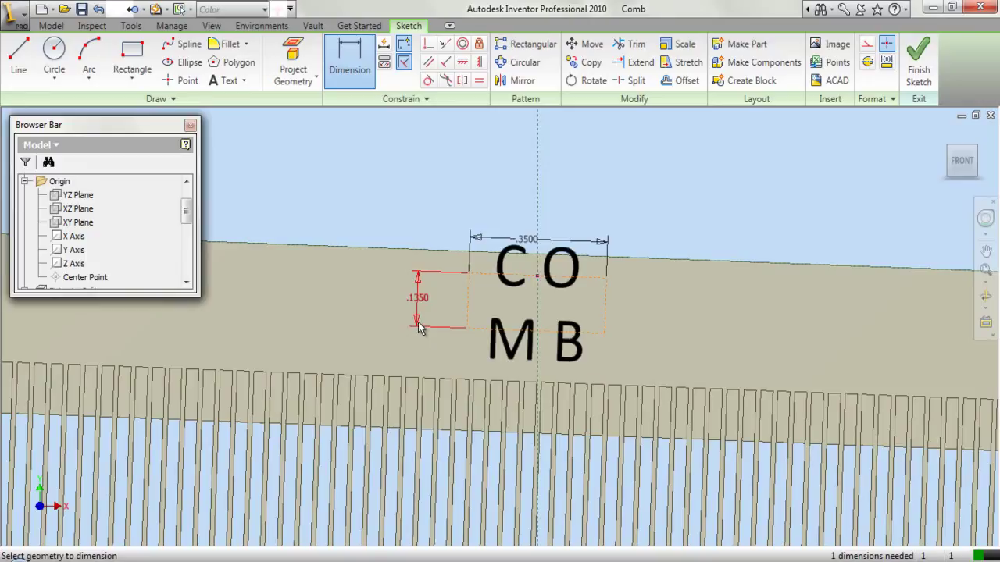
pyautogui.rightClick(414, 189)
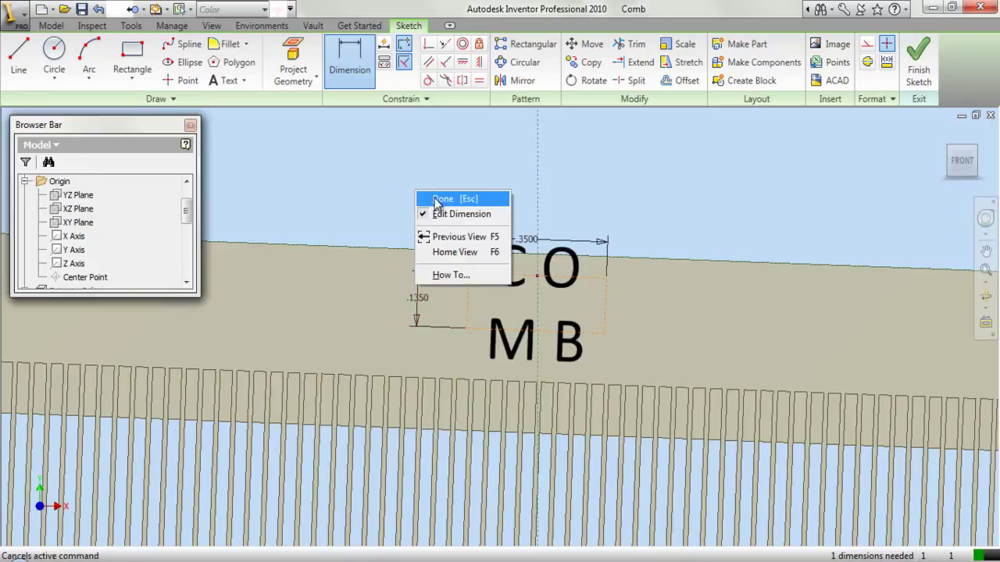
pyautogui.click(442, 199)
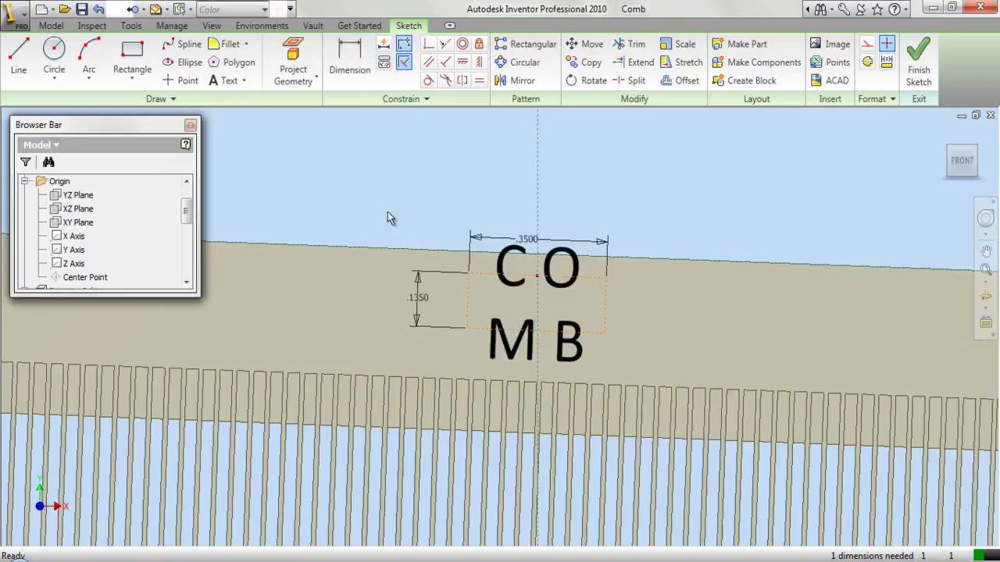
# Dimension the offset between the comb's projected top edge and the text box's top edge as 0.118 in.
pyautogui.click(350, 59)
pyautogui.click(453, 254)
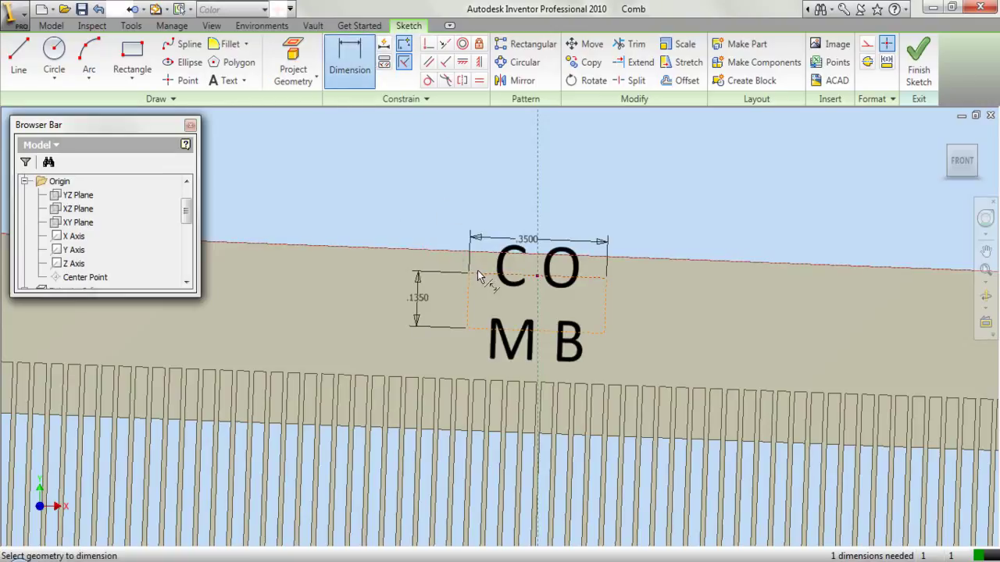
pyautogui.click(473, 272)
pyautogui.click(426, 264)
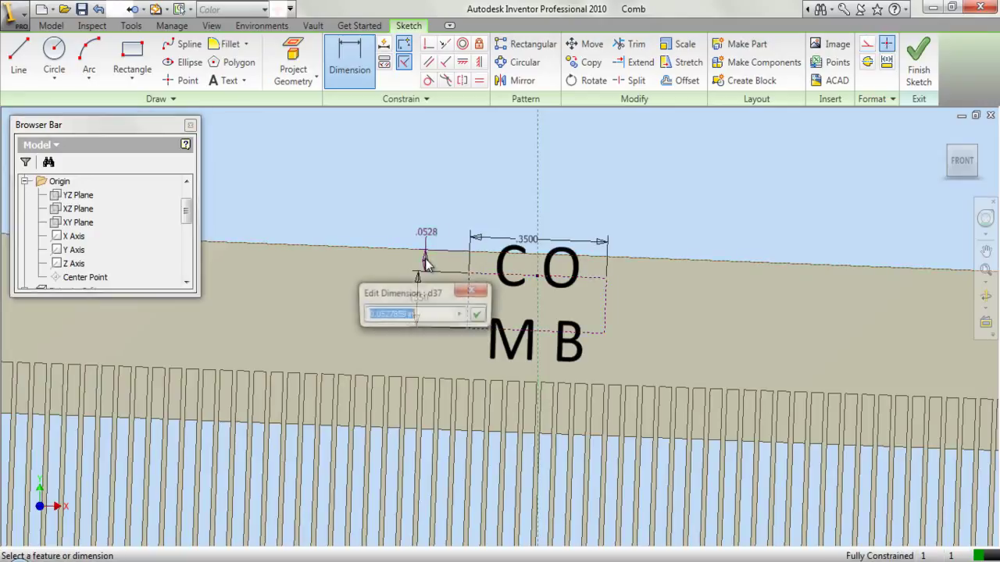
pyautogui.write('.')
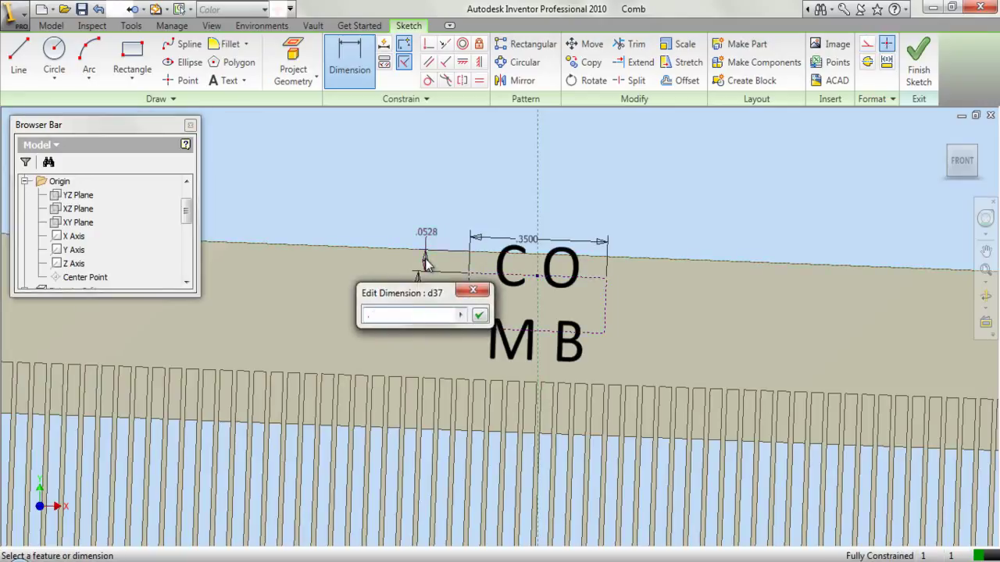
pyautogui.write('118')
pyautogui.press('Return')
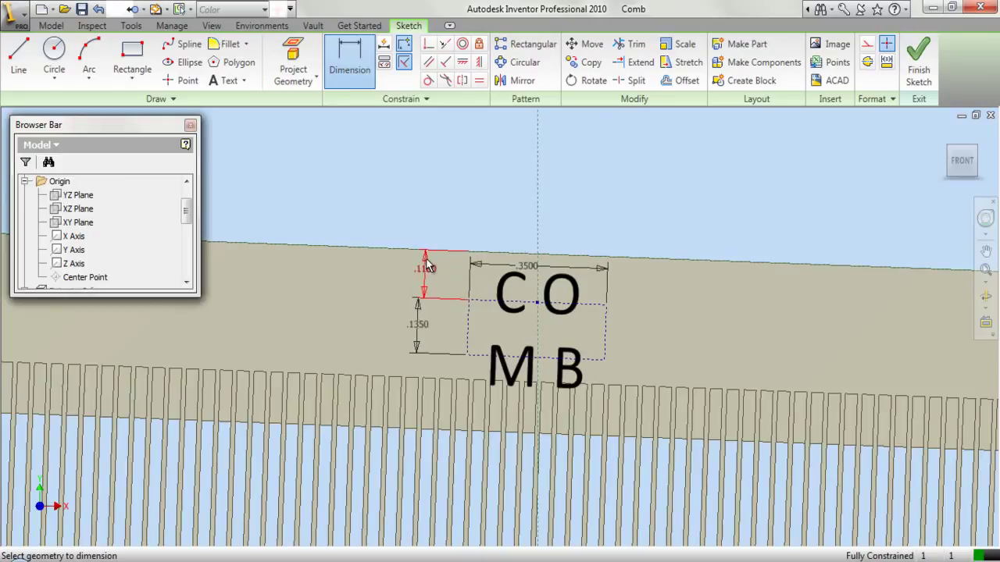
pyautogui.rightClick(512, 215)
pyautogui.click(529, 222)
# Set the text box's width to 1 in and finish the sketch.
pyautogui.doubleClick(530, 268)
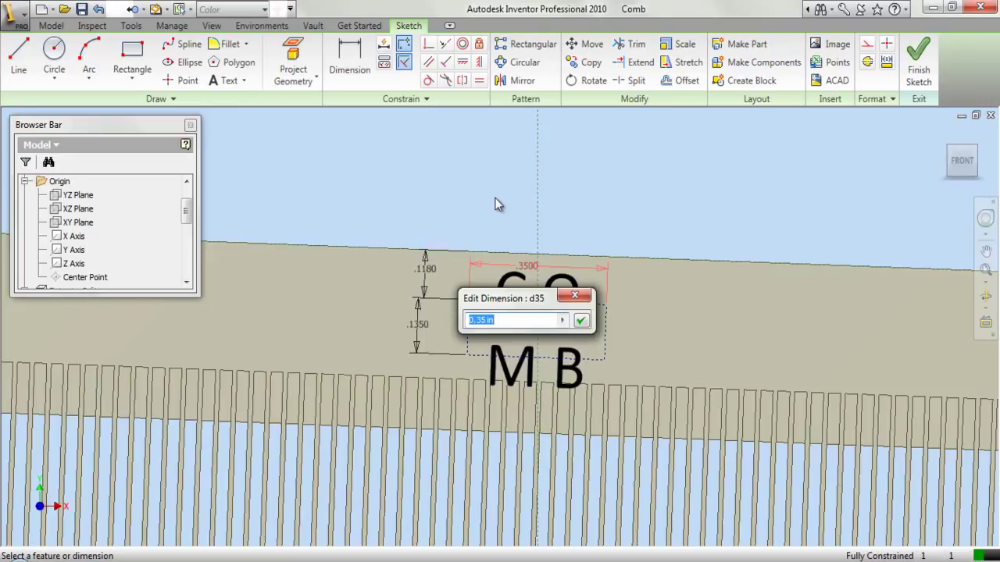
pyautogui.write('1')
pyautogui.press('Return')
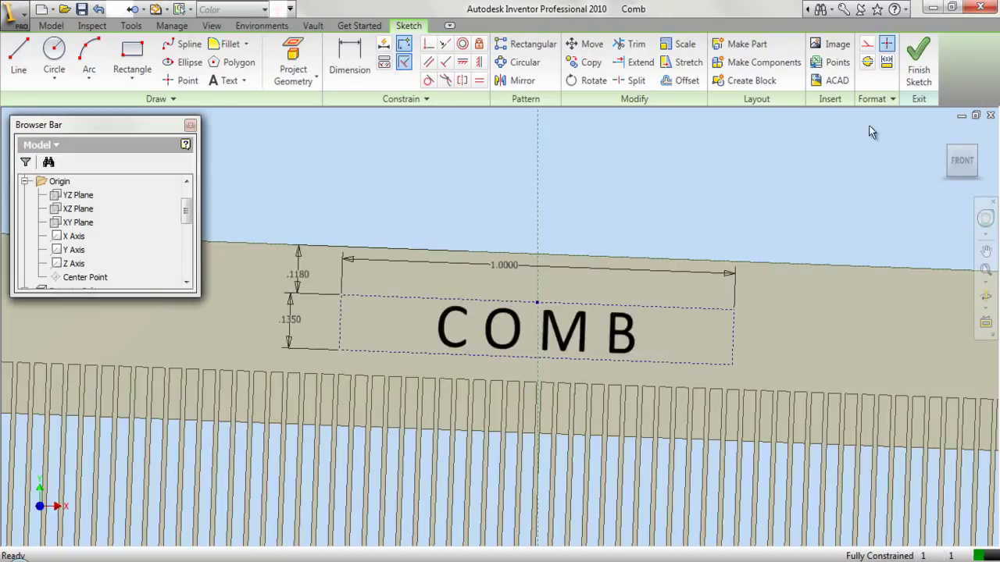
pyautogui.click(922, 56)
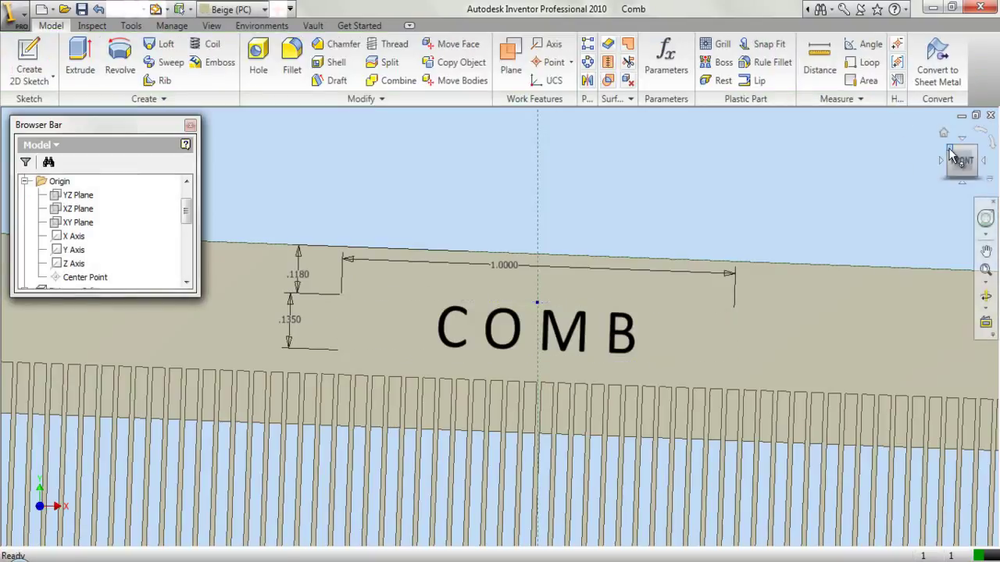
# Set up an emboss of the COMB text with a depth of 1/64 in, directed toward the comb body.
pyautogui.scroll(5, 523, 325)
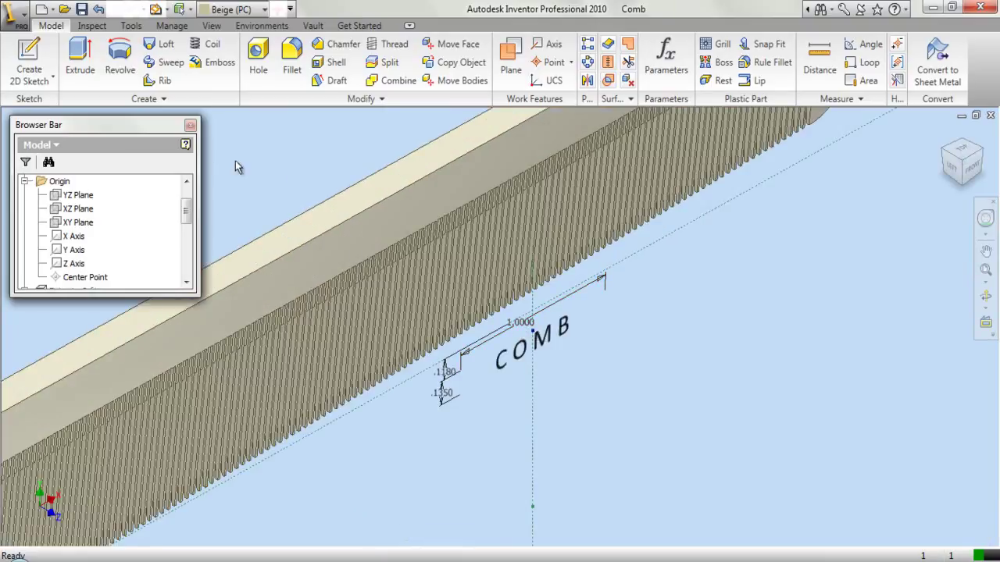
pyautogui.click(213, 63)
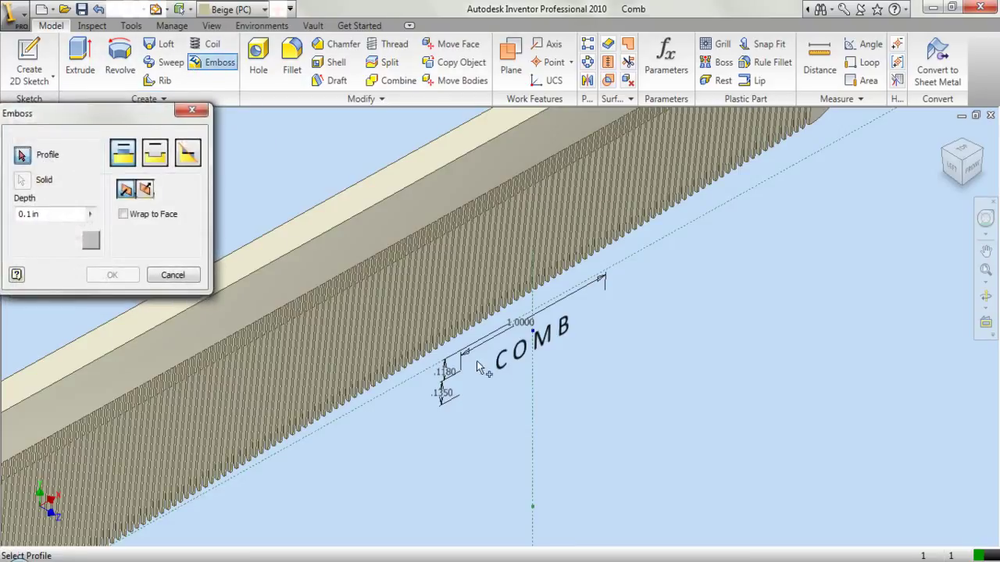
pyautogui.click(500, 369)
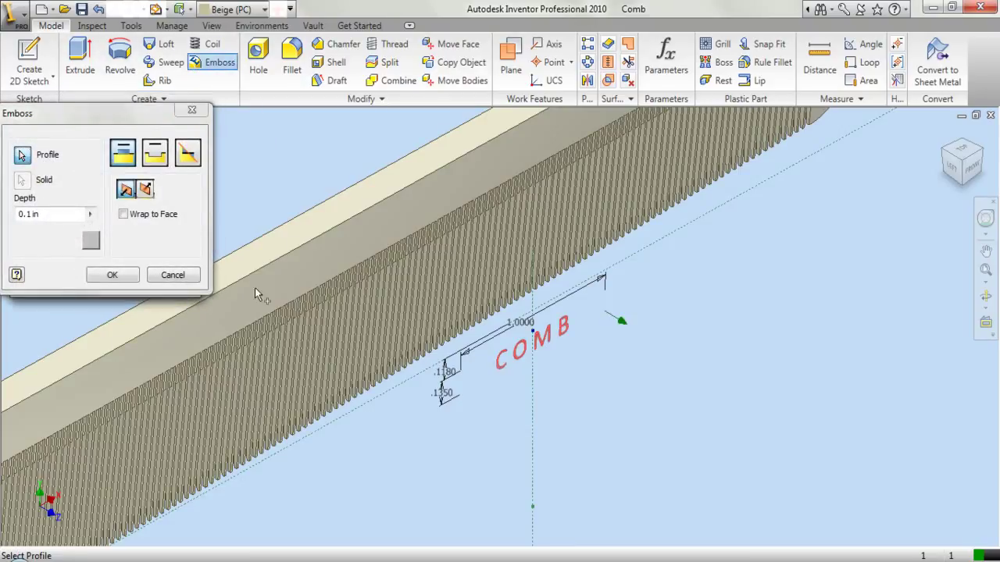
pyautogui.moveTo(47, 214); pyautogui.dragTo(7, 225)
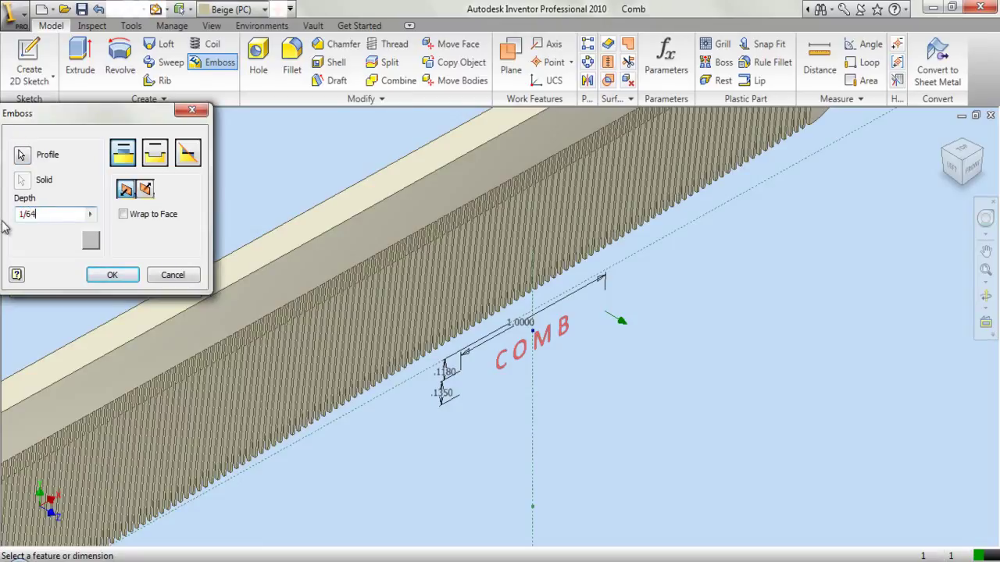
pyautogui.click(127, 191)
pyautogui.click(143, 190)
# Set the emboss's top face color to Beige (PC) and create the emboss.
pyautogui.click(90, 243)
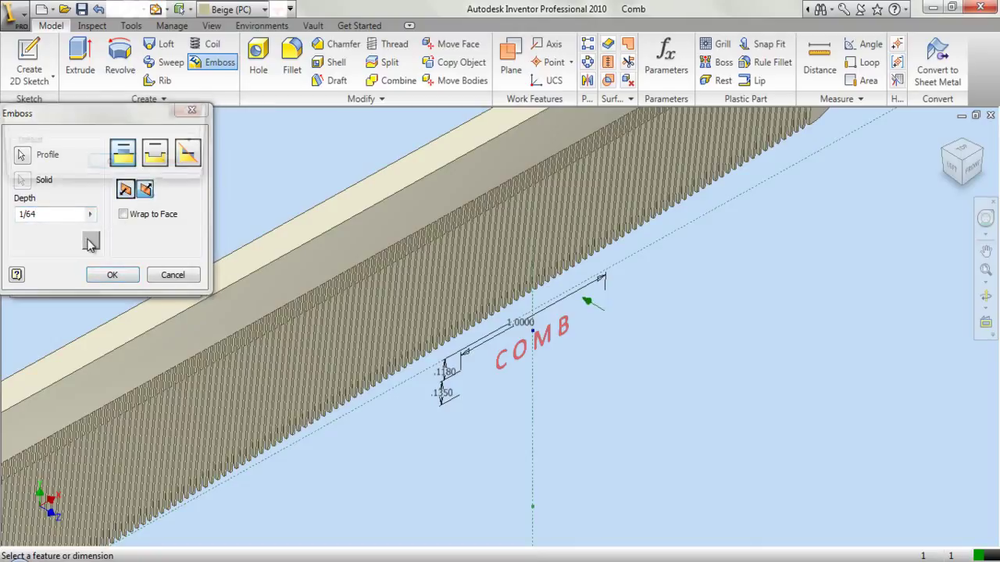
pyautogui.click(68, 142)
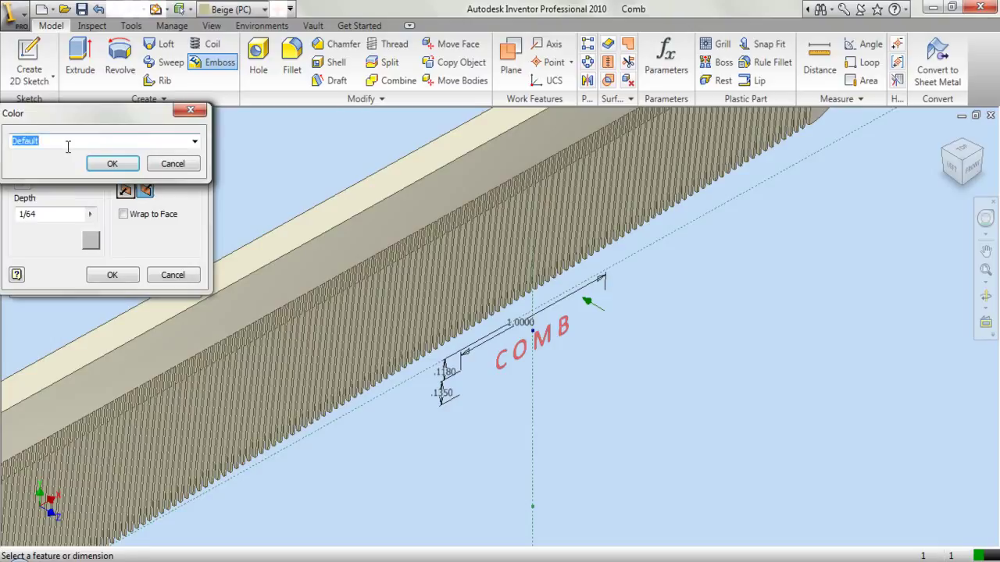
pyautogui.write('B')
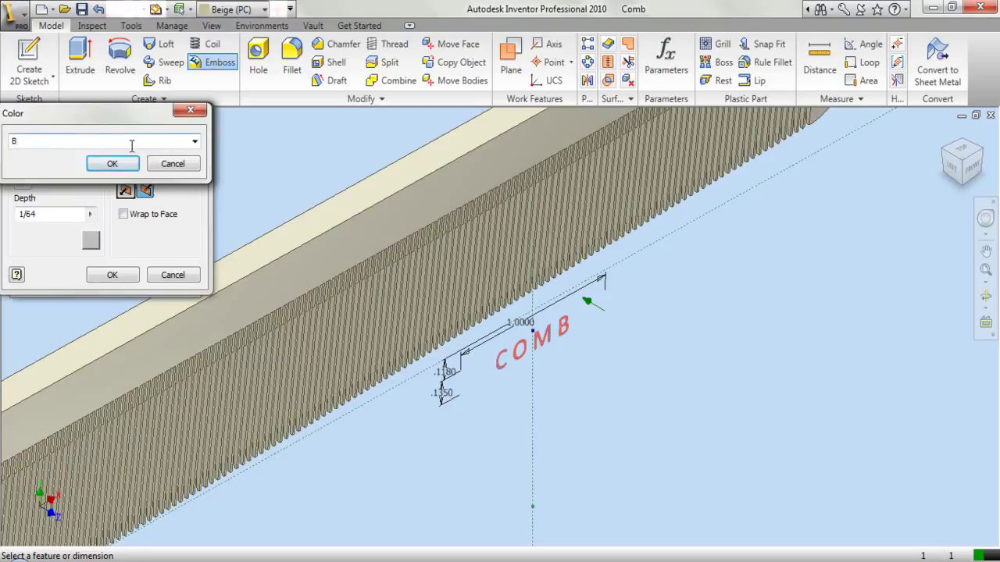
pyautogui.click(195, 140)
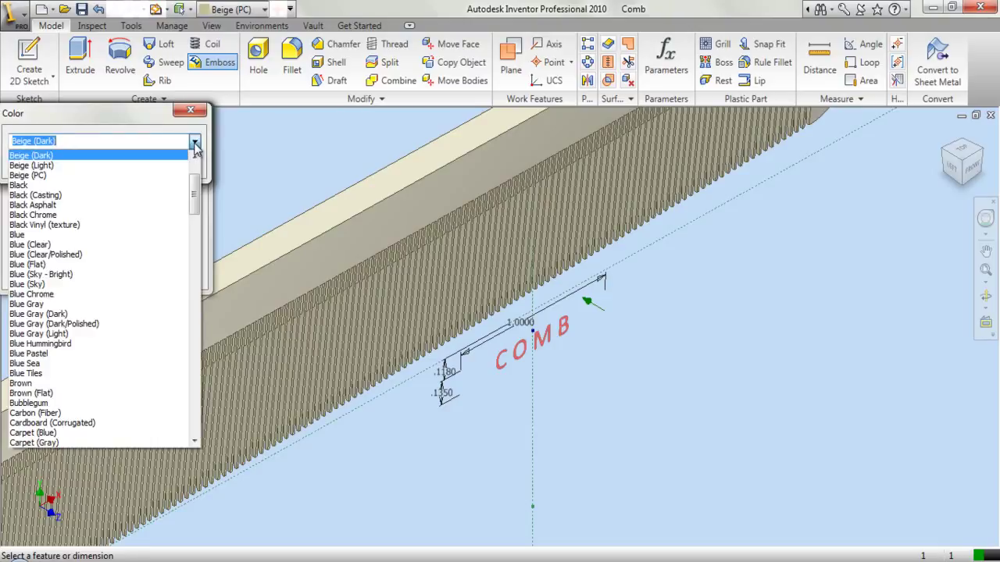
pyautogui.click(112, 177)
pyautogui.click(112, 165)
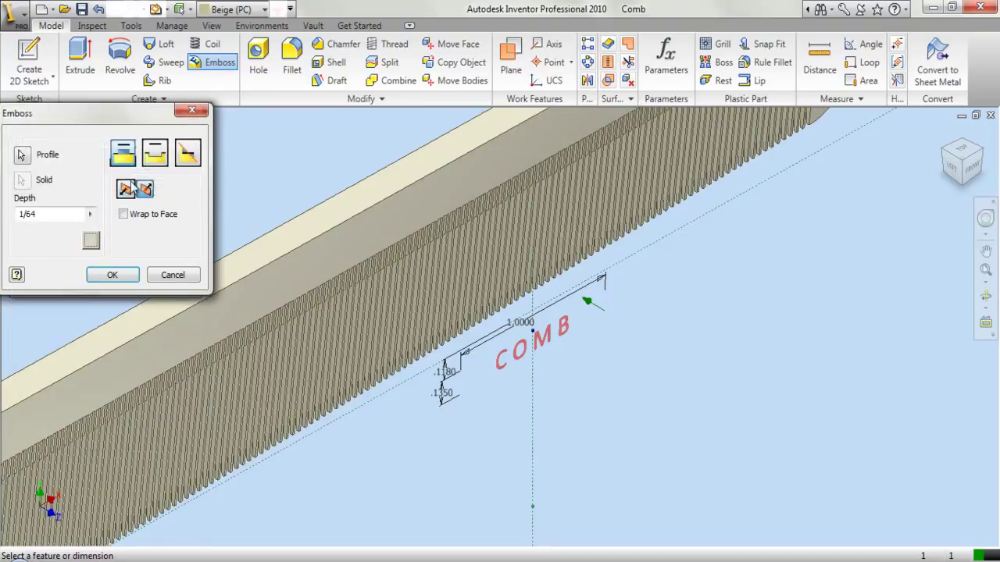
pyautogui.click(112, 275)
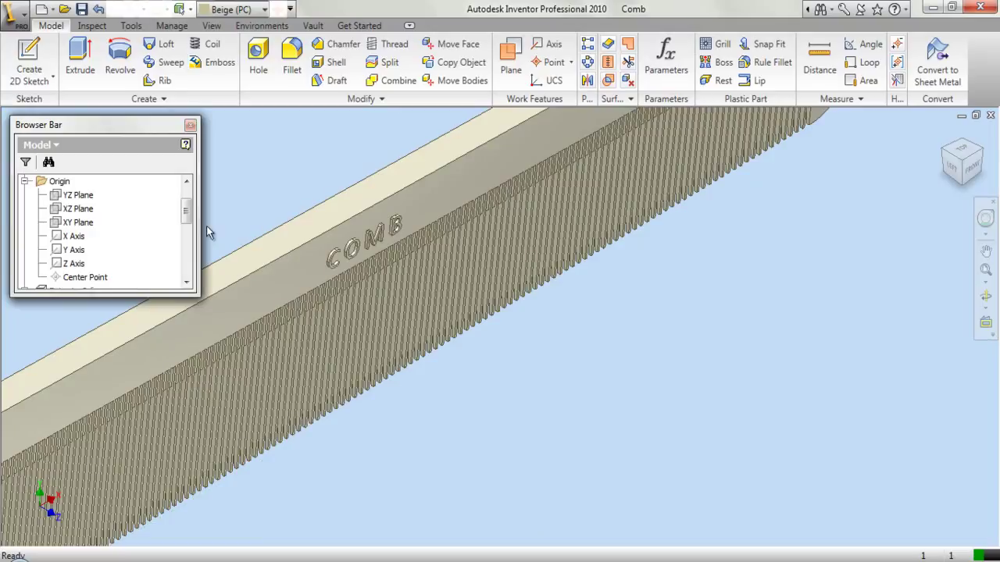
# Examine the raised COMB lettering on the spine up close, from the front and in an isometric view of the whole comb.
pyautogui.moveTo(186, 214); pyautogui.dragTo(188, 273)
pyautogui.scroll(3, 303, 249)
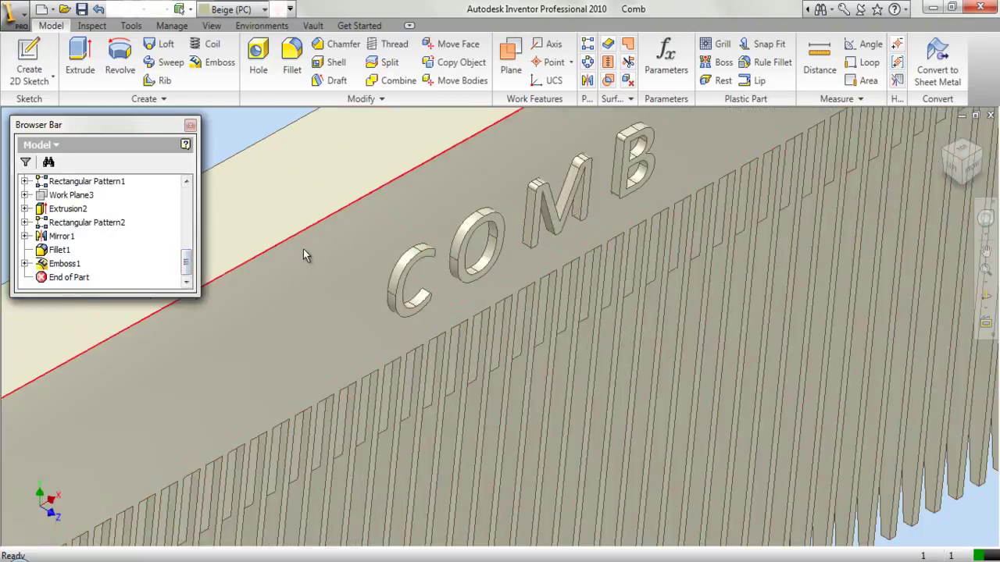
pyautogui.scroll(-2, 313, 273)
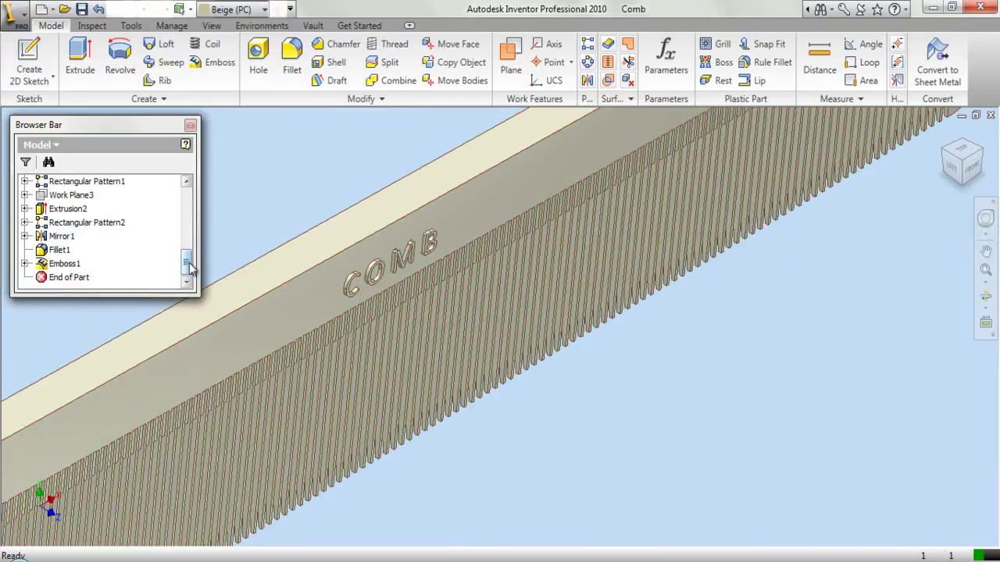
pyautogui.click(971, 166)
pyautogui.scroll(4, 484, 312)
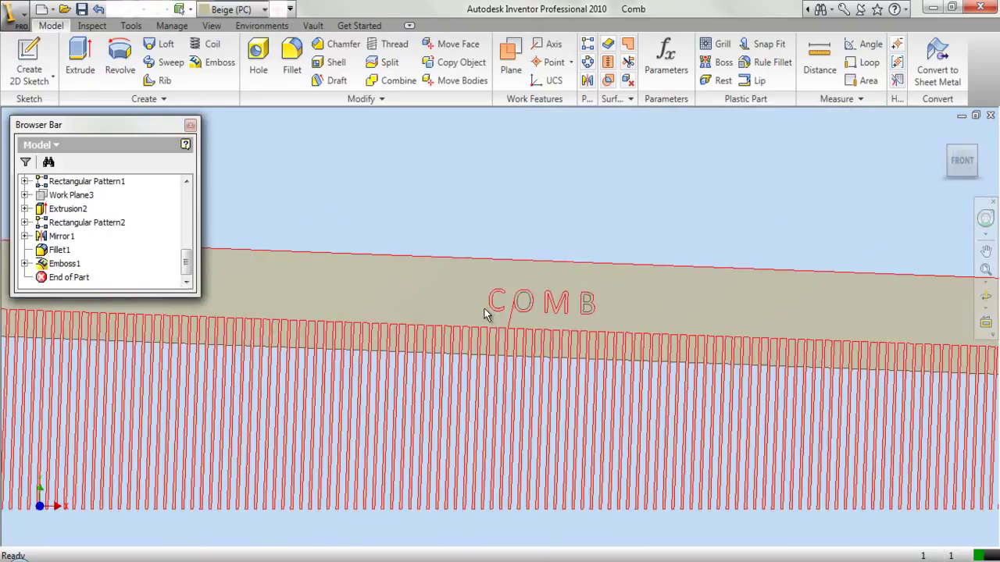
pyautogui.click(950, 150)
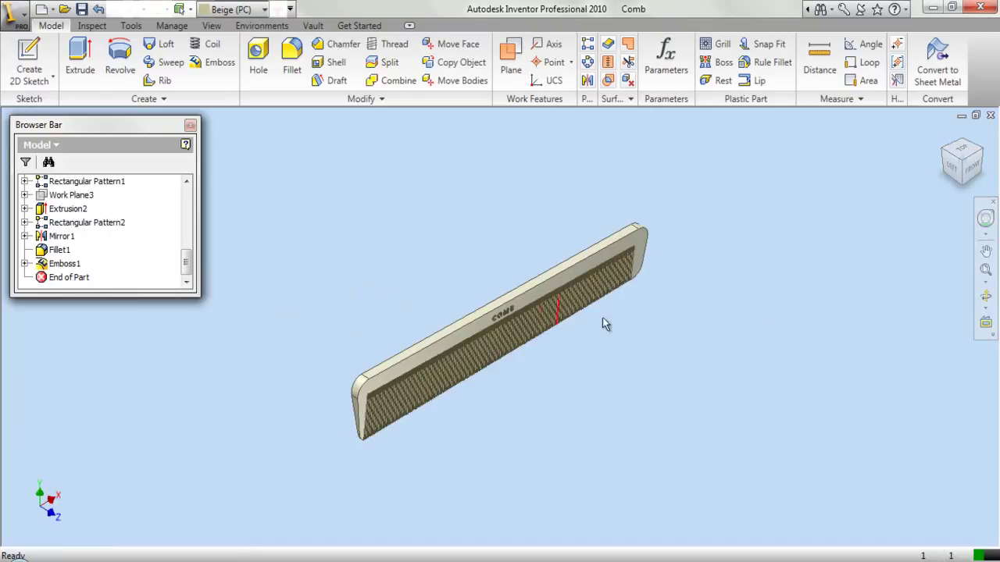
pyautogui.scroll(4, 495, 335)
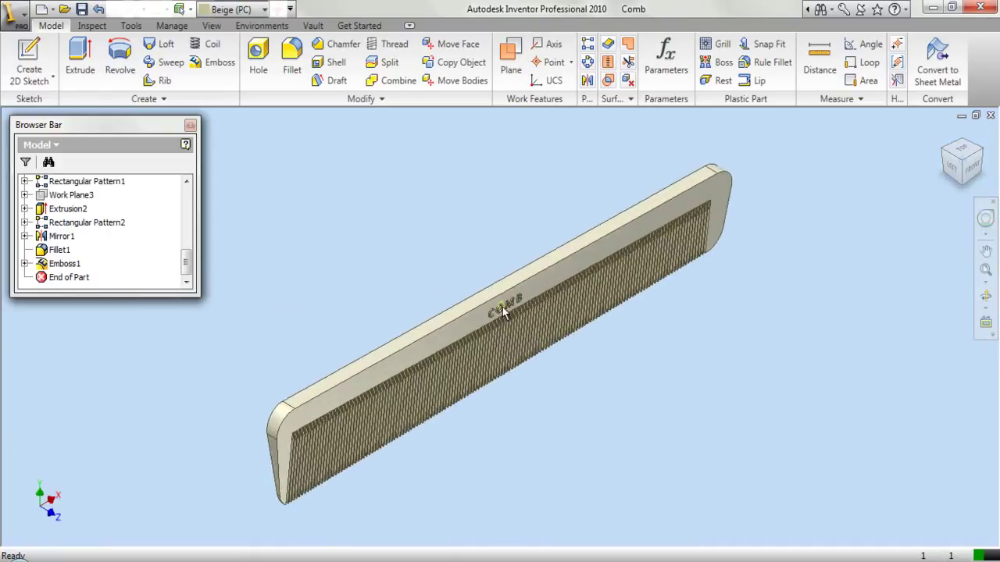
pyautogui.scroll(3, 502, 309)
pyautogui.scroll(-2, 498, 305)
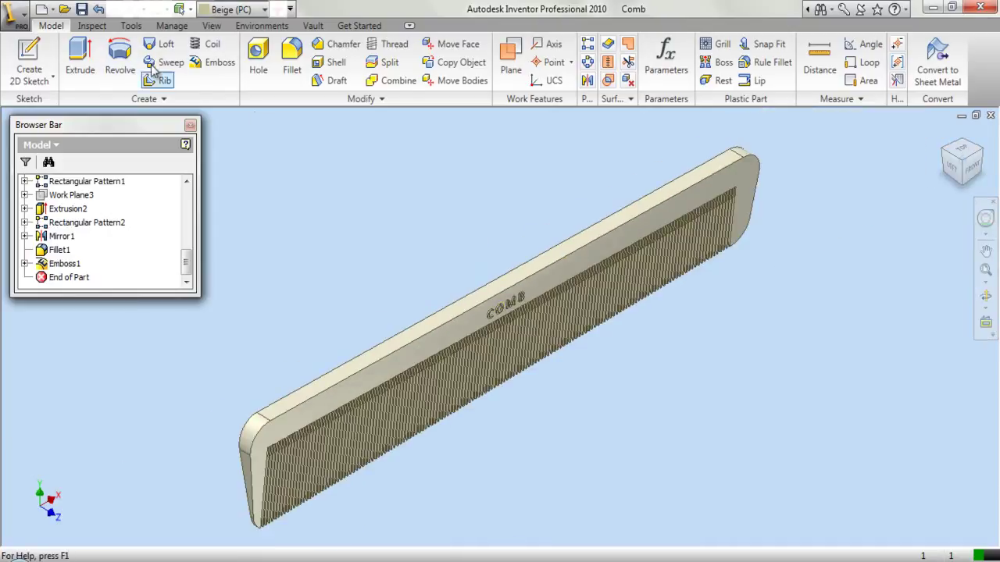
# Save the comb part.
pyautogui.click(81, 8)
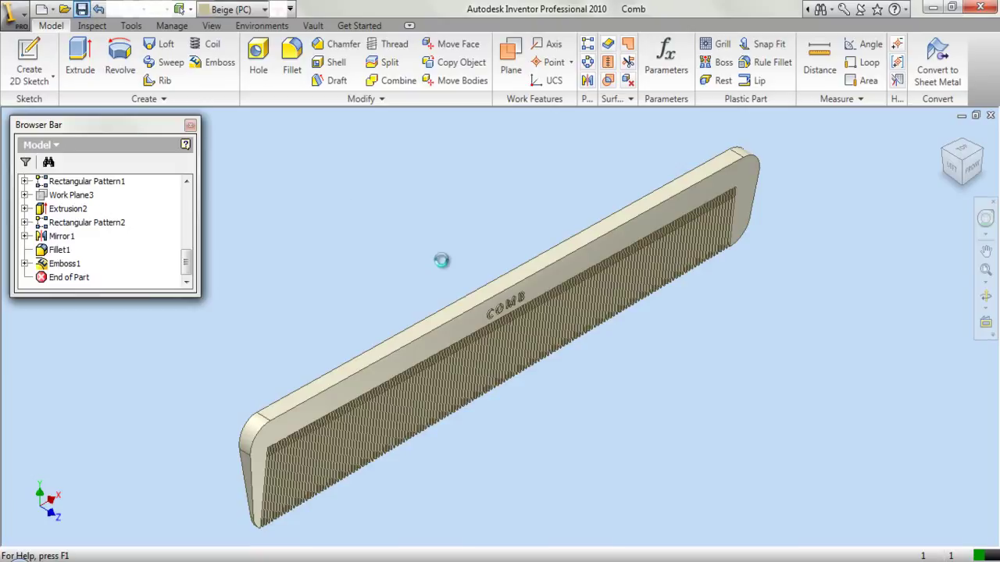